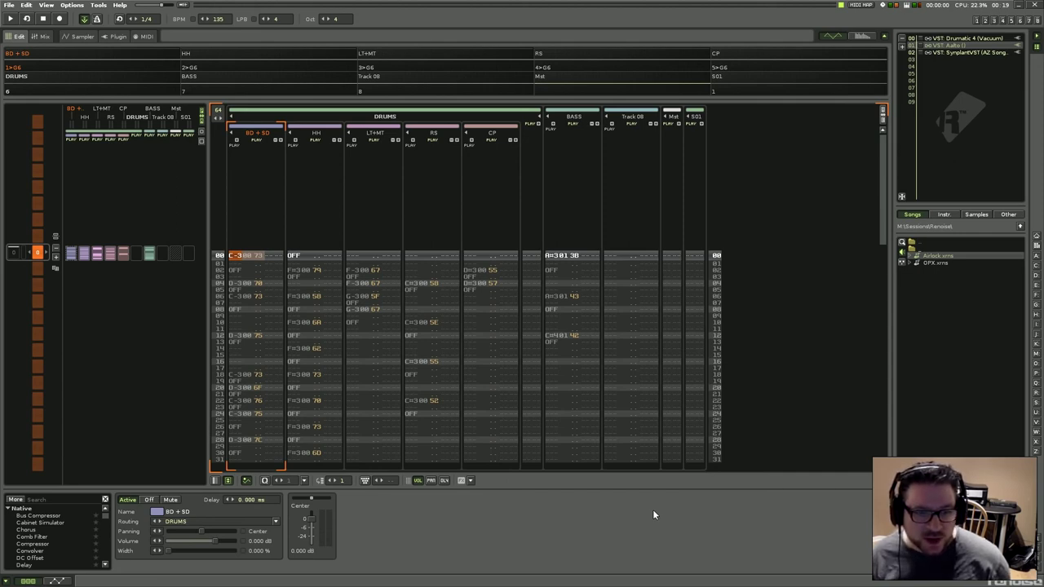
Play the pattern, and compare the master spectrum with the track scopes in the upper display, finishing on the track scopes.
key(space)
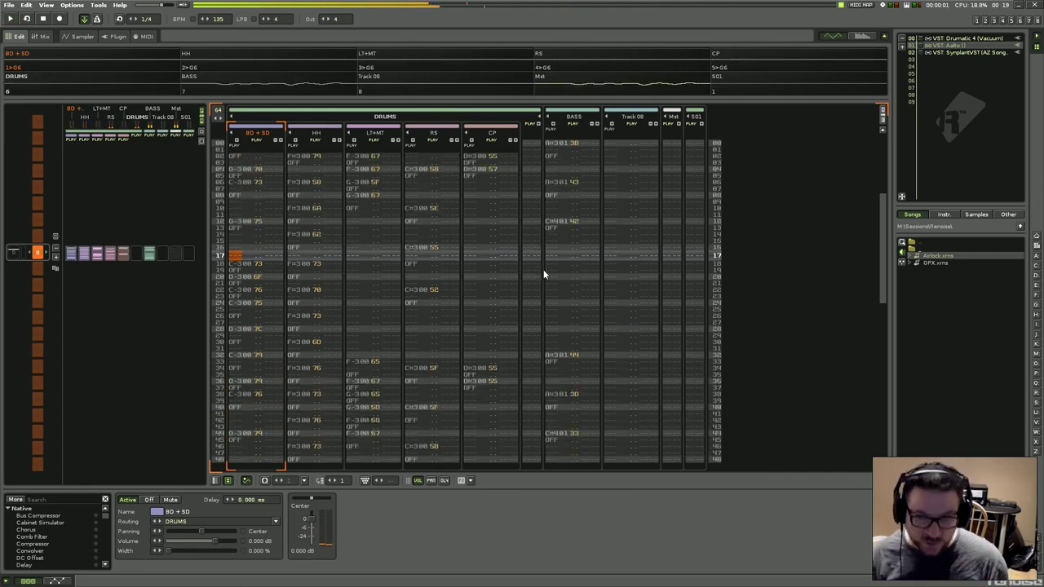
click(980, 94)
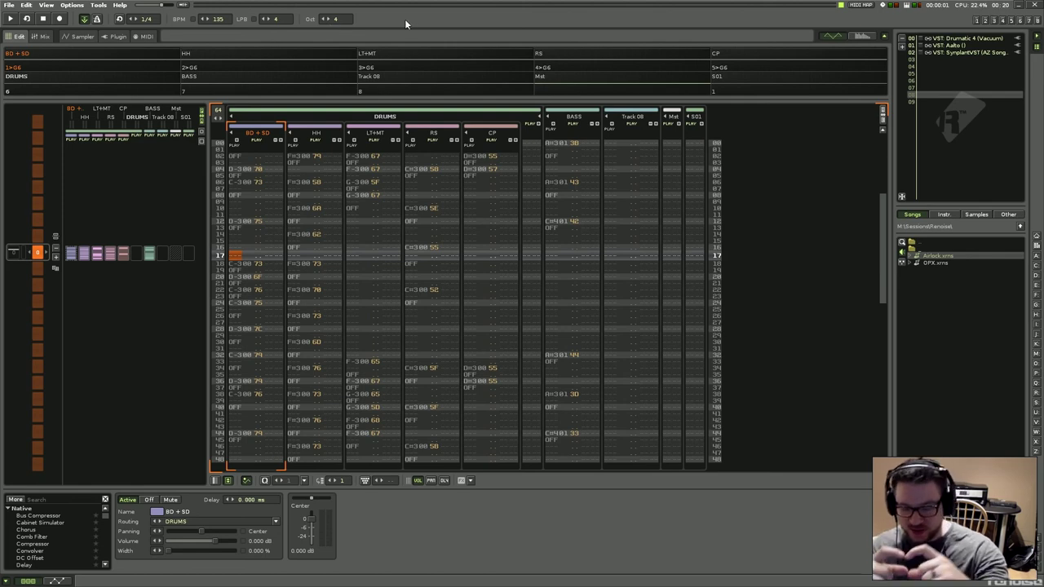
click(858, 37)
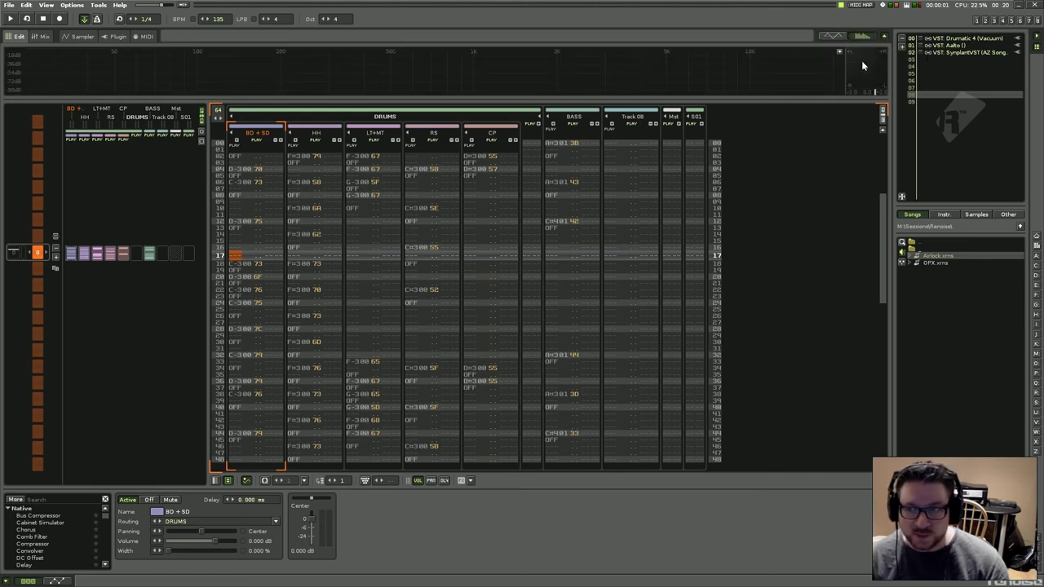
click(832, 36)
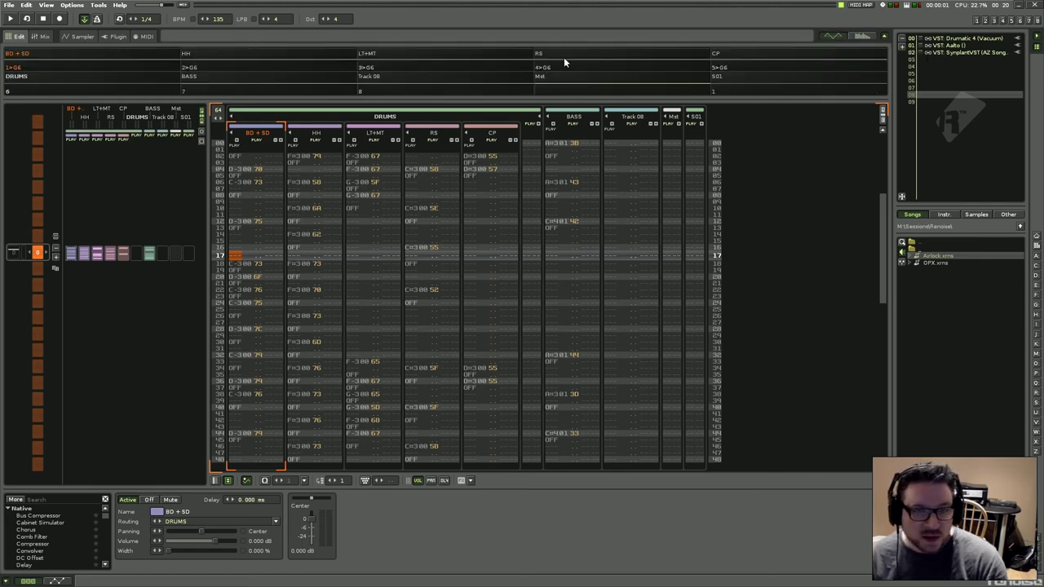
click(858, 36)
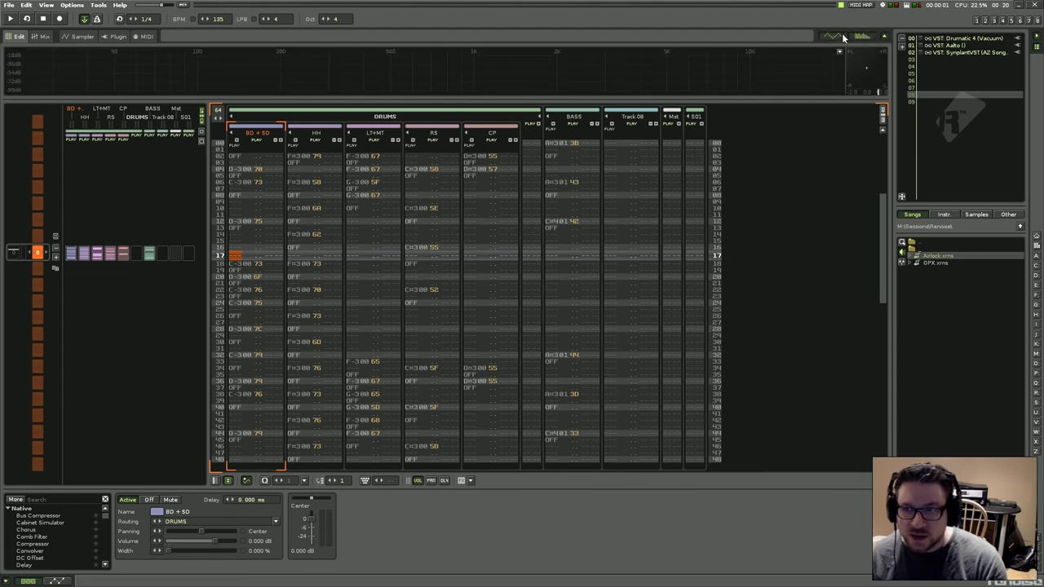
click(834, 37)
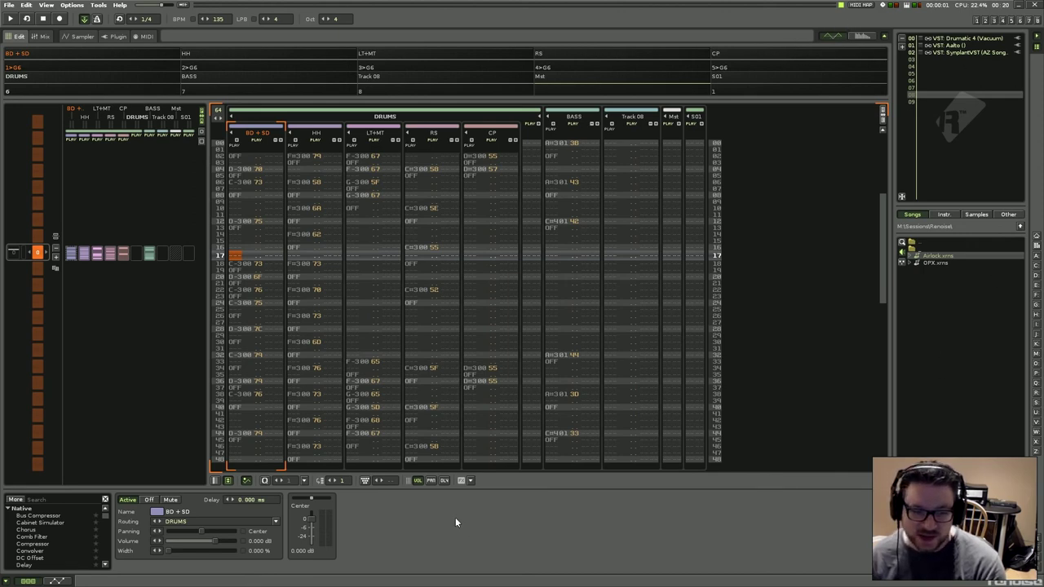
Select the Drumatic 4 instrument and move the edit position down and back up the lines of the BD + SD track.
click(946, 38)
key(Down)
key(Down)
key(Down)
key(Up)
key(Up)
key(Up)
key(Up)
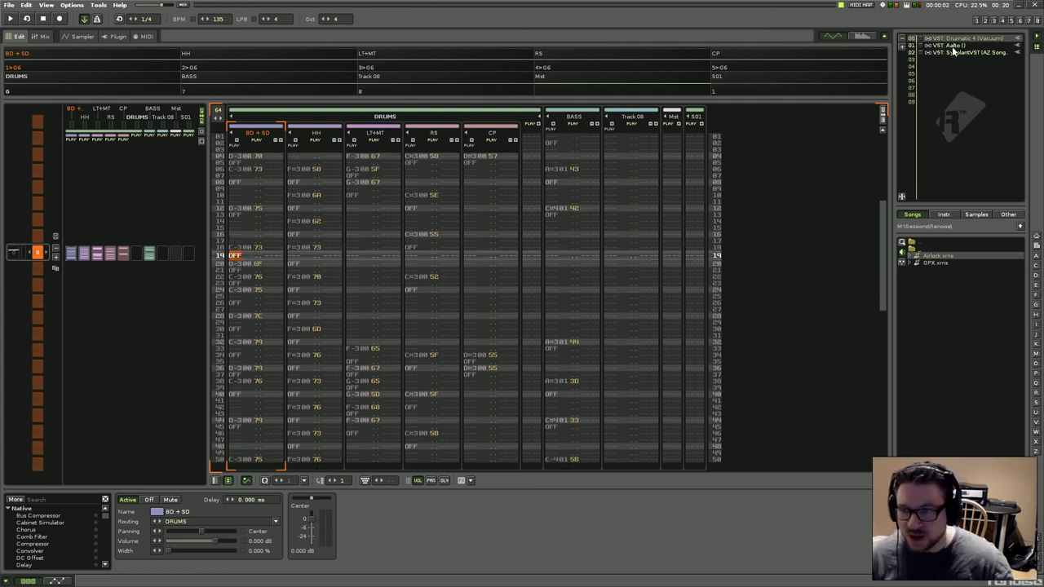
Step through the instrument list from empty slot 04 and select Drumatic 4 in slot 00.
click(929, 65)
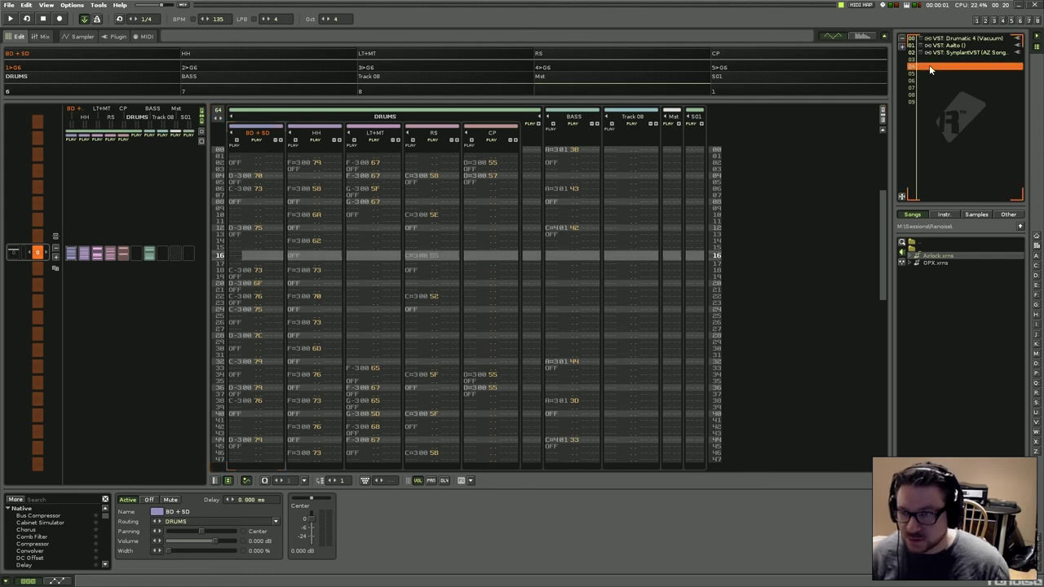
key(Down)
key(Down)
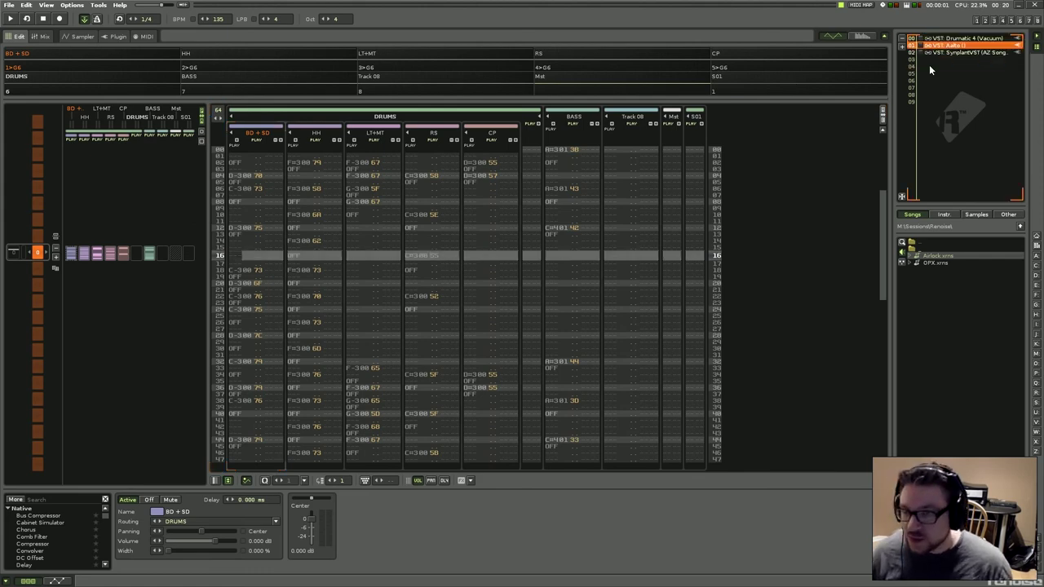
key(Up)
key(Up)
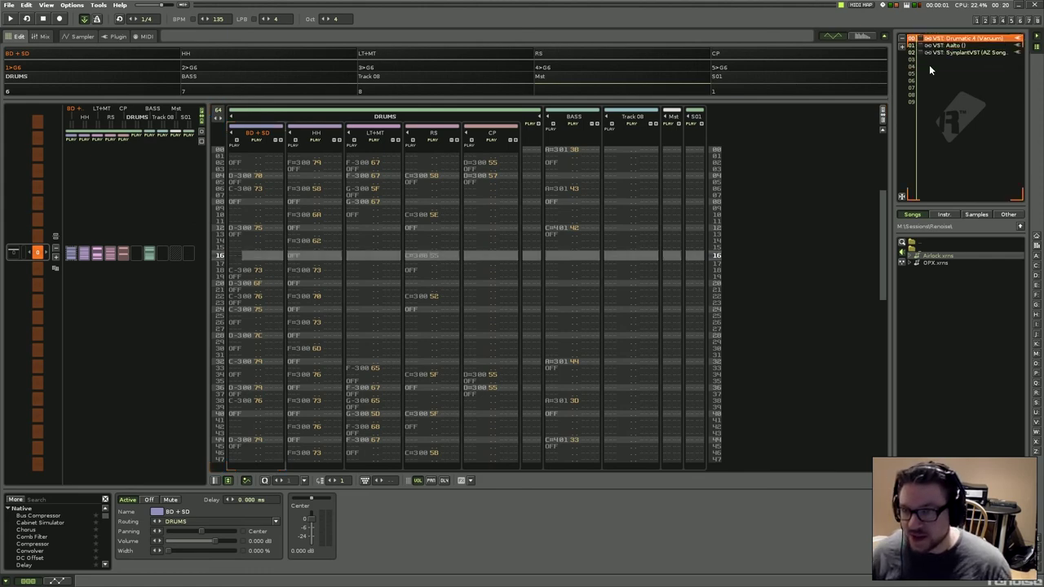
Turn on edit mode and place the cursor in the note column of Track 08 on line 00.
click(626, 160)
click(614, 152)
key(Escape)
click(607, 149)
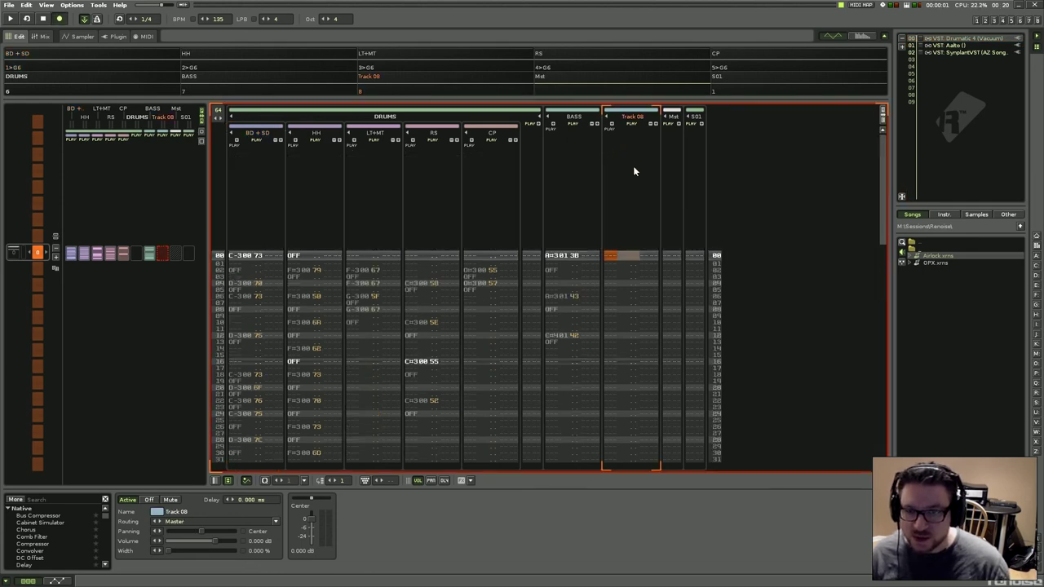
Try entering a C-4 note on line 00 of Track 08 and remove it again.
key(z)
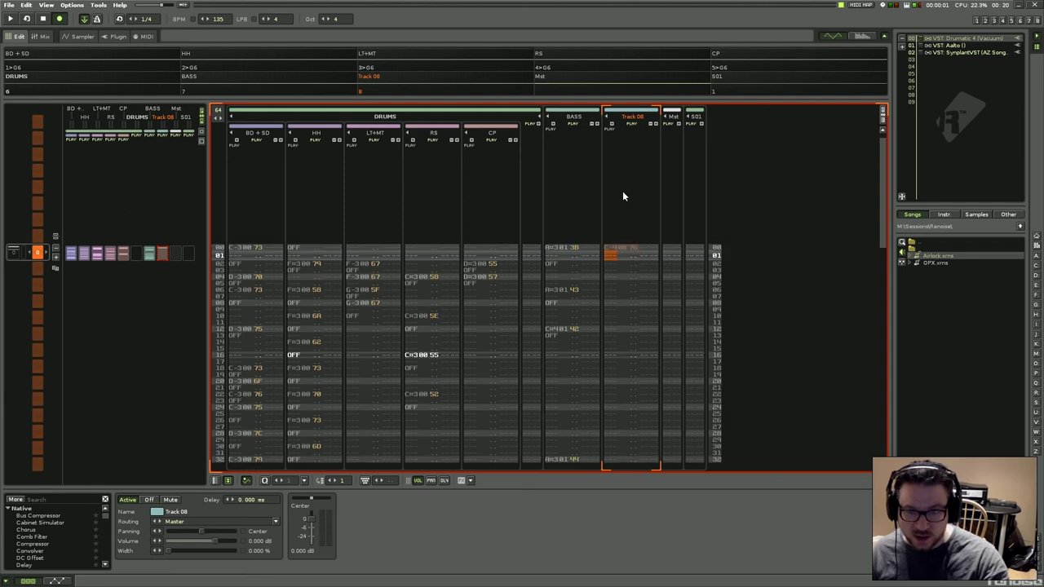
key(Up)
key(z)
key(Up)
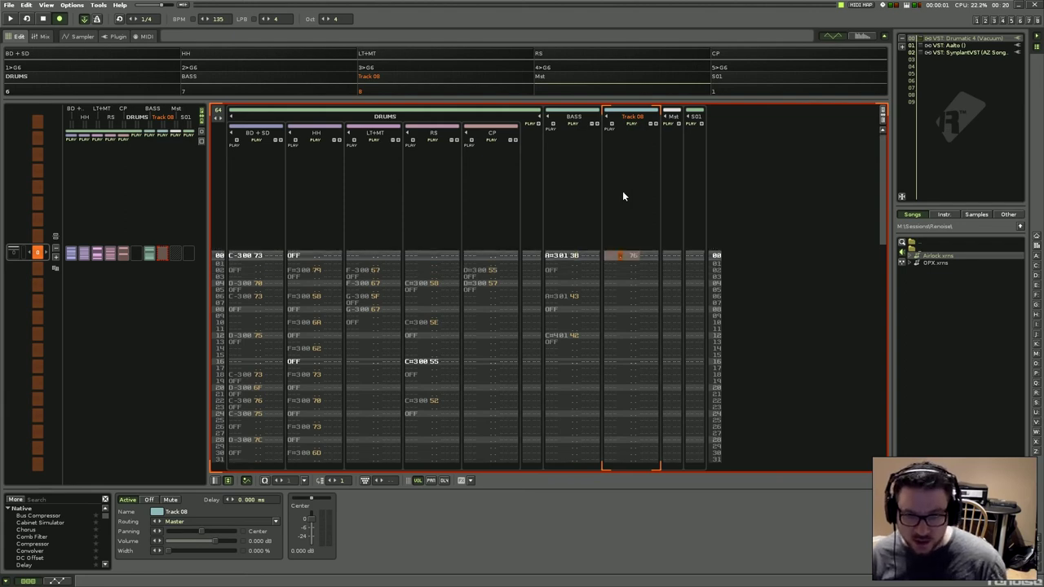
key(Left)
key(Left)
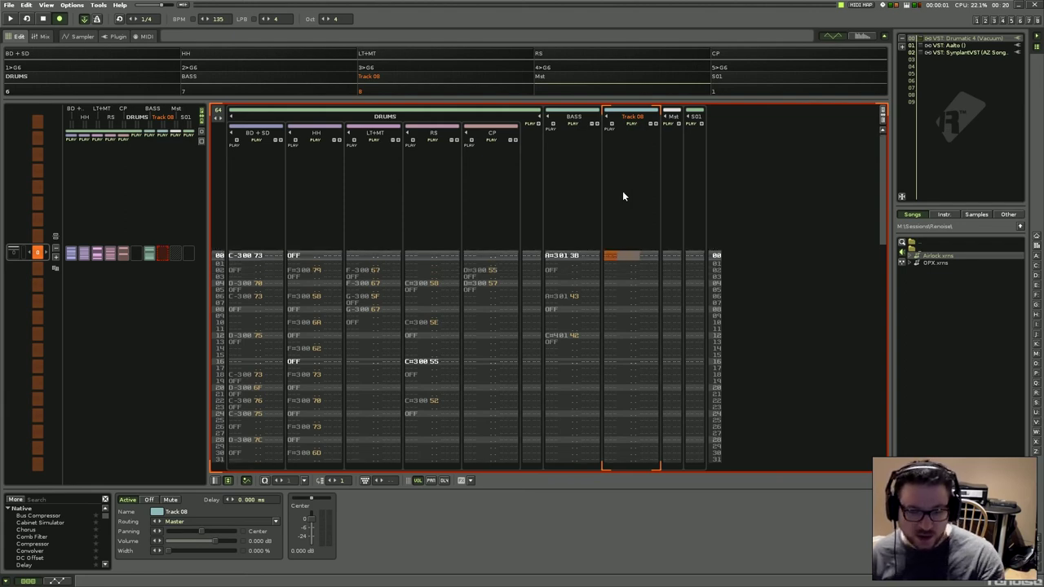
Enter six C-3 notes on lines 00 to 05 of Track 08 with the Drumatic 4 instrument.
key(z)
key(z)
key(z)
key(z)
key(z)
key(z)
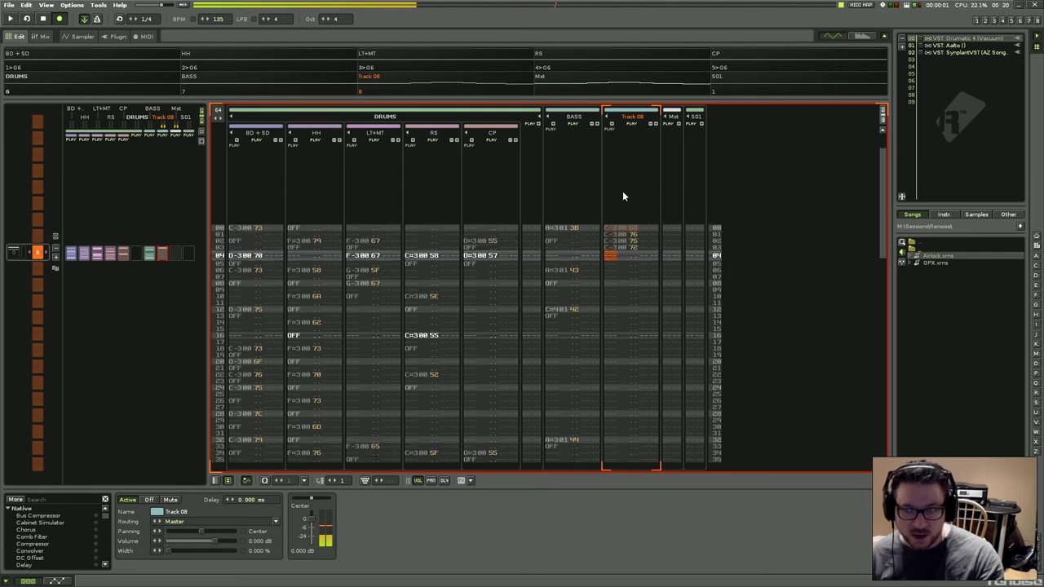
Delete the C-3 notes on lines 00 to 05 of Track 08.
key(Up)
key(Up)
key(Up)
key(Up)
key(Up)
key(Up)
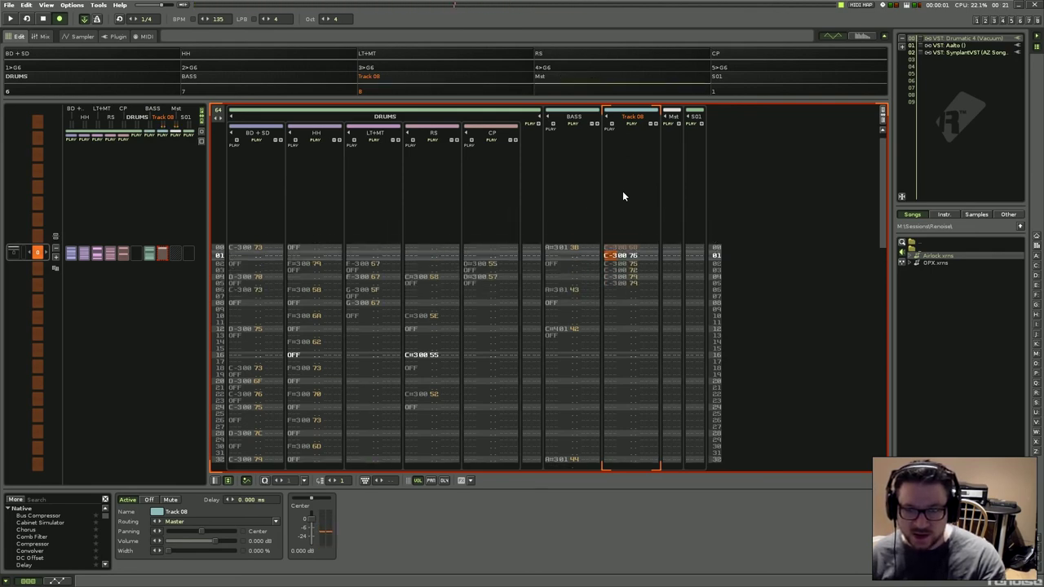
key(BackSpace)
key(BackSpace)
key(BackSpace)
key(BackSpace)
key(BackSpace)
key(BackSpace)
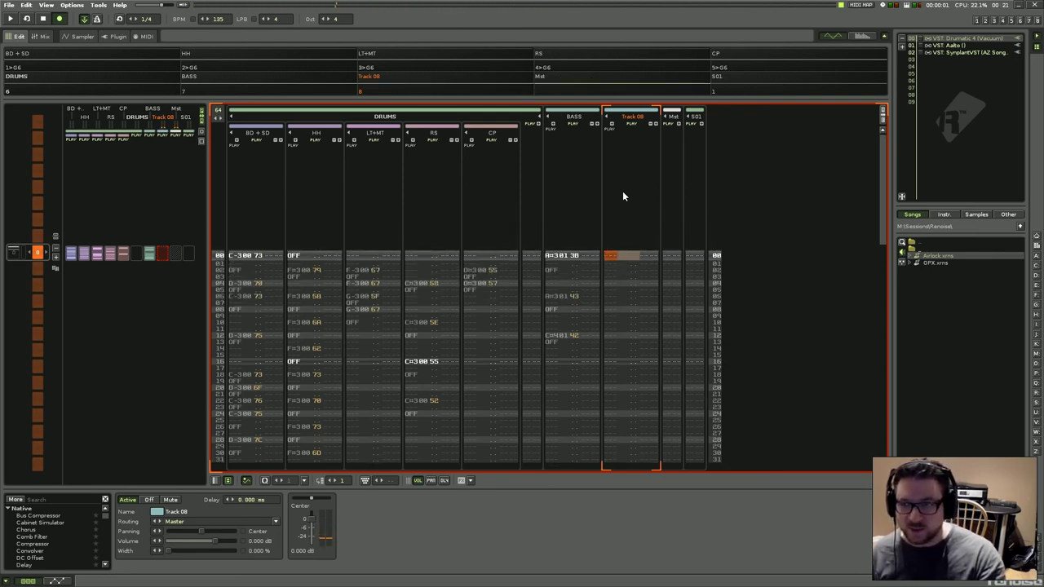
Switch to the Aalto instrument and enter C-3 notes on lines 00 and 01 of Track 08.
key(alt+Down)
key(z)
key(z)
key(Up)
key(Up)
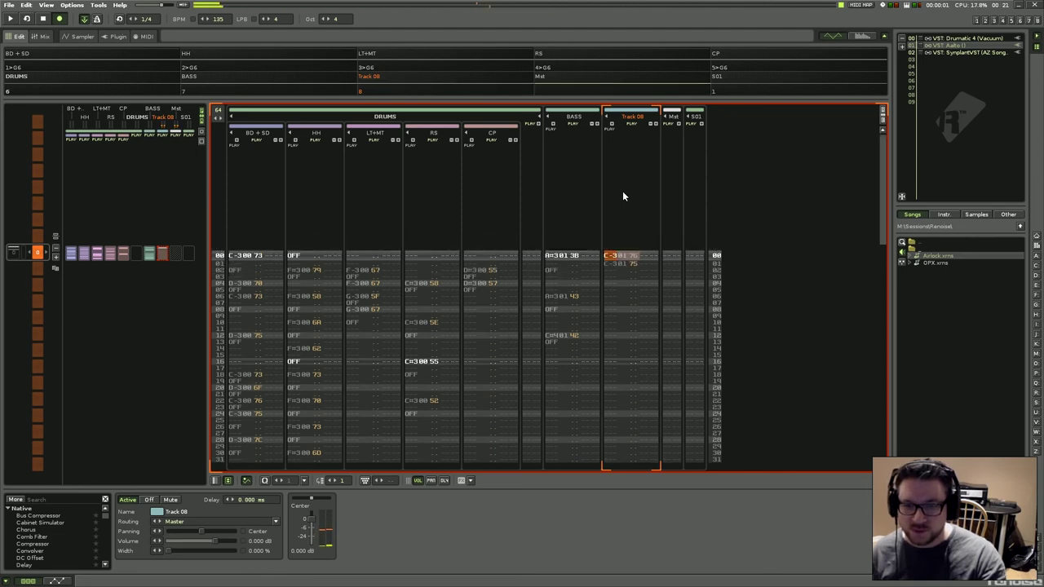
Switch to the SynplantVST instrument and enter four C-3 notes in Track 08.
key(ctrl+Down)
key(z)
key(z)
key(z)
key(z)
Clear the test notes from Track 08.
key(BackSpace)
key(BackSpace)
key(BackSpace)
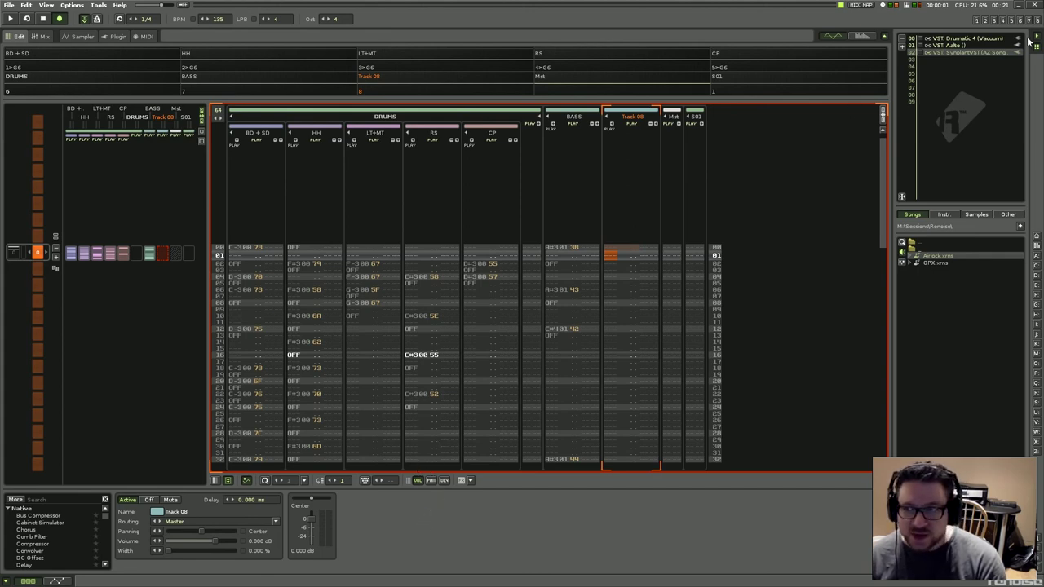
Recall the global view presets in turn to show the pattern editor, the mixer, and the sampler's waveform and keyzone views.
click(978, 22)
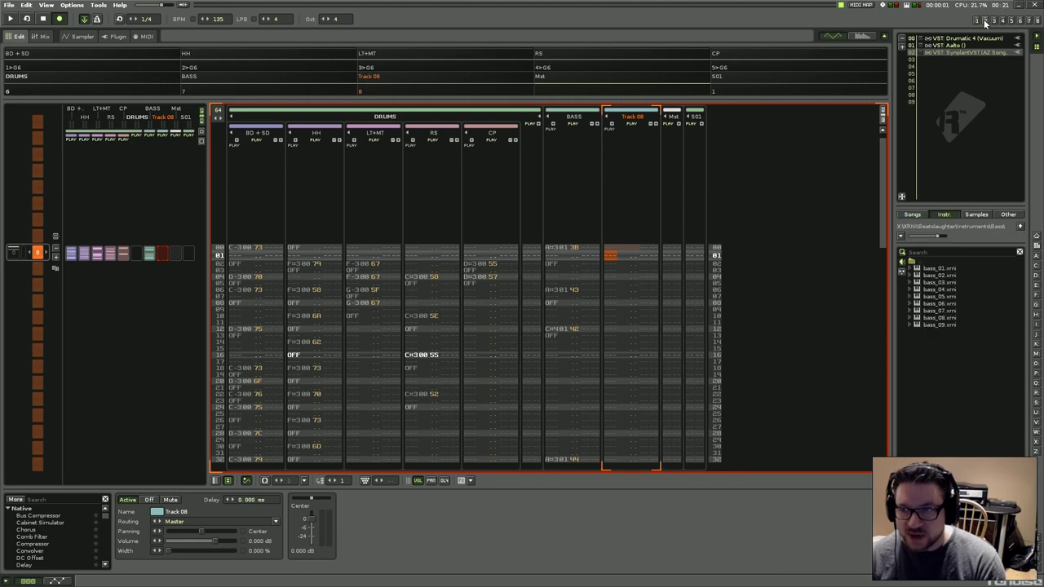
click(987, 22)
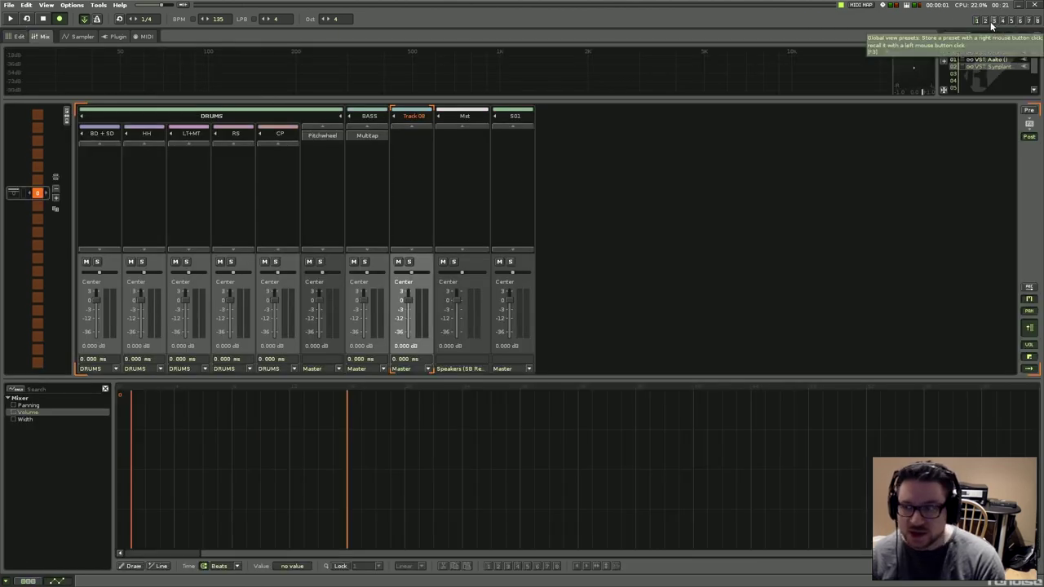
click(1002, 21)
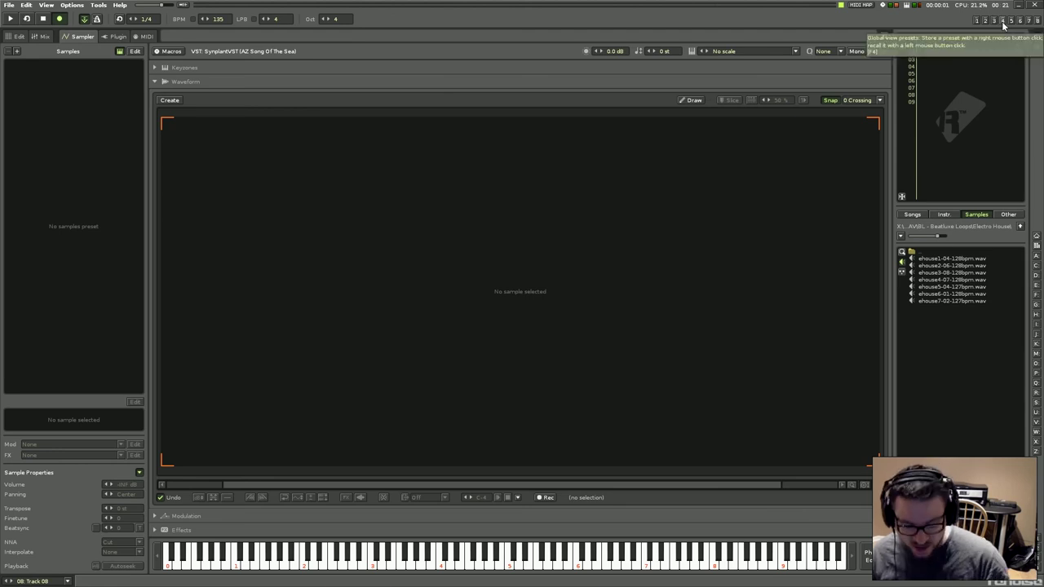
key(F5)
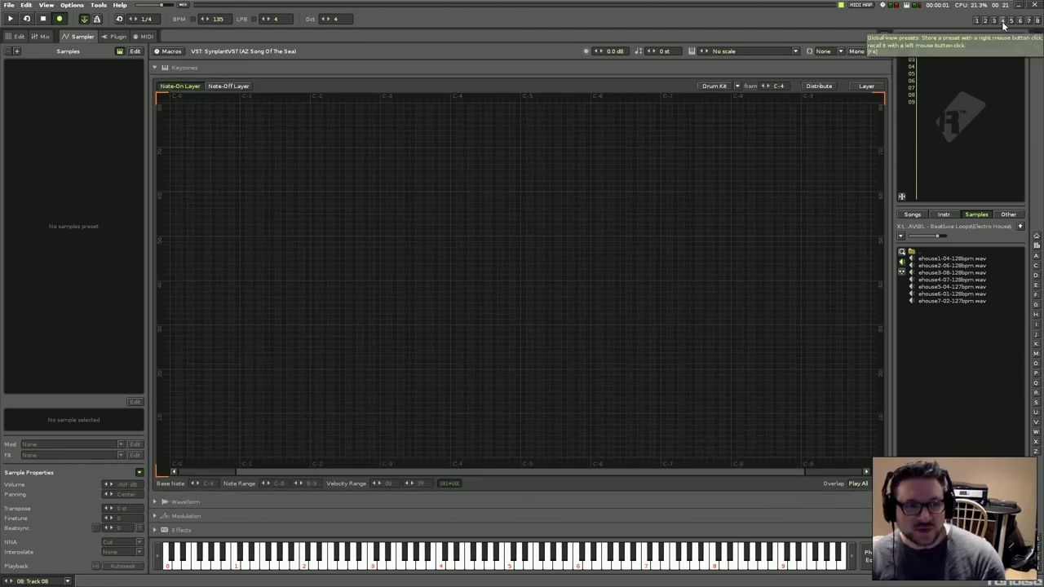
key(F6)
click(1003, 24)
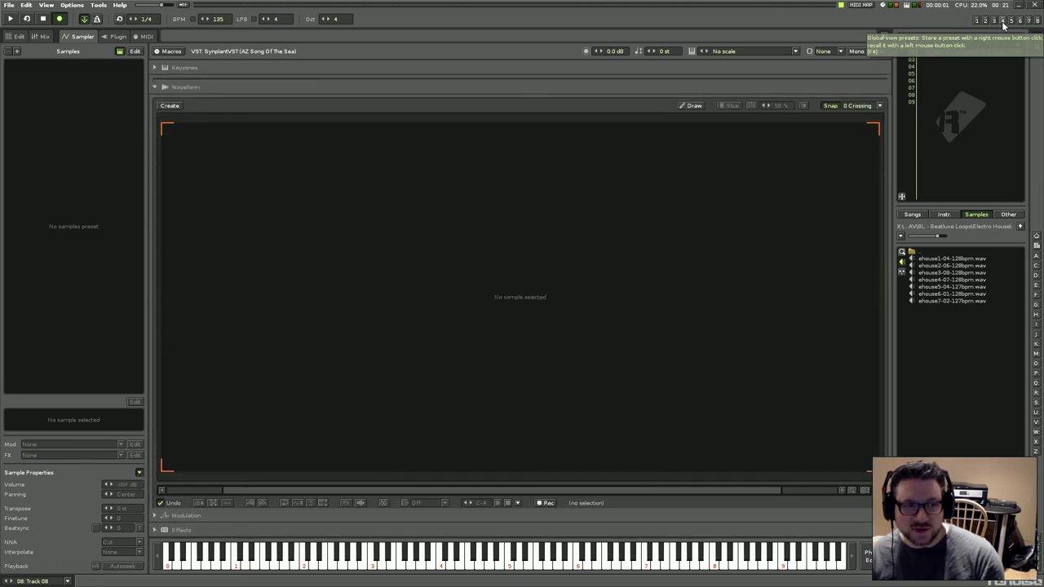
click(1004, 24)
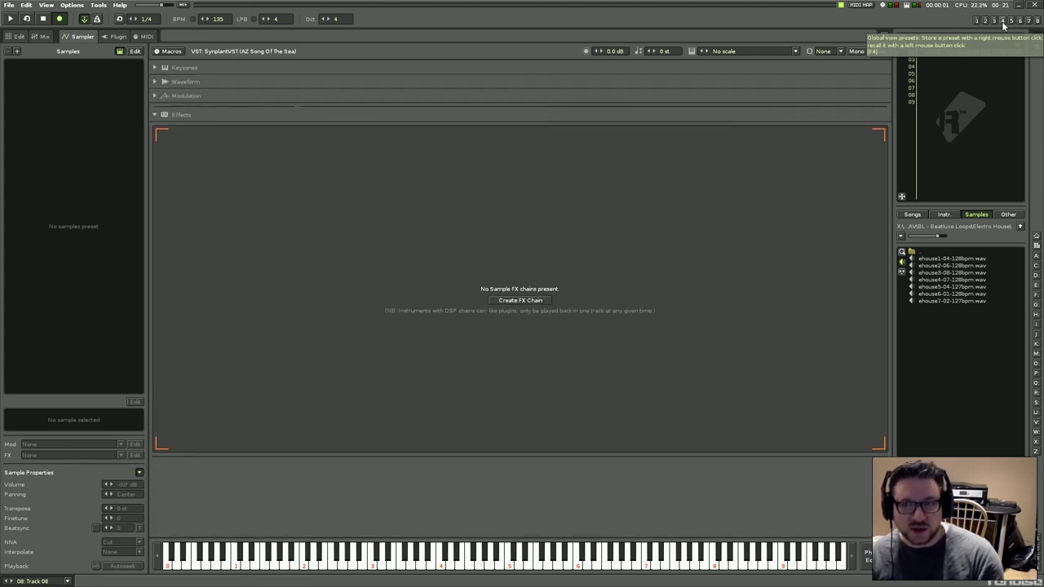
Step through global view presets 5 to 8, and return to the pattern editor layout stored in preset 1.
key(F5)
key(F6)
key(F7)
key(F8)
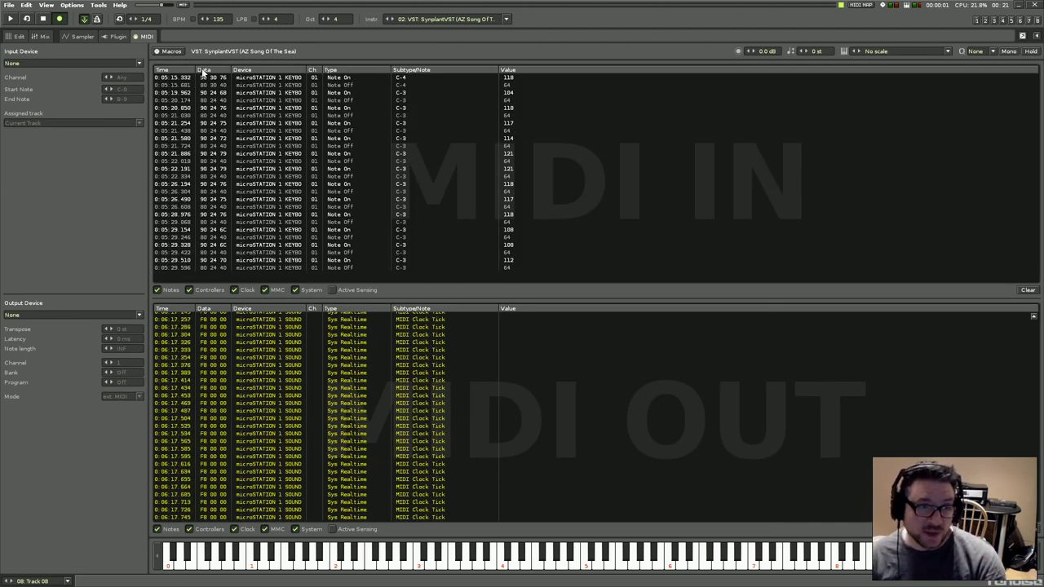
click(18, 37)
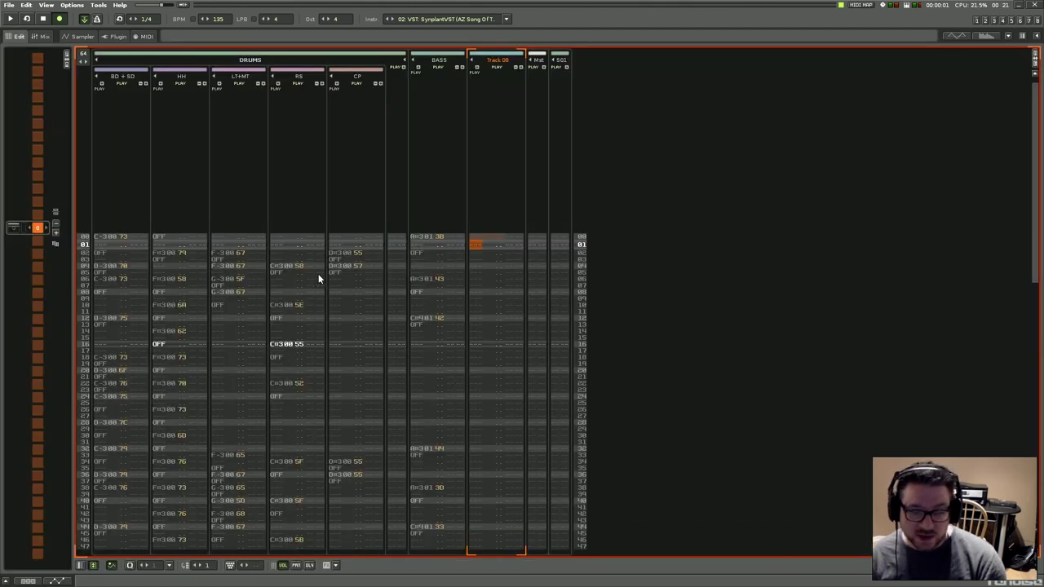
click(976, 21)
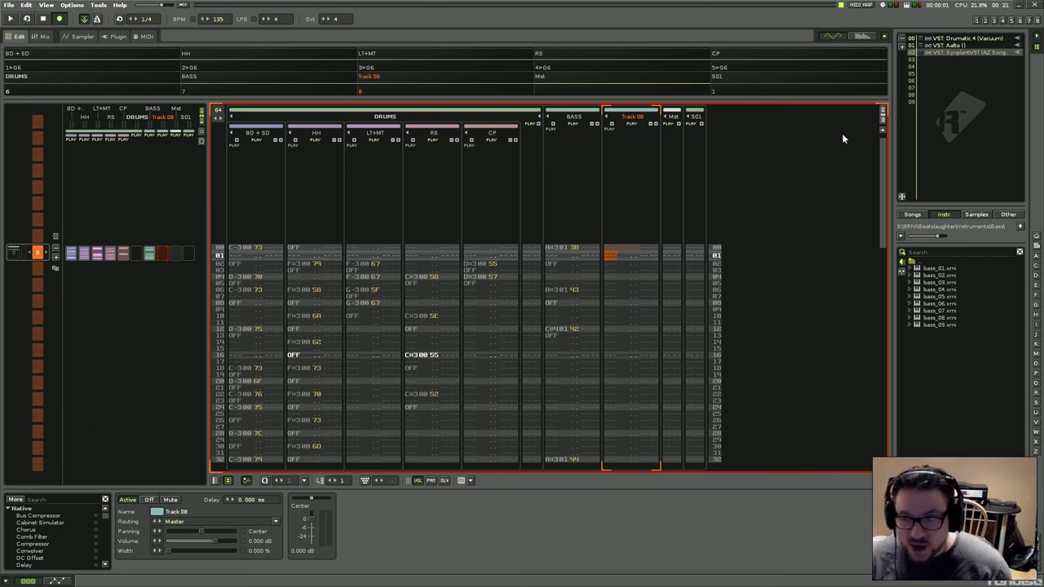
Switch through the Mix, Edit, Sampler, Plugin and MIDI views, and return to the mixer.
click(45, 36)
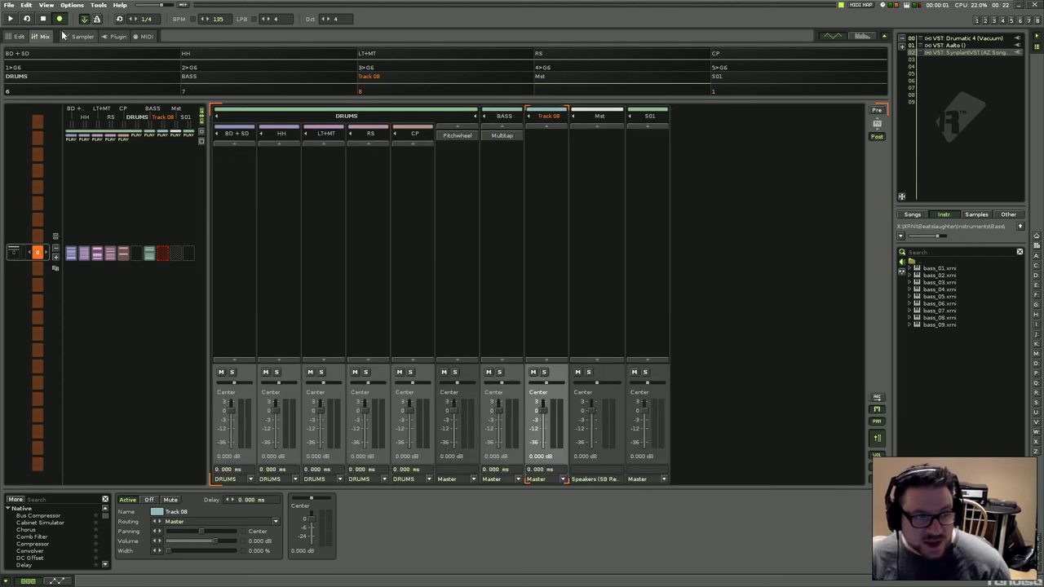
click(16, 36)
click(43, 35)
click(80, 36)
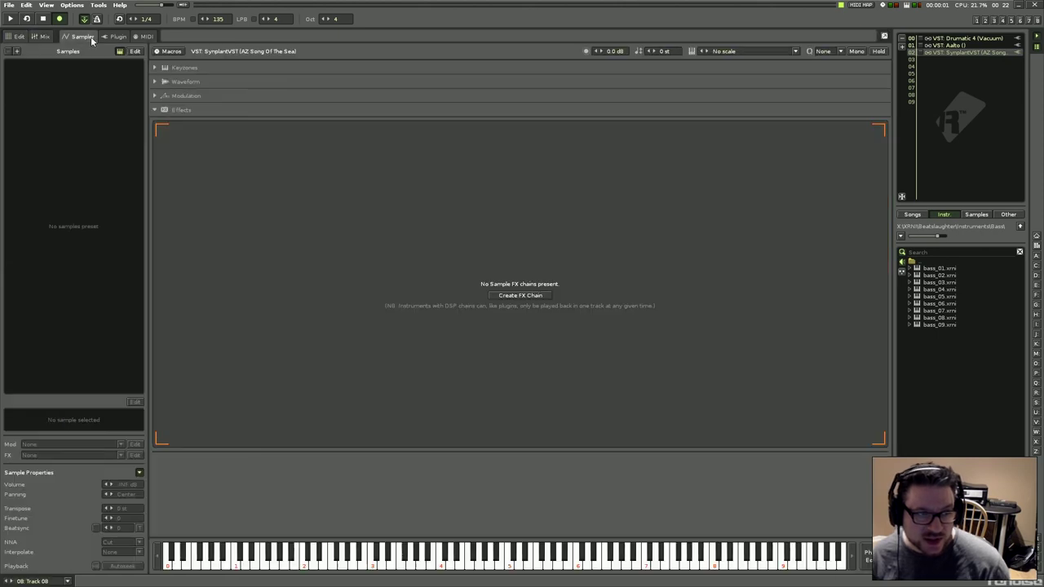
click(117, 36)
click(145, 35)
click(42, 36)
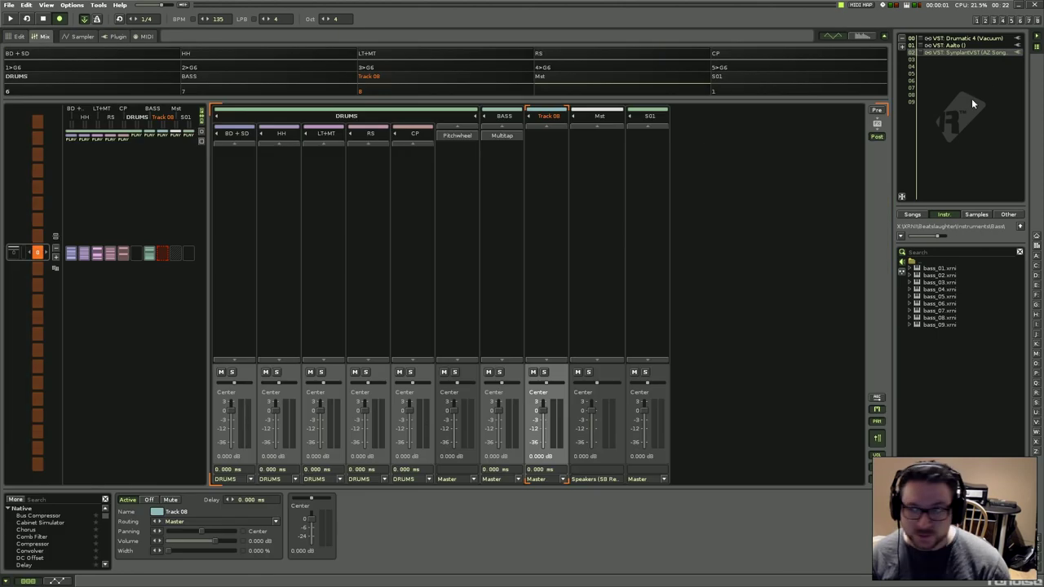
Create a new empty song in place of the current one.
click(959, 65)
click(9, 5)
click(24, 16)
click(522, 255)
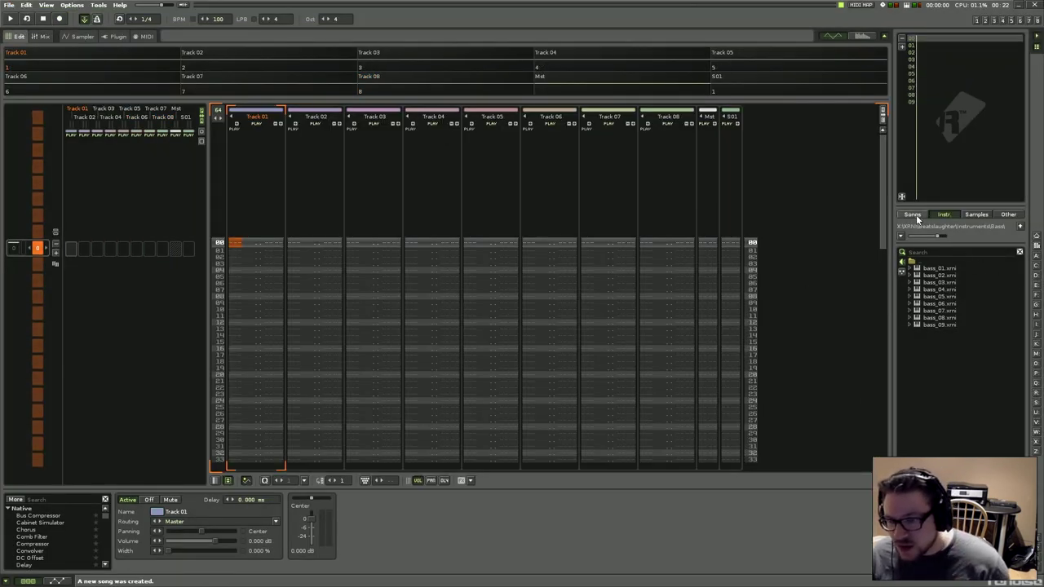
Browse the song and sample files, preview ehouse1-04-128bpm.wav, and set the preview volume to 2.874 dB.
click(913, 214)
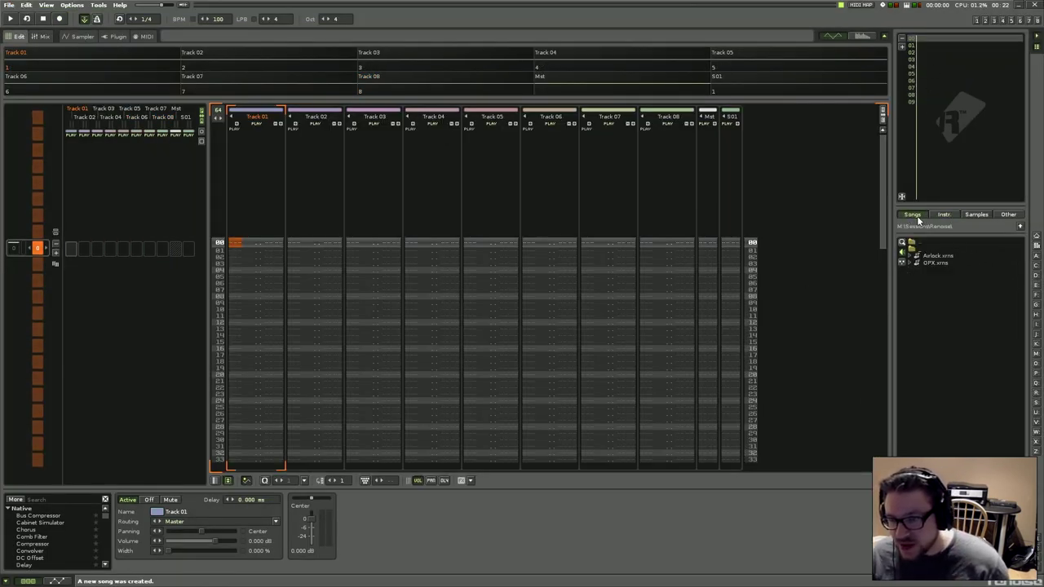
click(976, 215)
click(968, 259)
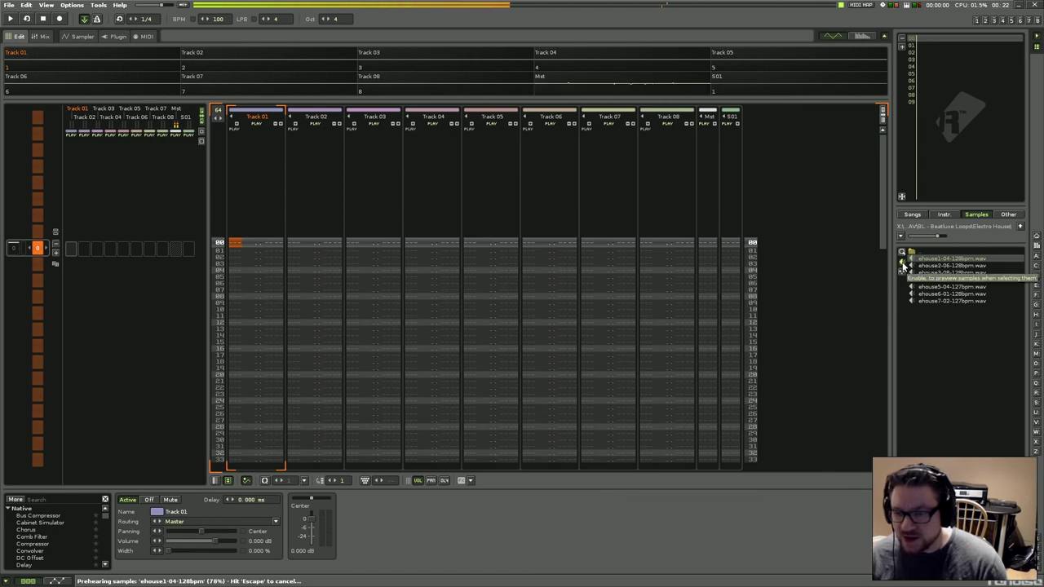
drag(938, 236, 934, 236)
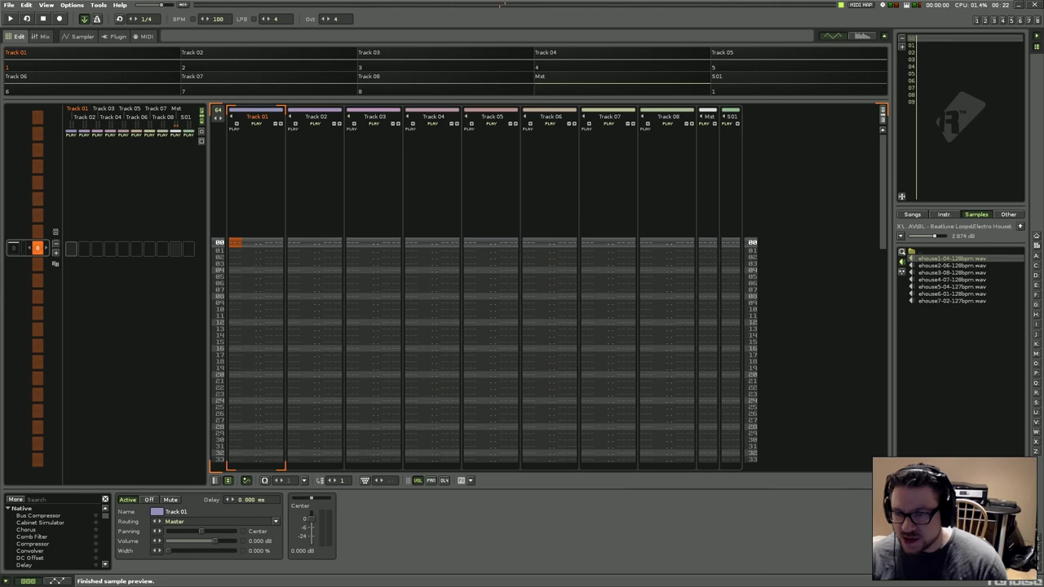
Preview ehouse1-04-128bpm.wav, lower the preview volume, and route sample previews to the selected track.
click(939, 259)
drag(926, 236, 914, 237)
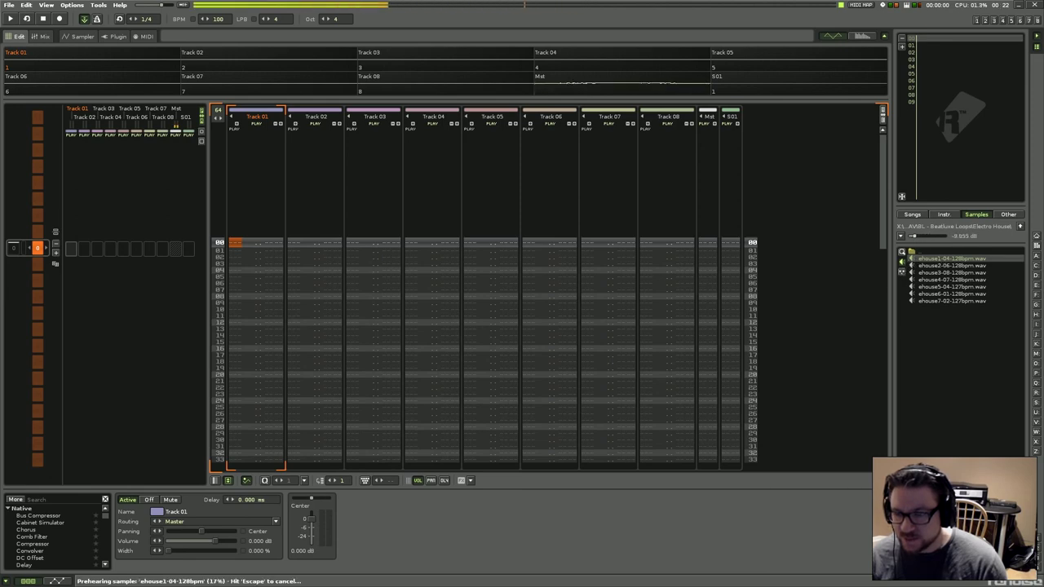
click(900, 236)
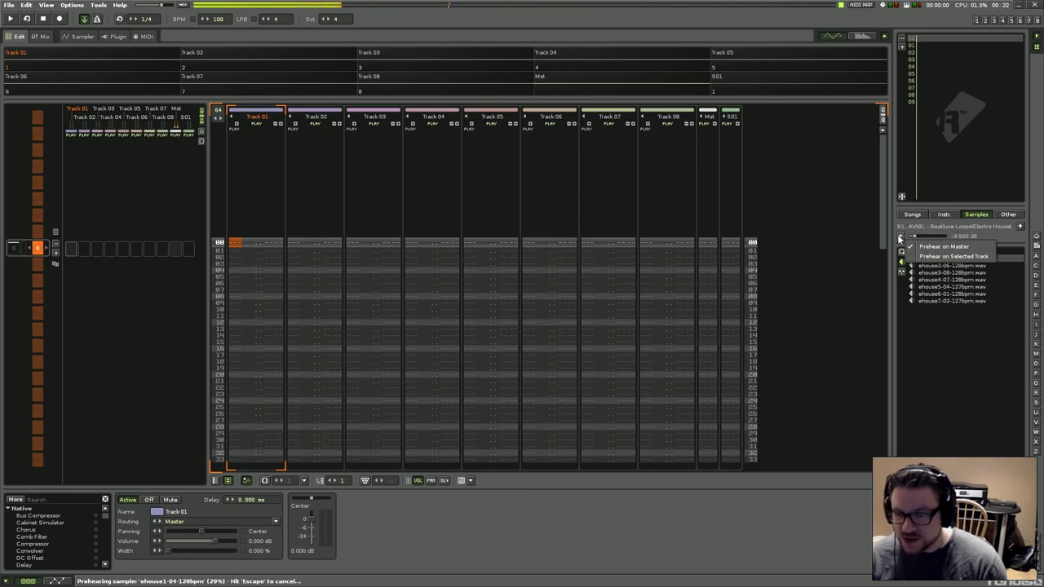
click(939, 258)
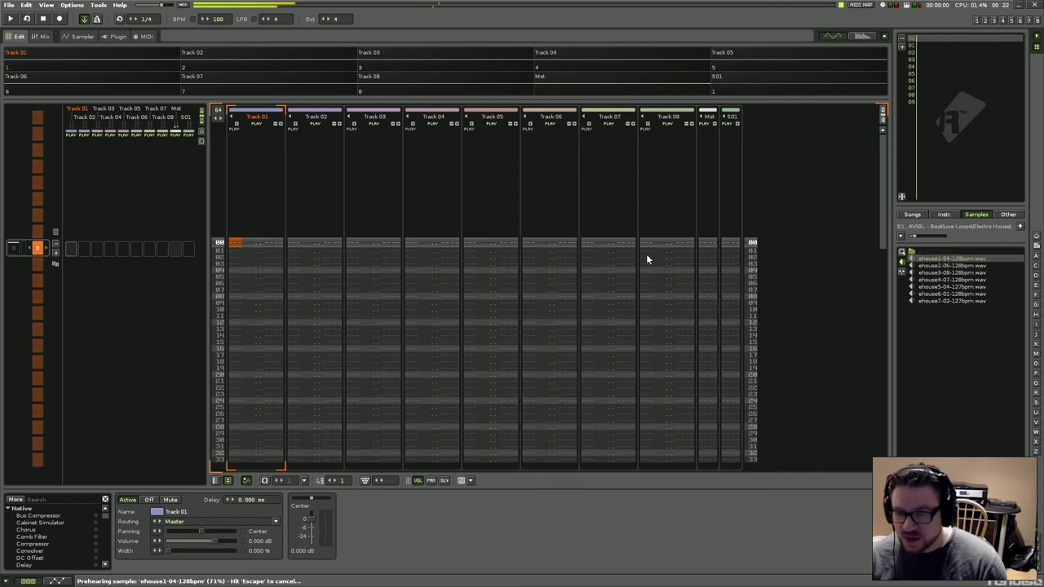
Add a Delay effect to Track 04 and check the routing options for sample previews.
click(442, 243)
double_click(33, 564)
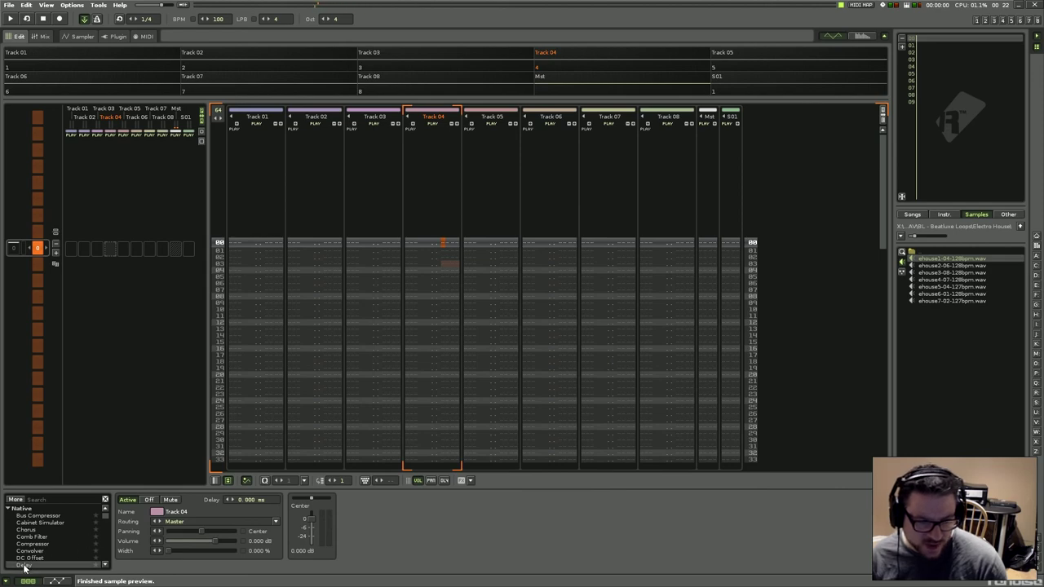
click(902, 237)
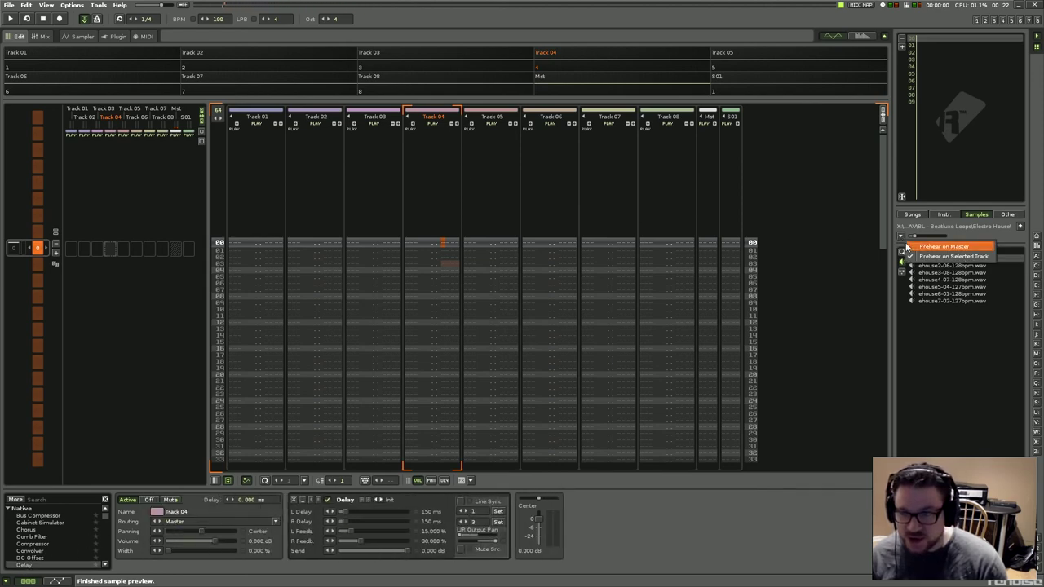
click(441, 308)
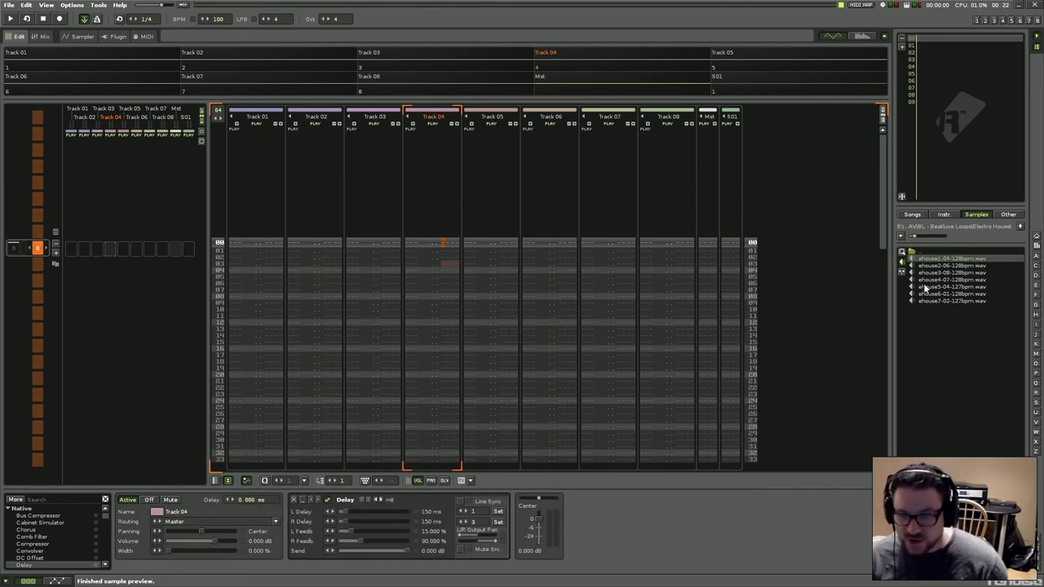
Preview ehouse1-04-128bpm.wav through the Delay, set its left delay to 1229 ms, and remove the effect from Track 04.
click(944, 261)
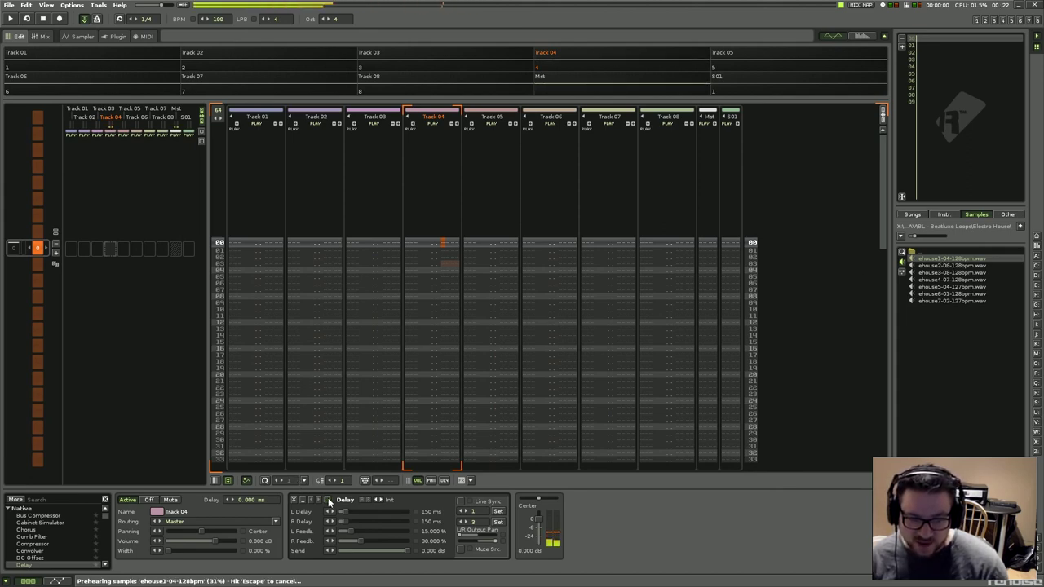
drag(345, 511, 381, 511)
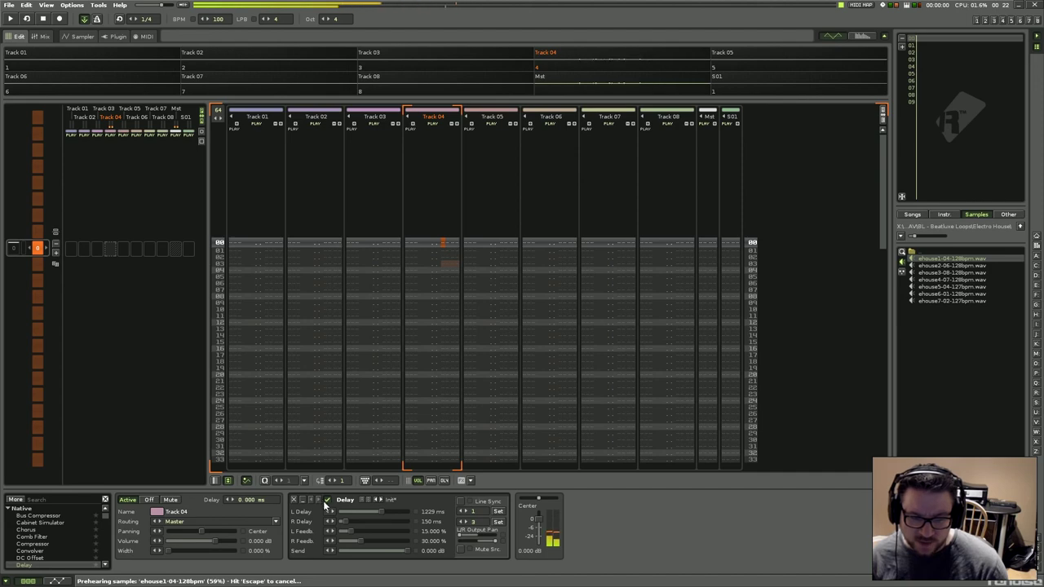
click(295, 501)
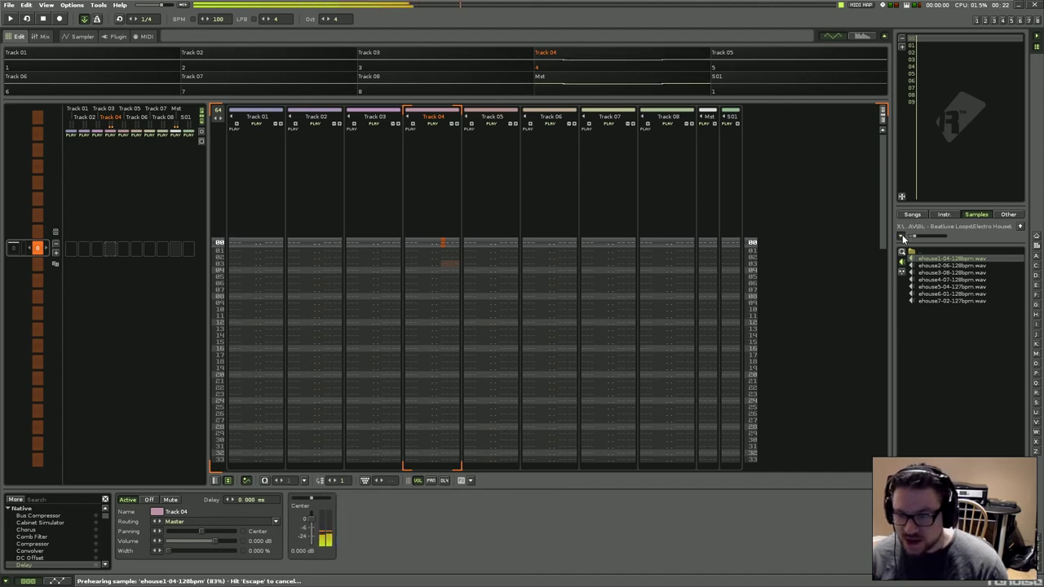
Look through the sample, song, instrument and other file categories of the disk browser, and widen the browser.
click(1022, 228)
double_click(949, 265)
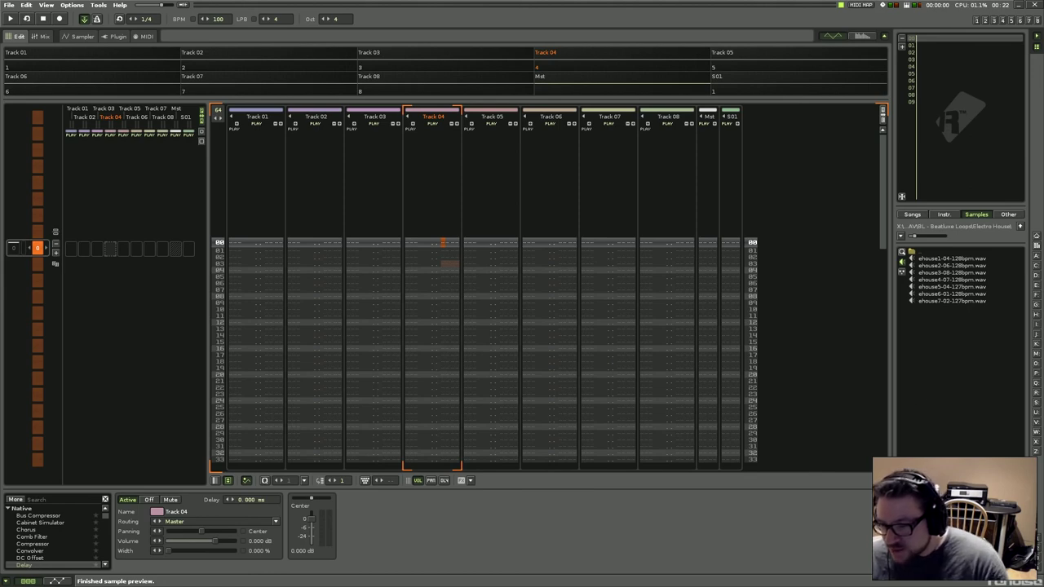
click(914, 216)
click(952, 217)
click(1010, 214)
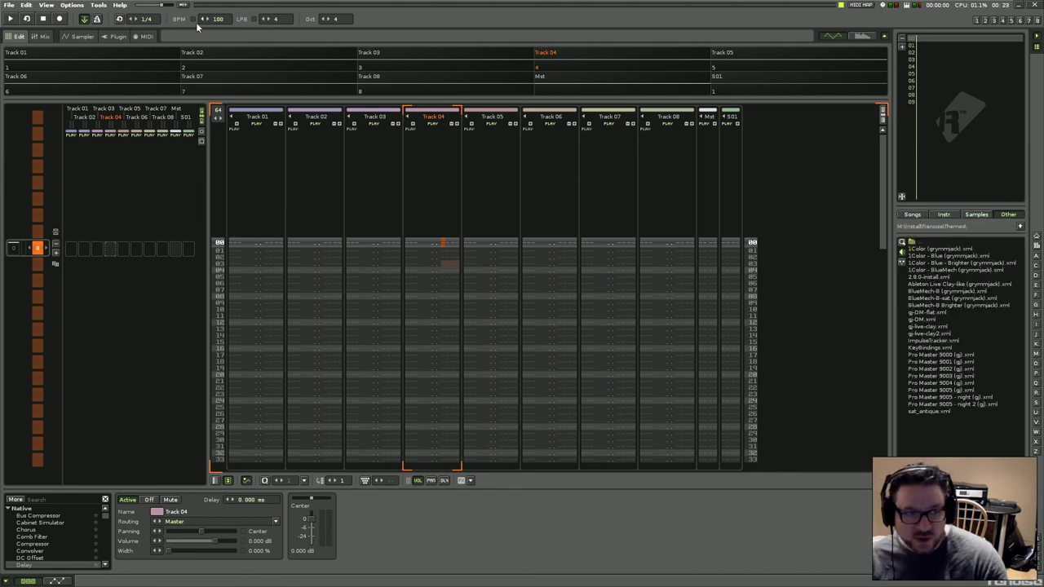
drag(892, 341, 815, 342)
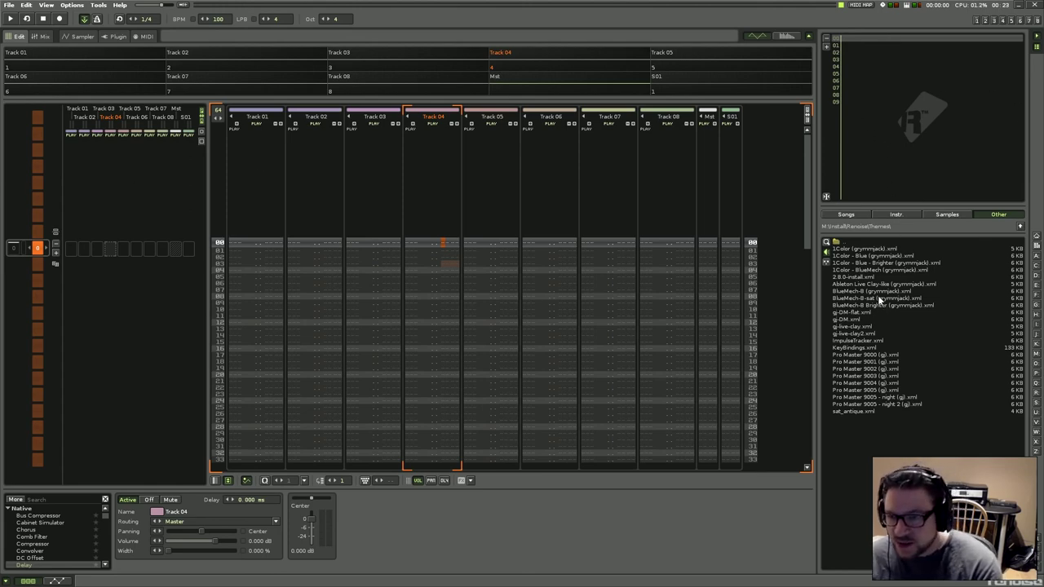
Load the song Airlock.xrns from the disk browser without saving the current song, and play it.
click(846, 214)
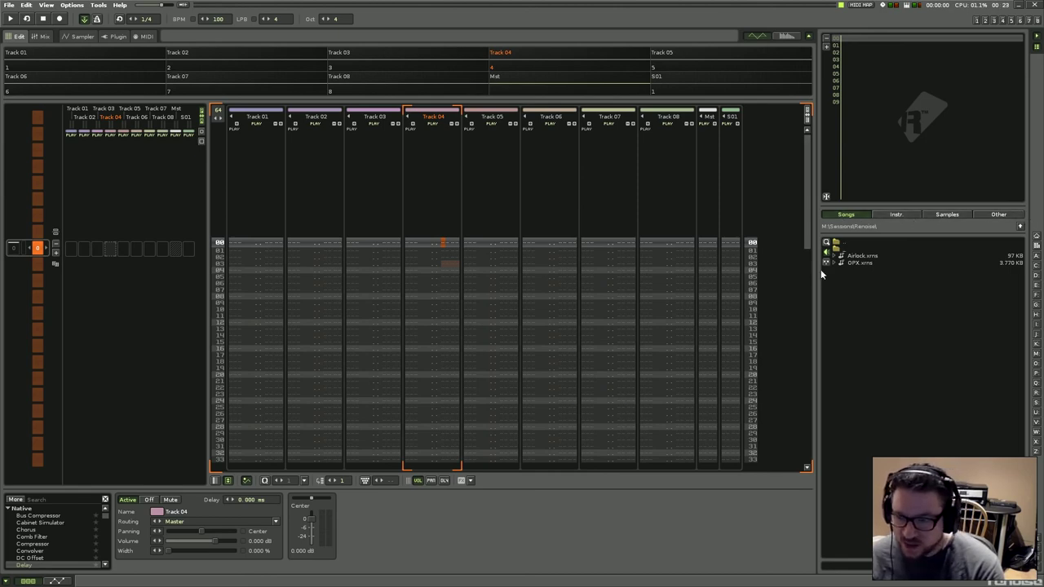
double_click(854, 256)
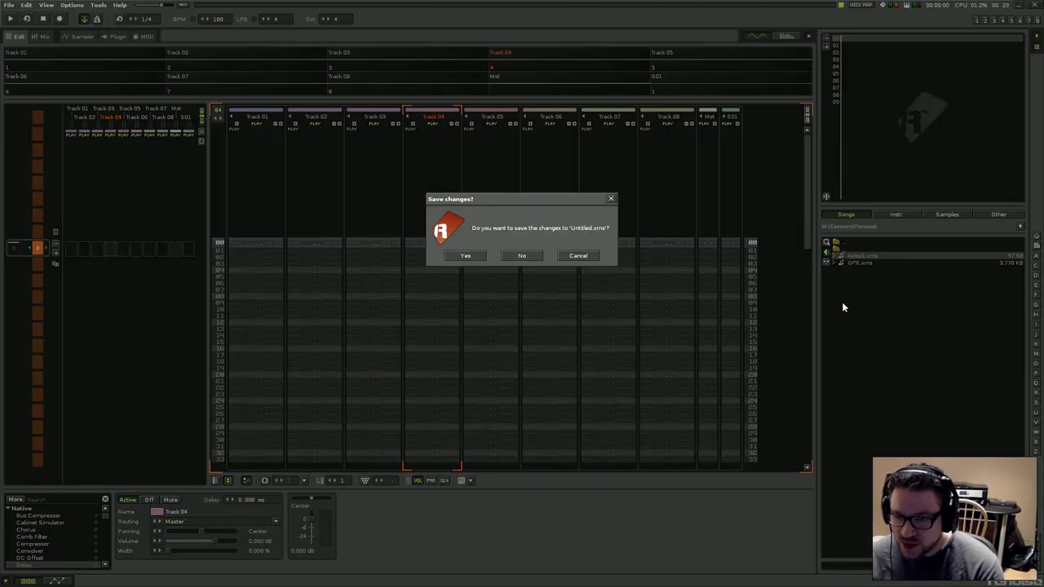
click(522, 256)
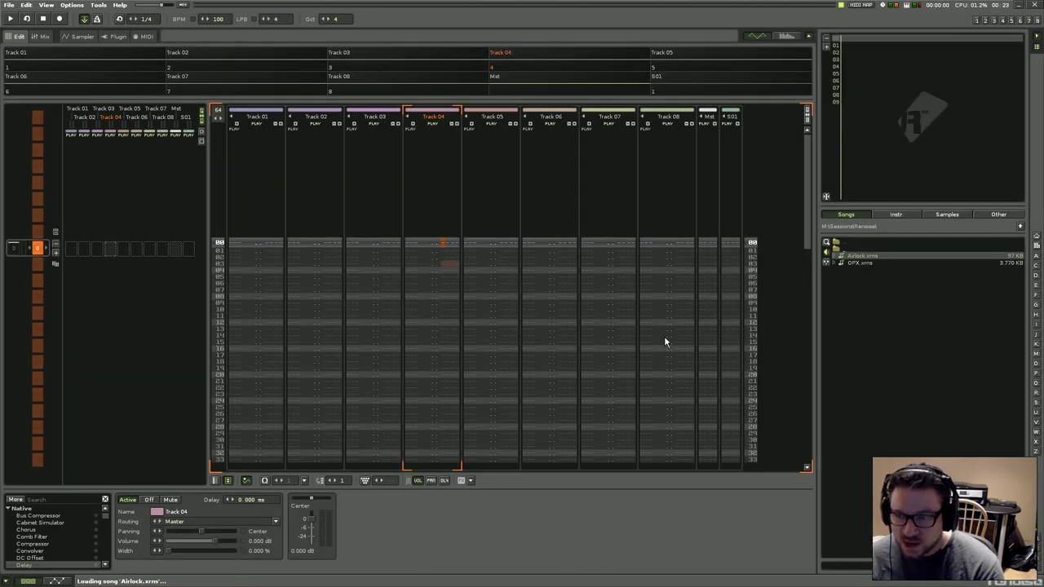
key(space)
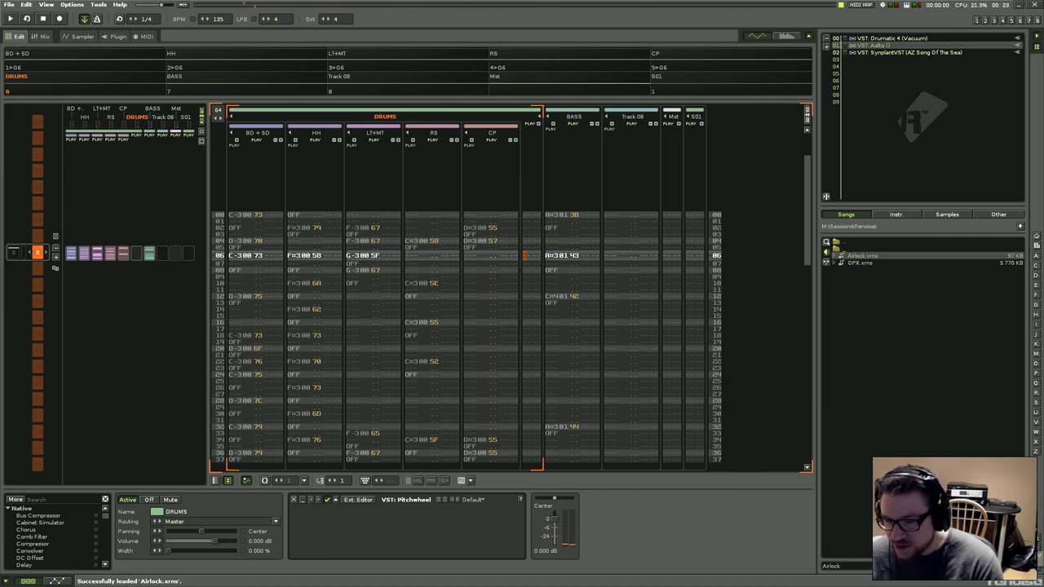
Examine the Render to Disk options for the loaded song and close the dialog without rendering.
key(ctrl+alt+r)
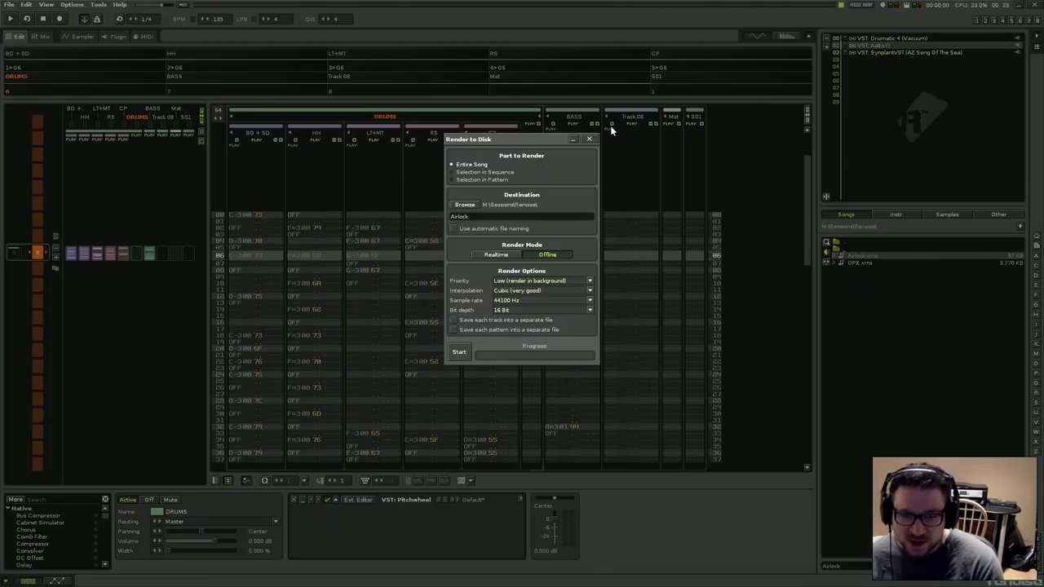
click(588, 138)
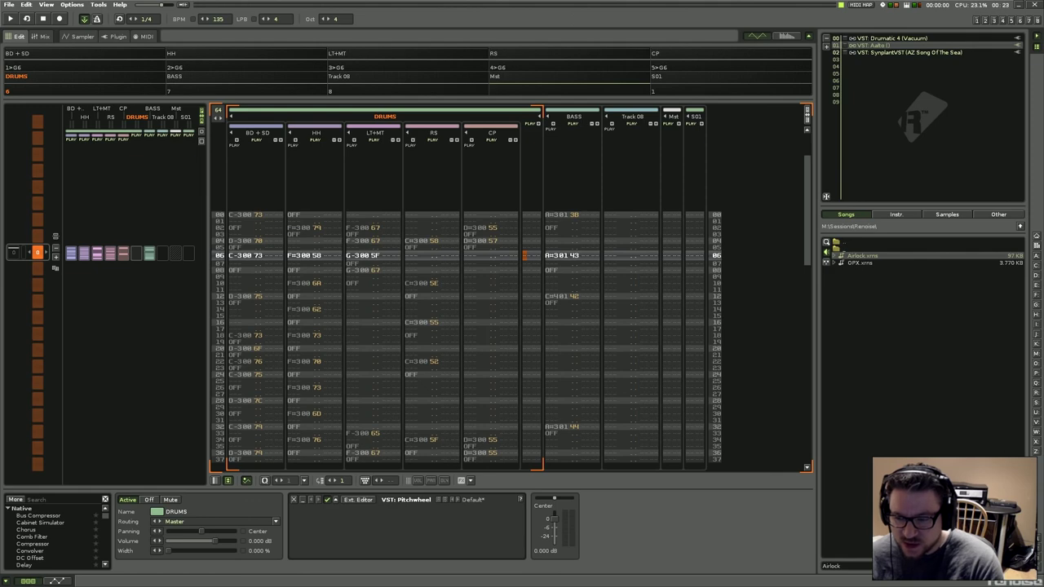
key(ctrl+alt+r)
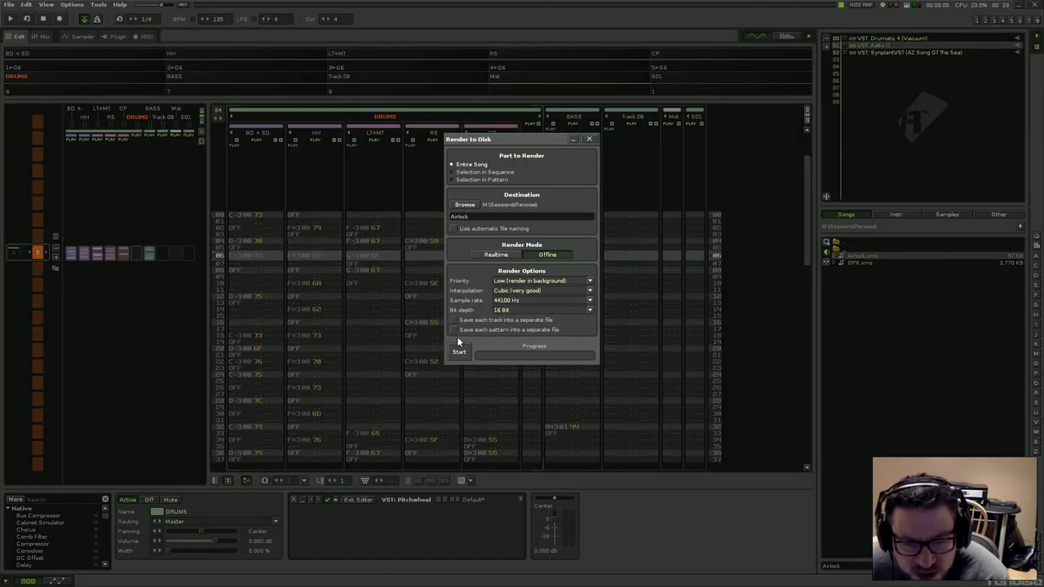
click(590, 139)
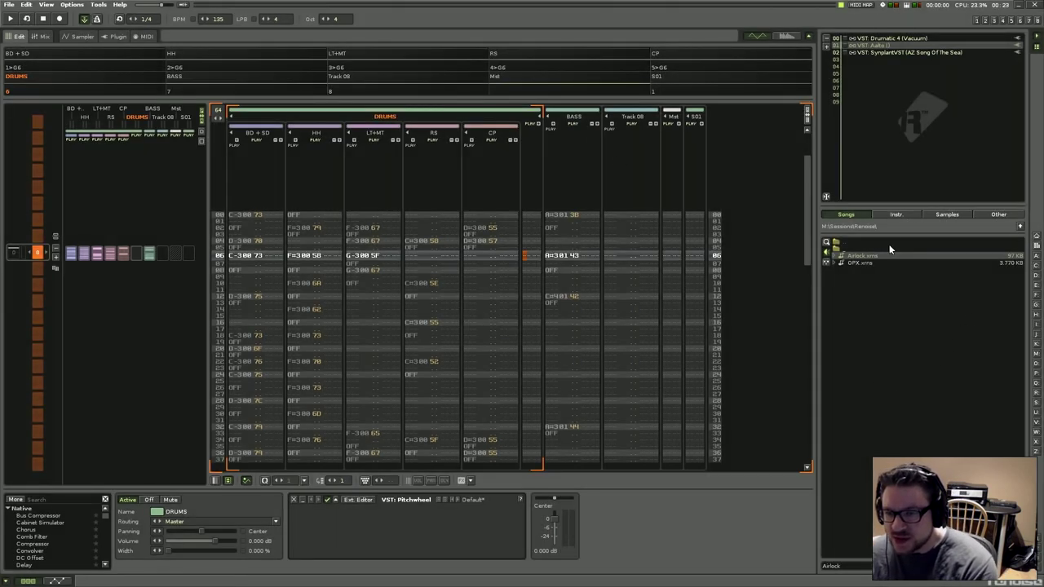
Browse the instrument folder stored in preset 1, load ARP 2600 Bass.xrni into instrument slot 05, and view its waveform in the sampler.
click(910, 216)
click(877, 268)
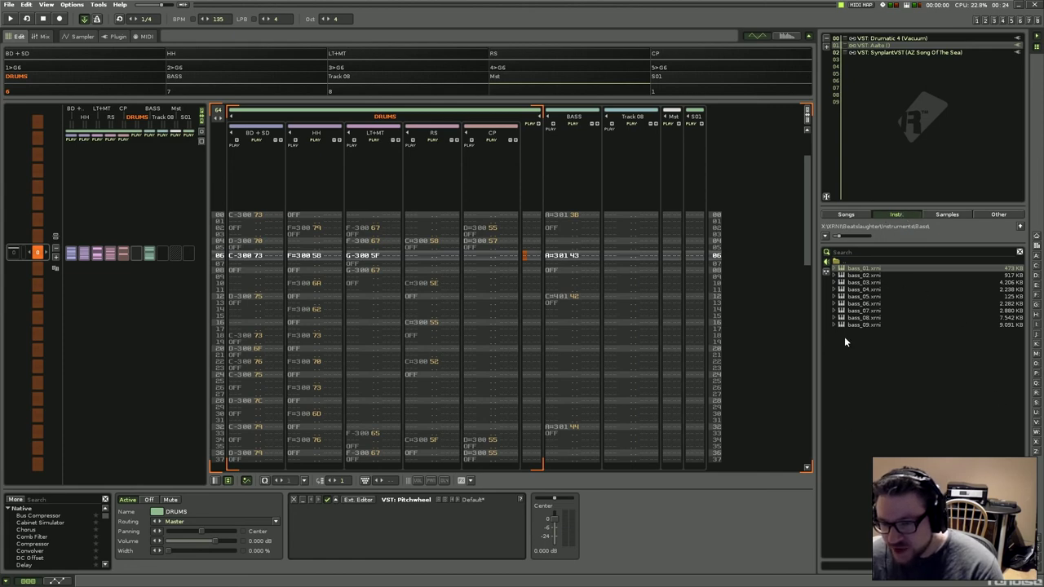
click(1038, 554)
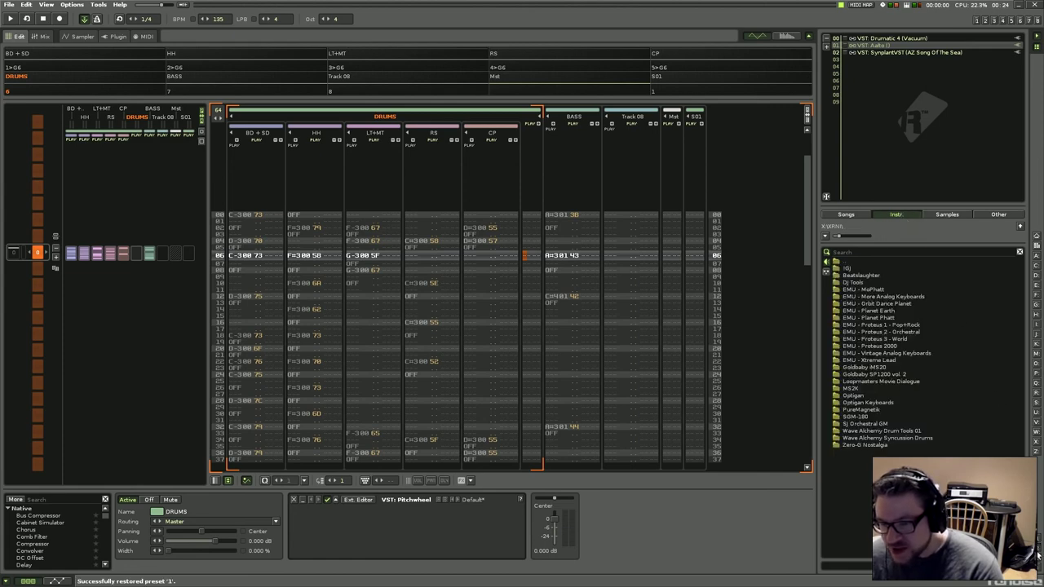
drag(863, 269, 867, 80)
click(626, 326)
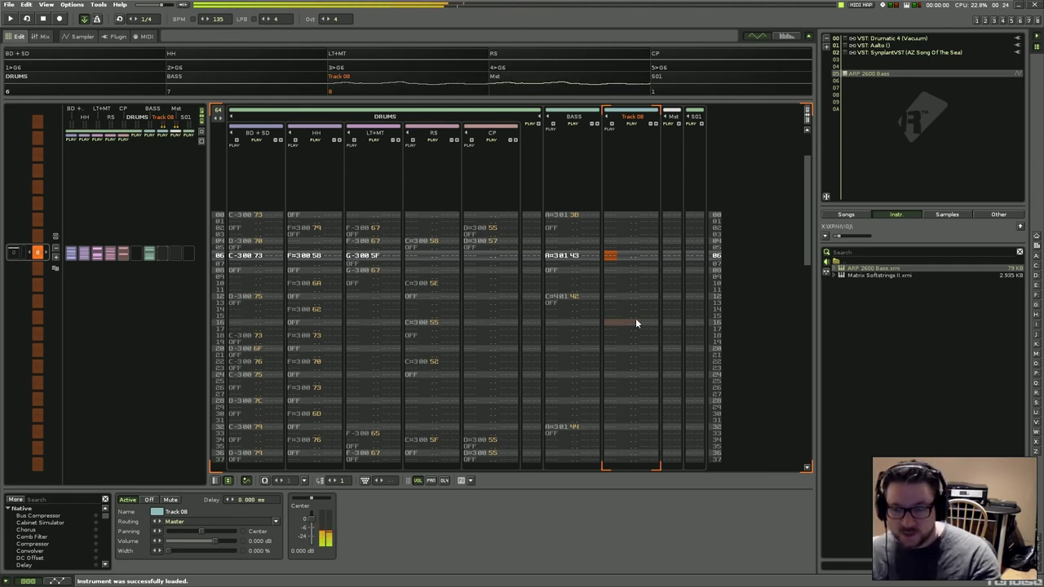
double_click(863, 75)
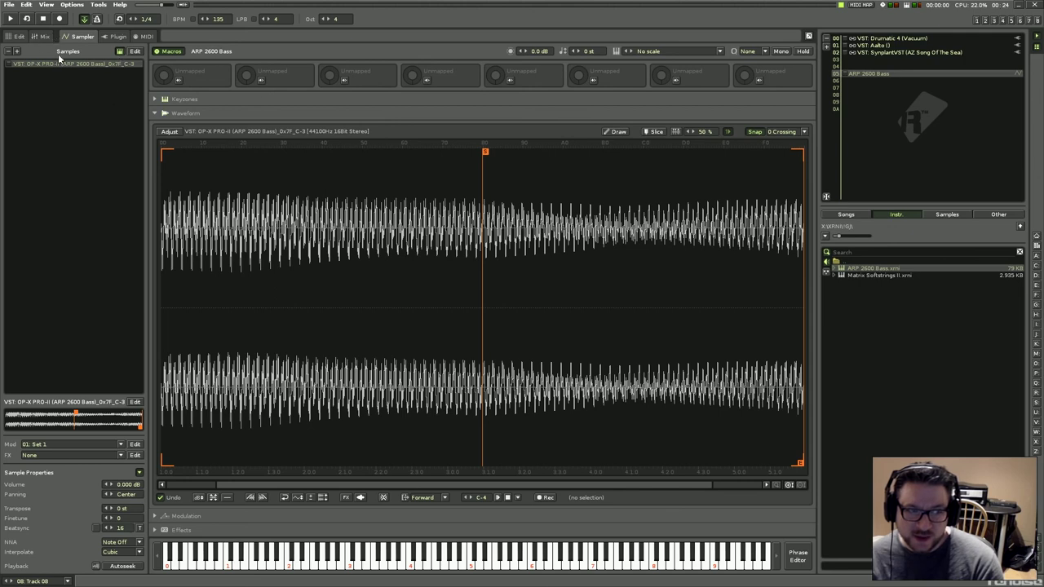
click(13, 37)
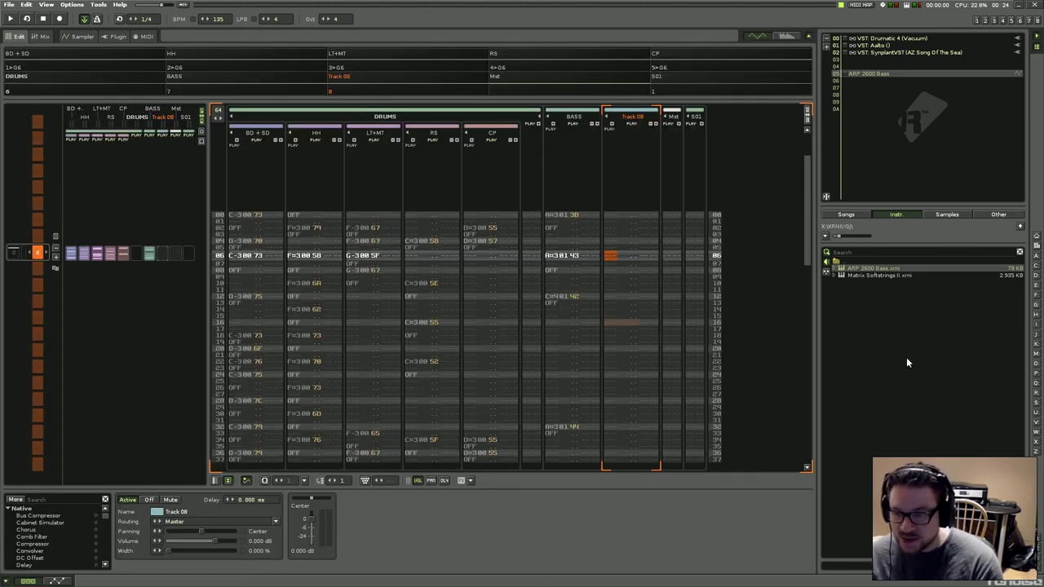
Load ARP 2600 Bass.xrni into instrument slots 07 and 08, and Matrix Softstrings II.xrni into slot 0A.
double_click(874, 270)
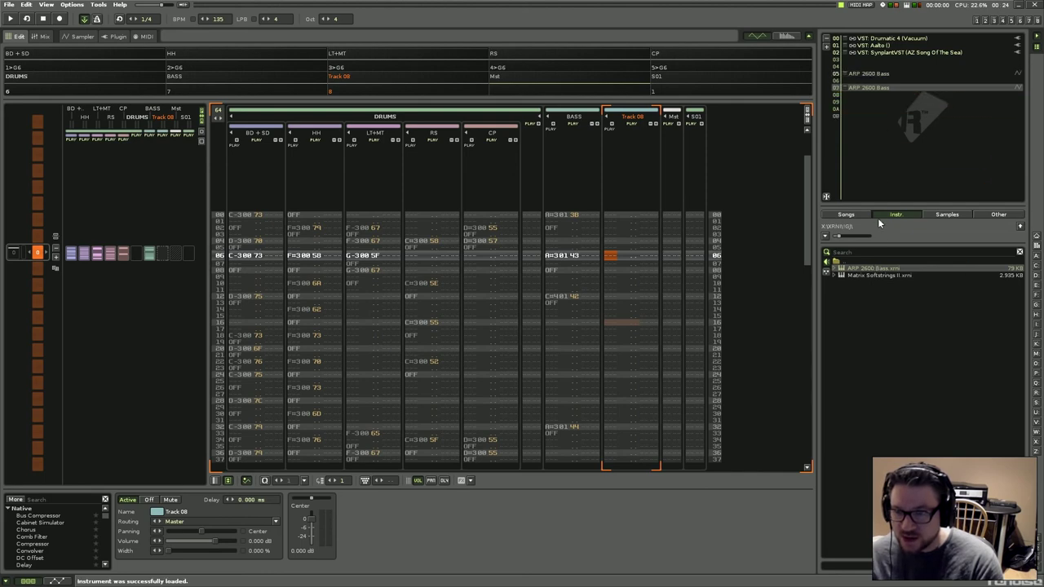
double_click(870, 268)
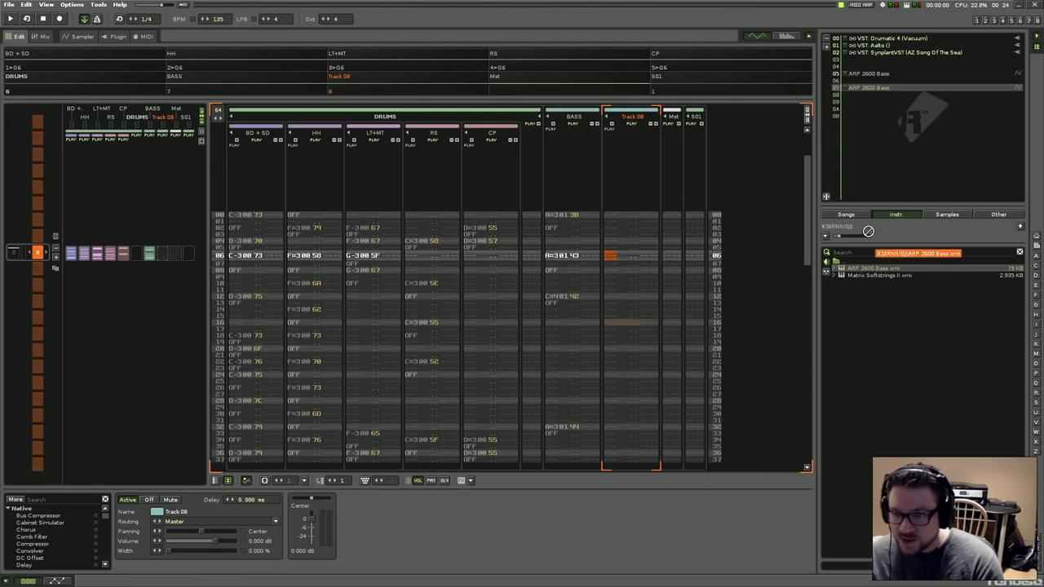
double_click(868, 275)
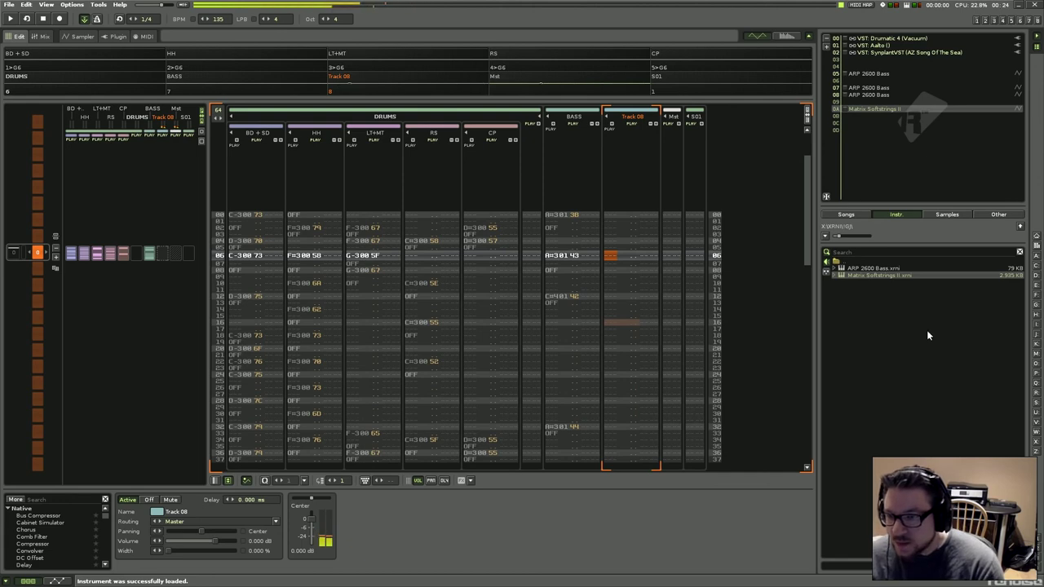
Restore the sample folder stored in preset 4 and open the Minimal folder inside BL - Beatluxe Loops.
click(946, 216)
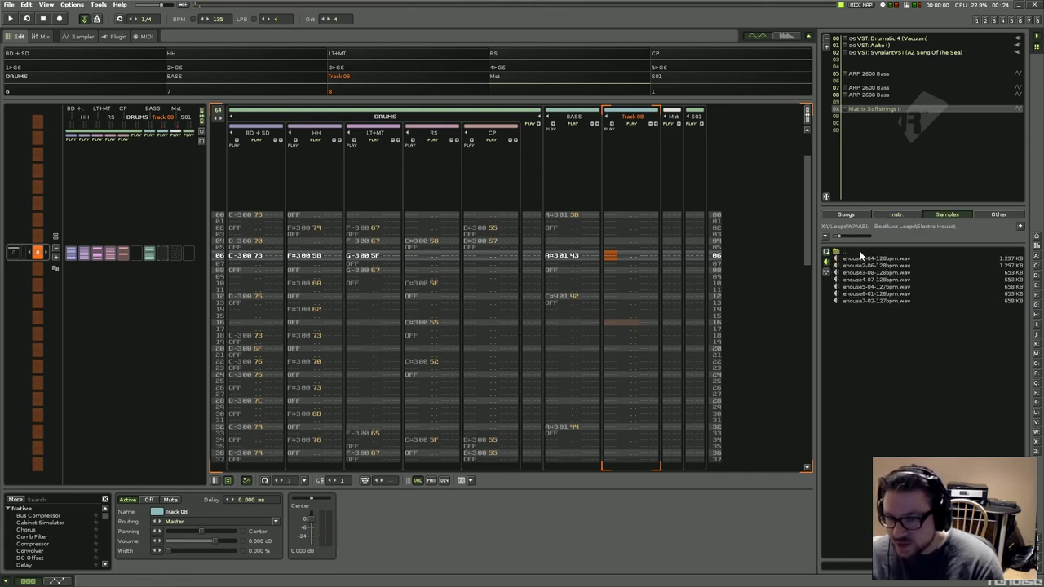
click(1036, 564)
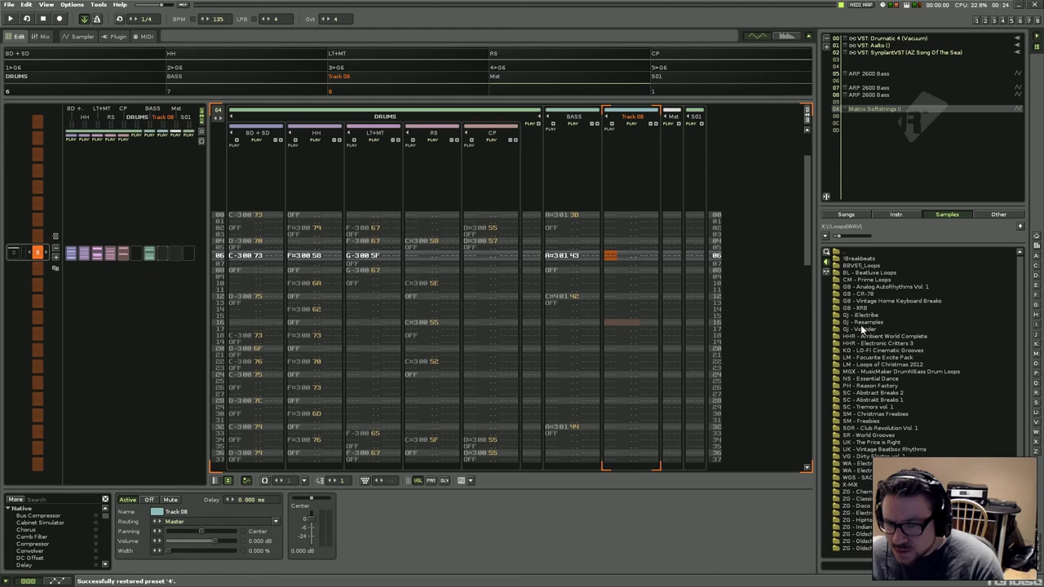
double_click(868, 275)
click(860, 281)
double_click(860, 282)
Preview loops from the Minimal folder and load minimal6-12-127bpm.wav into instrument slot 0D.
click(893, 280)
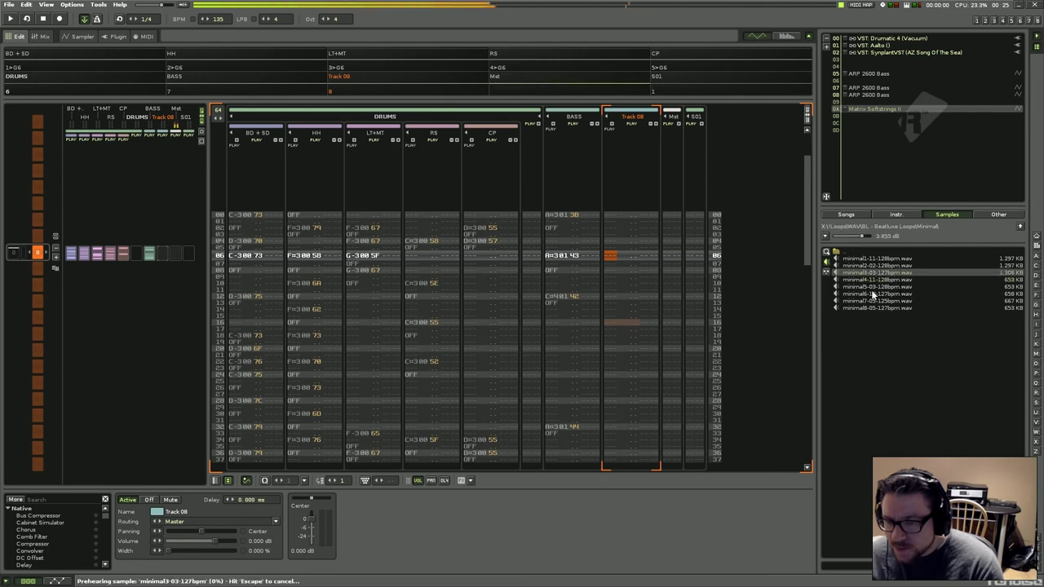
click(835, 295)
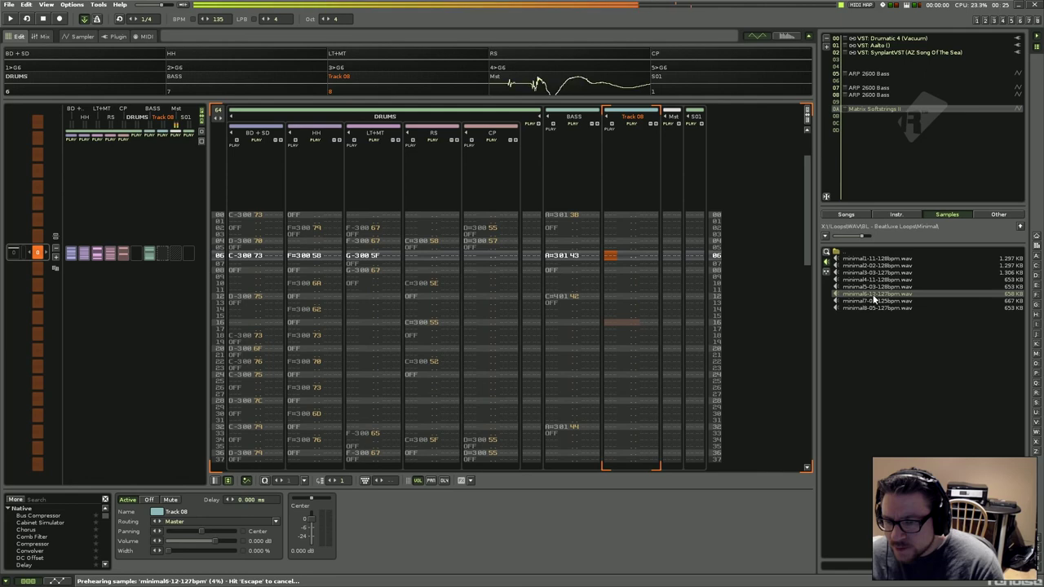
drag(871, 294, 870, 131)
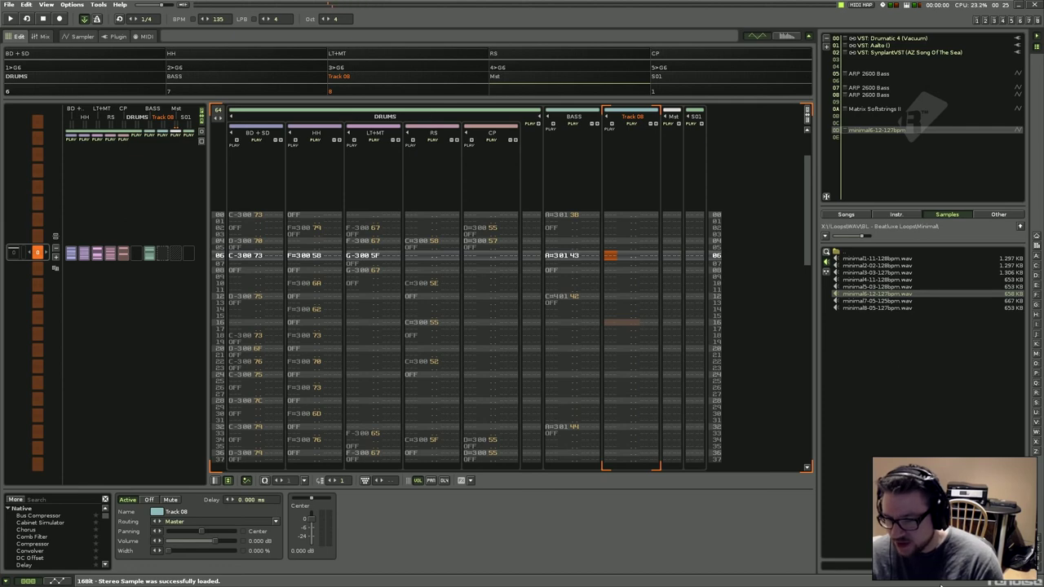
Open the disk browser's save file name field for the loaded minimal6 loop and for the Matrix Softstrings II instrument without saving.
click(849, 565)
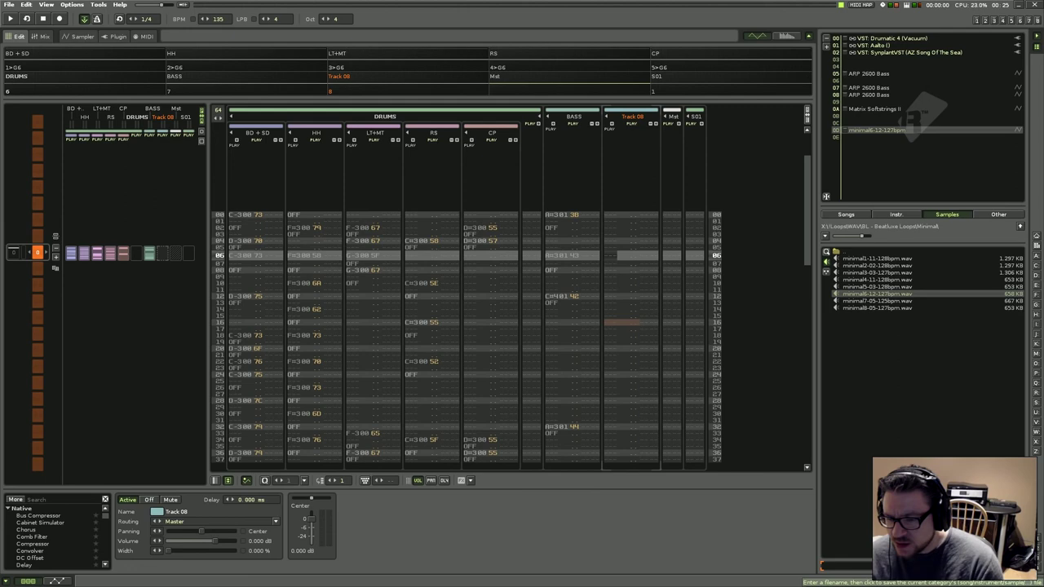
click(870, 108)
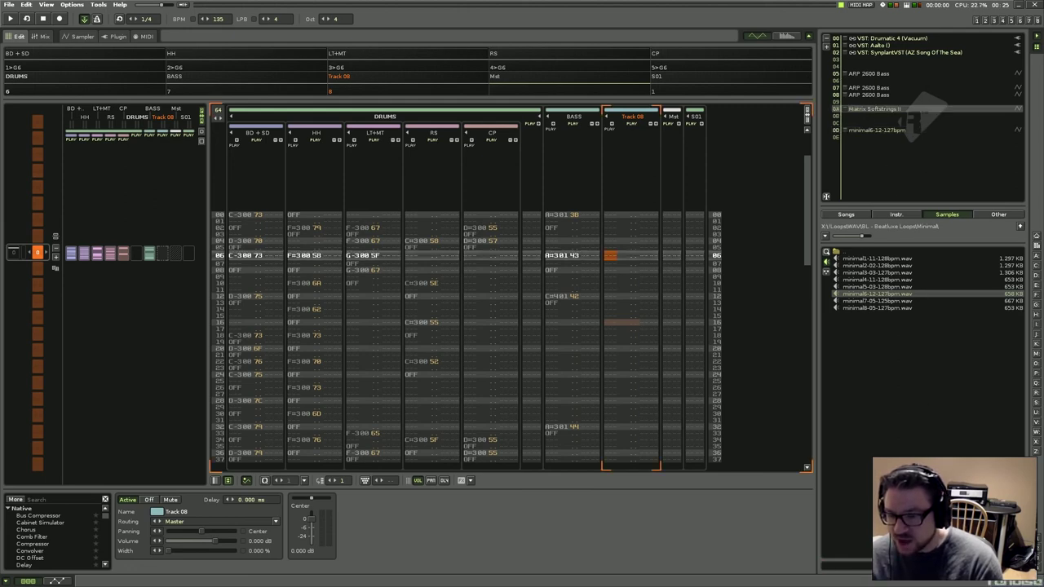
click(848, 565)
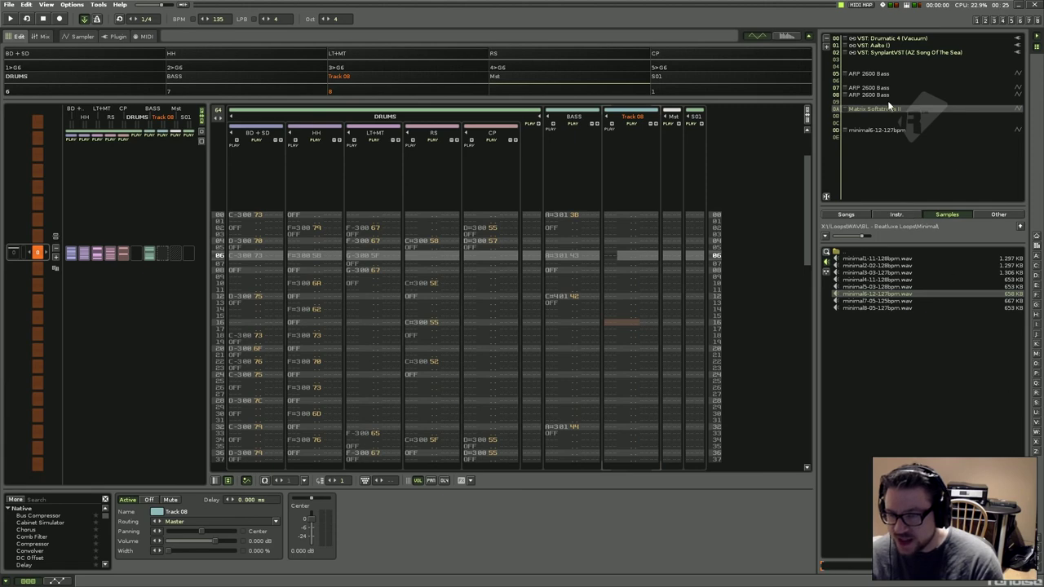
click(880, 129)
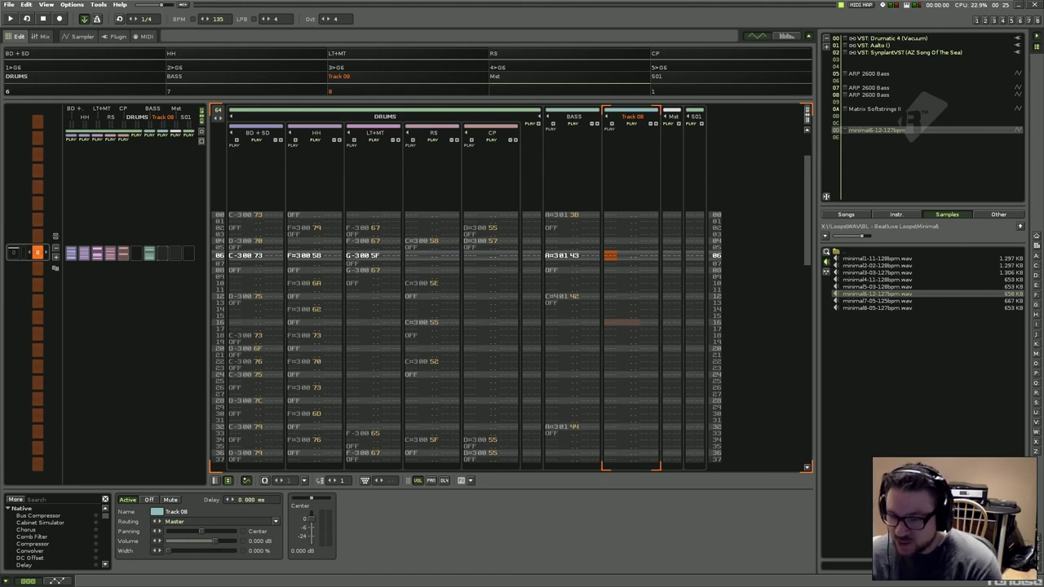
Apply the Pro Master 9000 (gj) theme in the preferences and load the gj-DM-flat theme file from the disk browser's Other category.
click(998, 214)
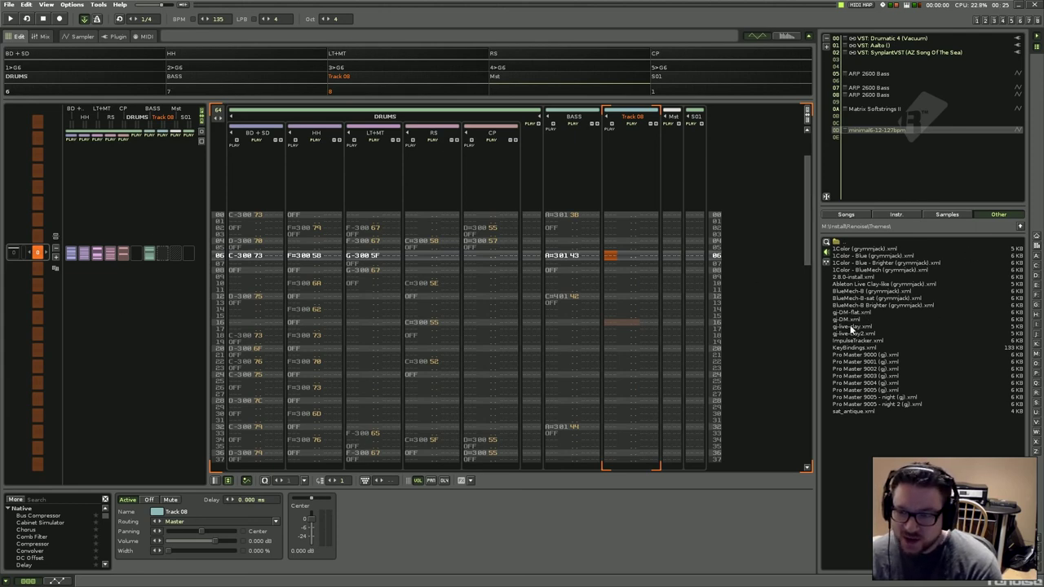
click(26, 4)
click(69, 192)
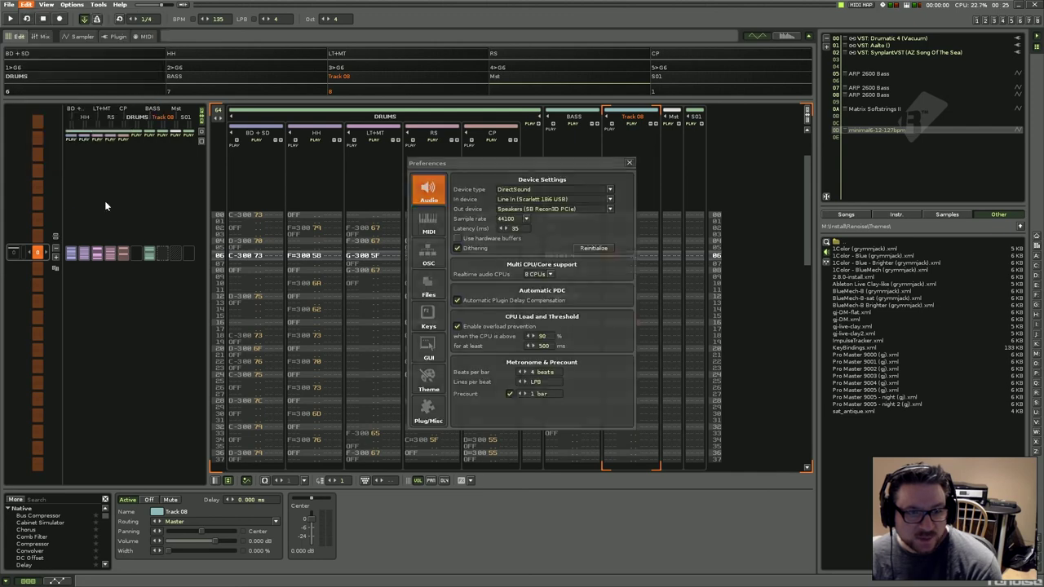
click(428, 383)
scroll(560, 220, down, 8)
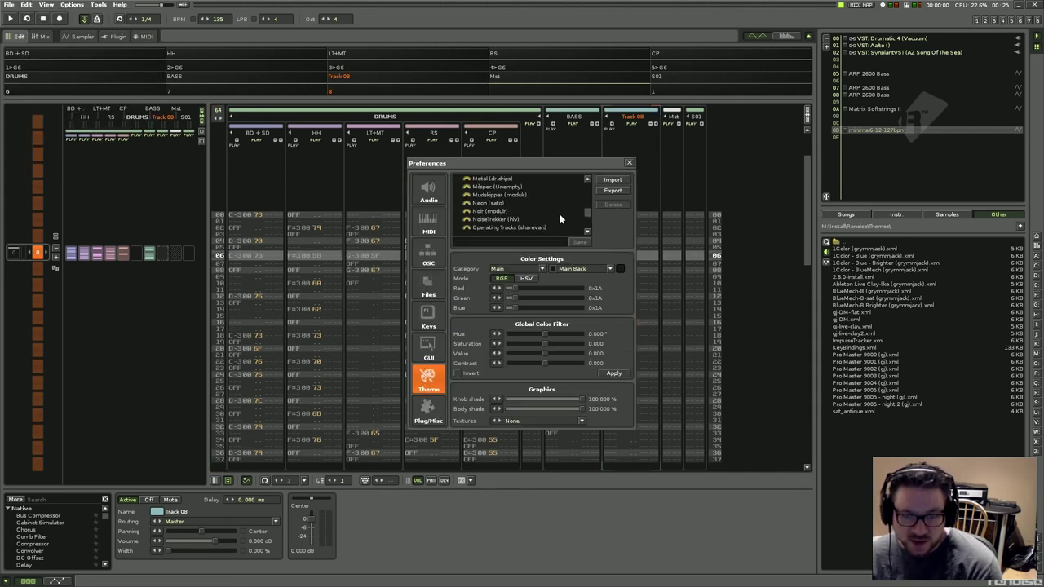
click(500, 210)
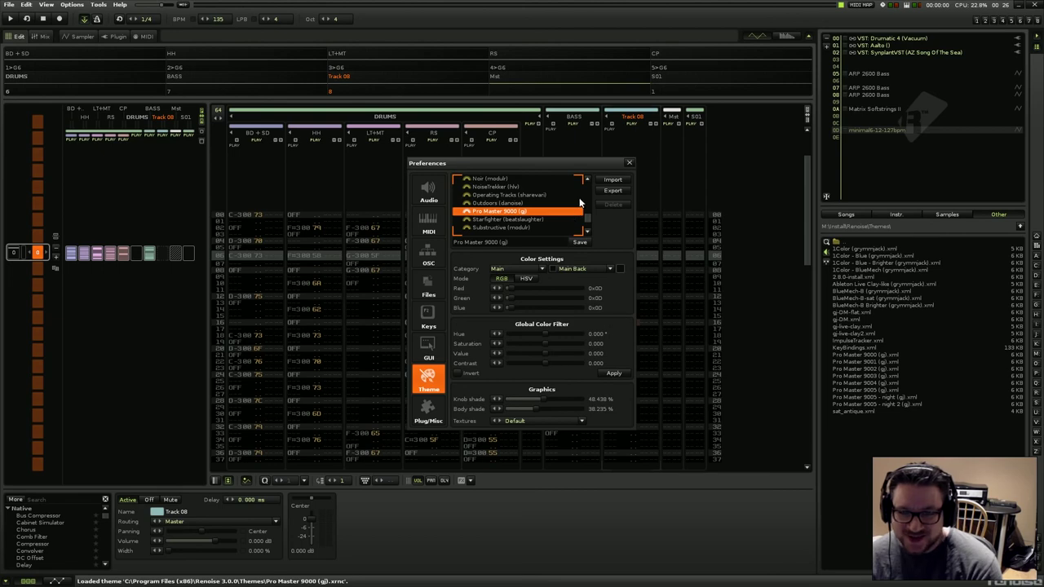
click(629, 162)
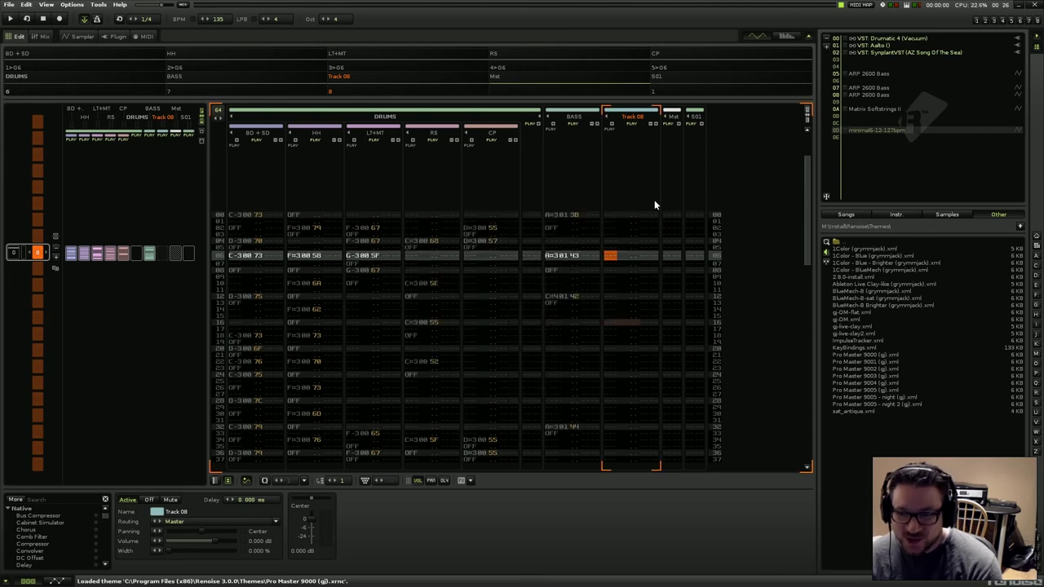
double_click(870, 312)
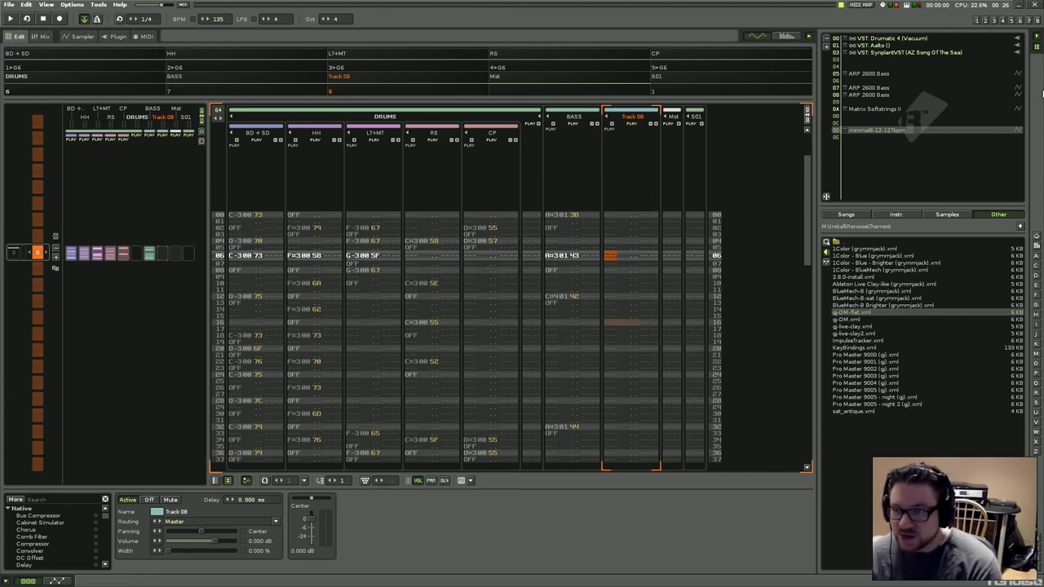
Hide and restore the instrument list and disk browser.
click(1037, 38)
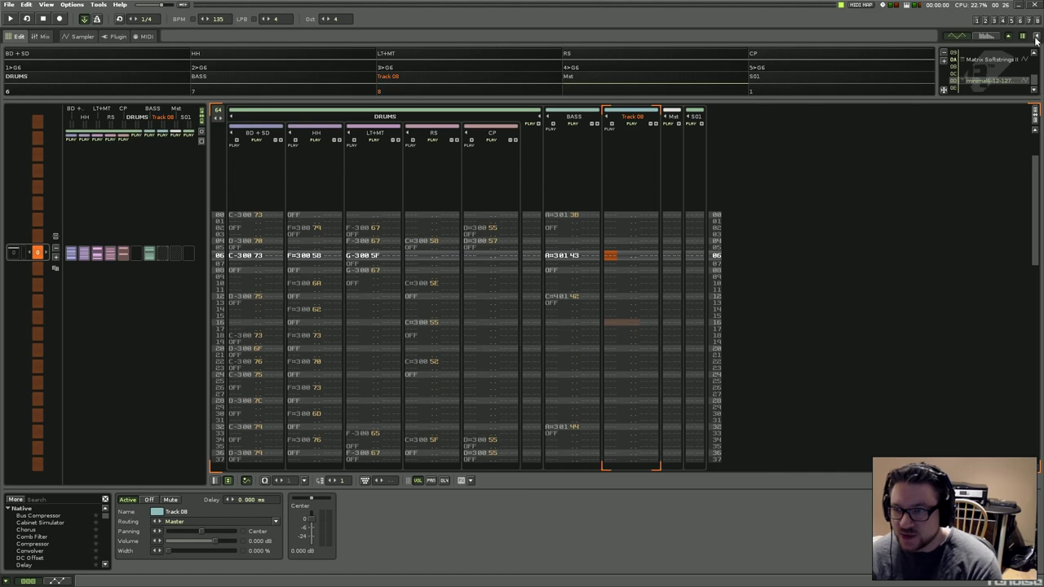
click(1037, 38)
click(1037, 39)
click(1037, 41)
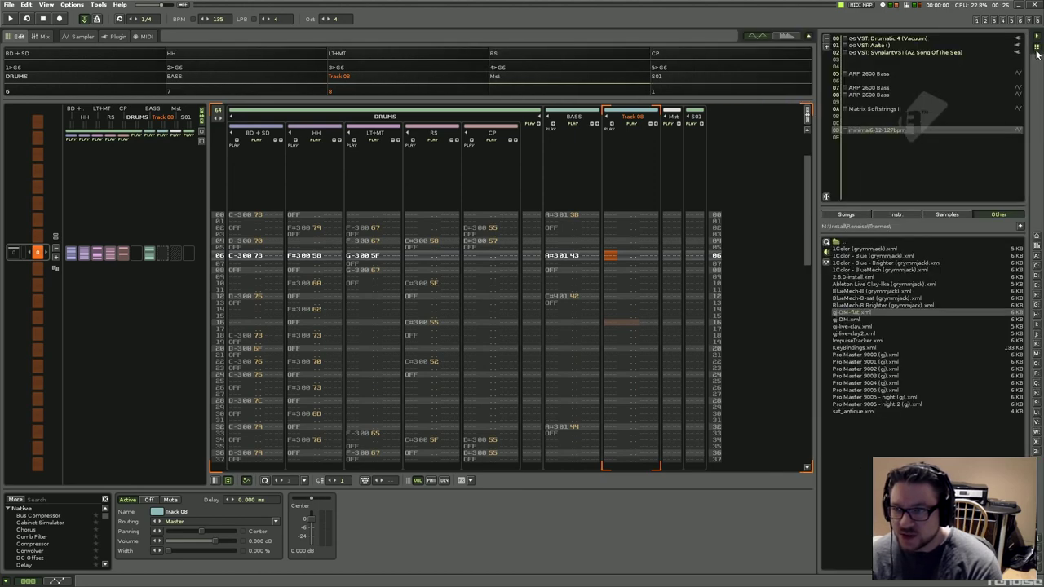
click(1037, 48)
click(1036, 48)
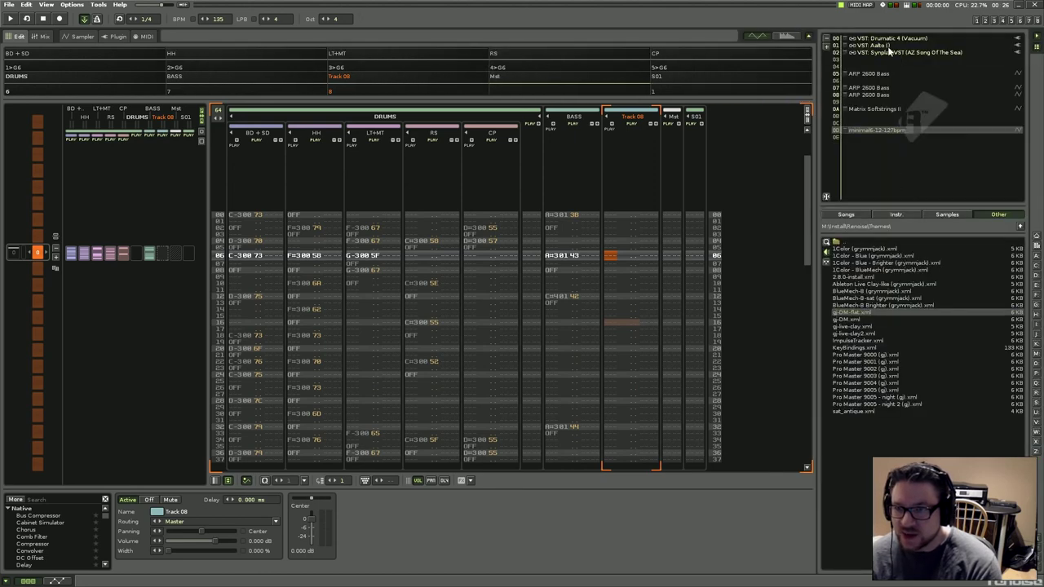
Switch between the spectrum and the track scopes, and hide and restore the upper scopes area.
click(782, 38)
click(757, 36)
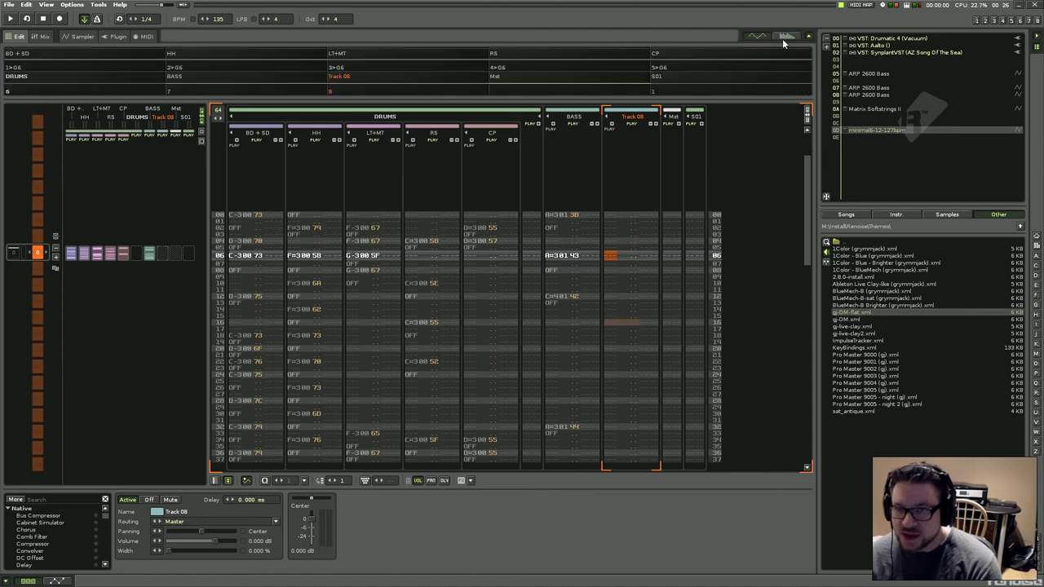
click(809, 36)
click(808, 37)
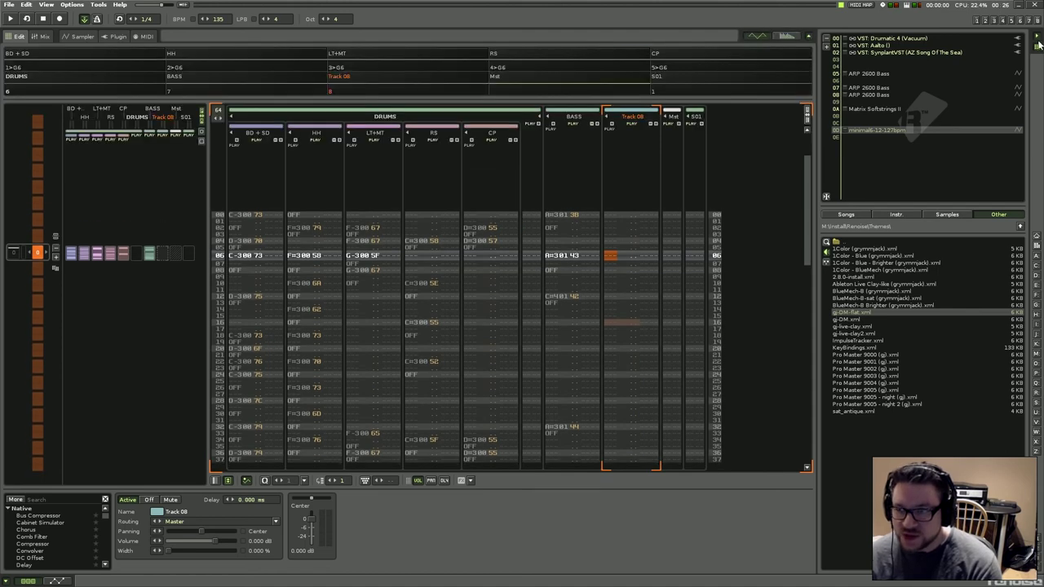
Hide and restore the lower frame, and switch it back and forth between track effects and automation.
click(5, 581)
click(5, 582)
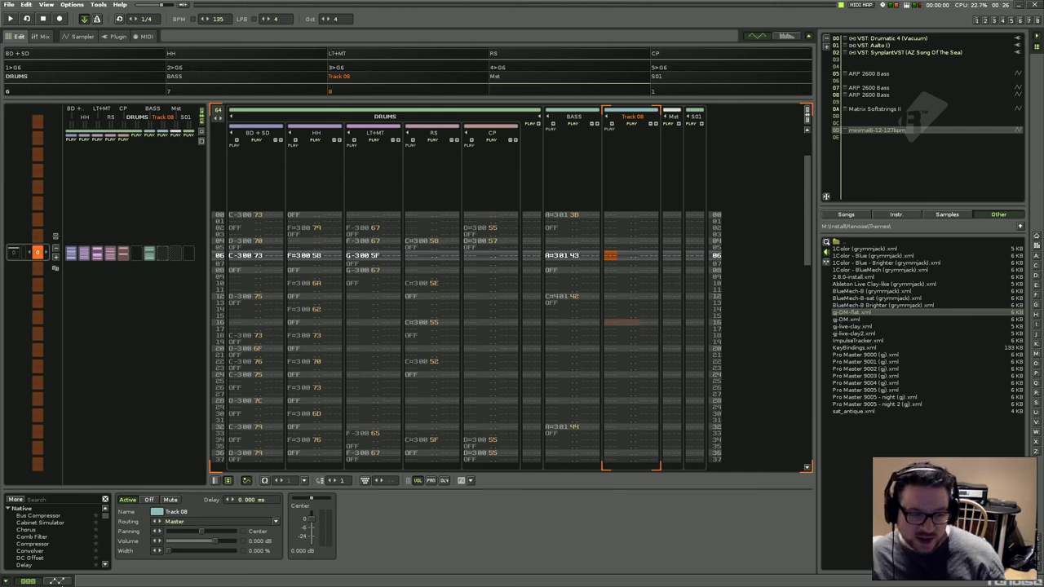
click(28, 581)
click(28, 581)
click(56, 581)
click(27, 581)
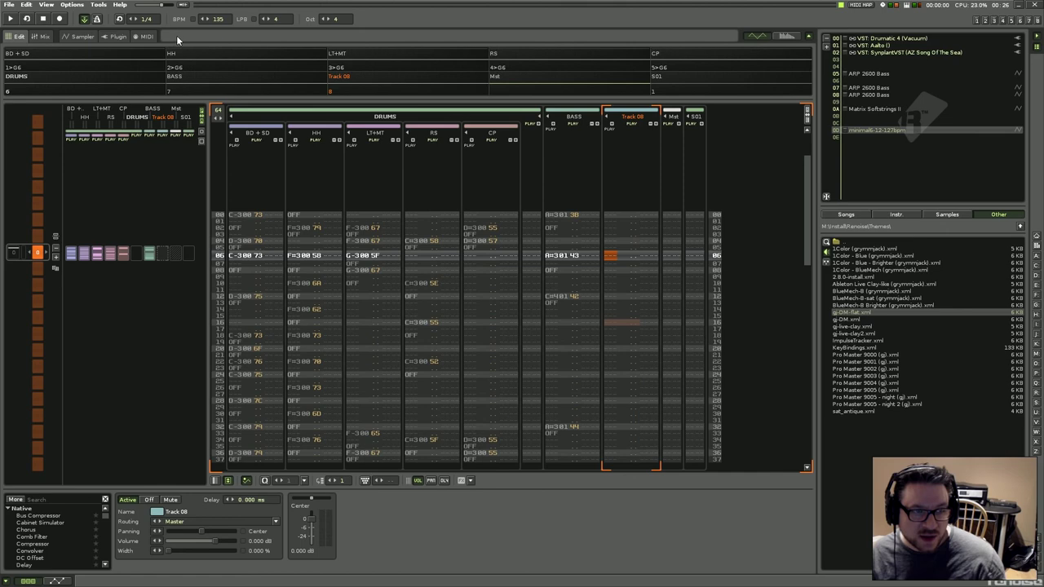
click(57, 581)
click(28, 581)
click(56, 581)
click(28, 581)
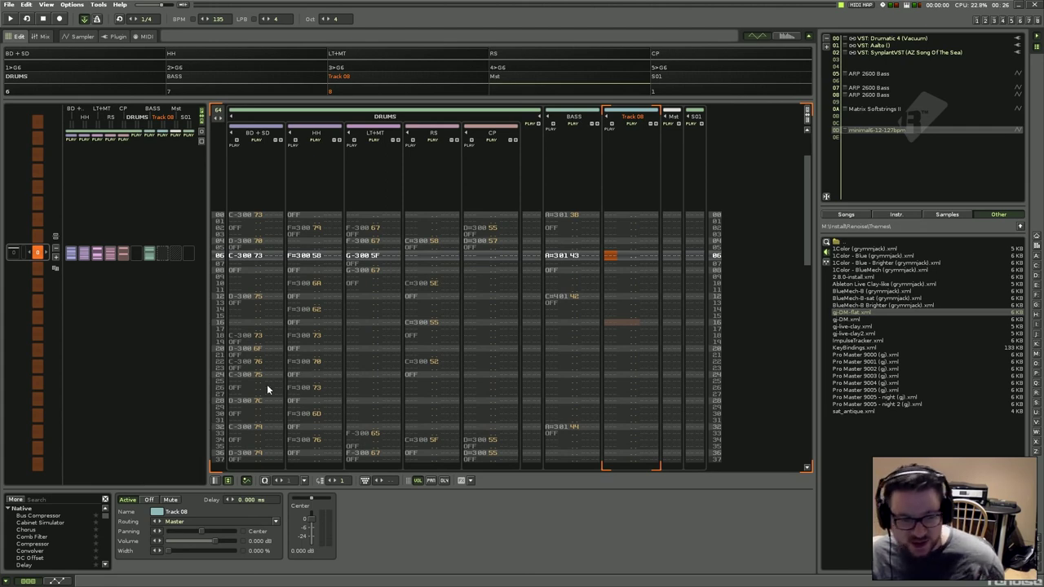
Create a new empty song.
click(9, 4)
click(127, 62)
click(524, 255)
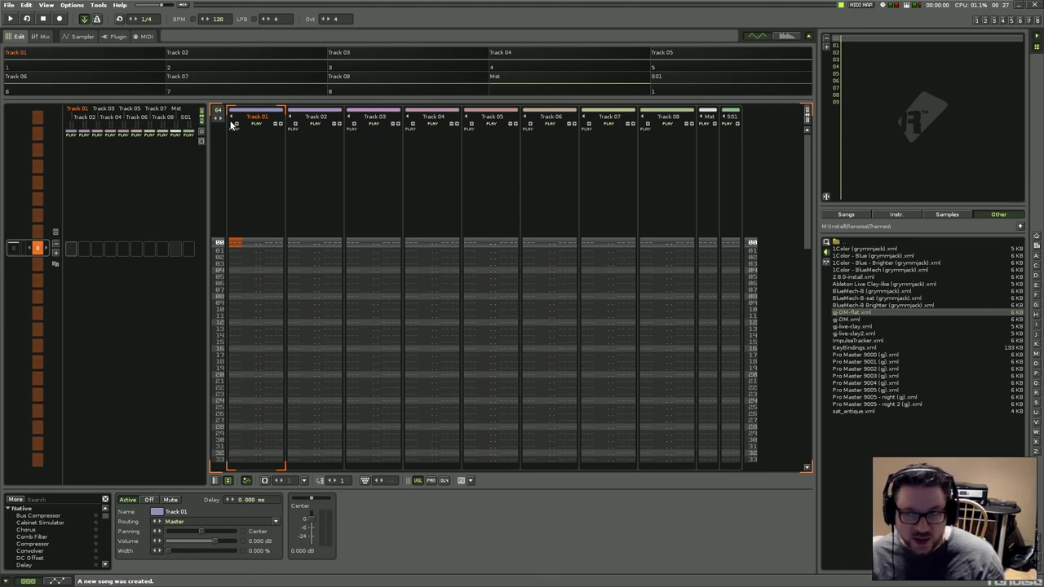
Show and hide the advanced edit controls, and collapse and expand the pattern matrix beside the pattern editor.
click(806, 120)
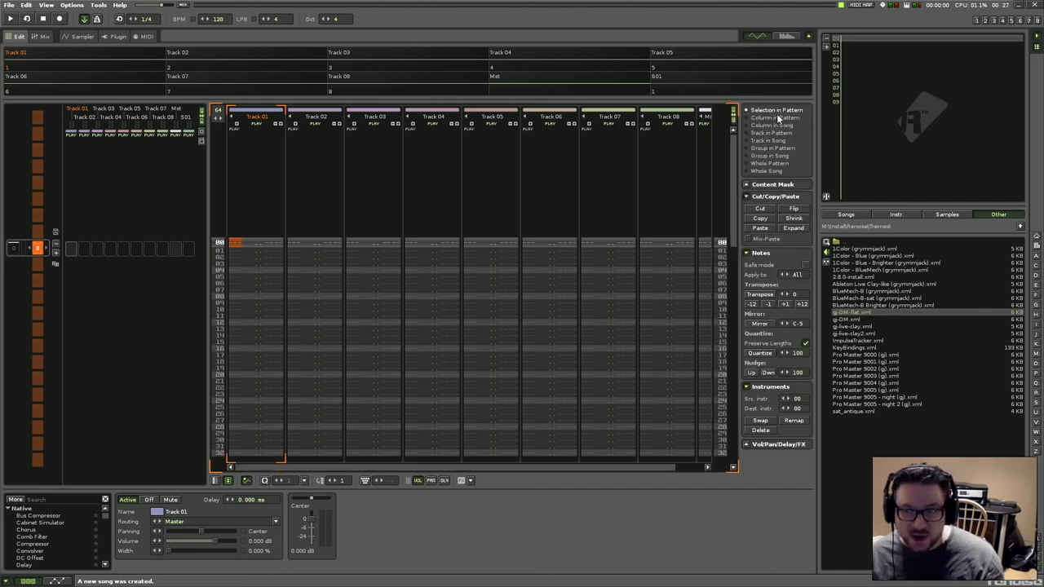
click(738, 111)
click(203, 110)
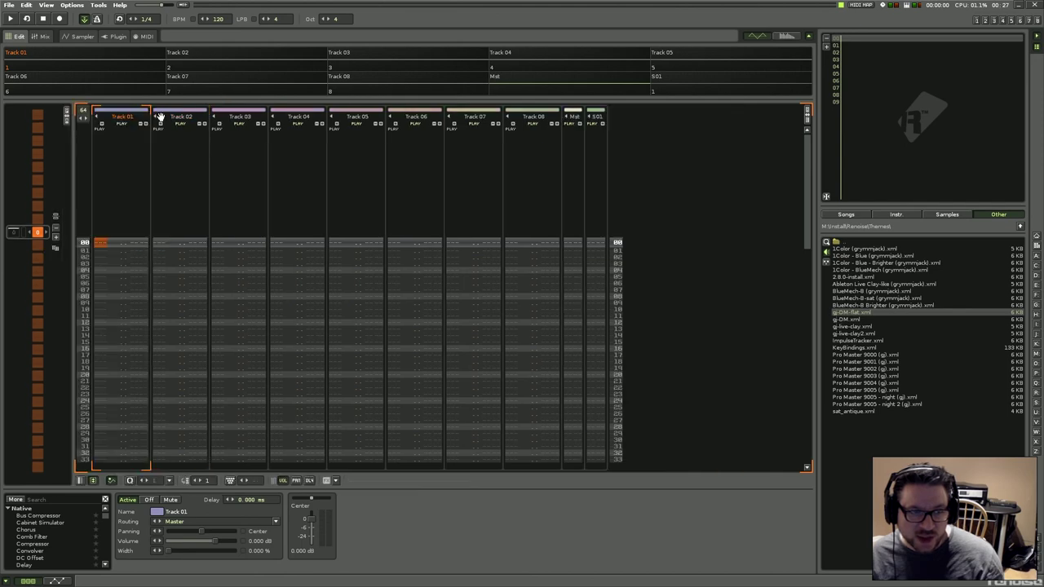
click(68, 111)
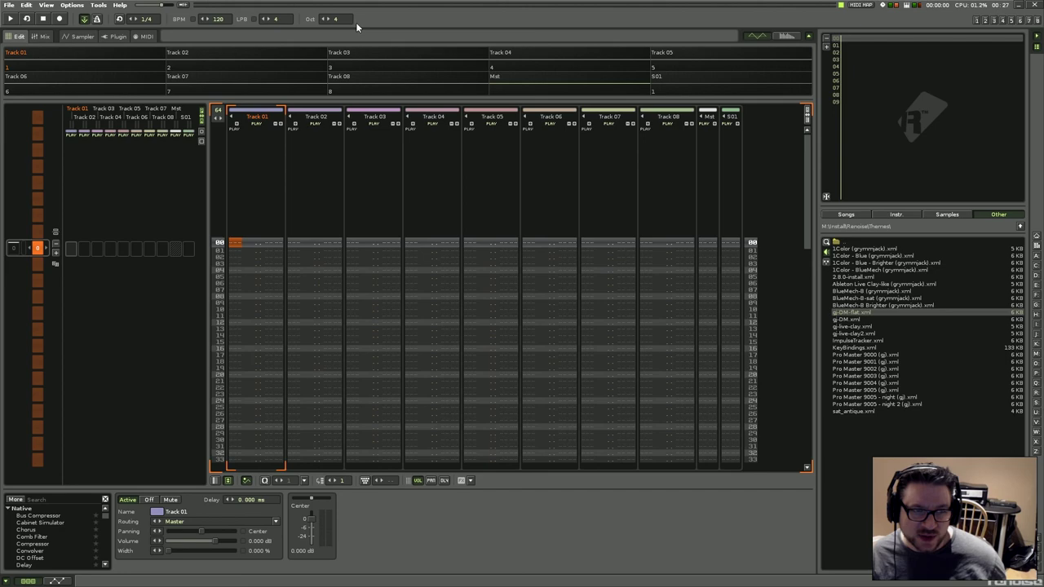
click(72, 5)
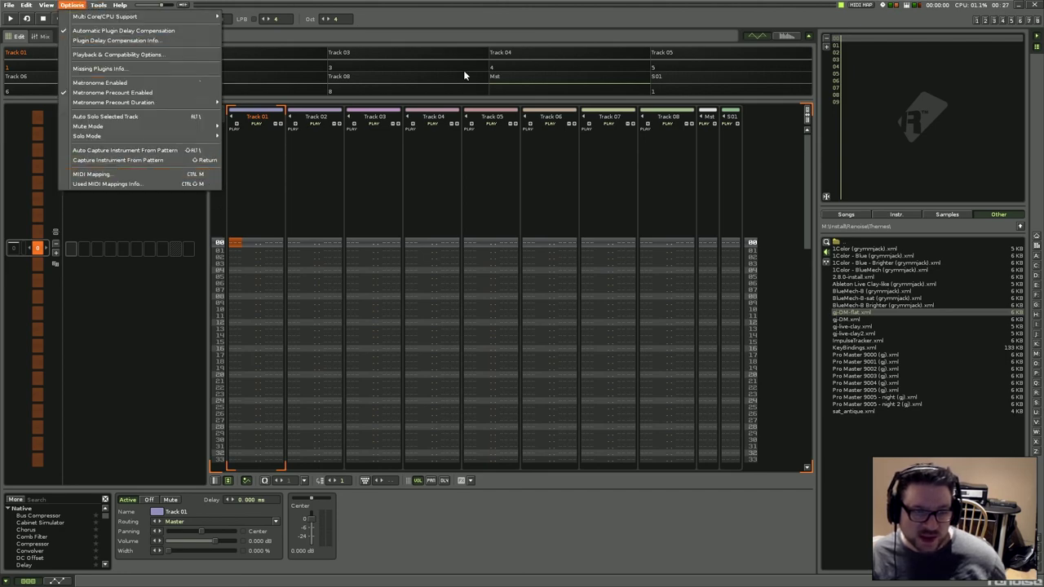
click(490, 18)
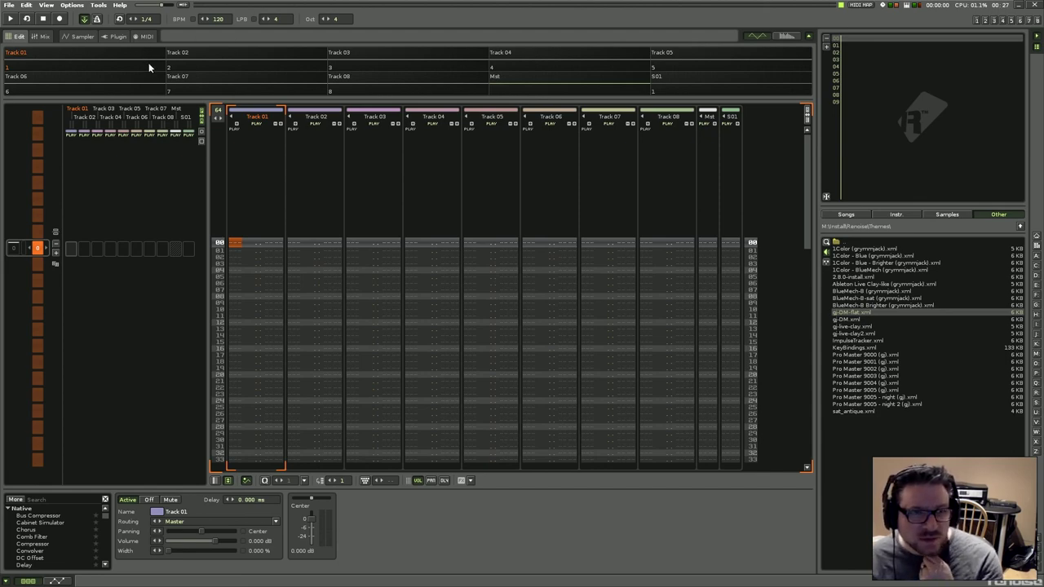
click(78, 8)
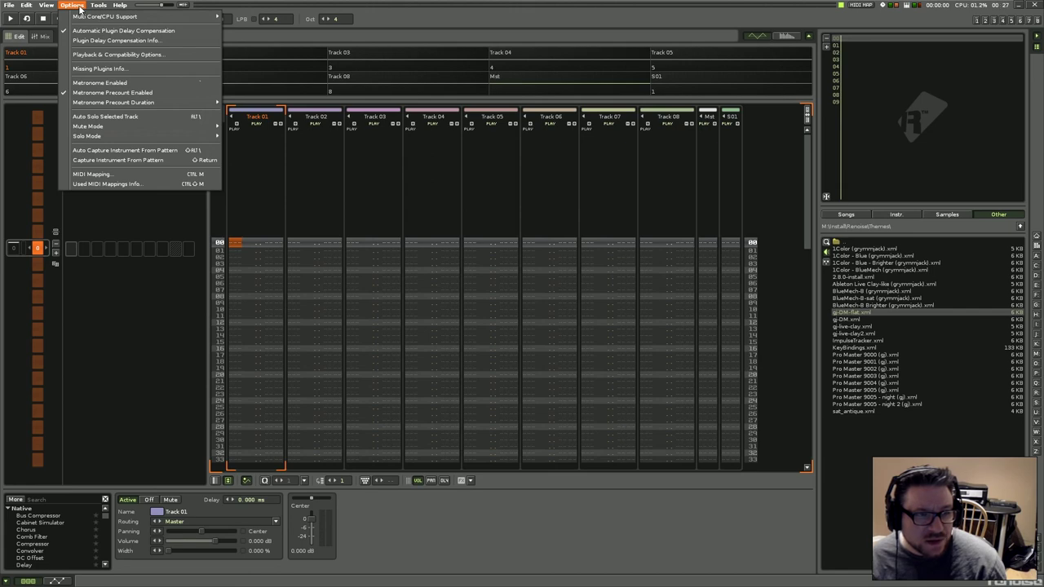
click(79, 9)
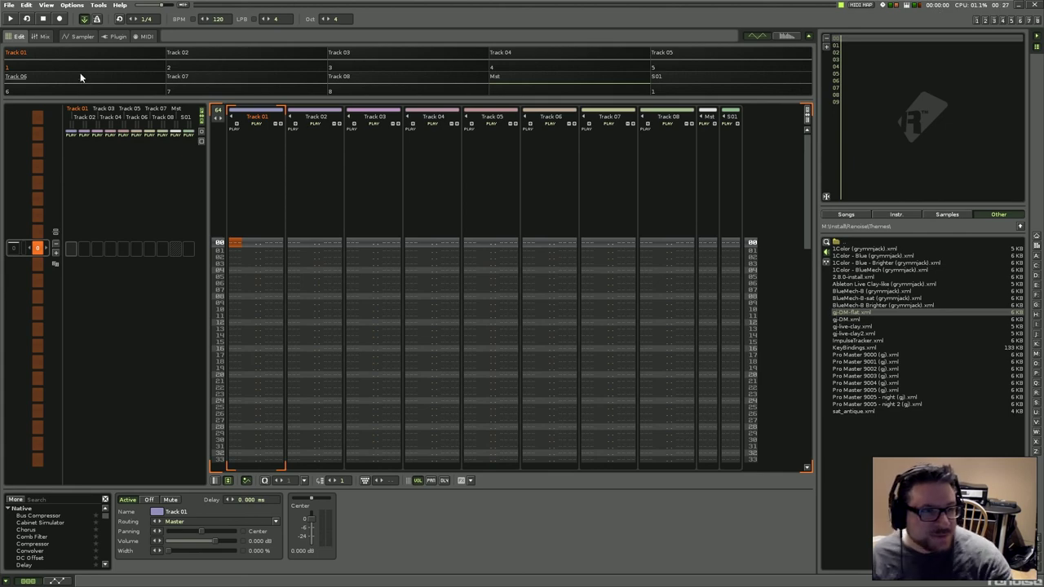
Open the mixer view and examine the context options in Track 01's effect area.
click(43, 37)
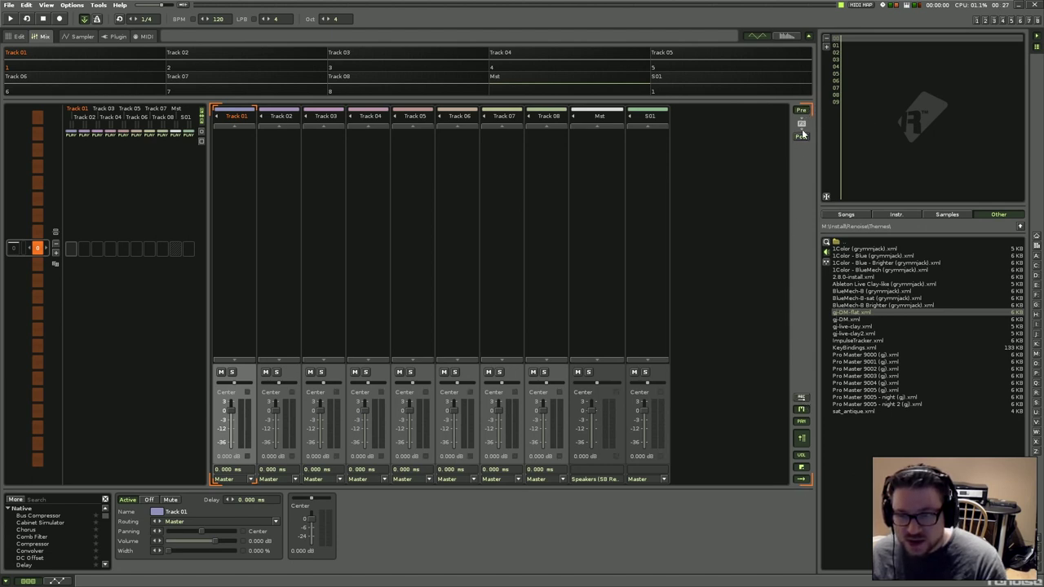
right_click(240, 205)
click(433, 214)
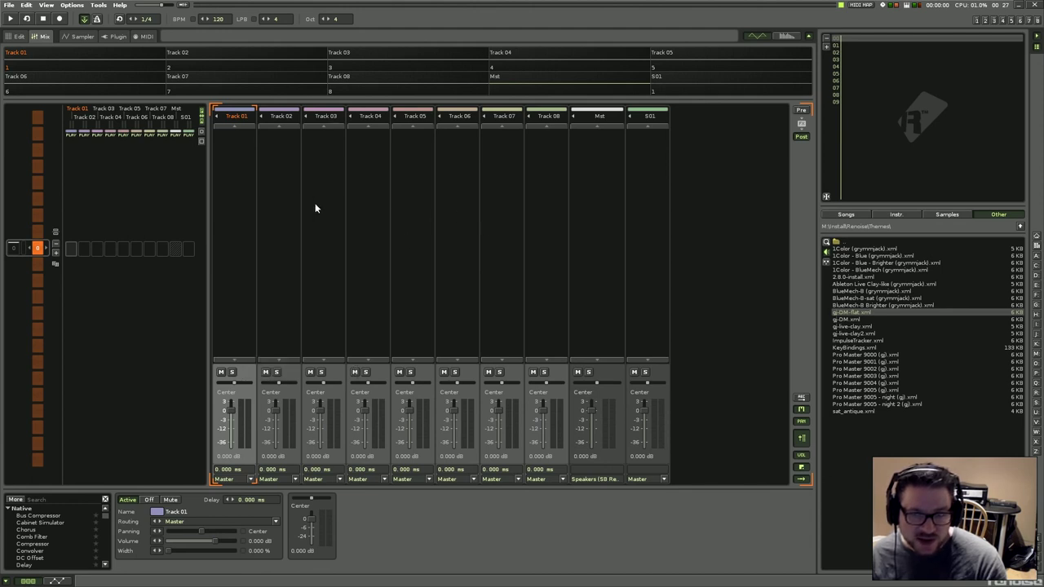
right_click(234, 166)
key(Escape)
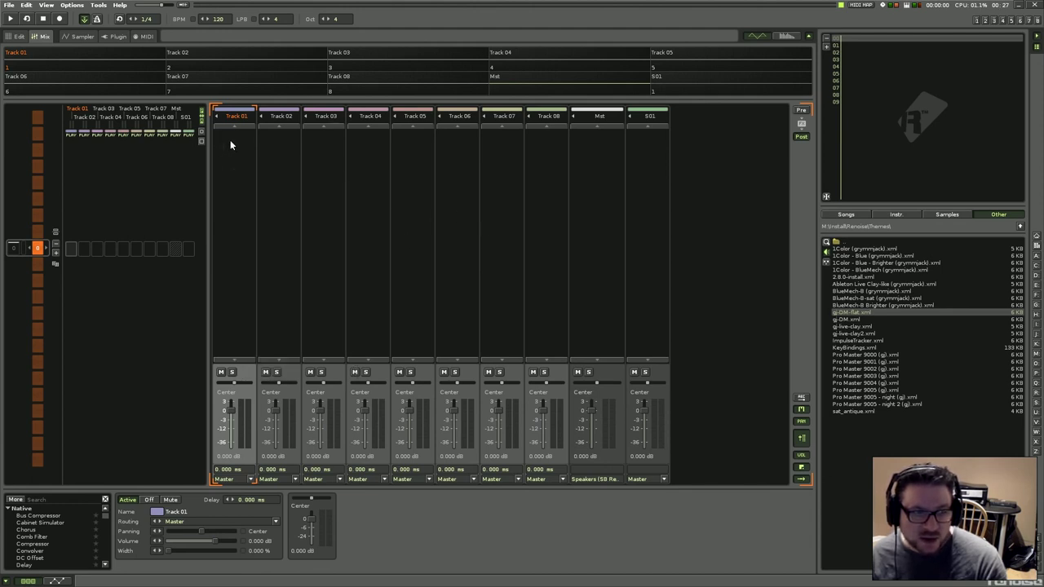
Open the sampler, detach the instrument editor into its own window, move it, and dock it back into the main window.
click(73, 37)
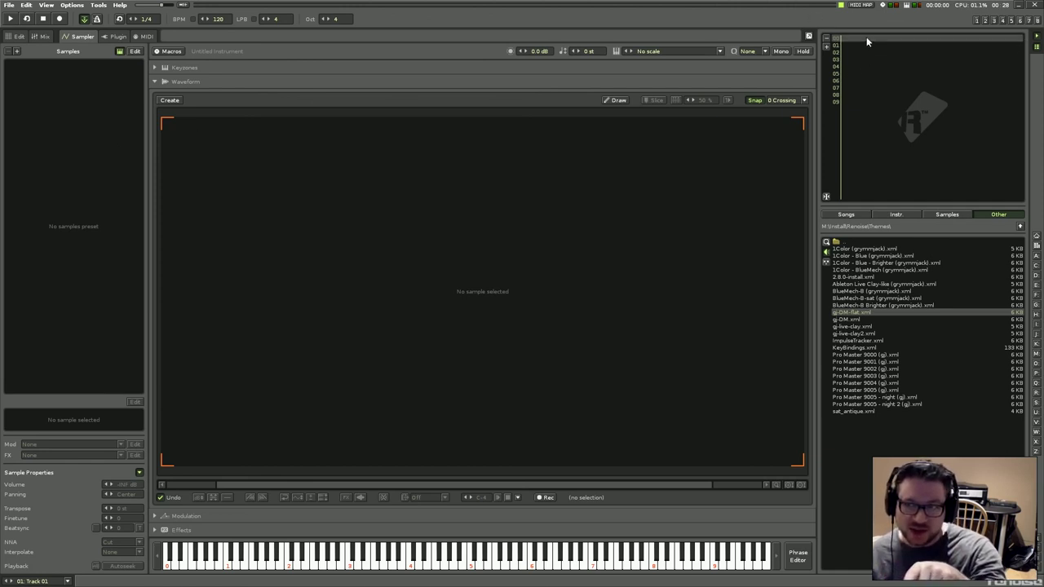
click(809, 37)
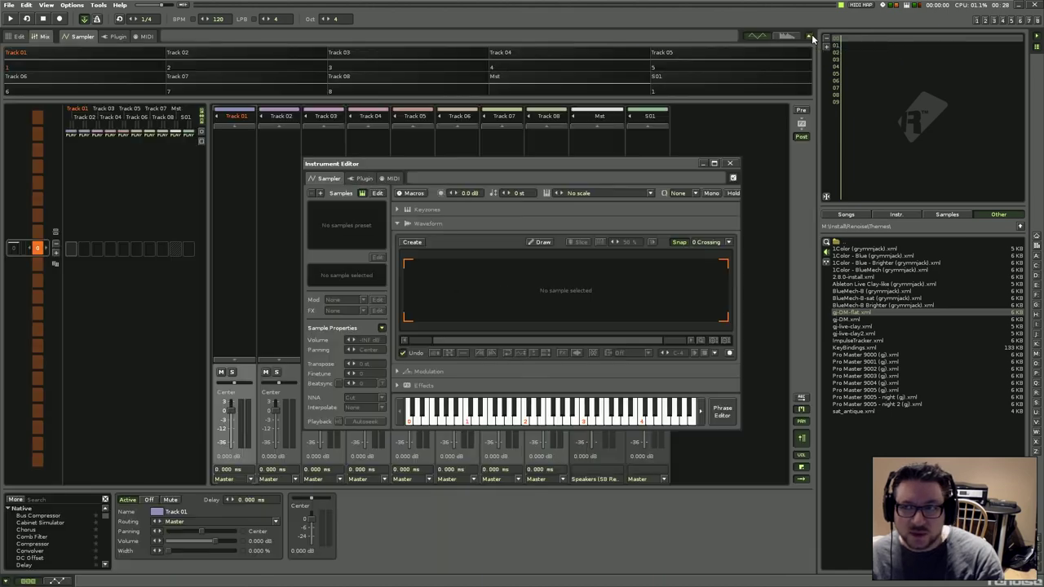
drag(599, 159, 433, 145)
click(569, 161)
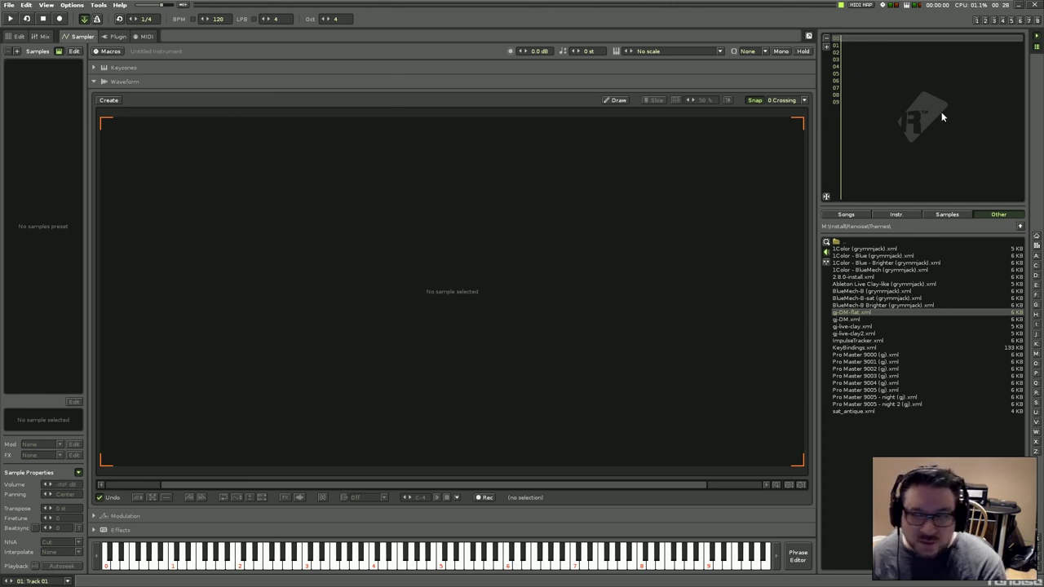
Go up one level from the Minimal sample folder and restore the sample folder stored in preset 1.
click(940, 214)
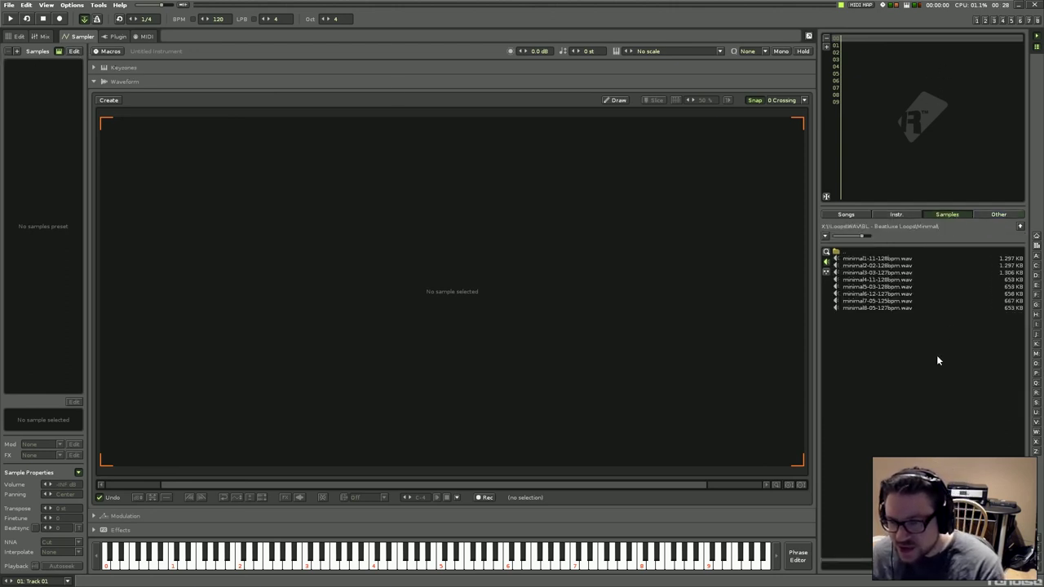
click(1020, 225)
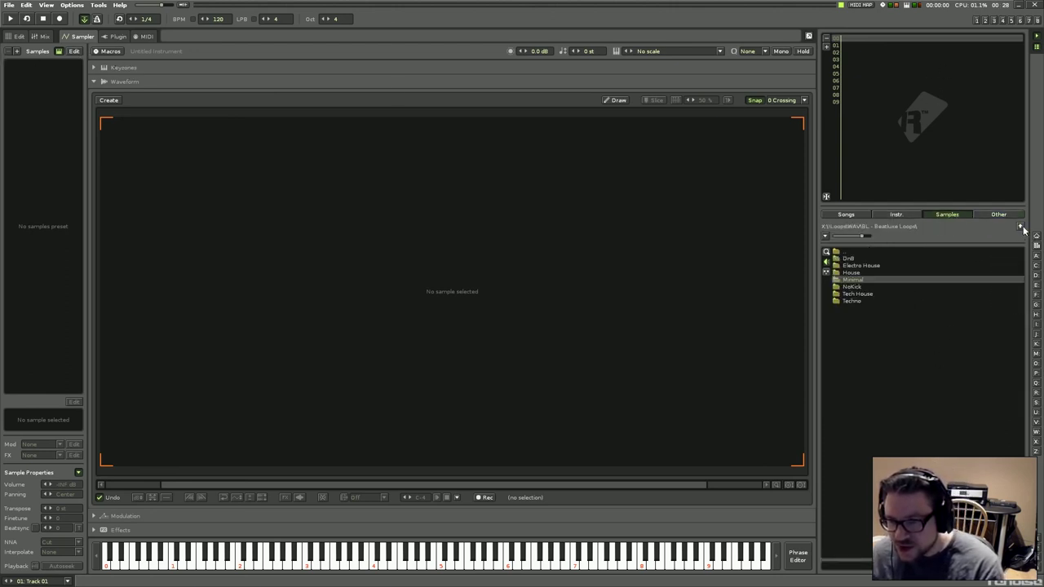
click(1037, 554)
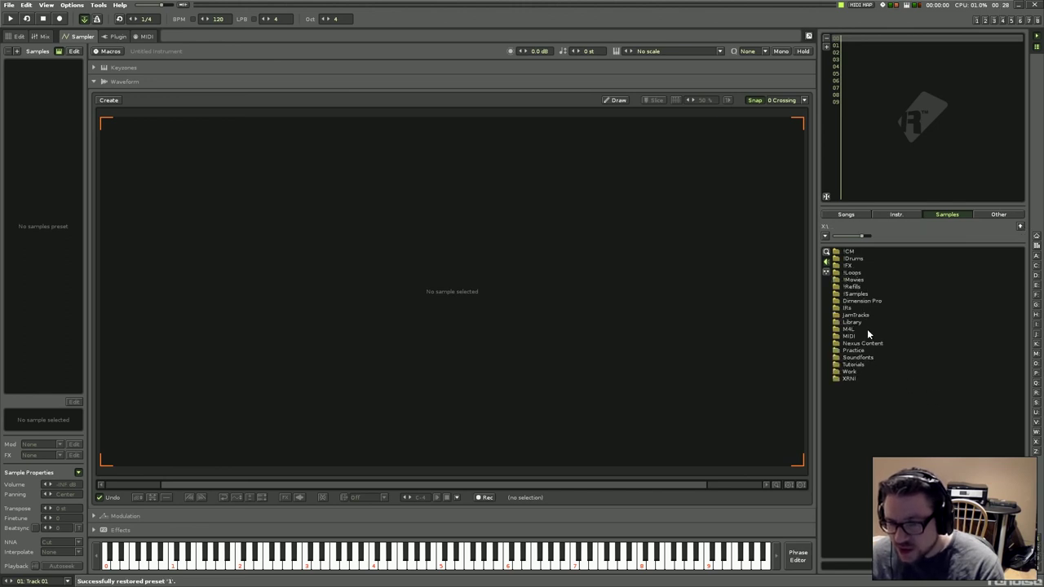
Restore the sample folders stored in presets 2 and 3, and open the PH - Rebirth Mod FX folder.
key(ctrl+2)
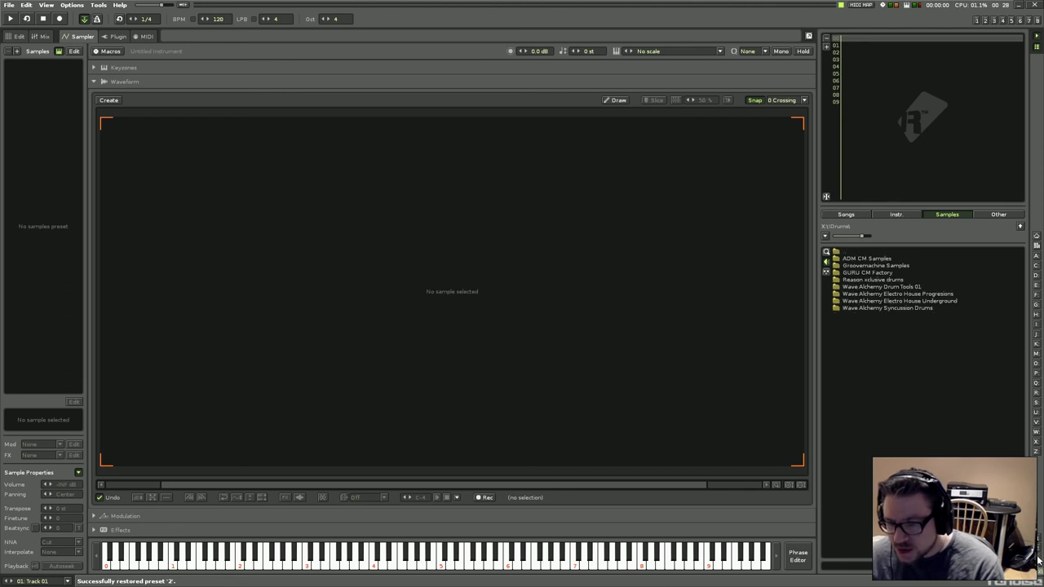
key(ctrl+3)
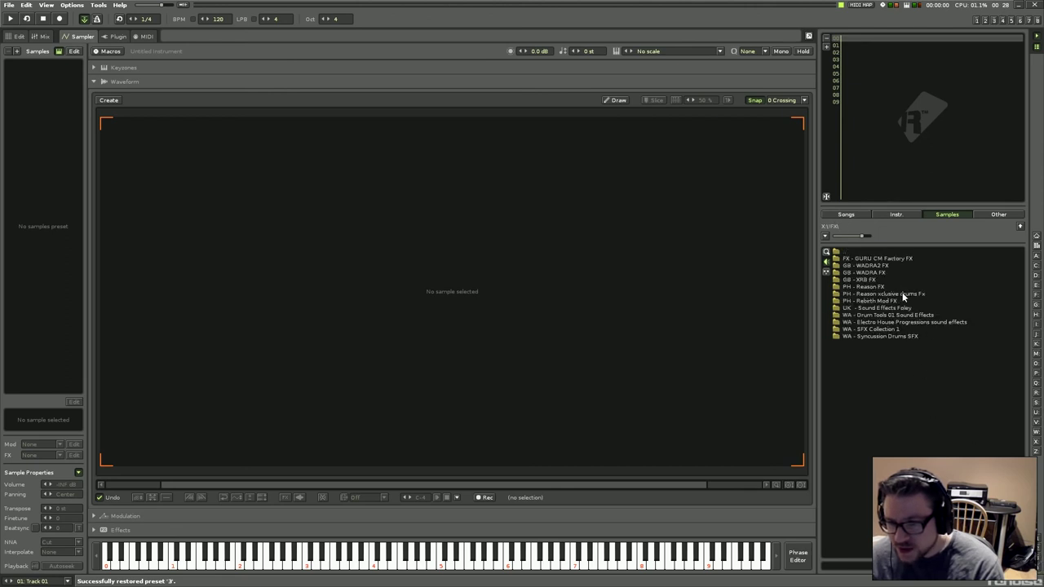
double_click(925, 301)
click(872, 265)
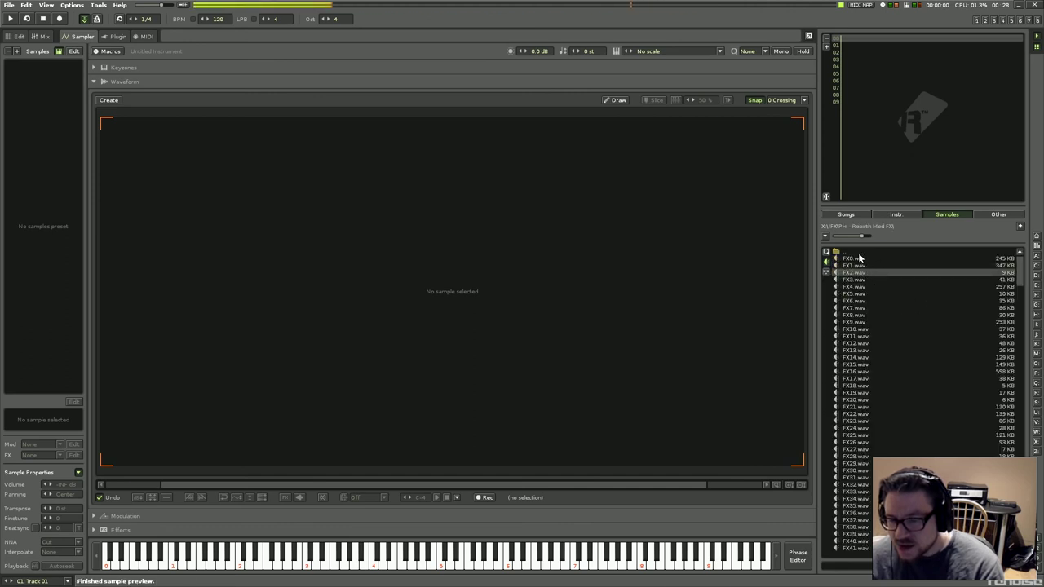
double_click(856, 255)
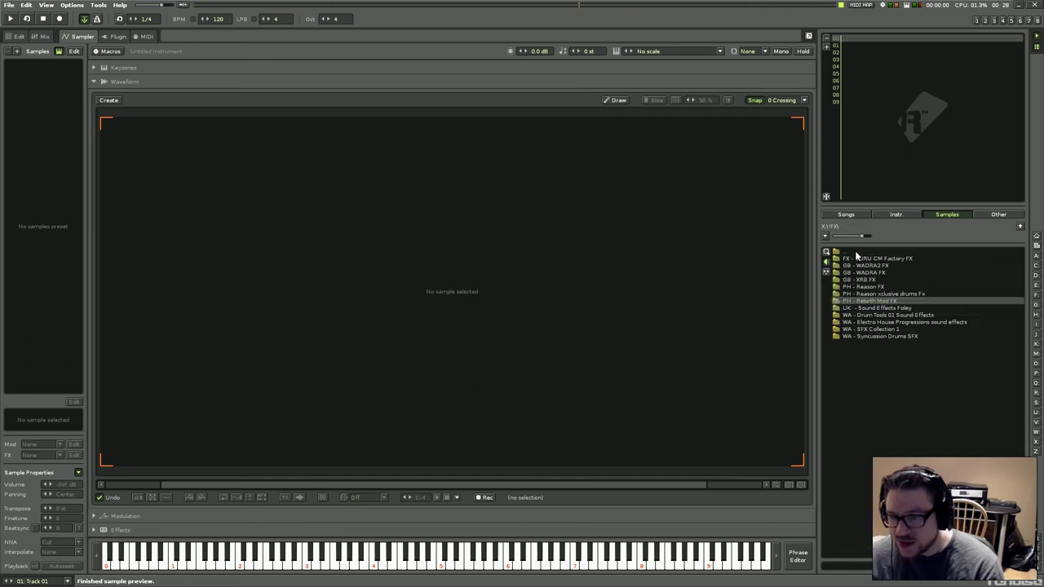
double_click(885, 302)
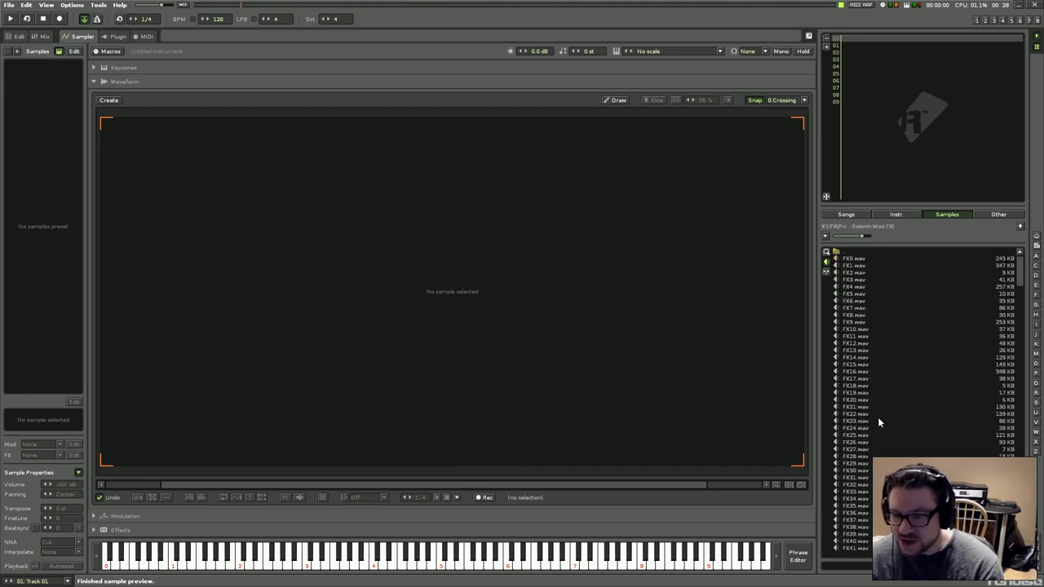
Preview several samples between FX41.wav and FX53.wav in the PH - Rebirth Mod FX folder.
scroll(912, 399, down, 6)
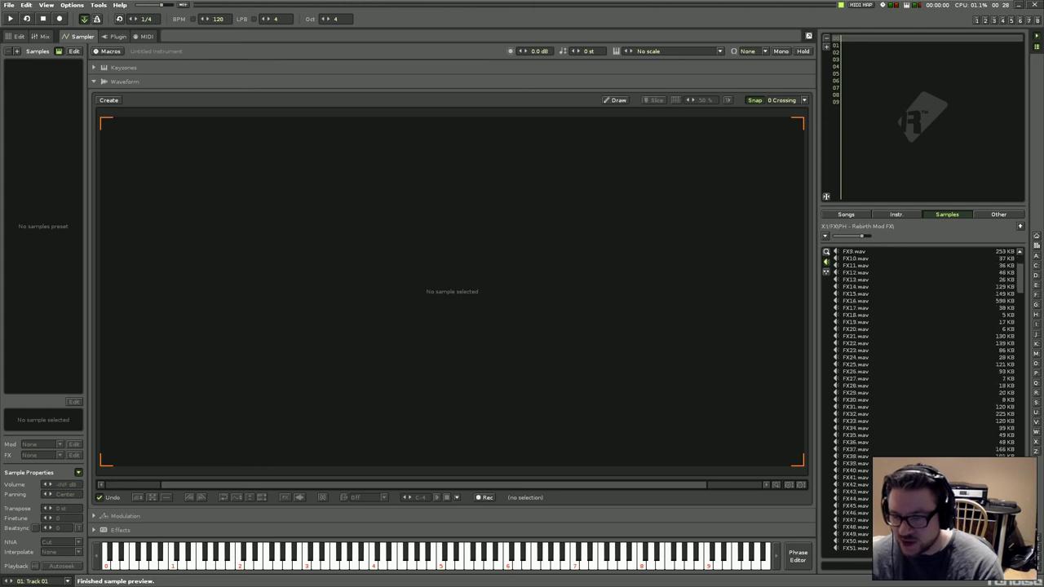
scroll(858, 382, down, 3)
click(857, 379)
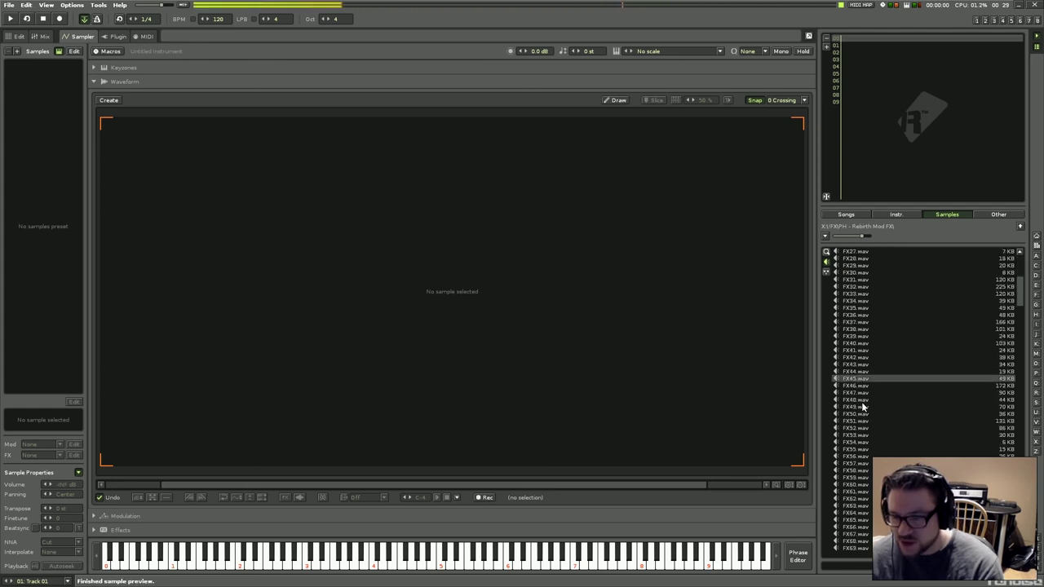
click(863, 407)
click(868, 427)
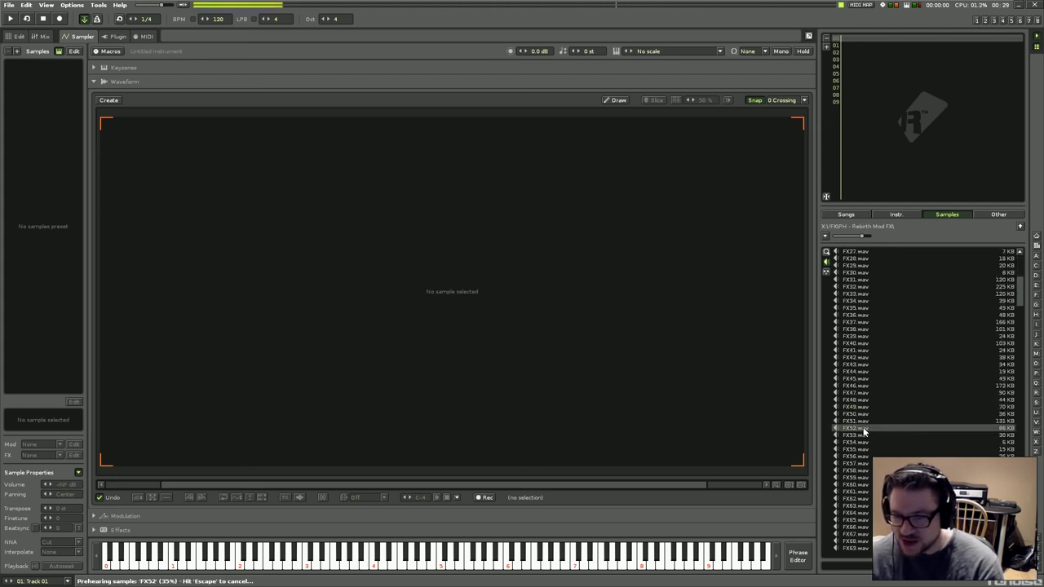
click(876, 435)
click(861, 415)
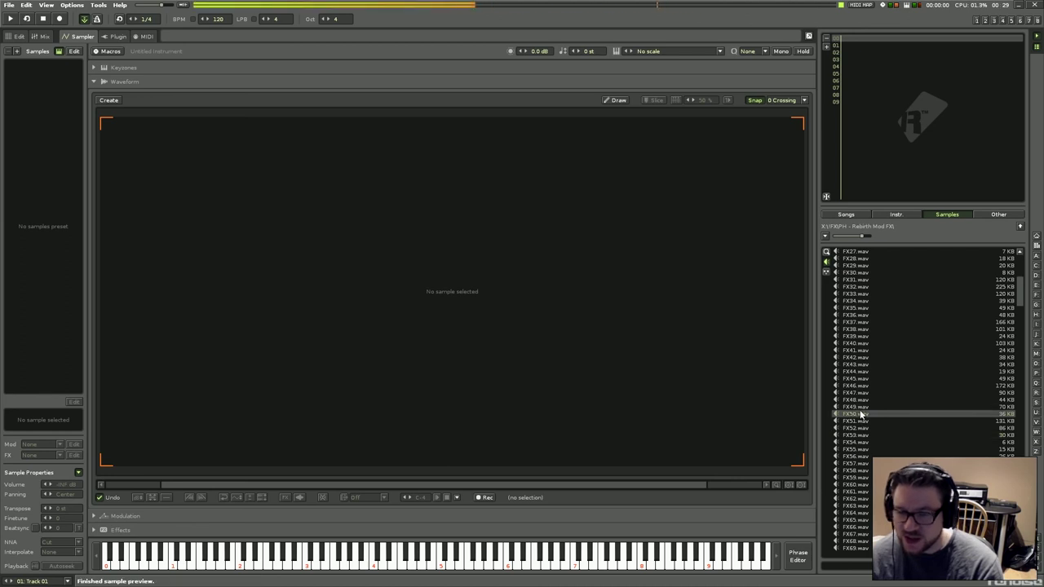
click(863, 400)
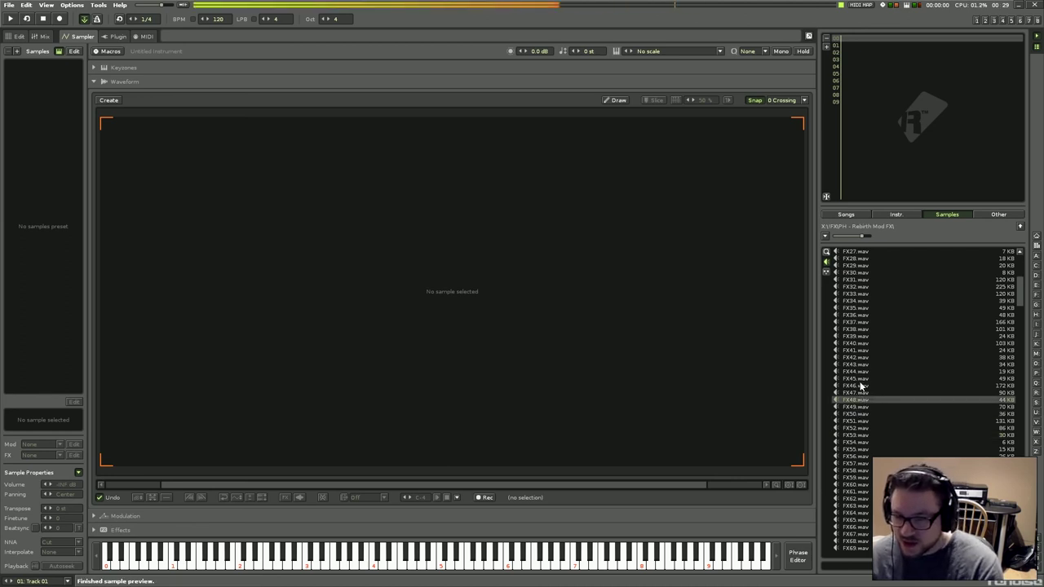
click(861, 380)
click(862, 350)
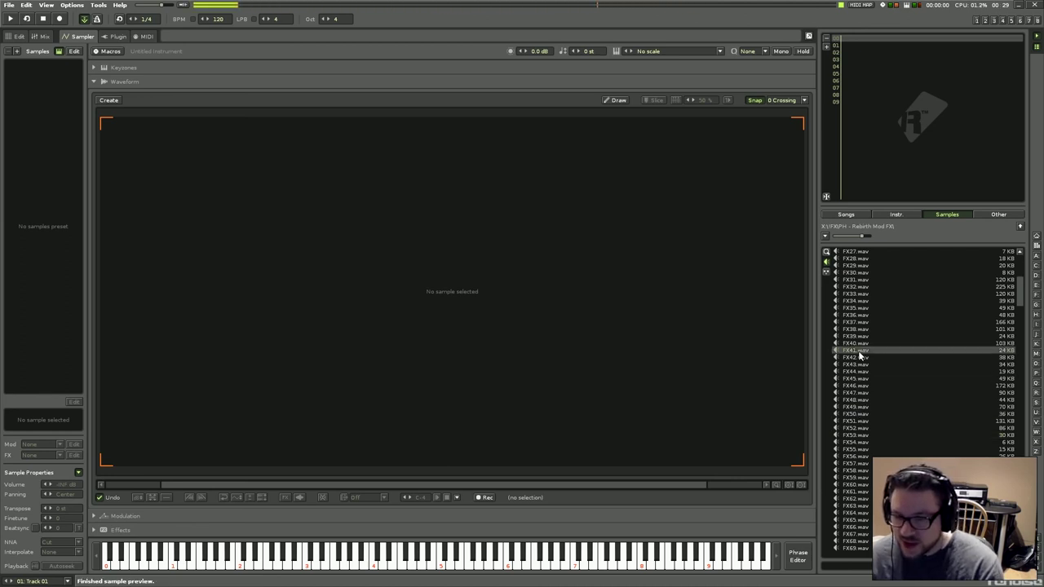
Preview samples from FX7.wav through FX15.wav and load FX15.wav into the instrument's sample list.
scroll(865, 324, up, 3)
scroll(865, 324, up, 7)
click(857, 308)
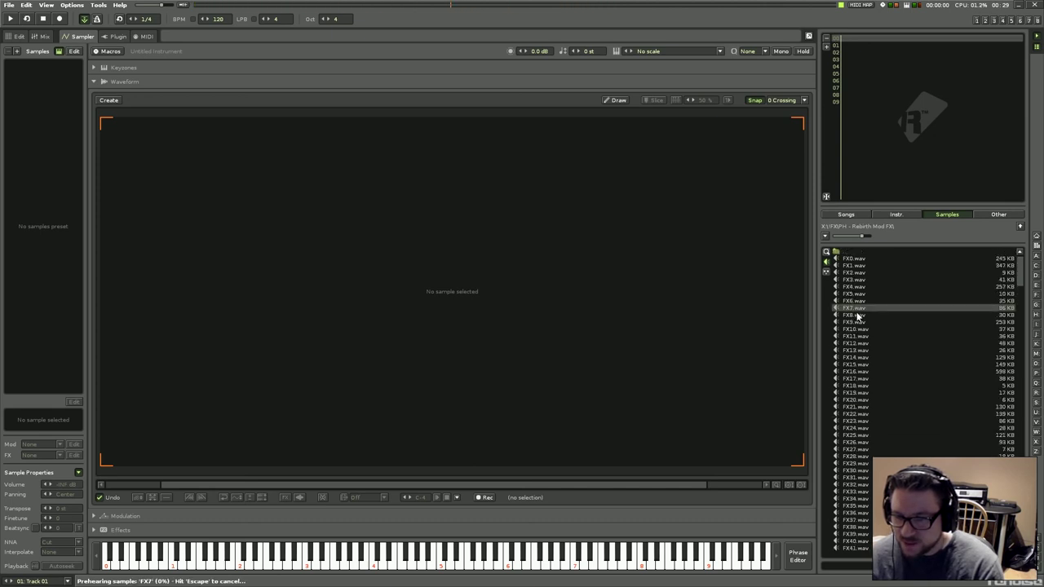
click(860, 315)
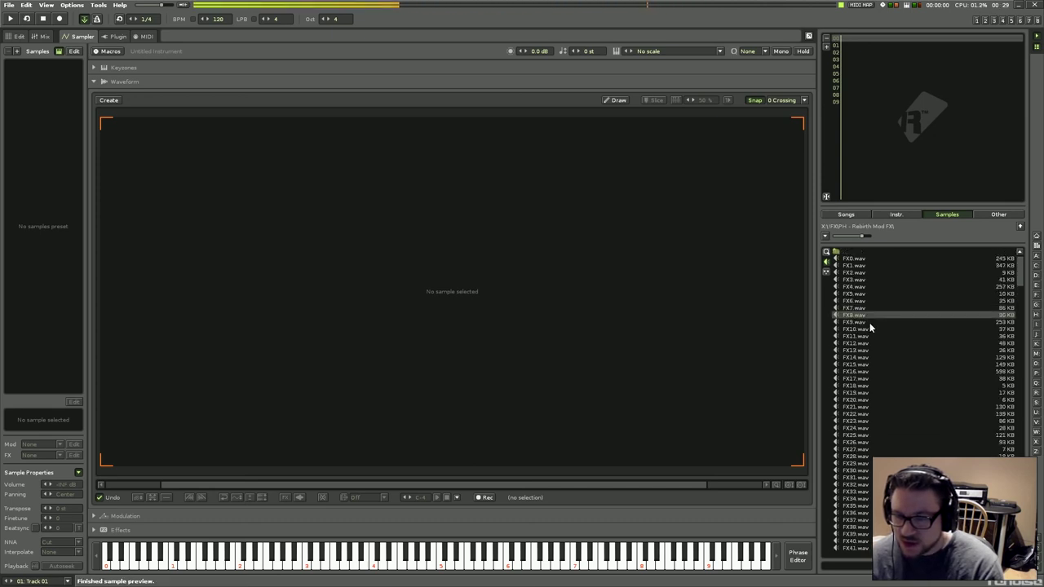
click(866, 323)
click(869, 336)
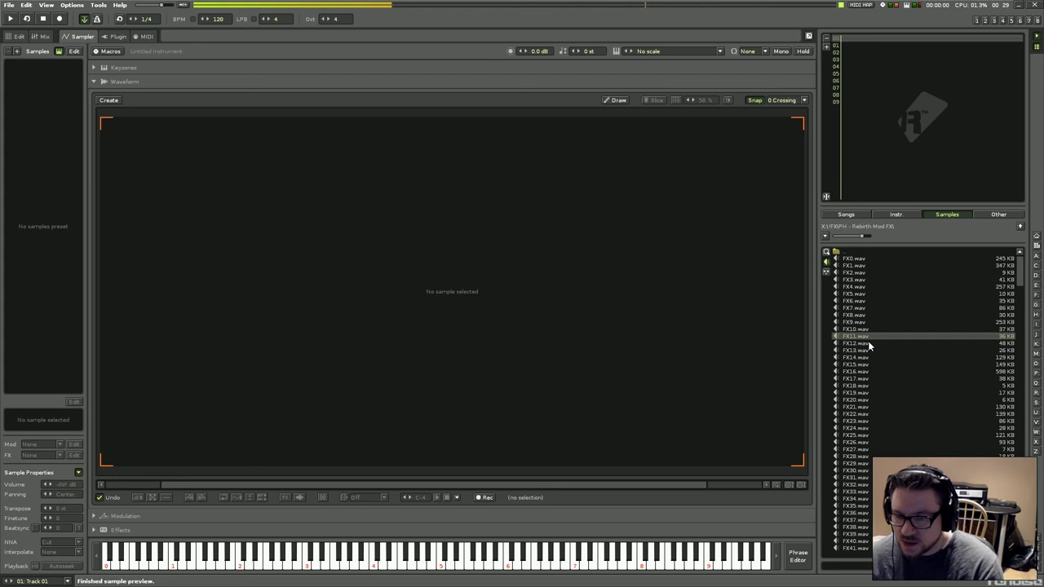
click(868, 343)
click(868, 342)
click(870, 351)
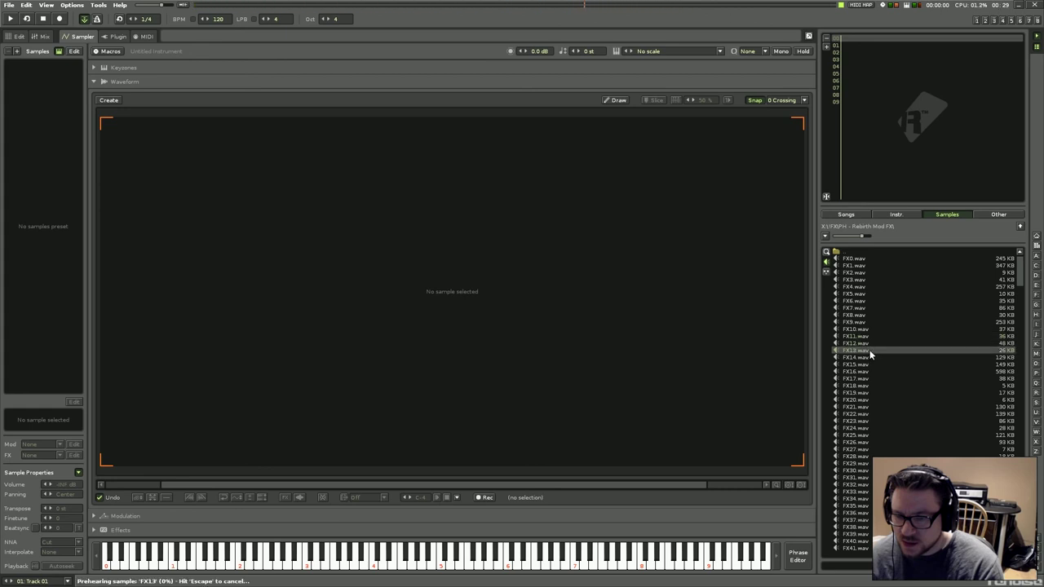
click(870, 358)
click(869, 365)
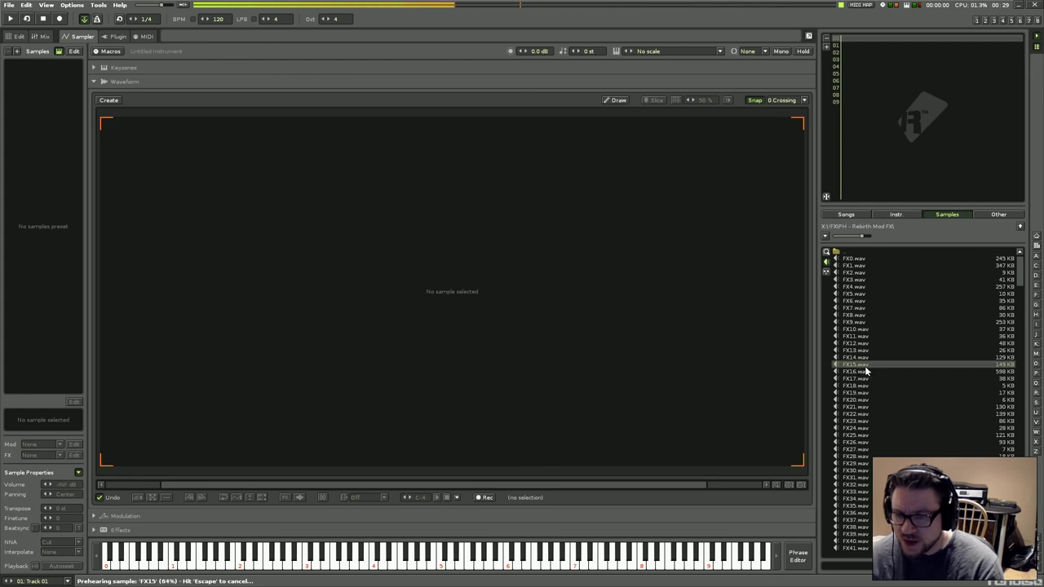
drag(864, 369, 37, 102)
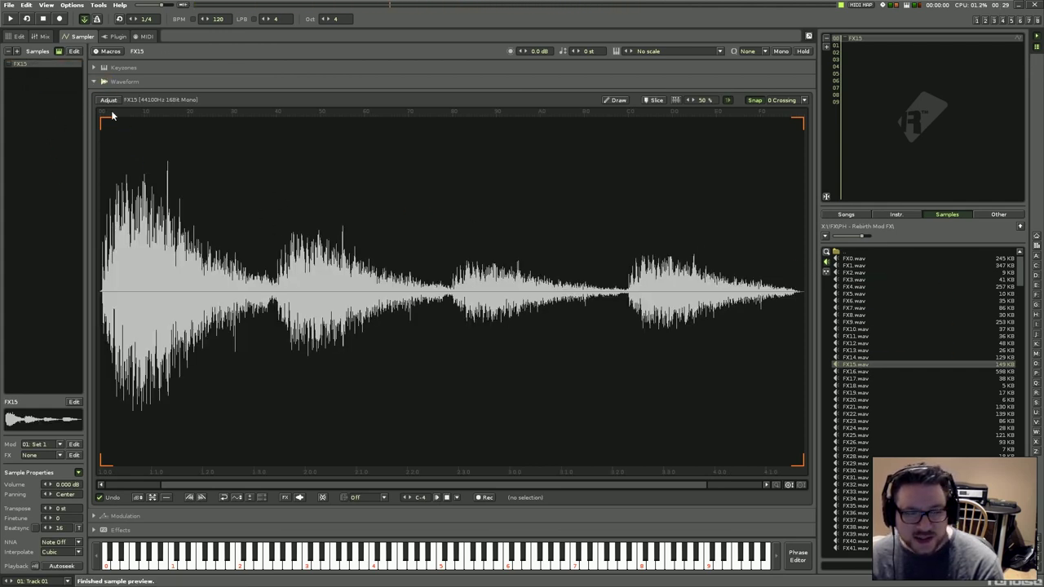
Preview samples between FX16.wav and FX21.wav, and add FX21.wav to the instrument's sample list.
click(871, 372)
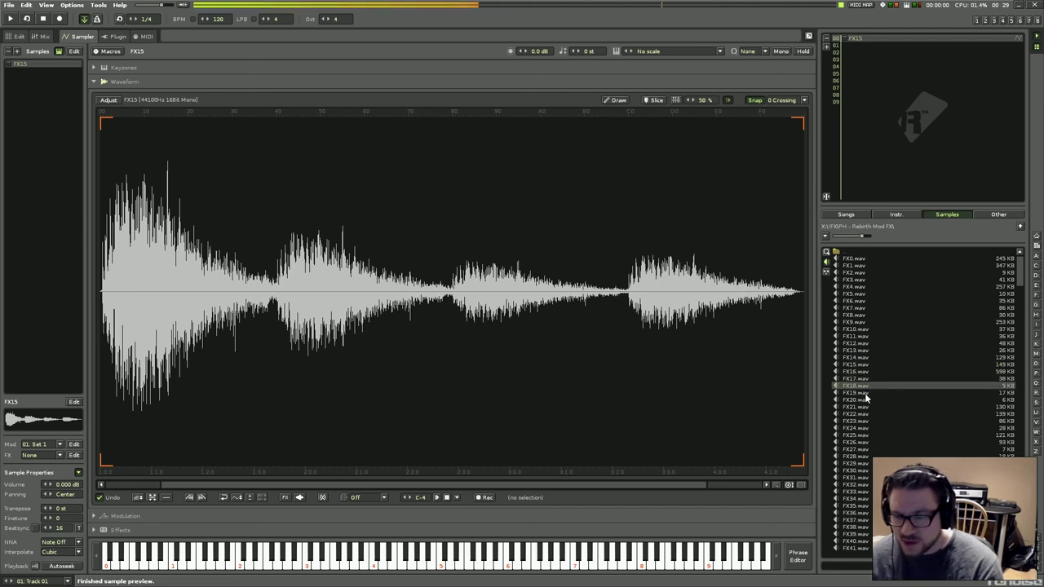
click(866, 401)
click(863, 408)
drag(853, 407, 16, 103)
Select the FX15 sample in the instrument and play several notes at different pitches to hear it.
click(28, 63)
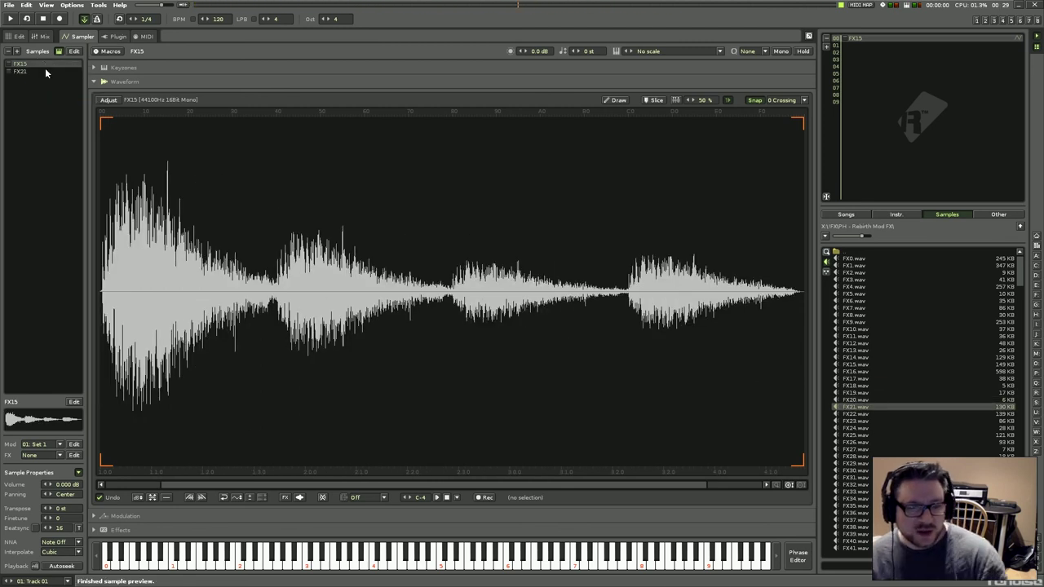
key(v)
key(n)
key(m)
key(c)
key(z)
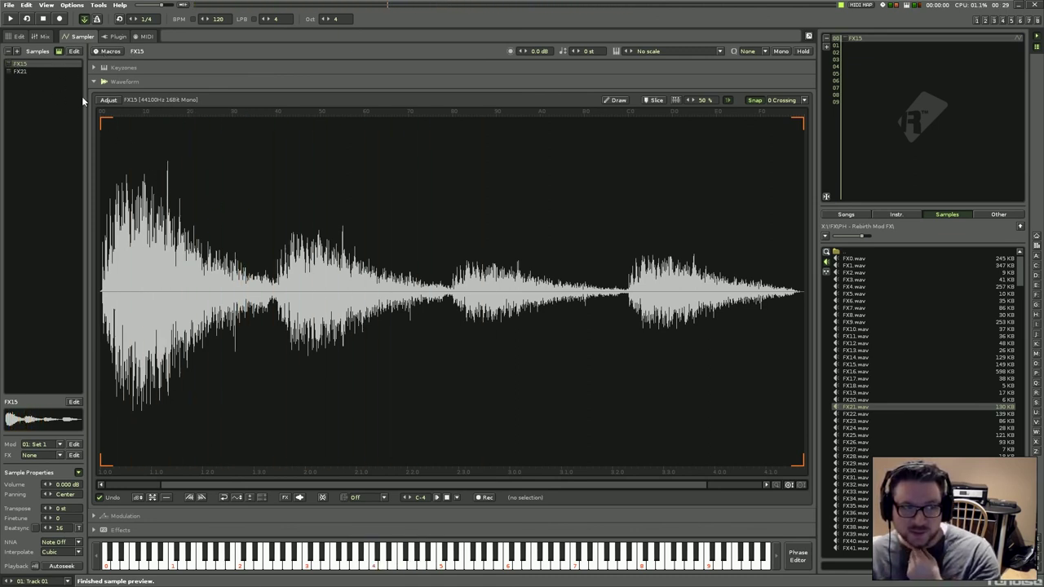
key(y)
key(6)
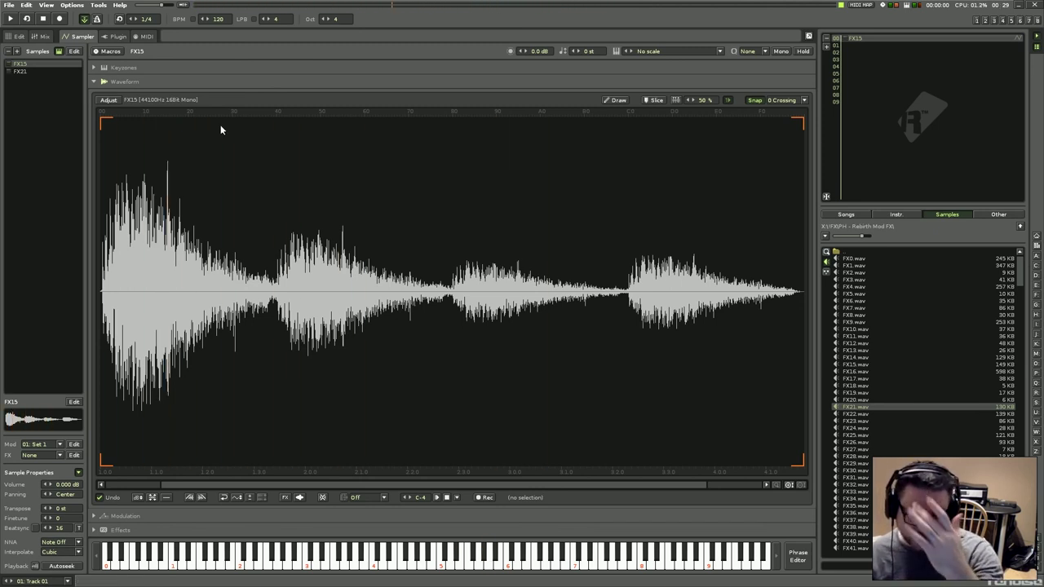
key(b)
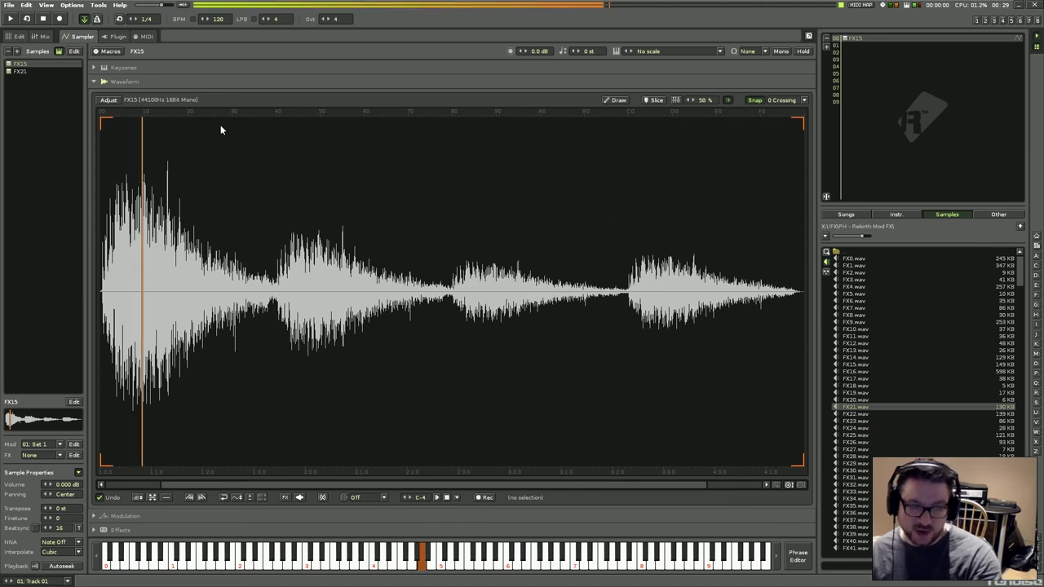
Select the FX21 sample in the instrument and play several notes to hear the result.
click(35, 71)
key(b)
key(e)
key(m)
key(r)
key(b)
key(t)
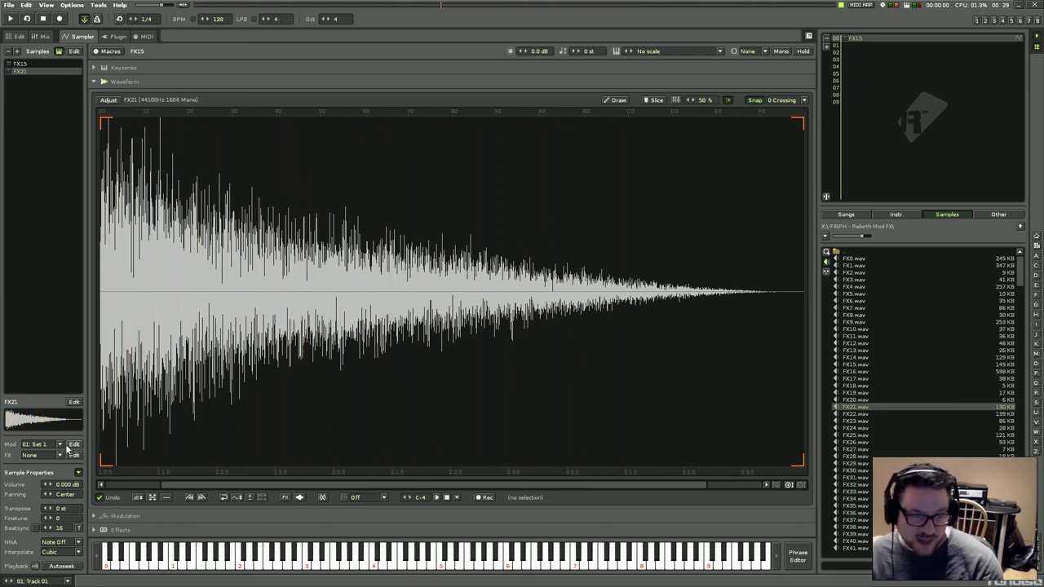
Check the FX assignment choices for FX21 and compare the FX15 and FX21 waveforms, ending on FX15.
click(62, 456)
click(61, 456)
click(35, 65)
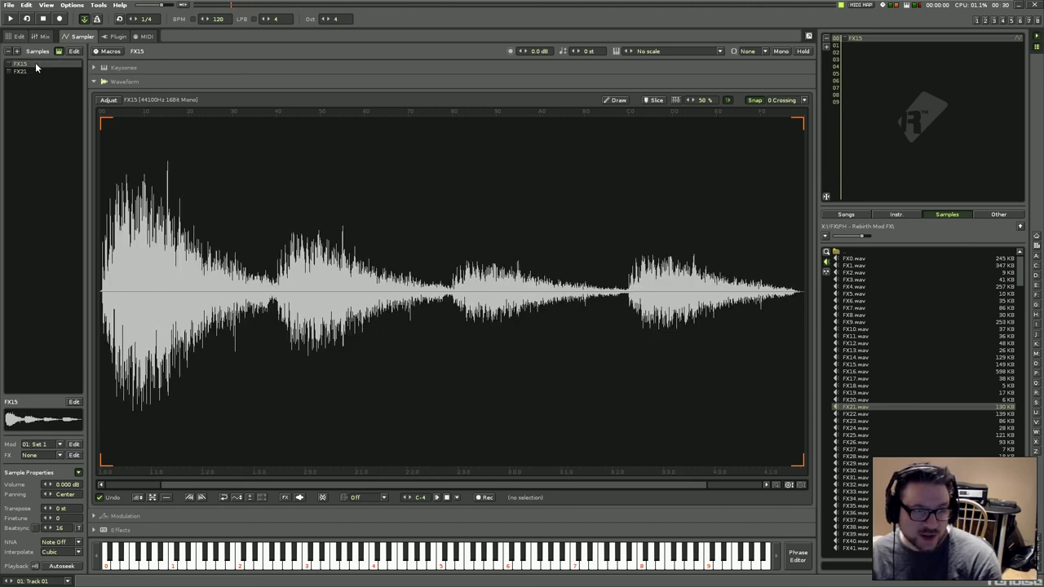
click(35, 70)
click(38, 65)
click(36, 71)
click(36, 63)
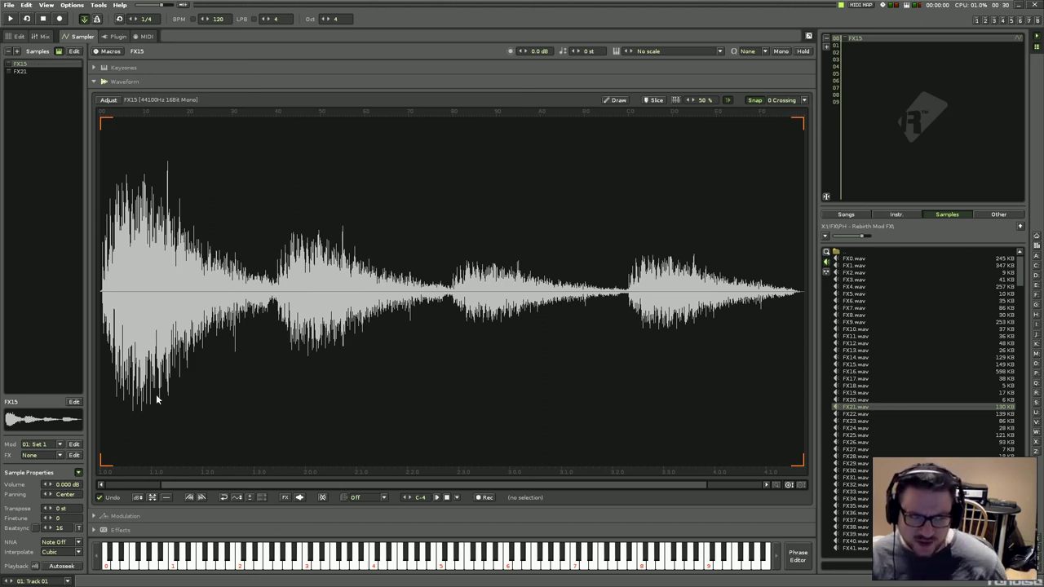
Create and assign a new FX chain for the FX15 sample and a separate new one for FX21.
click(60, 456)
click(49, 443)
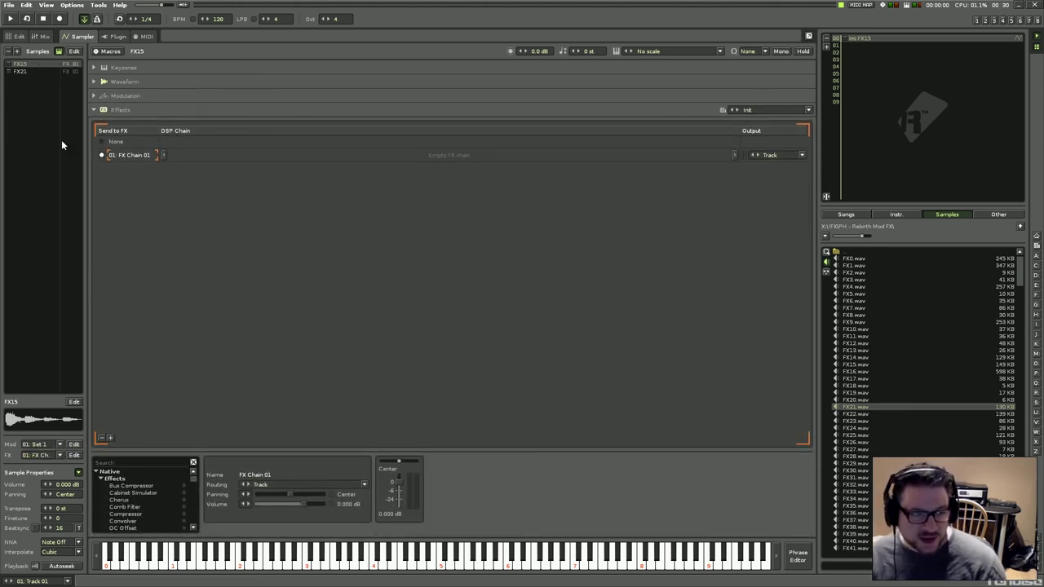
click(36, 72)
click(60, 456)
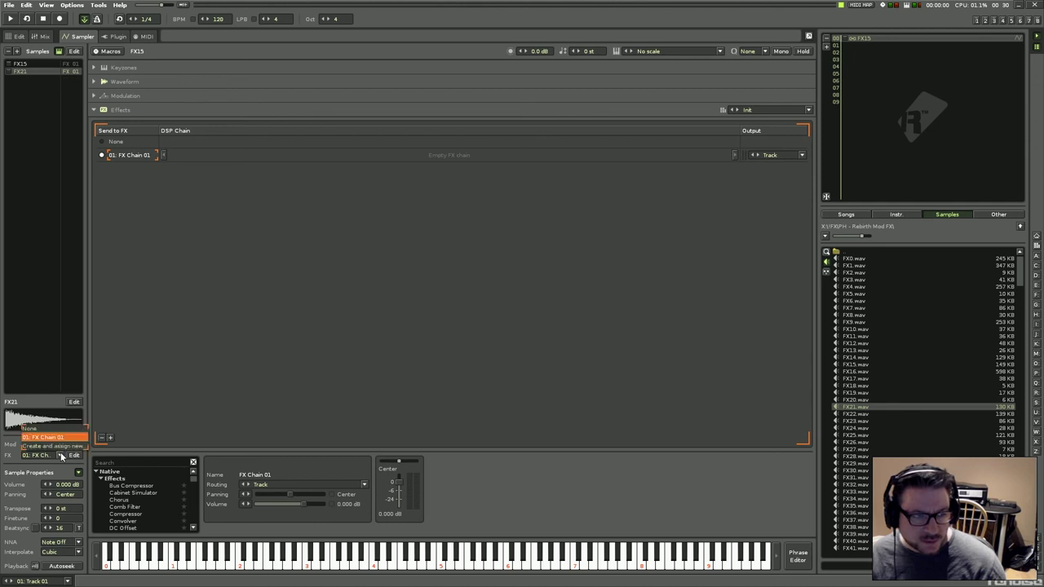
click(53, 446)
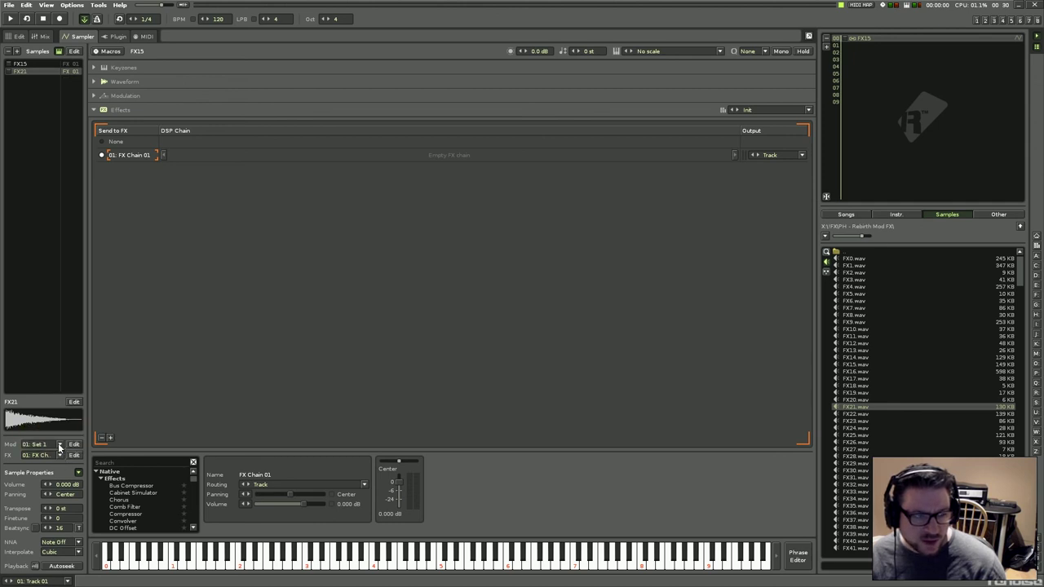
Play a note of the instrument with FX15 selected, and preview FX15.wav and FX21.wav individually for comparison.
click(40, 64)
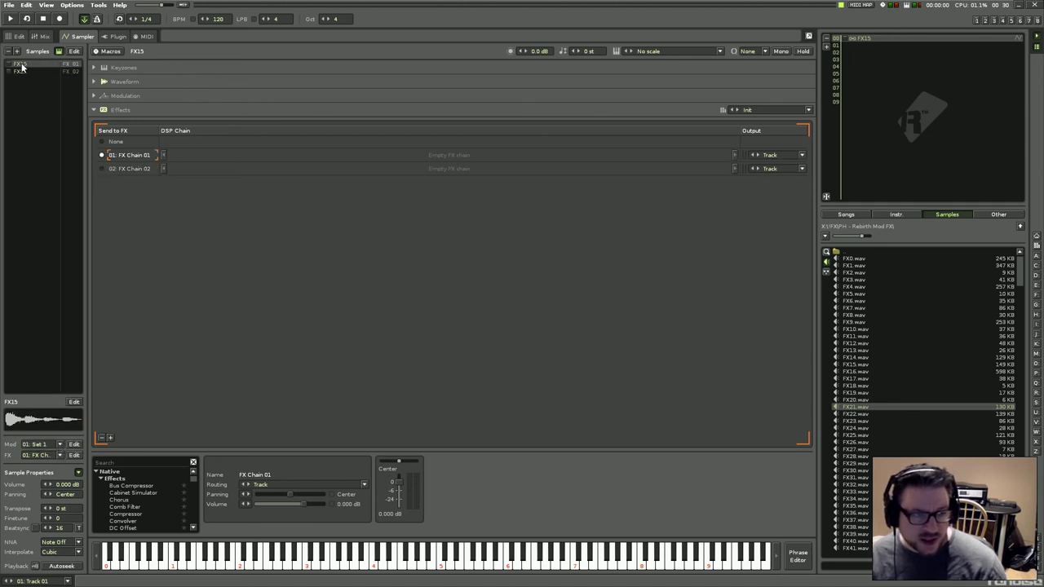
key(w)
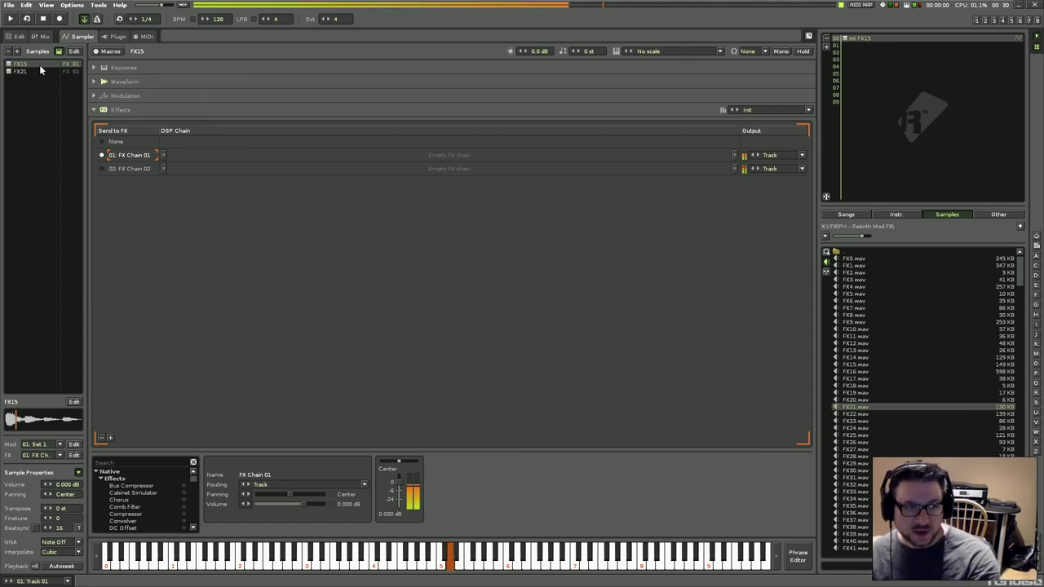
click(859, 365)
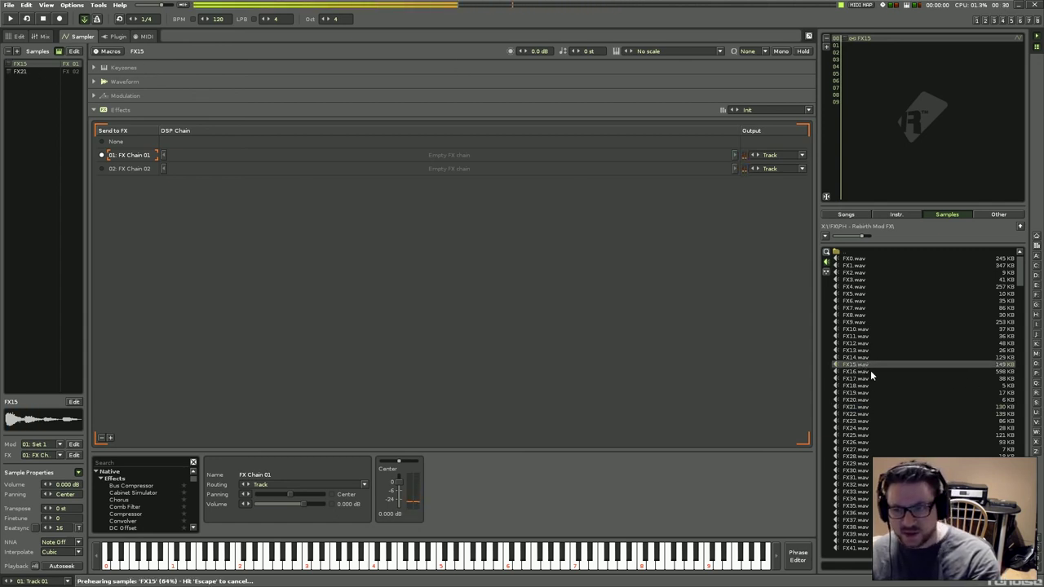
click(860, 407)
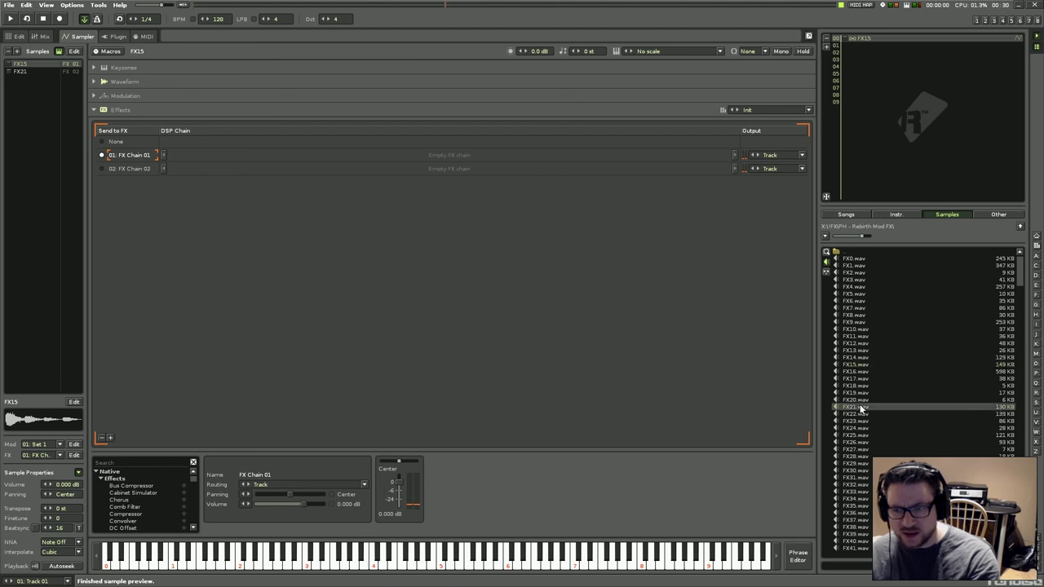
With the FX21 sample selected, add a Distortion effect to FX Chain 01.
click(32, 72)
click(135, 157)
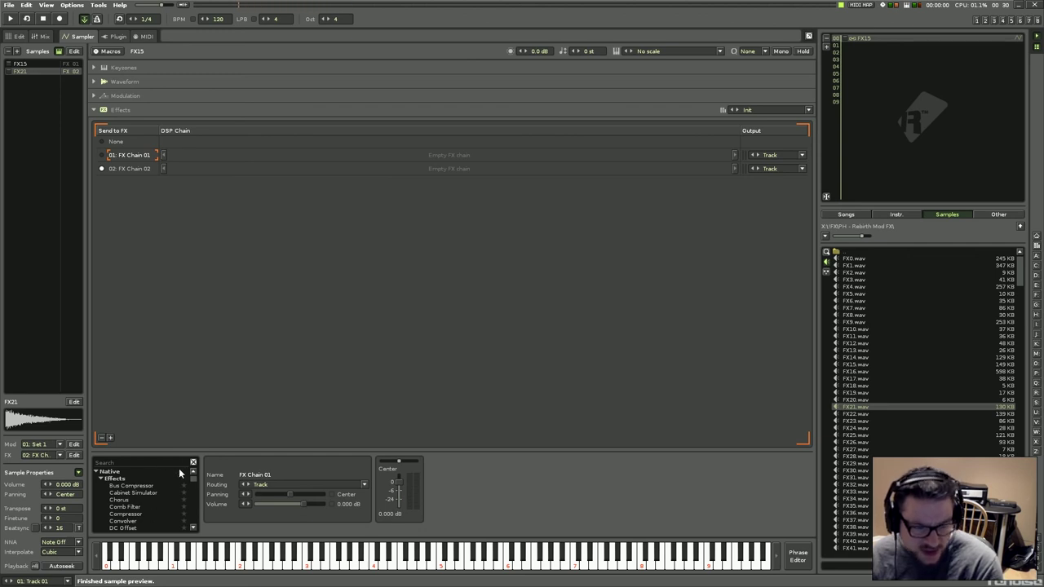
scroll(124, 504, down, 1)
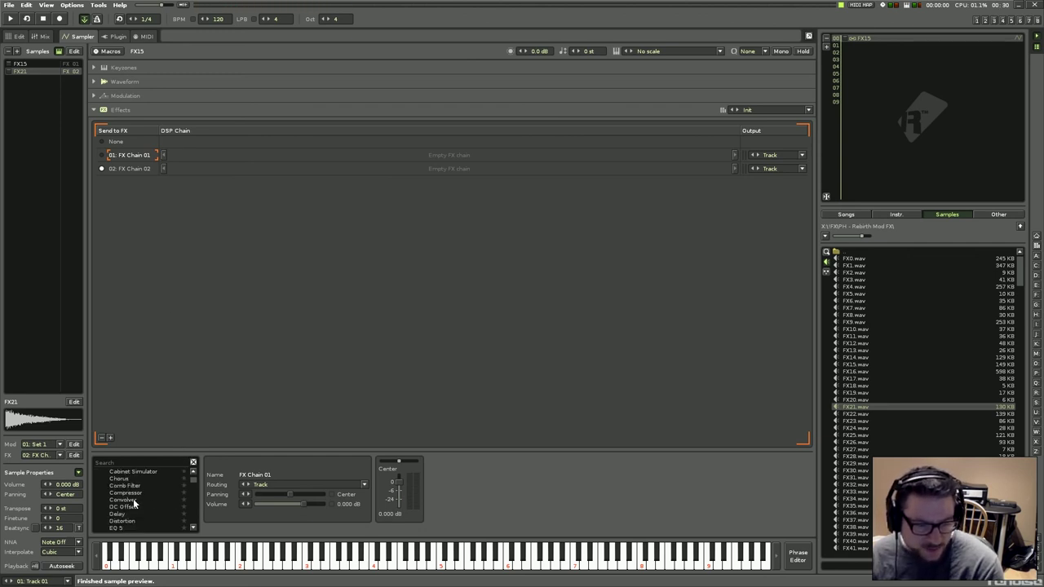
drag(130, 499, 224, 155)
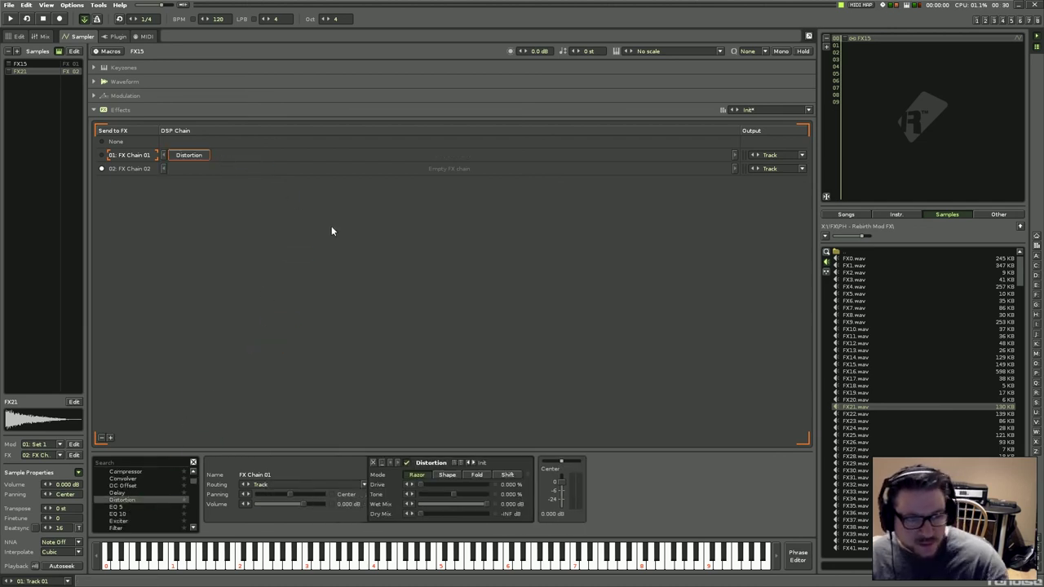
Set the Distortion drive in FX Chain 01 to 67% and play several notes with the FX15 sample selected.
drag(431, 485, 472, 485)
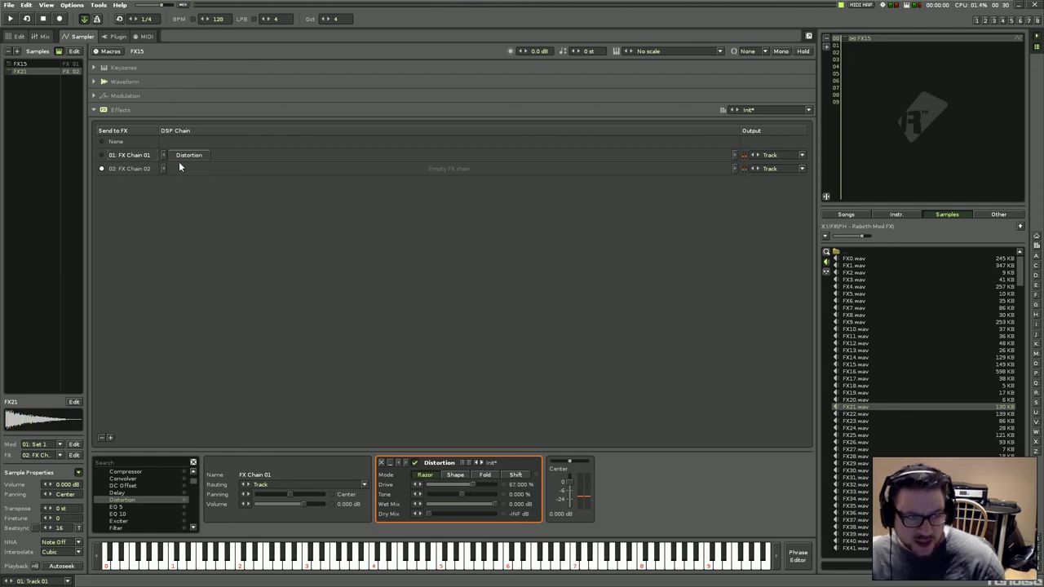
click(34, 64)
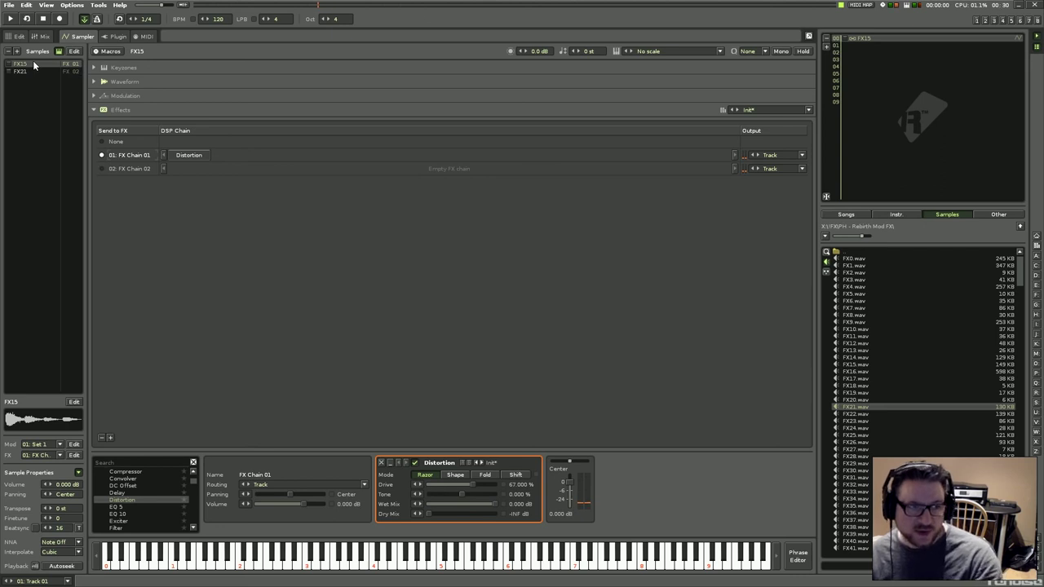
key(x)
key(n)
key(x)
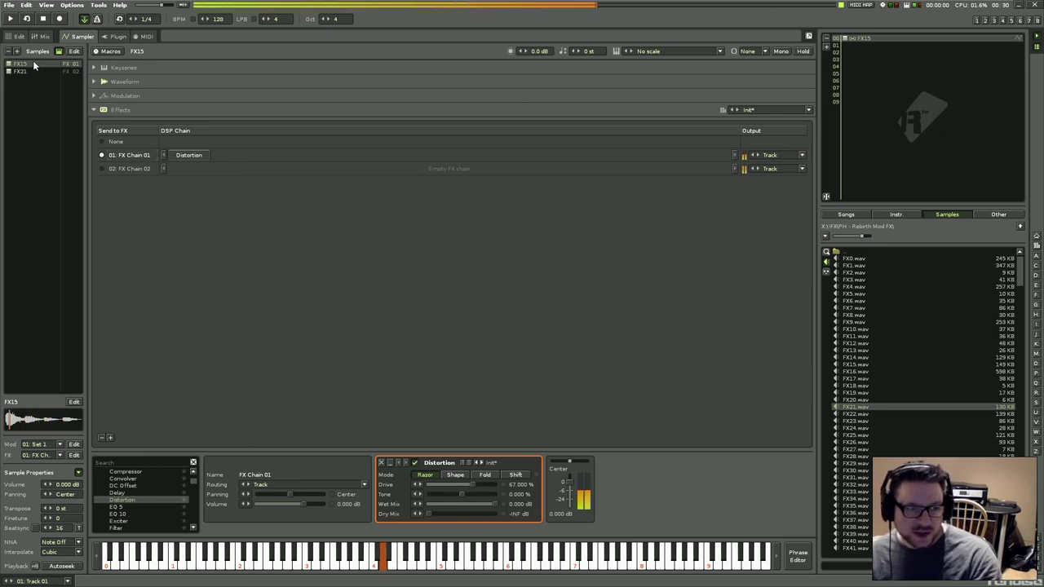
key(m)
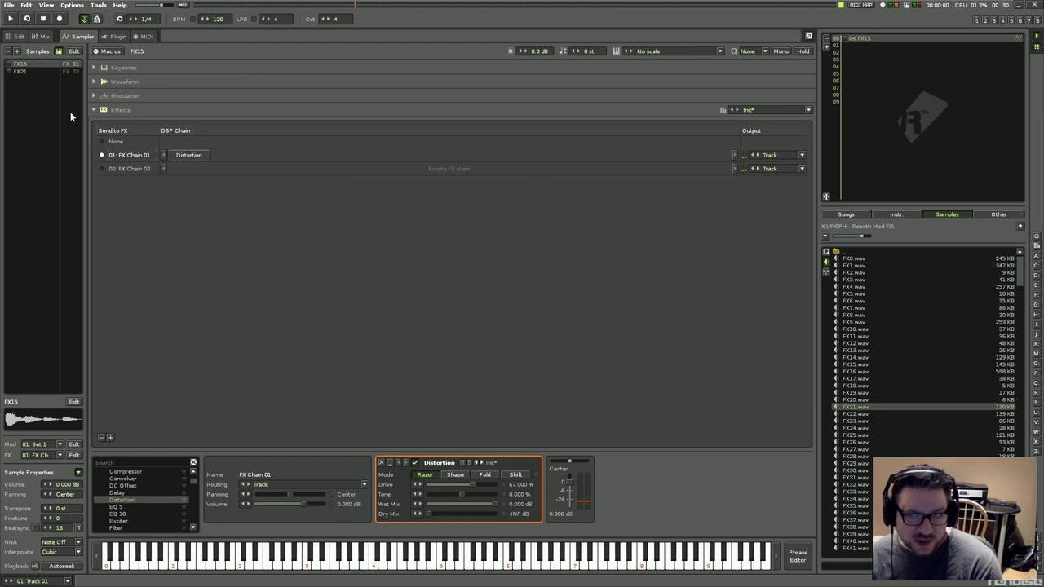
Select the FX21 sample and play several notes while watching FX Chain 02.
right_click(49, 65)
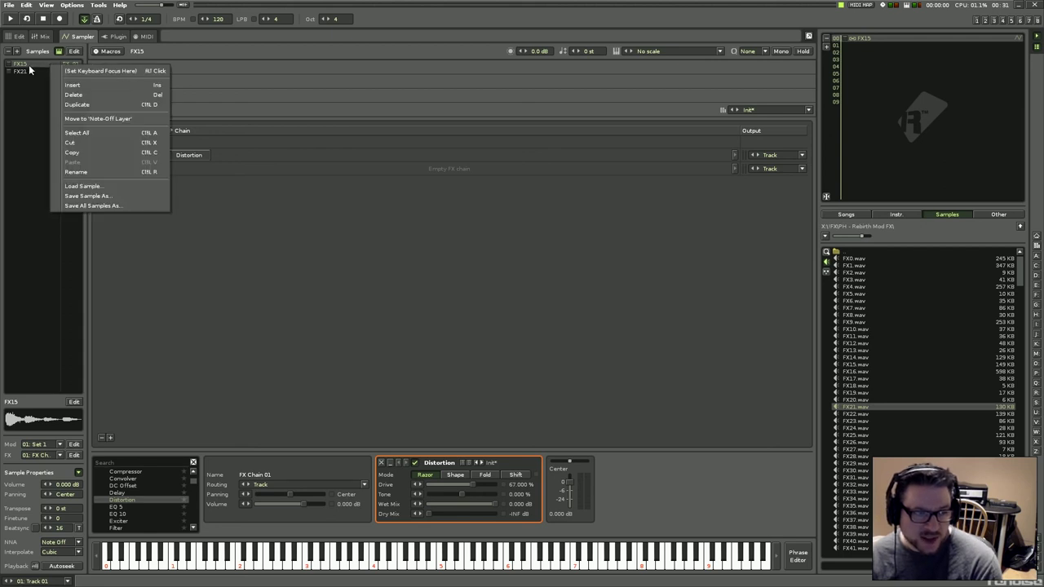
click(29, 70)
click(47, 70)
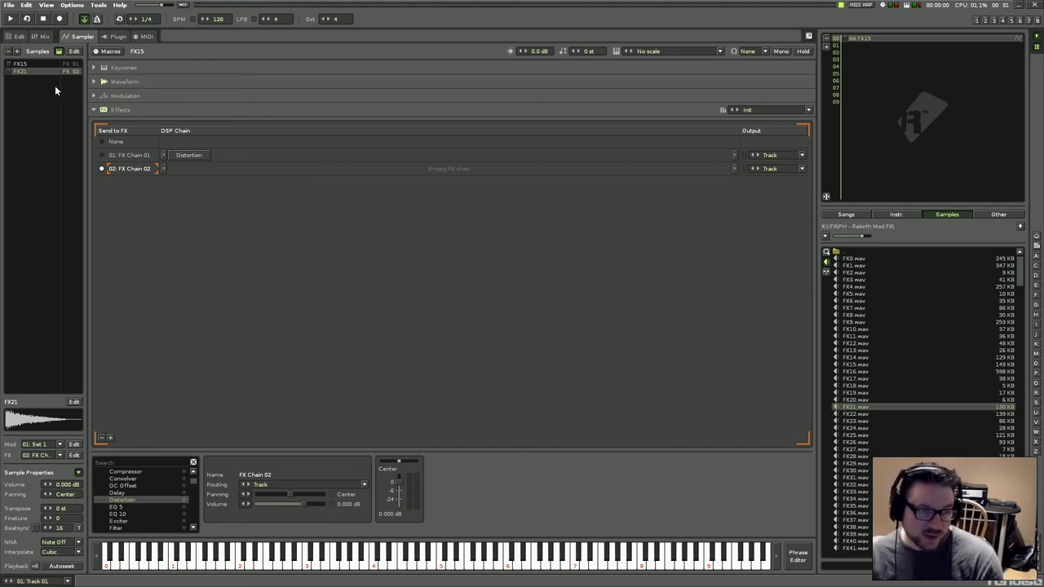
key(y)
key(6)
key(7)
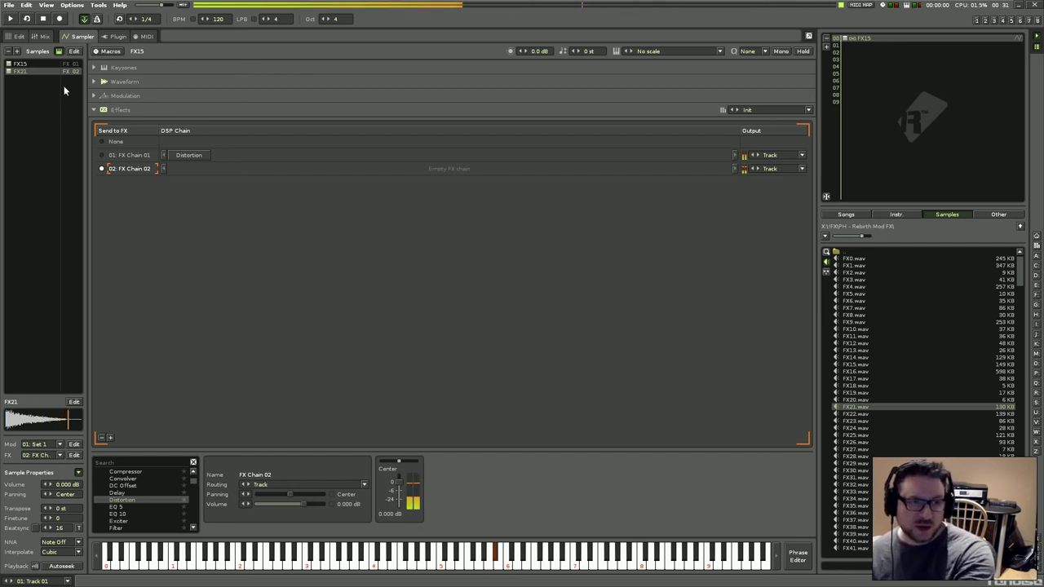
Look over the FX21 sample's keyzone mapping and waveform, and collapse both sections.
click(123, 68)
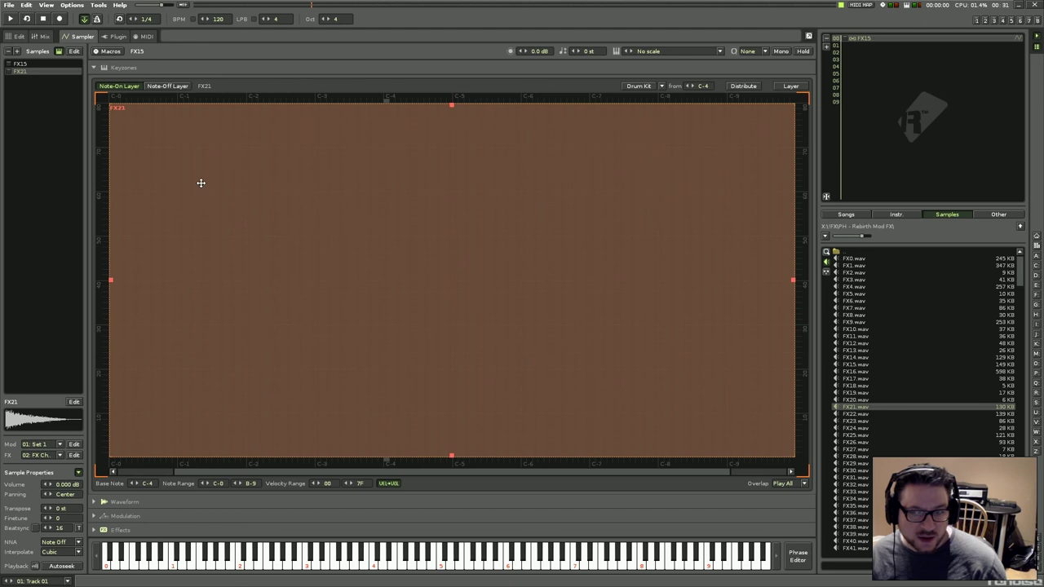
scroll(201, 183, up, 5)
scroll(141, 113, up, 3)
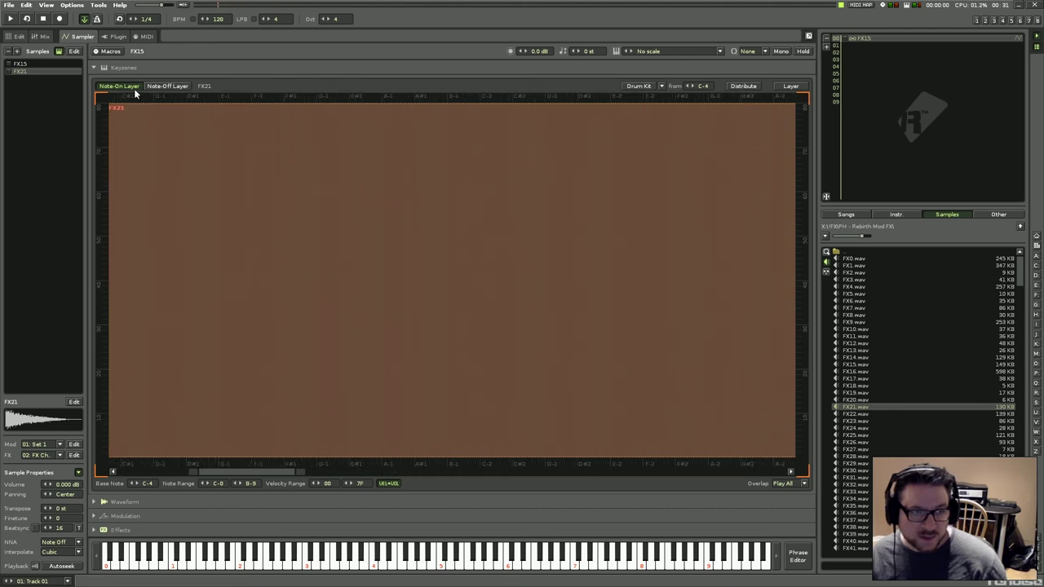
click(124, 67)
click(131, 82)
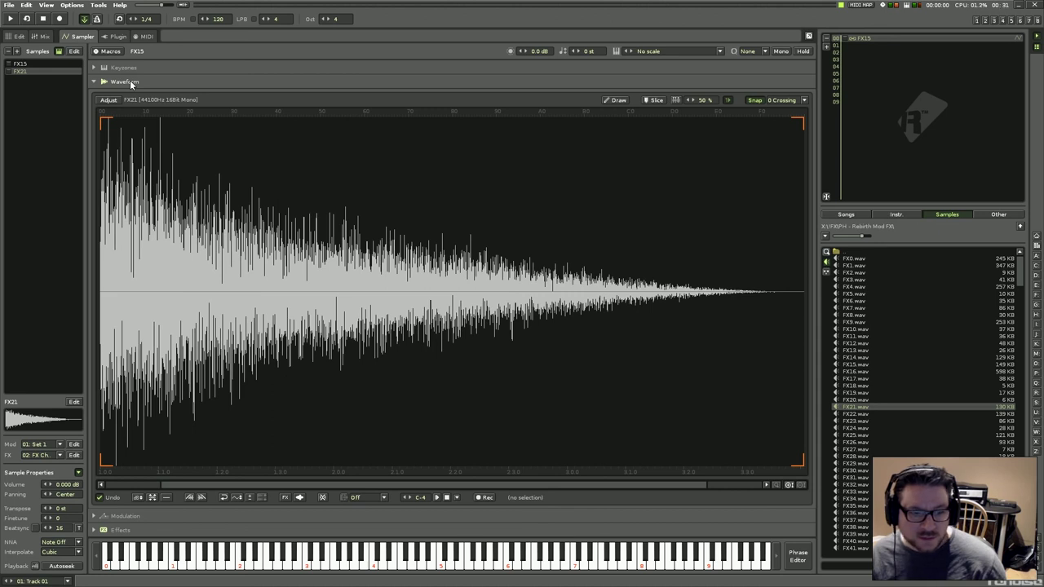
click(131, 82)
Open the FX15 sample's effect chain and compare its notes with the Distortion bypassed and re-enabled.
click(33, 64)
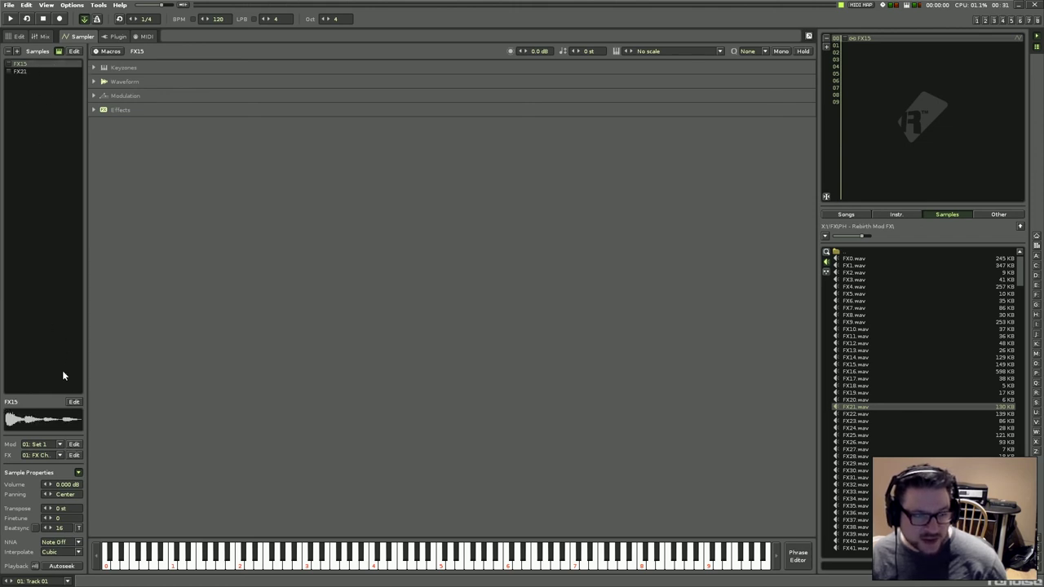
click(70, 456)
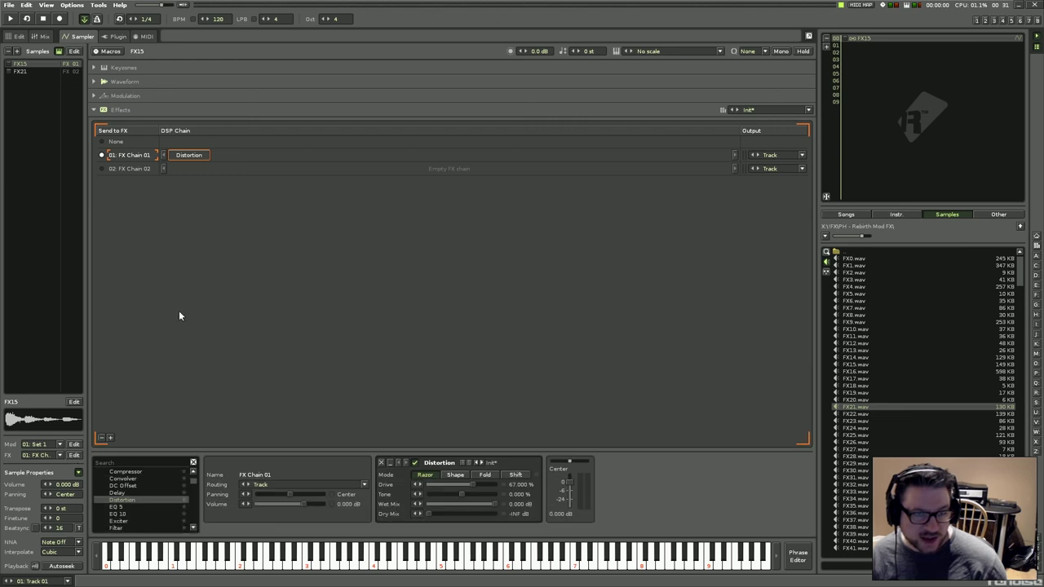
double_click(200, 157)
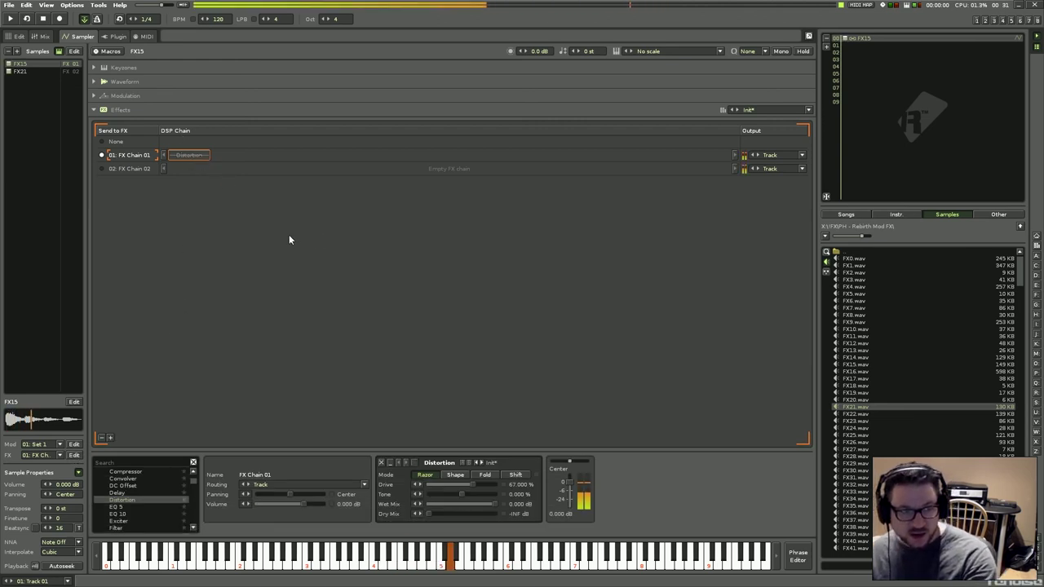
click(193, 157)
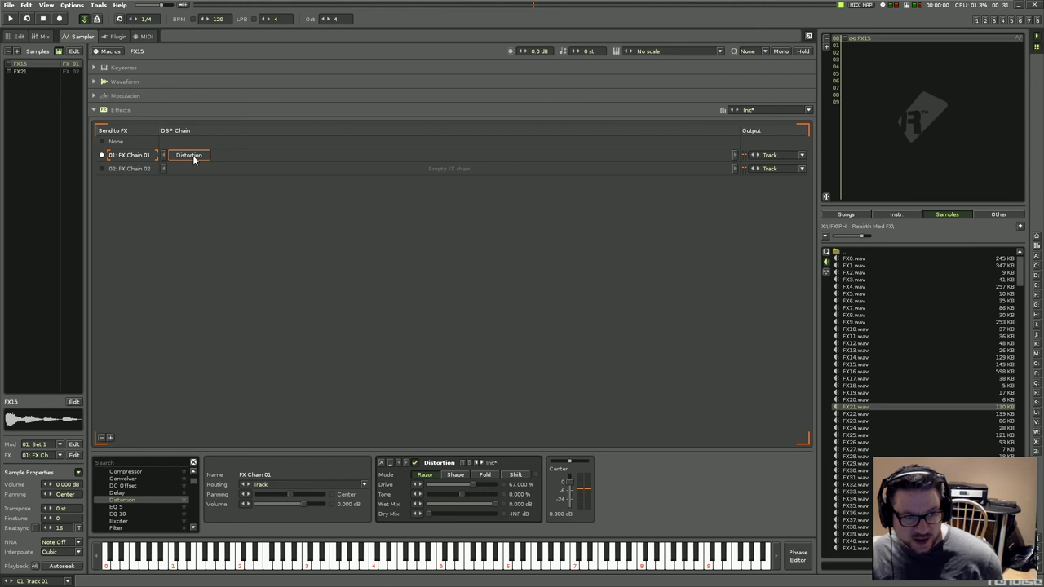
click(42, 36)
click(77, 36)
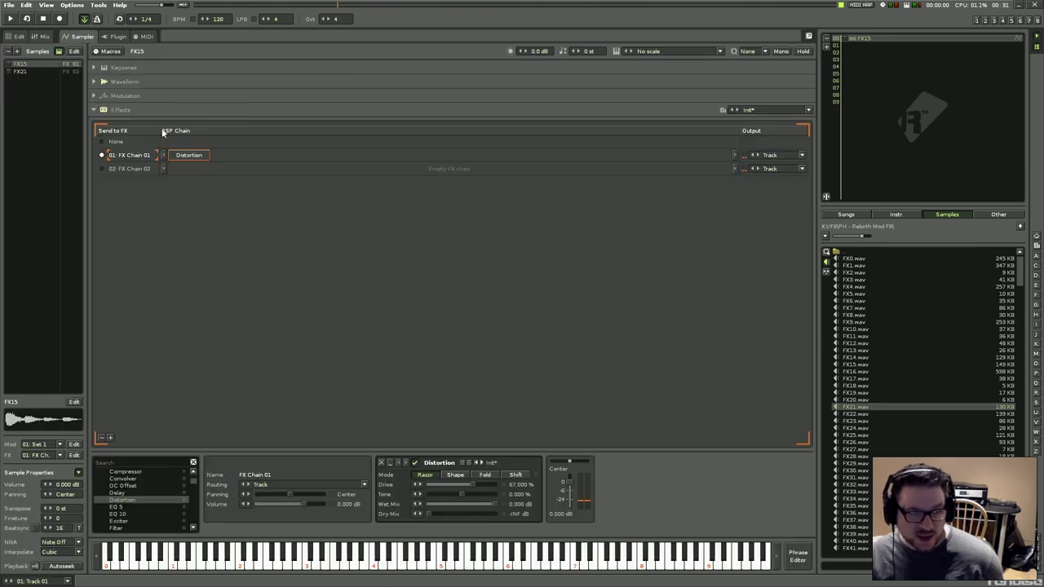
key(b)
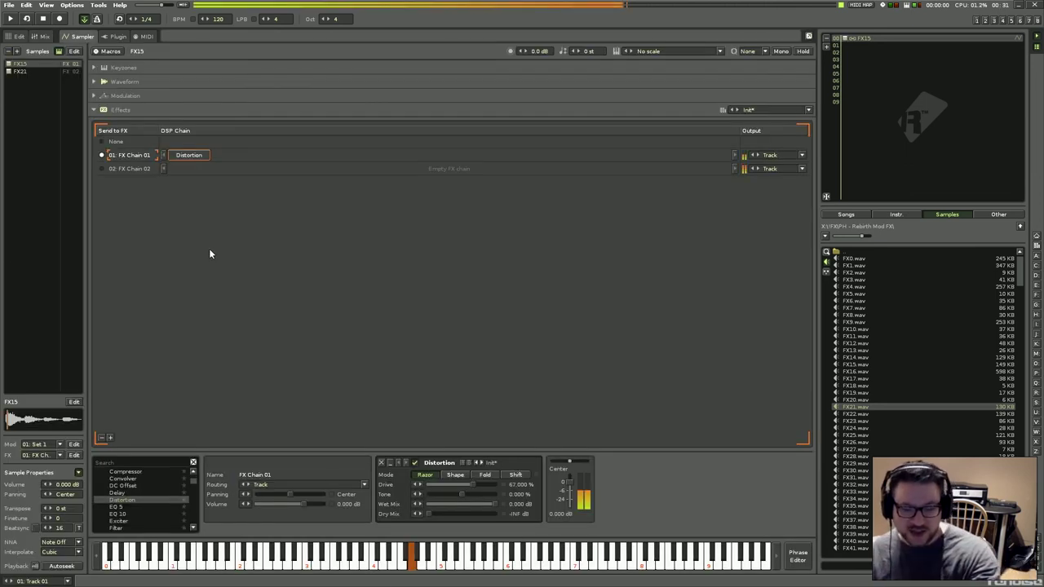
key(n)
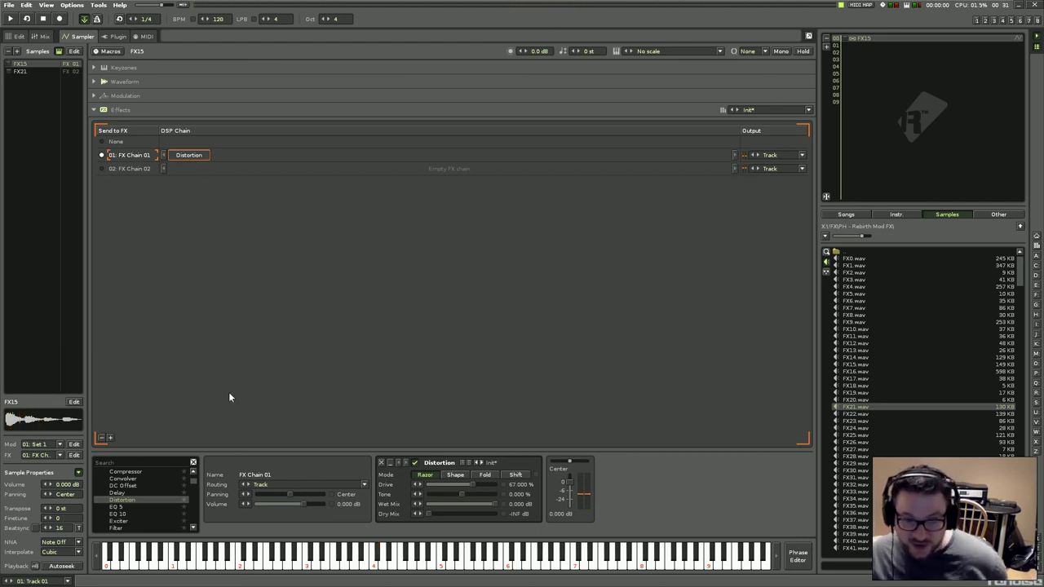
Set the Distortion to Shift mode with 95% drive and 48% tone, playing notes to hear the changes.
click(481, 475)
key(z)
click(509, 475)
key(v)
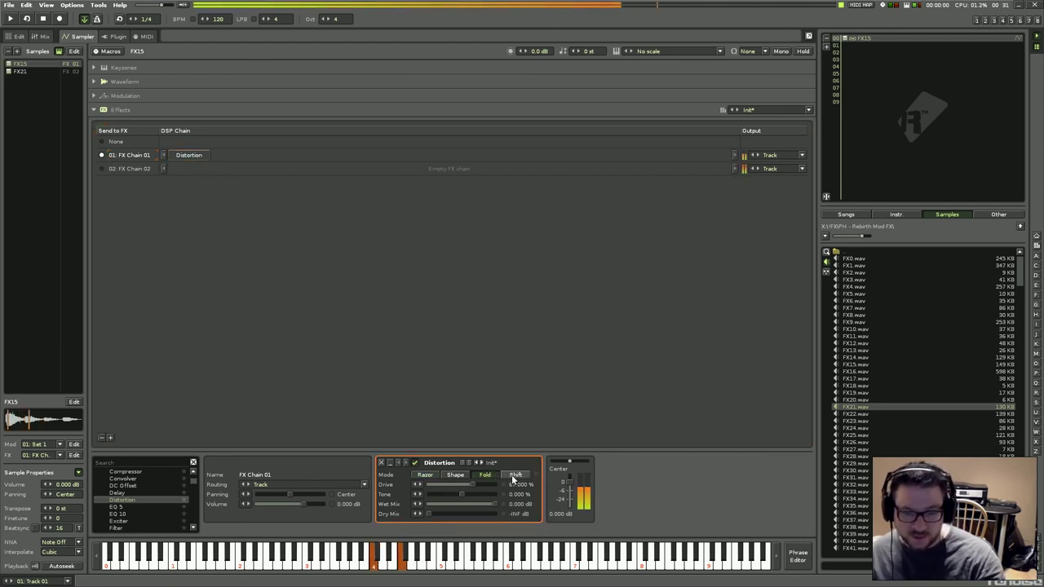
key(v)
drag(460, 494, 494, 504)
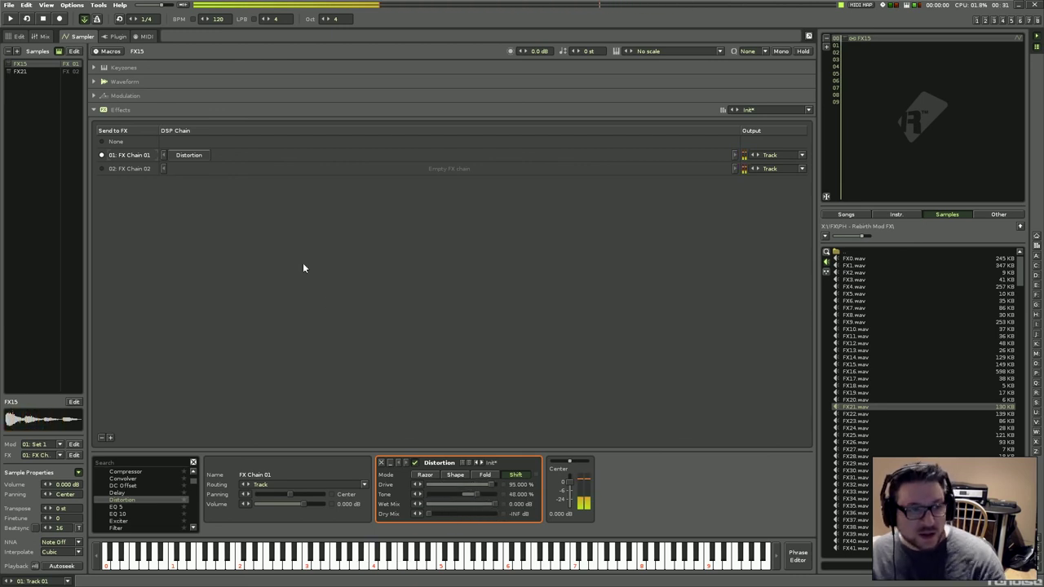
Add a Filter effect after the Distortion in FX Chain 01.
click(129, 520)
drag(125, 527, 235, 157)
click(231, 156)
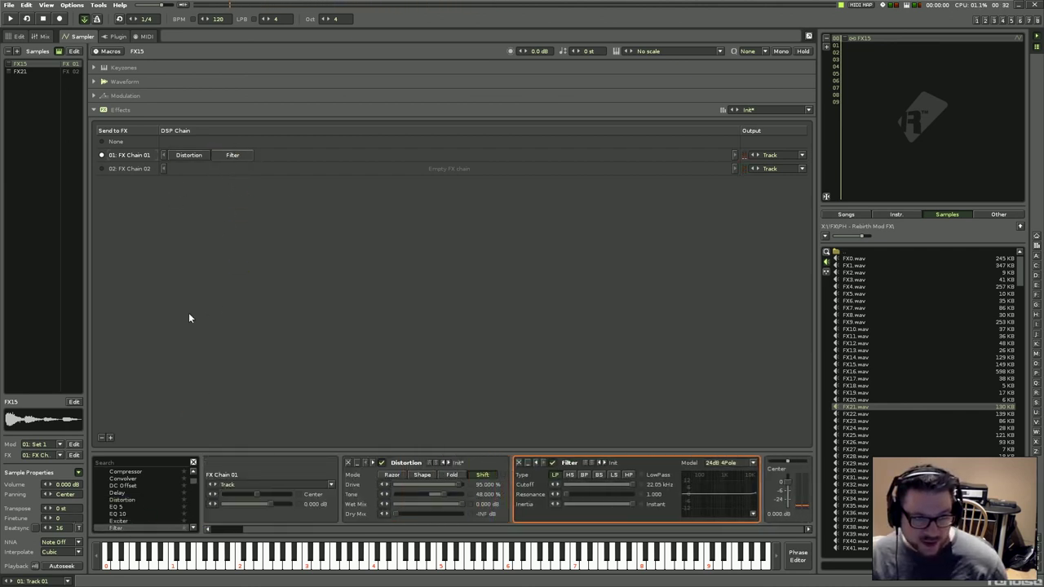
click(233, 155)
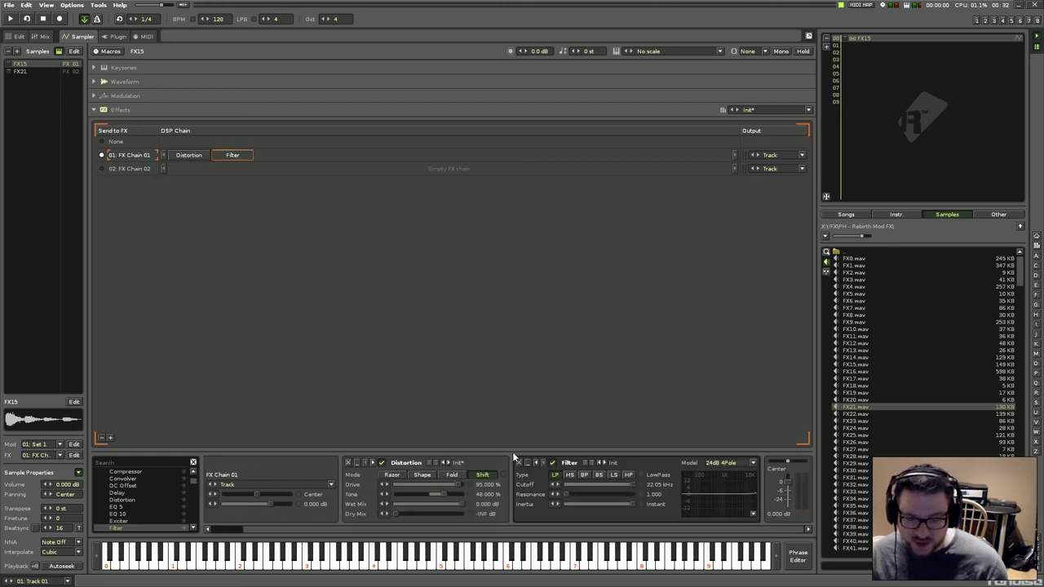
Set the Filter to the 24dB Moog model with a 1.81 kHz cutoff and 93% resonance.
drag(631, 486, 576, 485)
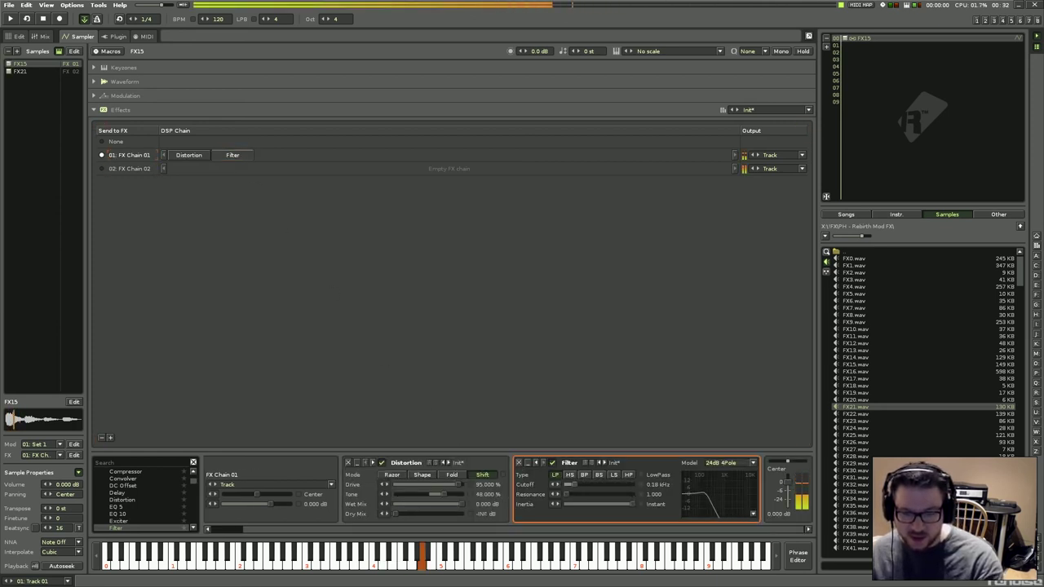
click(752, 462)
click(734, 438)
drag(574, 485, 608, 484)
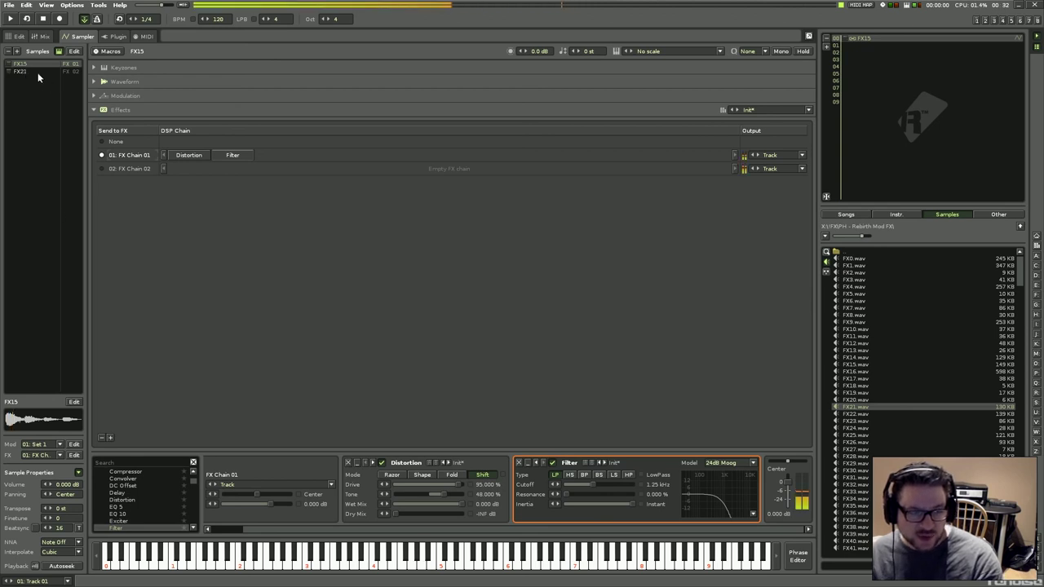
drag(592, 484, 578, 485)
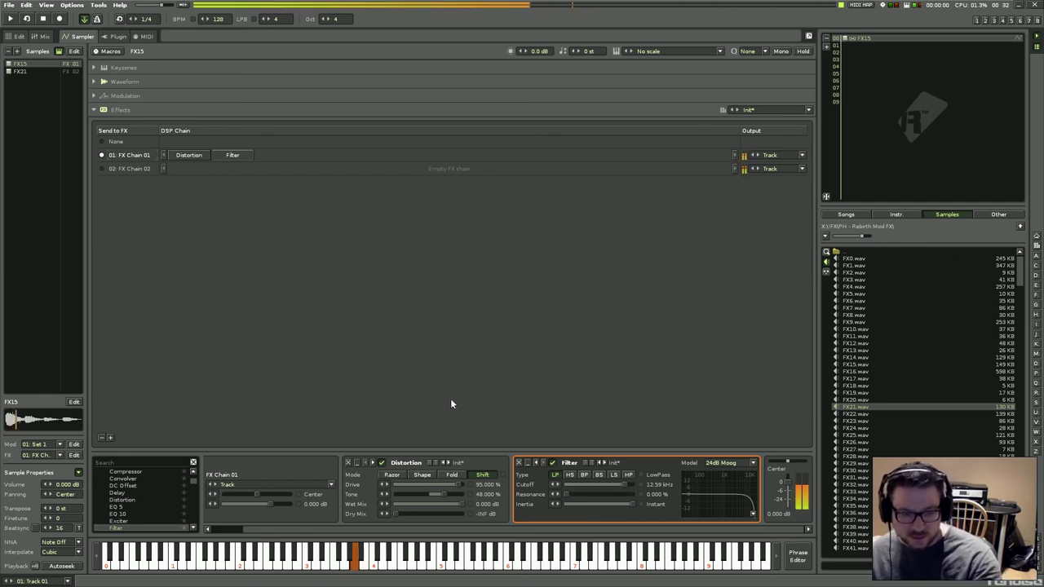
drag(559, 499, 598, 485)
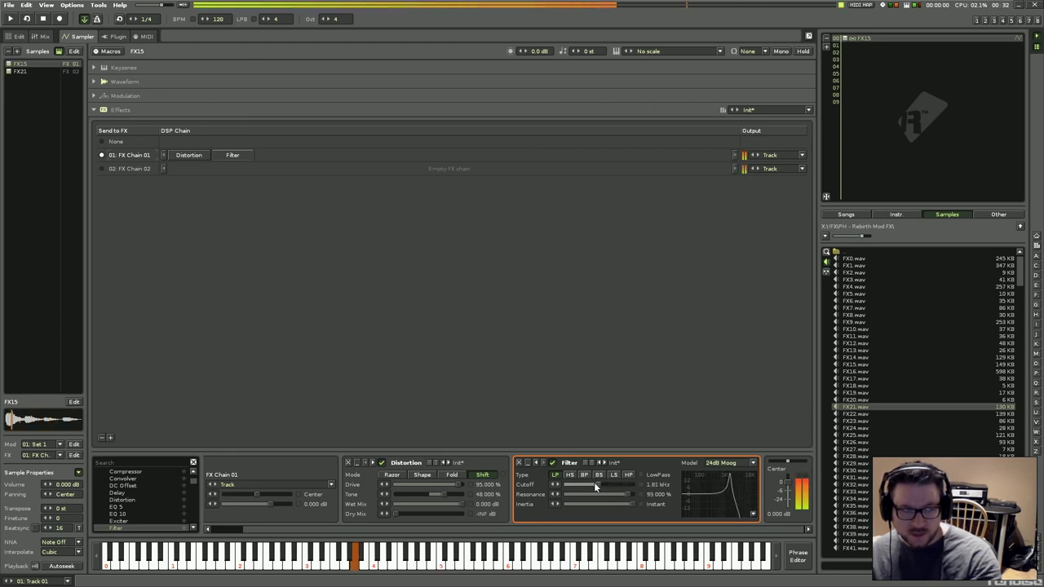
Select the FX21 sample, add mpReverb to FX Chain 02, and play notes to hear it.
click(33, 70)
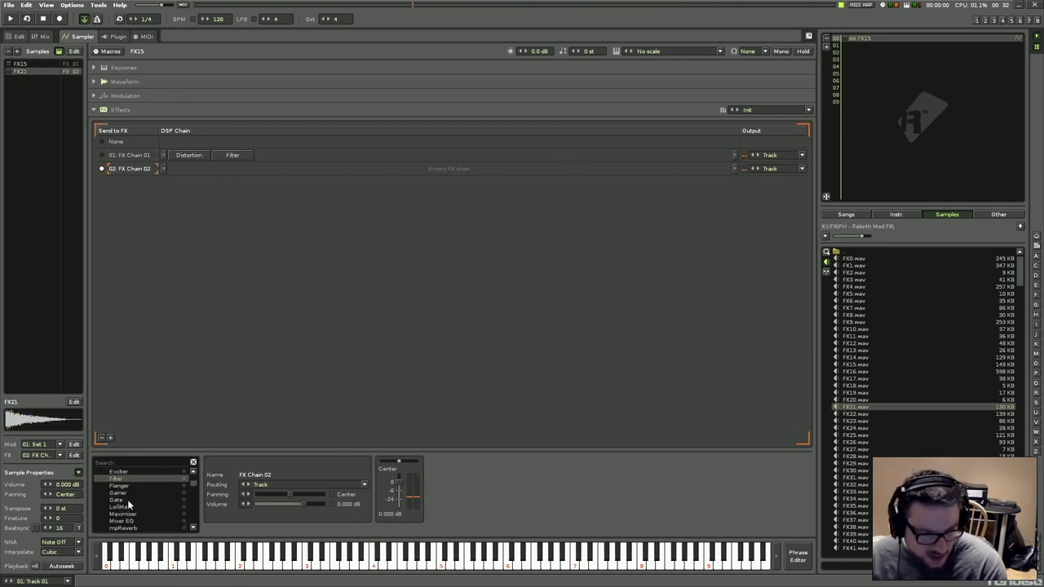
scroll(135, 494, down, 2)
scroll(147, 496, down, 1)
drag(131, 492, 211, 180)
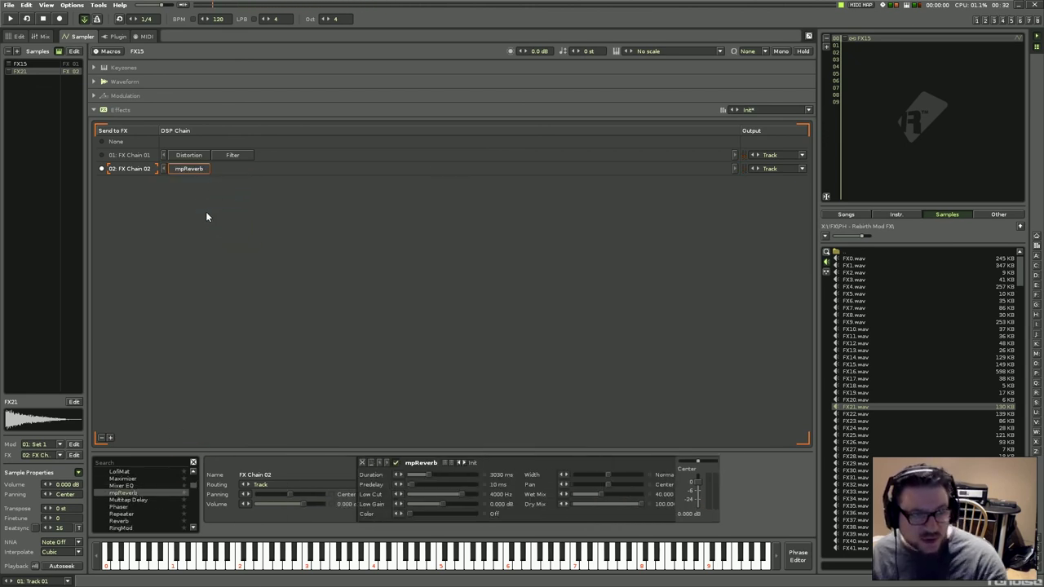
key(e)
key(m)
key(e)
key(n)
Lower the Filter cutoff in FX Chain 01 to about 1.06 kHz while playing repeated notes.
click(232, 155)
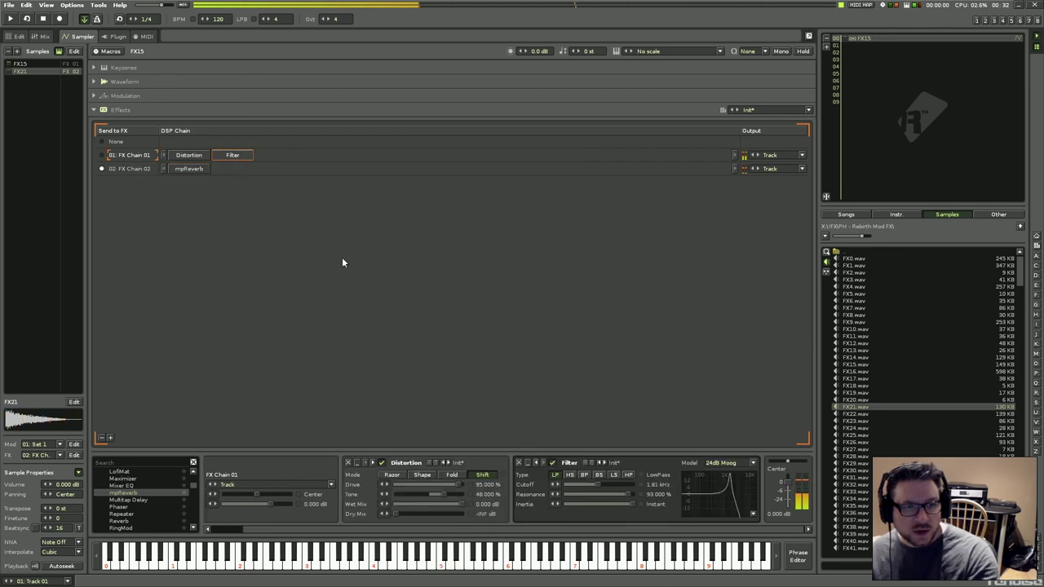
key(e)
key(e)
mouse_move(604, 485)
mouse_down()
mouse_move(575, 484)
mouse_move(587, 484)
mouse_up()
key(e)
key(e)
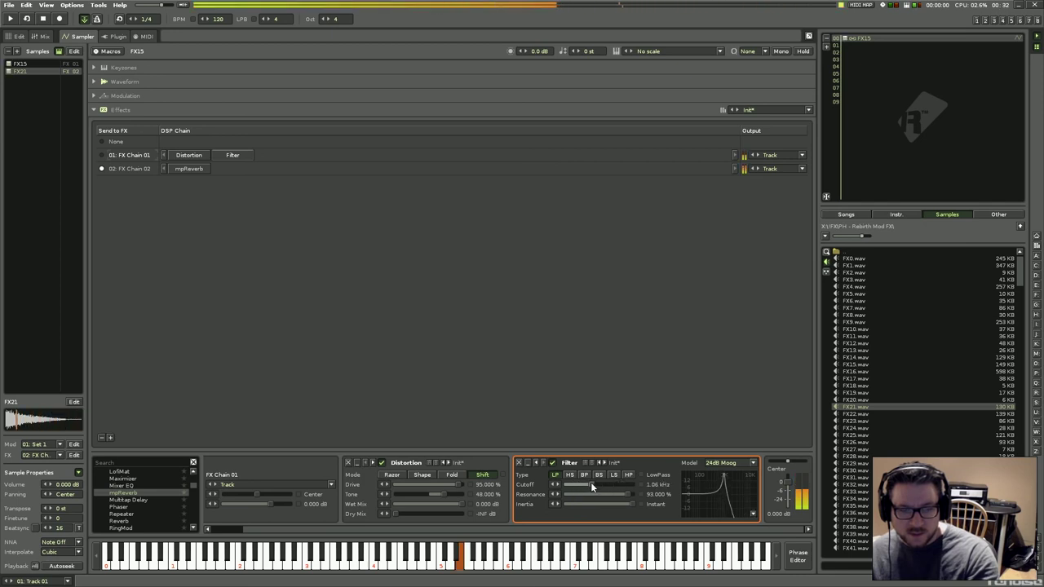
Examine mpReverb in FX Chain 02 and the Distortion and Filter devices in FX Chain 01.
click(191, 170)
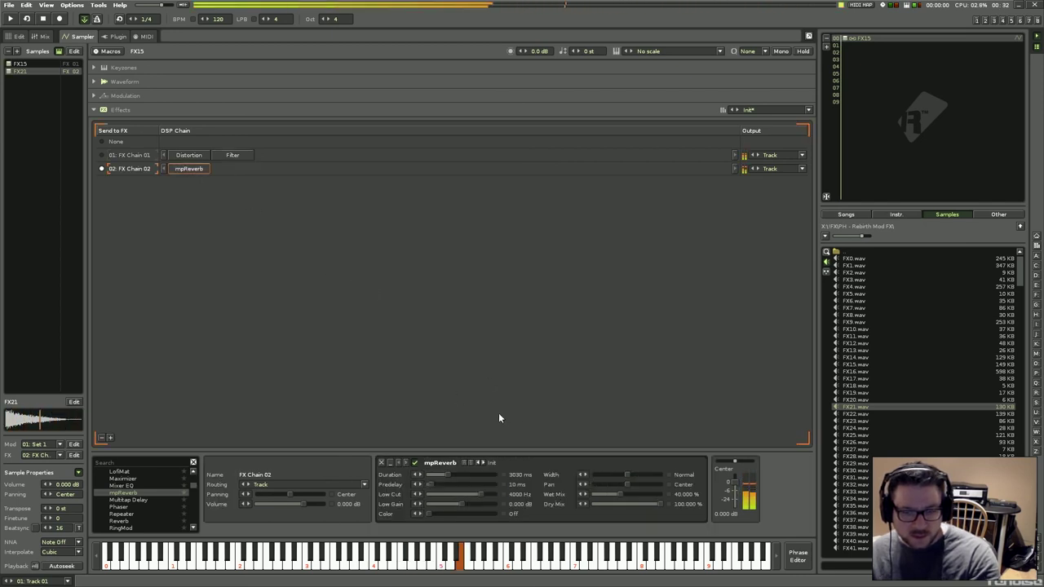
drag(203, 168, 236, 193)
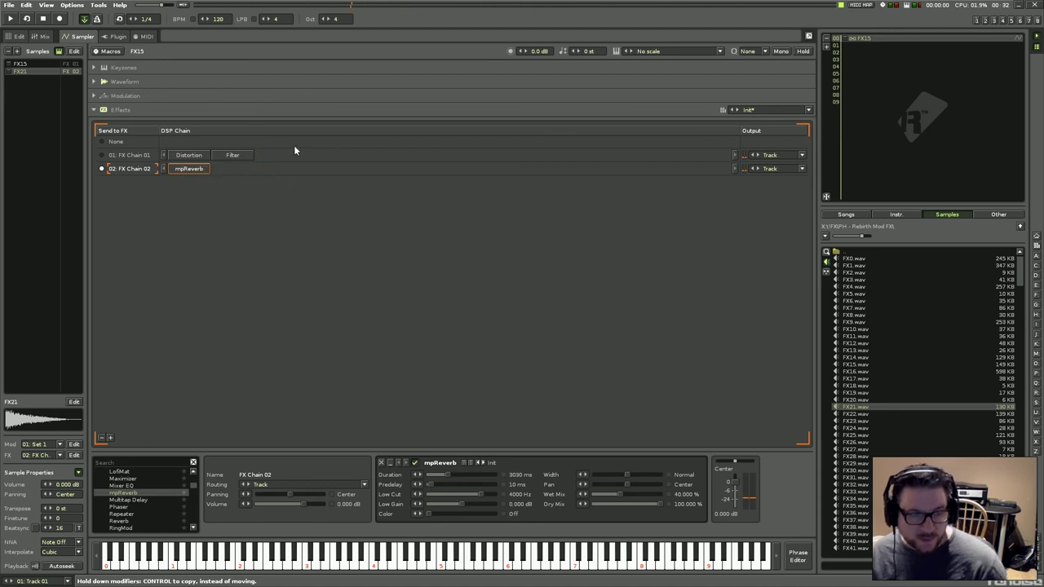
click(277, 155)
click(233, 158)
click(205, 159)
right_click(234, 155)
drag(244, 158, 245, 156)
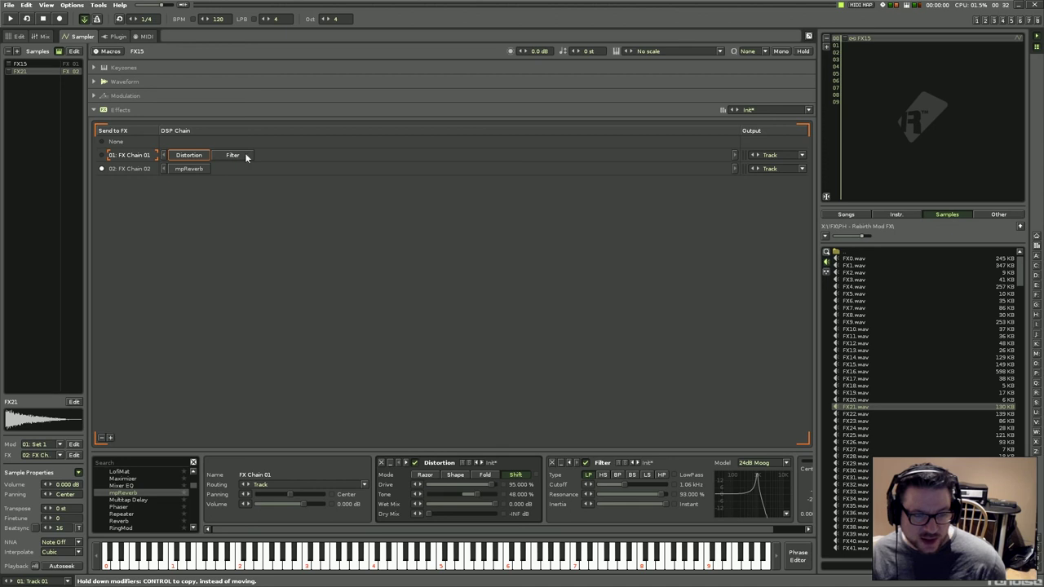
click(198, 169)
click(202, 156)
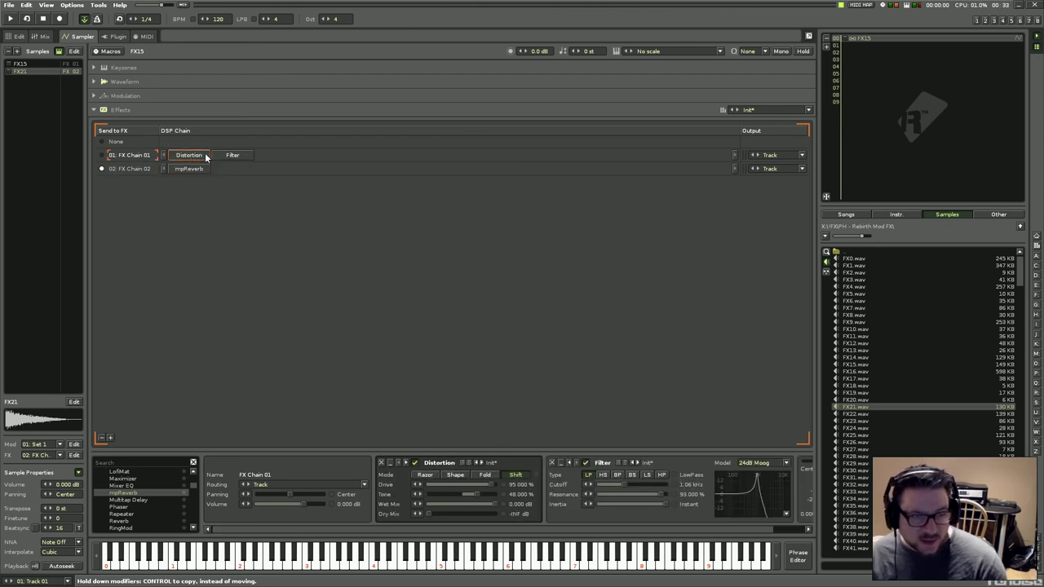
Move the Filter from FX Chain 01 to FX Chain 02, placing it after mpReverb.
drag(205, 158, 268, 171)
mouse_move(233, 170)
mouse_down()
mouse_move(218, 160)
mouse_move(242, 169)
mouse_move(236, 156)
mouse_up()
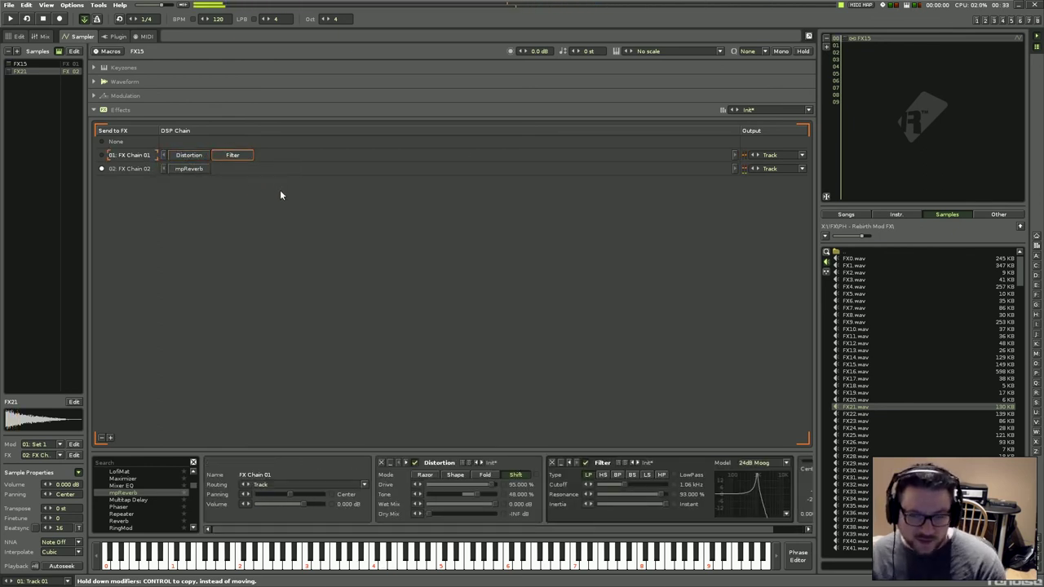
drag(236, 155, 234, 170)
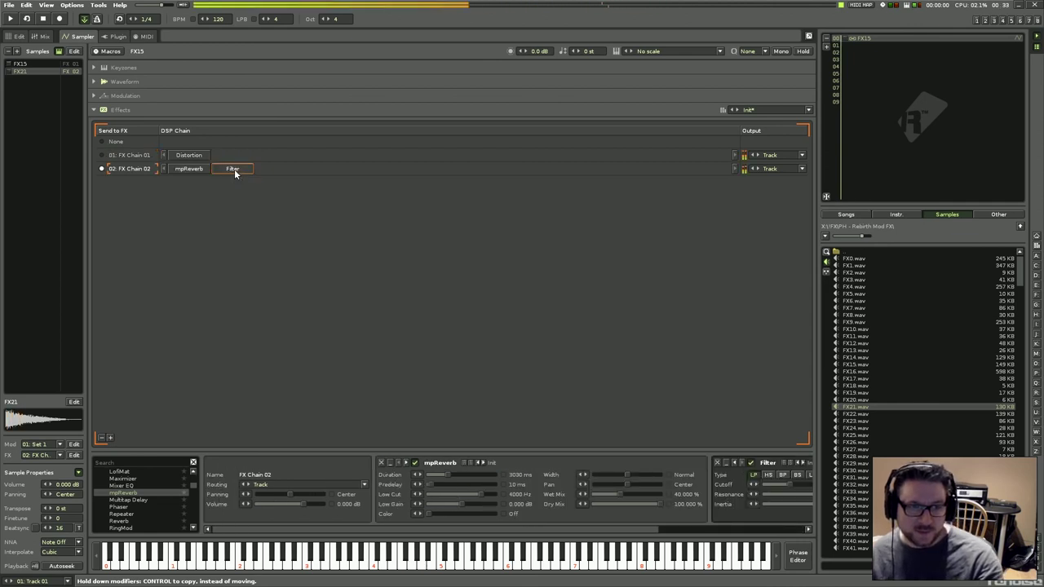
Play notes, then lower the cutoff of the Filter in FX Chain 02 to about 0.62 kHz.
key(c)
key(n)
click(760, 528)
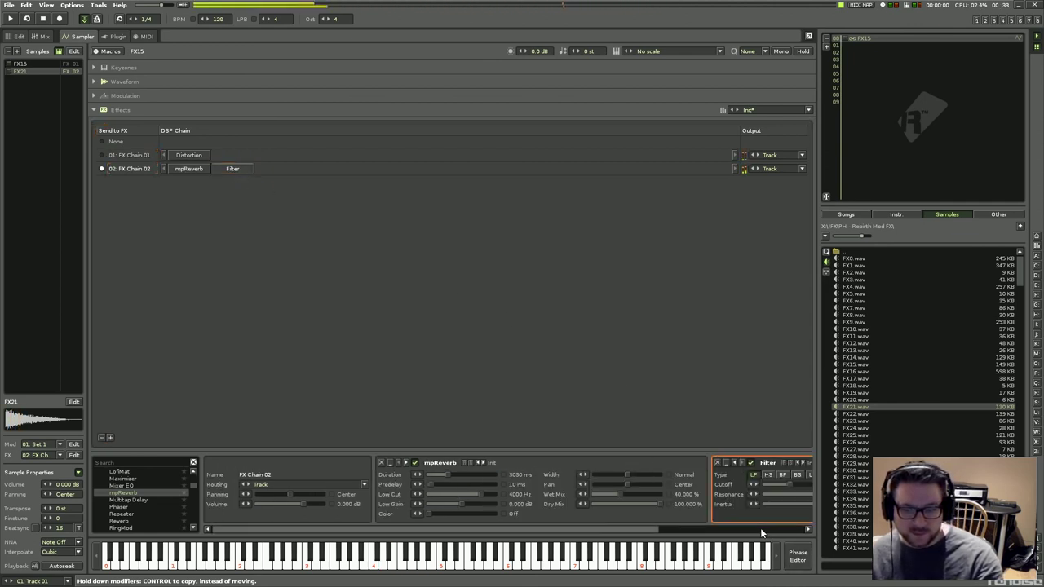
click(760, 528)
drag(580, 485, 585, 484)
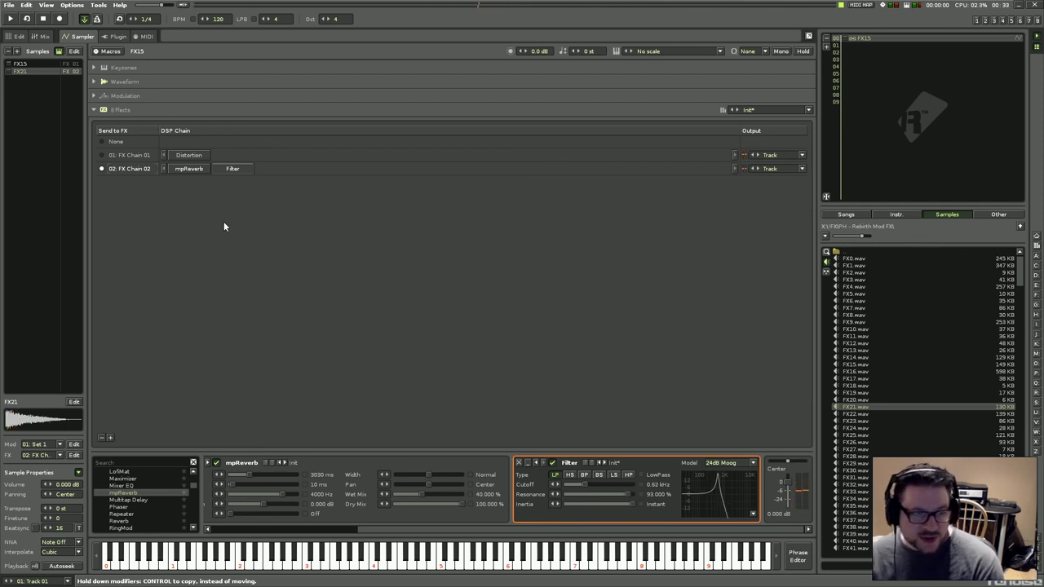
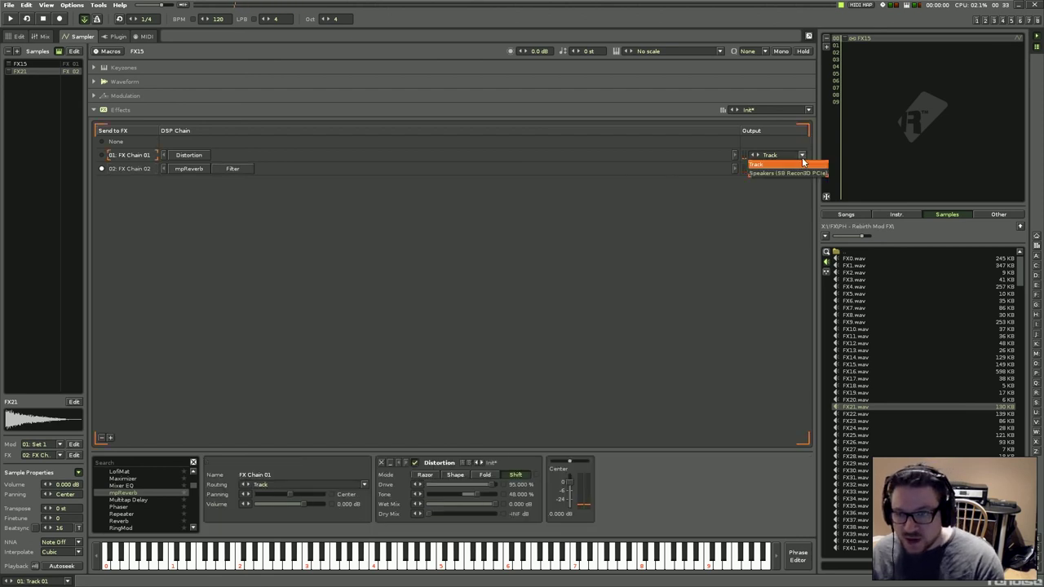
Check the output routing options of FX Chain 01, then play a note through both chains.
click(774, 224)
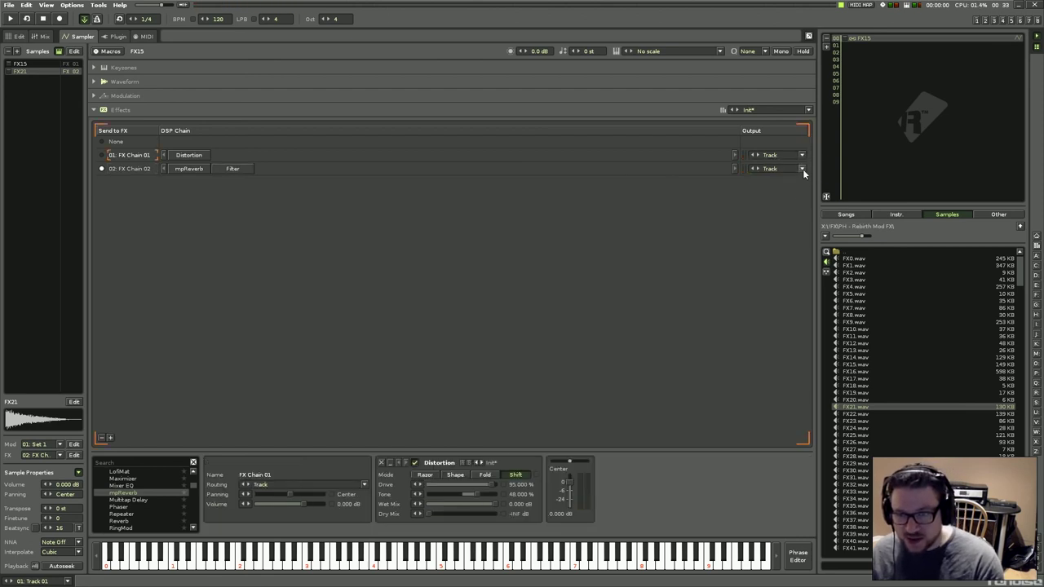
key(t)
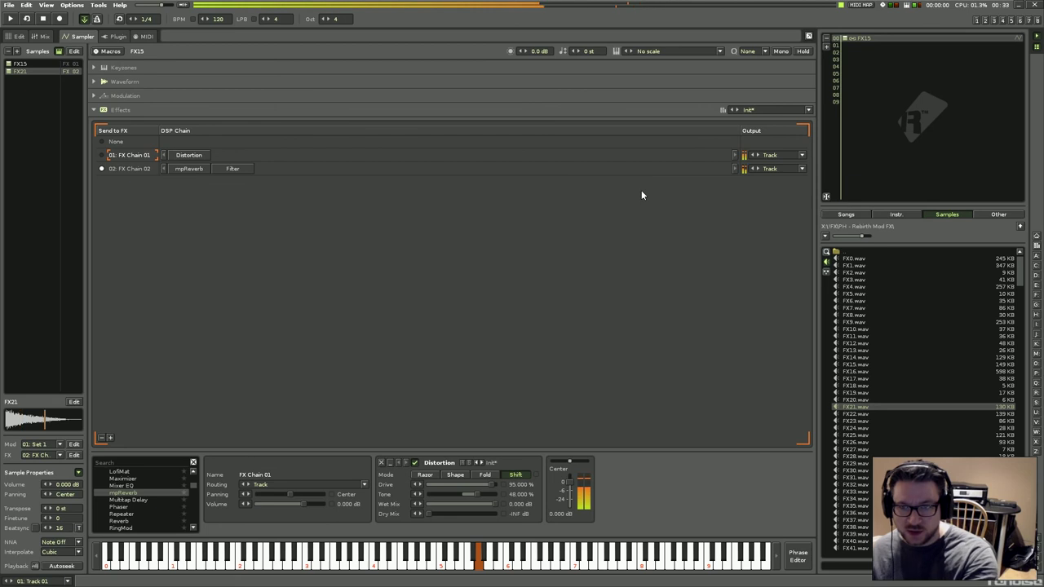
Save FX Chain 01 with its Distortion device as an effects preset named Test.
click(810, 111)
click(810, 111)
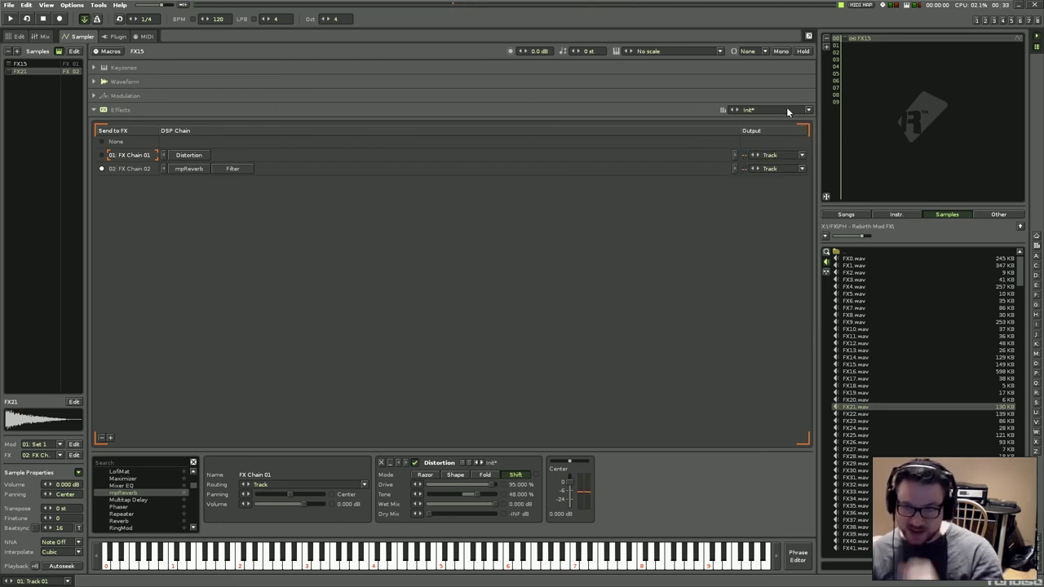
click(810, 112)
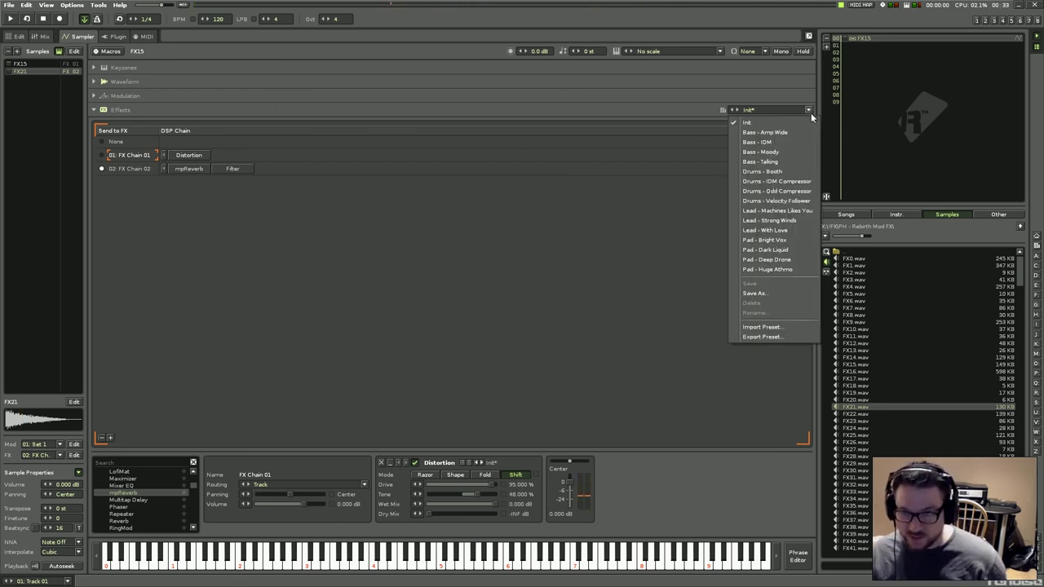
click(775, 337)
text(Test)
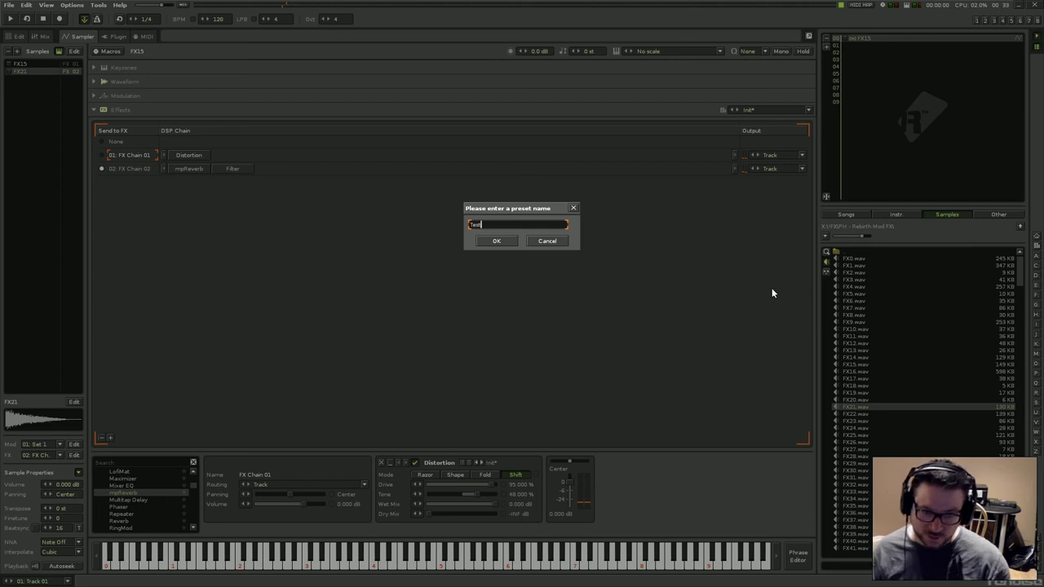
click(496, 241)
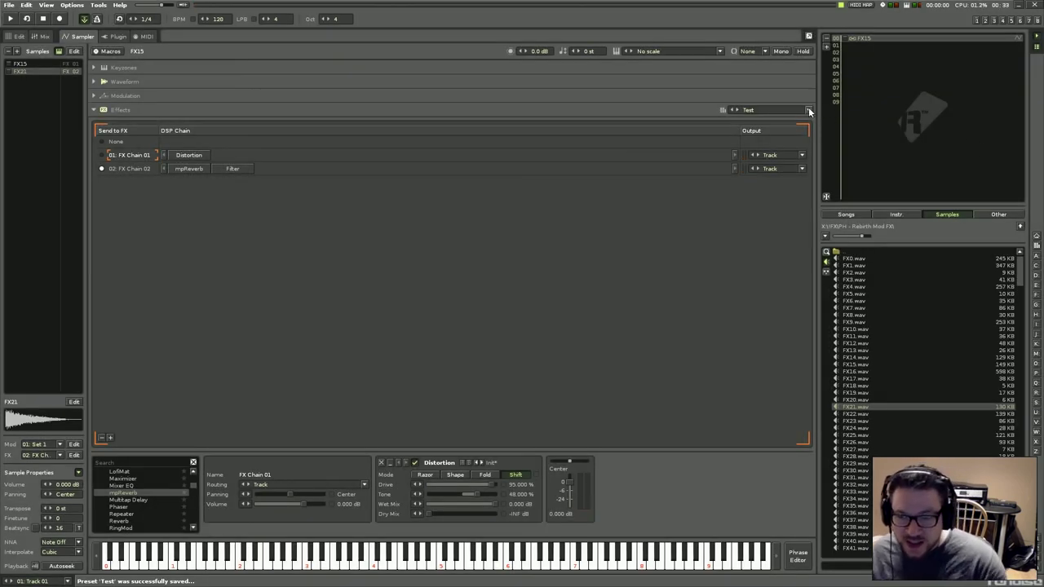
Load FX9.wav from the sample browser into instrument slot 01.
click(869, 328)
click(852, 323)
drag(852, 327, 868, 47)
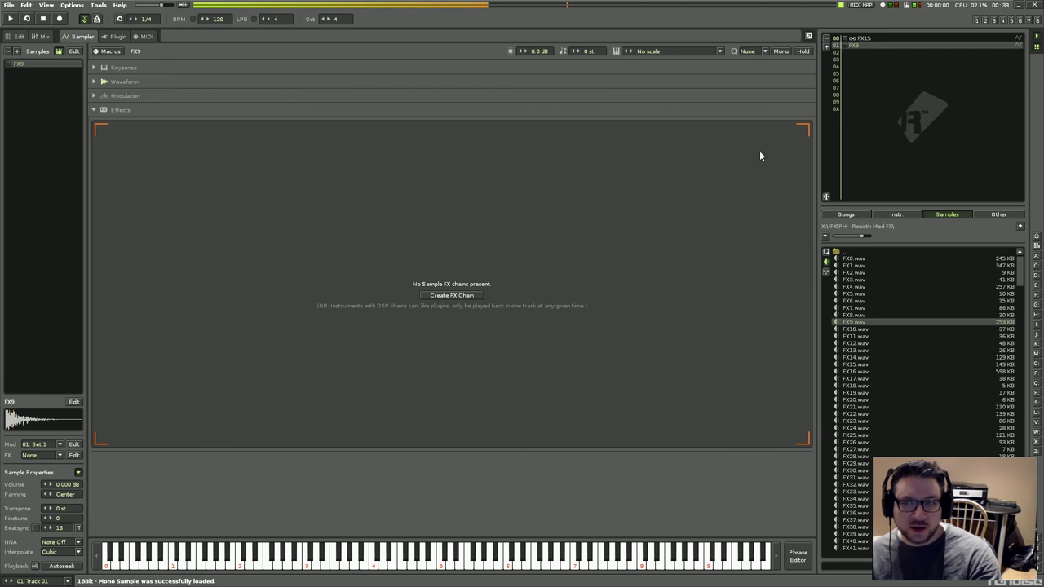
Create an FX chain for the FX9 instrument and load the Test preset into it.
click(453, 295)
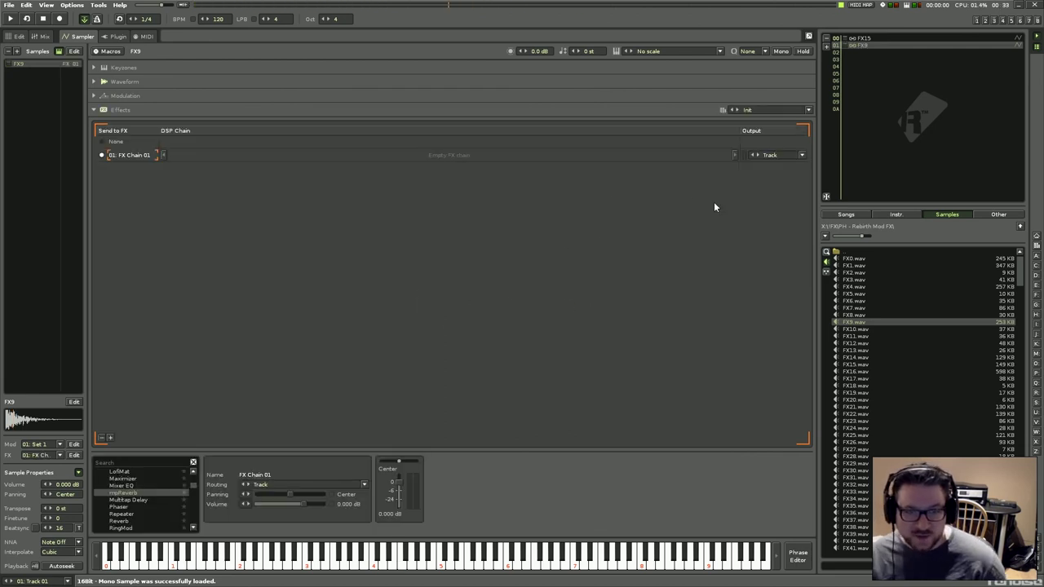
click(808, 109)
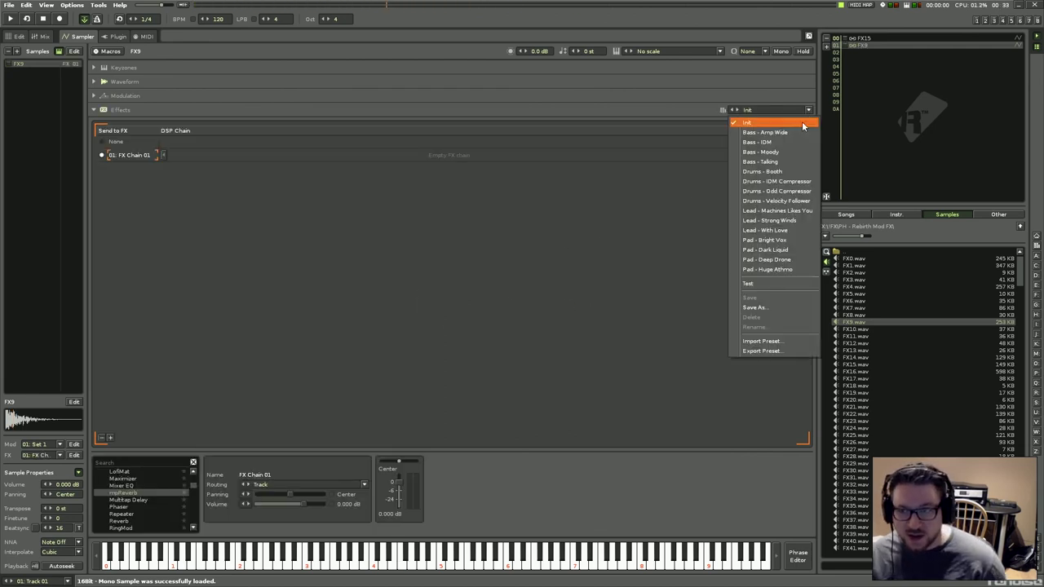
click(767, 283)
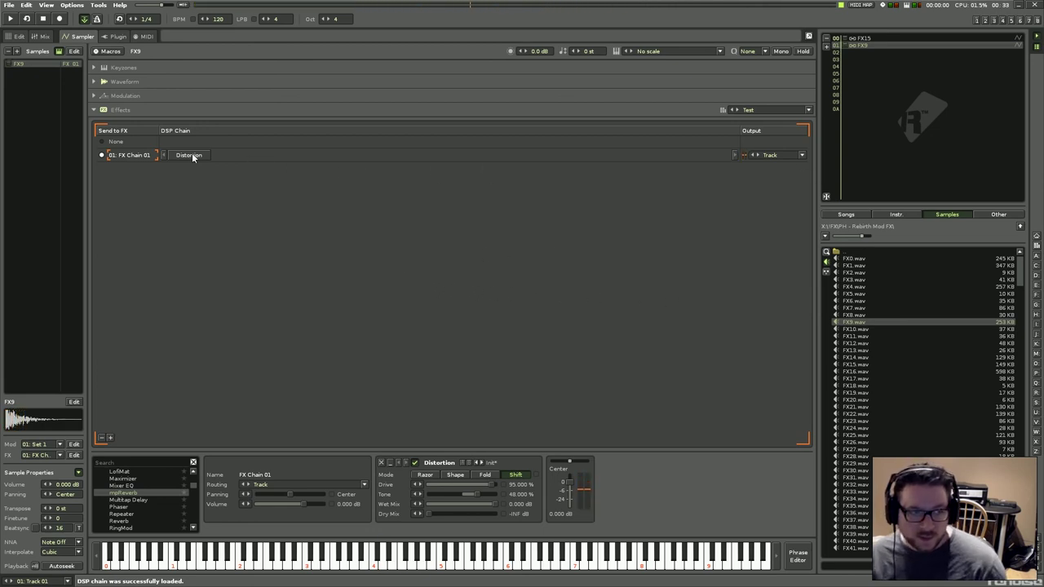
Return to the FX15 instrument and compare the presets shown for its two FX chains.
click(870, 39)
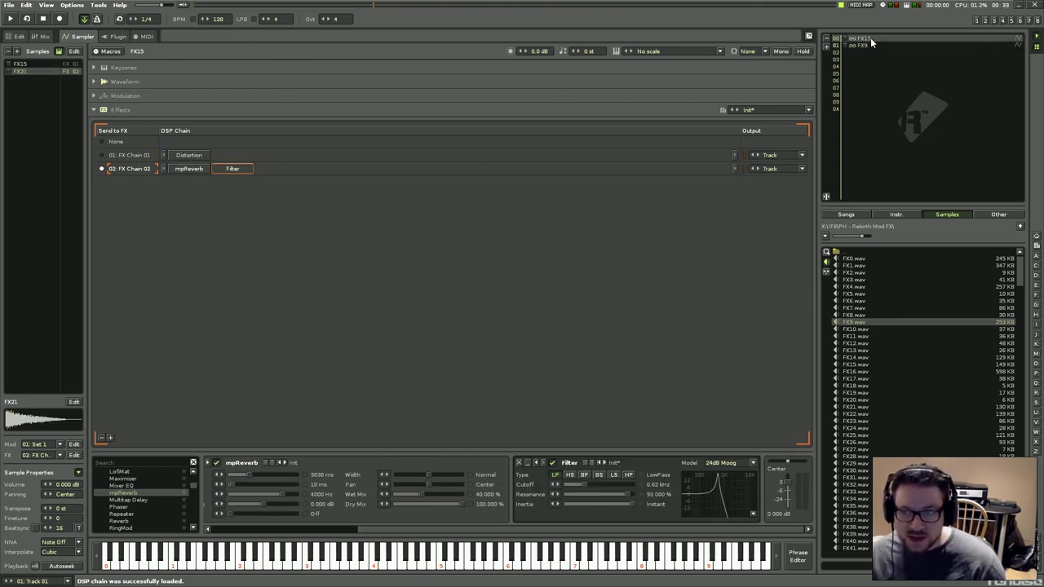
click(132, 156)
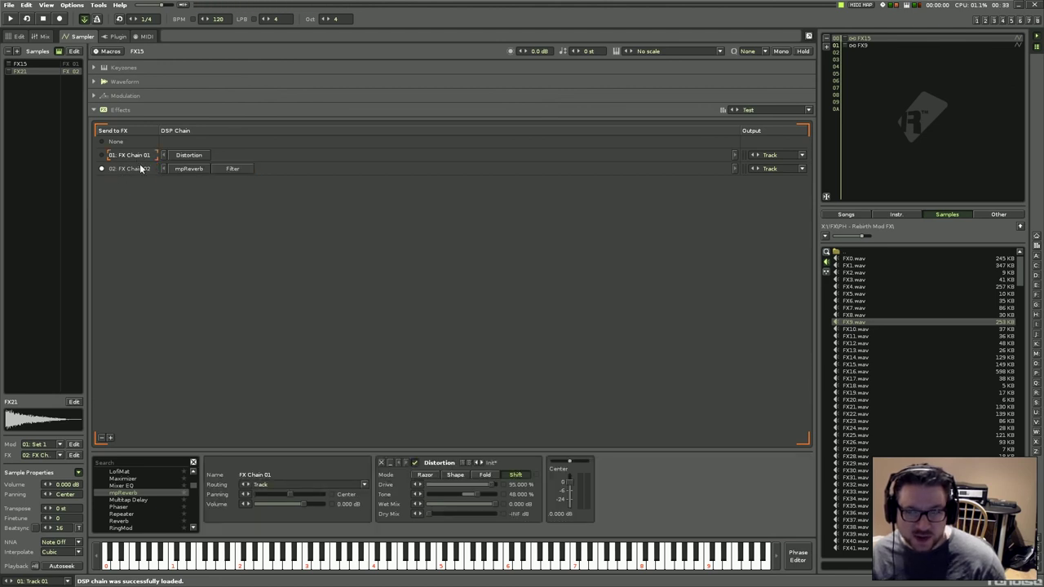
click(140, 169)
click(140, 160)
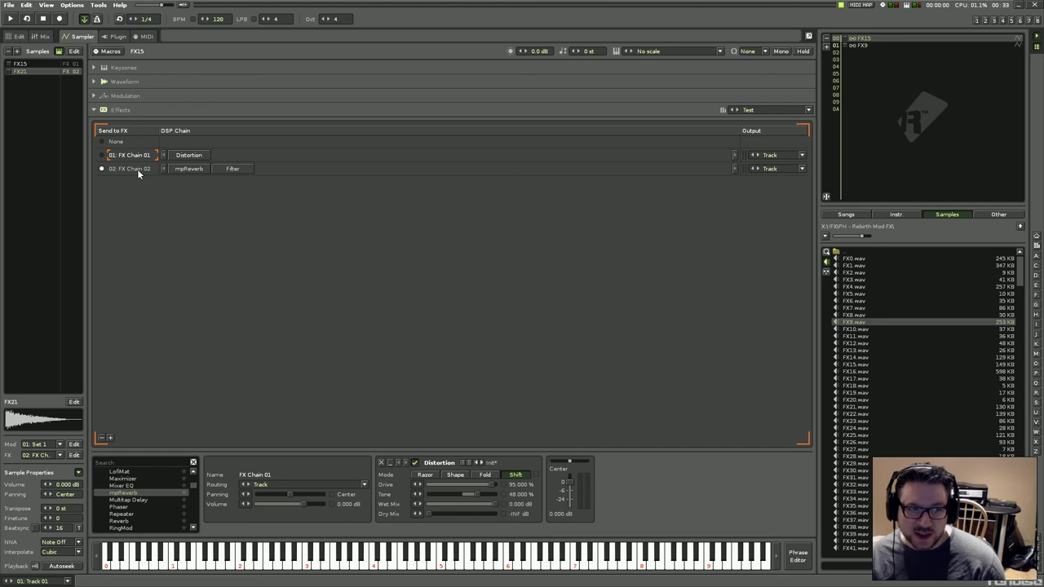
Save FX Chain 02 with mpReverb and Filter as preset Test, overwriting the existing preset.
click(137, 168)
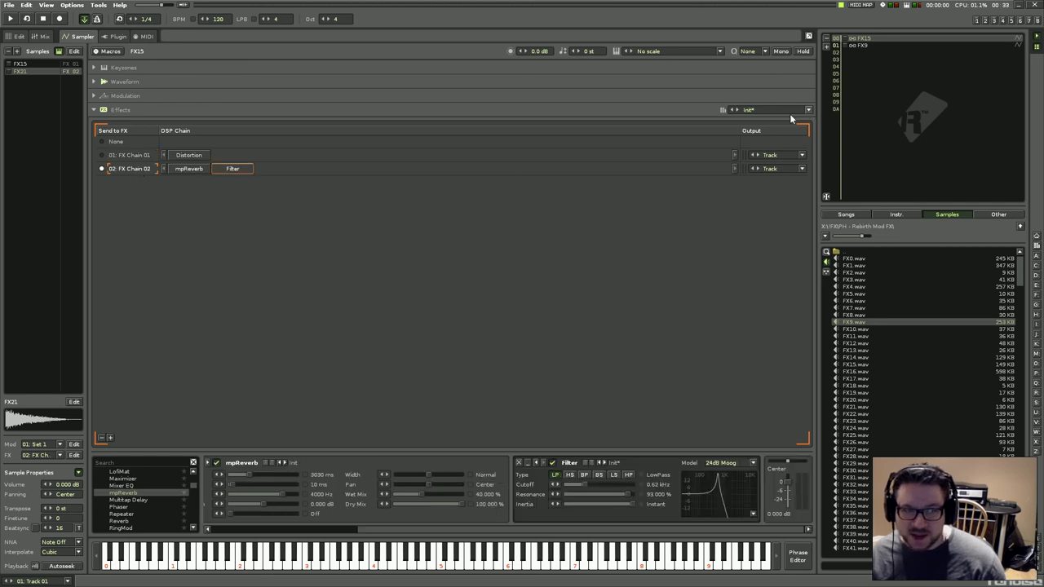
click(808, 110)
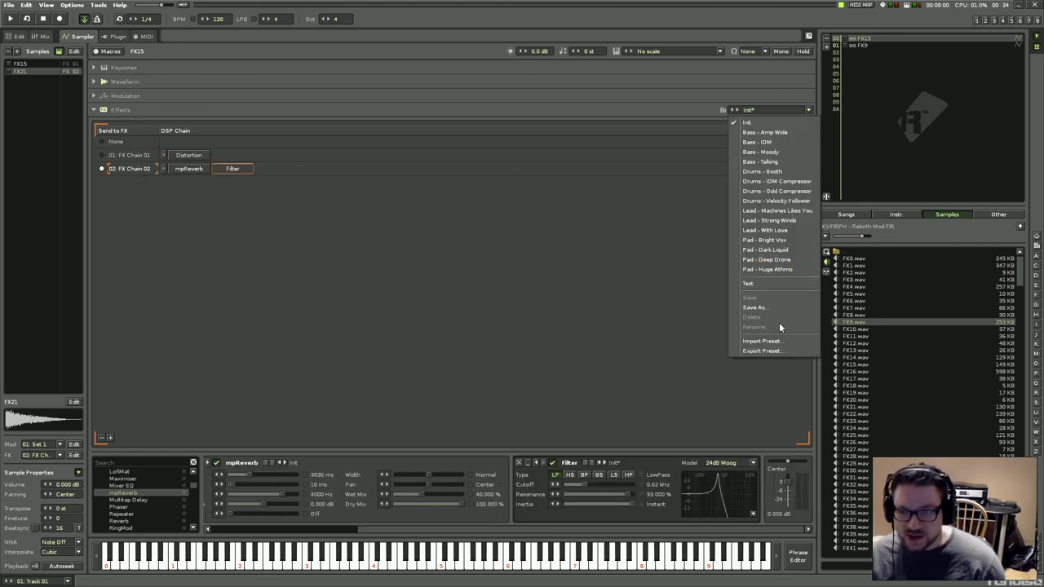
click(779, 323)
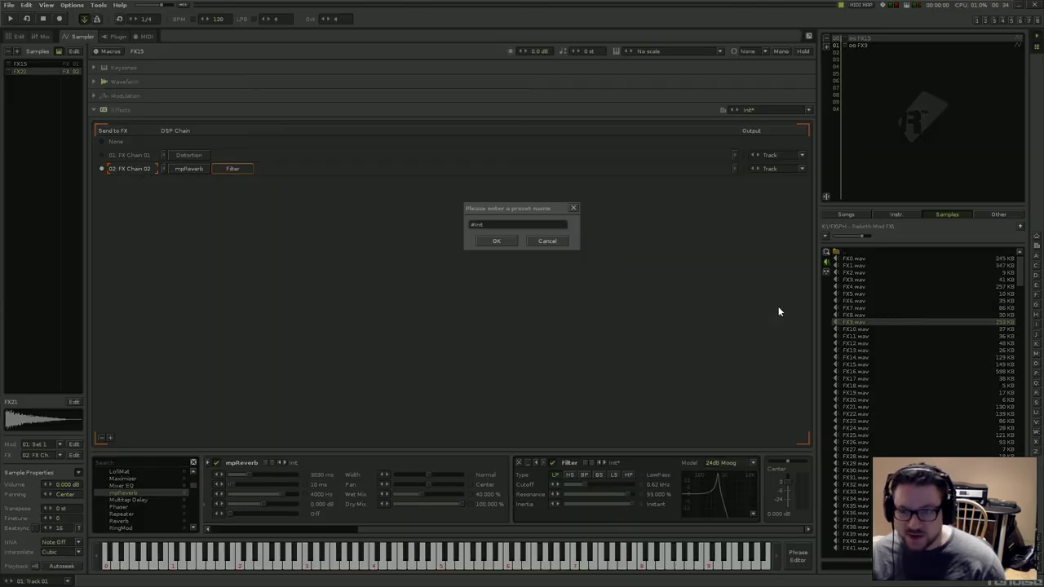
click(495, 241)
click(499, 254)
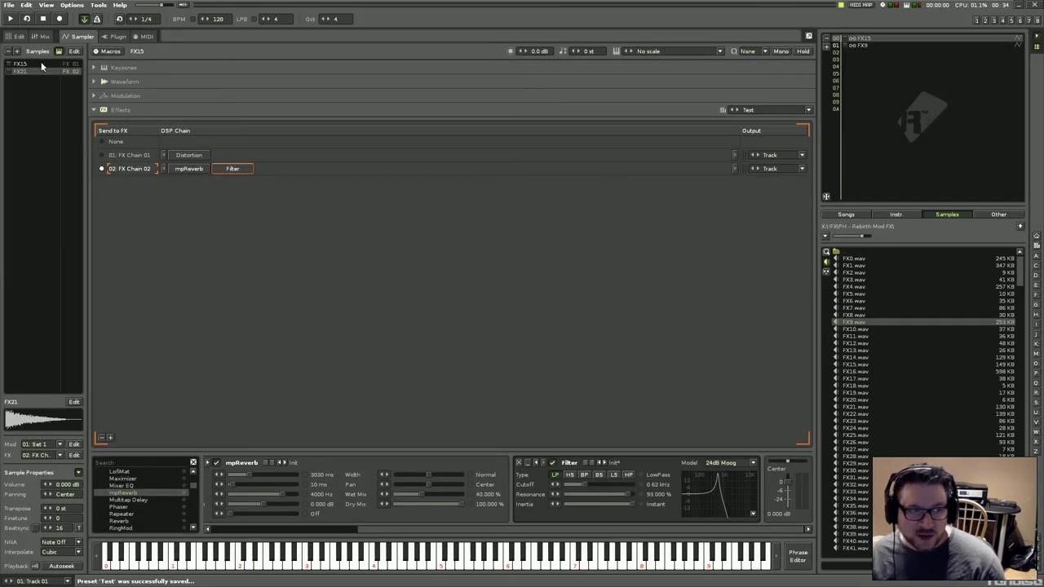
Load the updated Test preset into FX Chain 01 of the FX9 instrument.
click(883, 46)
click(808, 109)
click(766, 284)
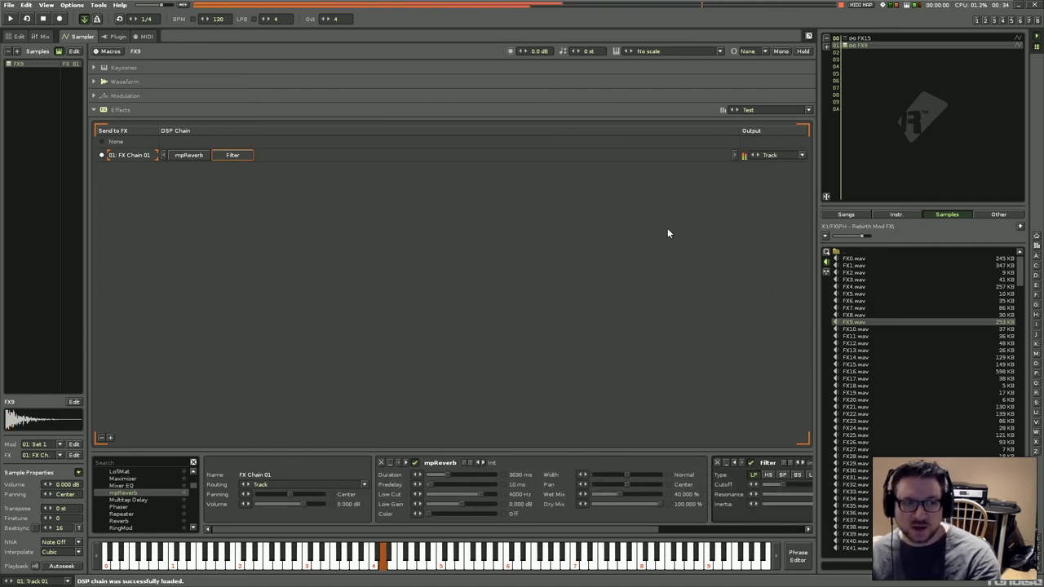
Switch between the FX15 and FX9 instruments to compare their sound and effect chains.
click(884, 39)
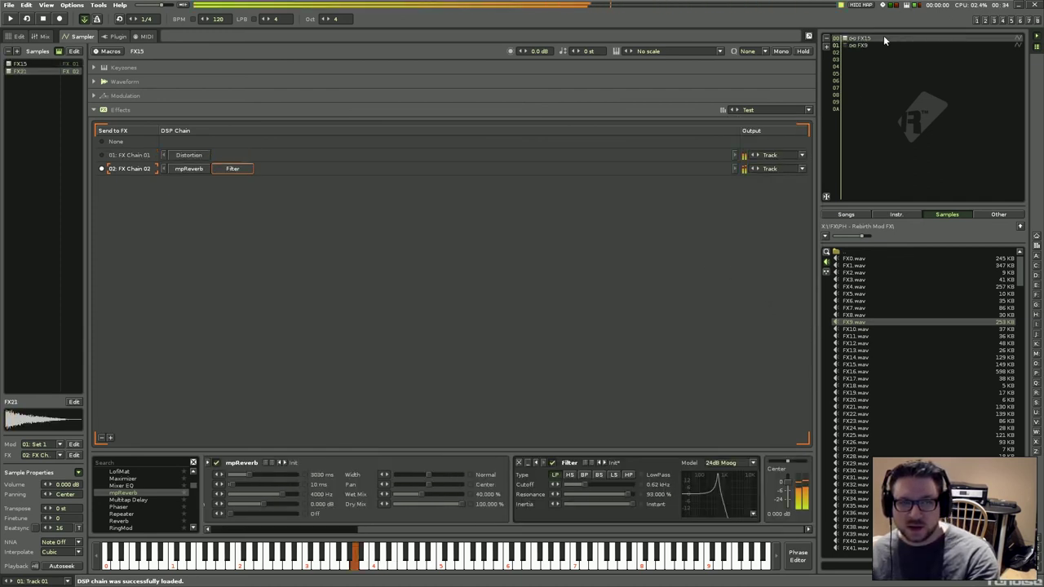
click(877, 45)
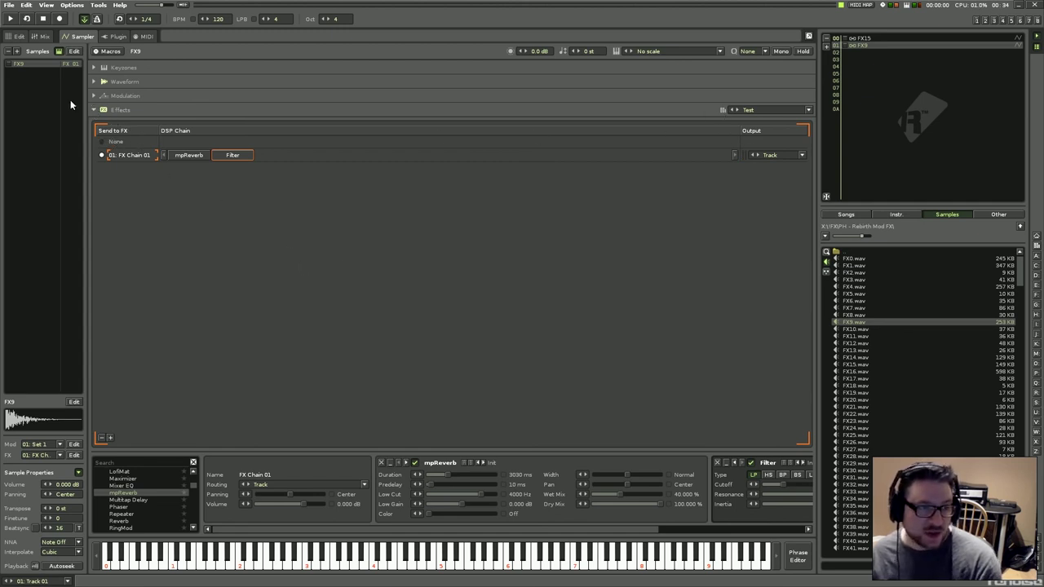
click(875, 38)
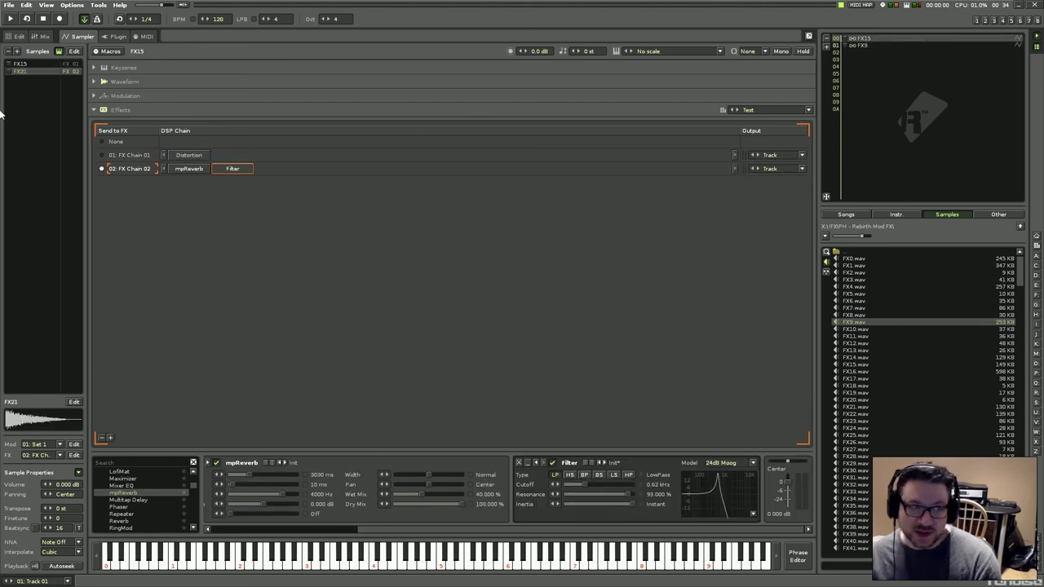
Select the FX15 and FX21 samples together in the FX15 instrument.
click(21, 64)
click(22, 71)
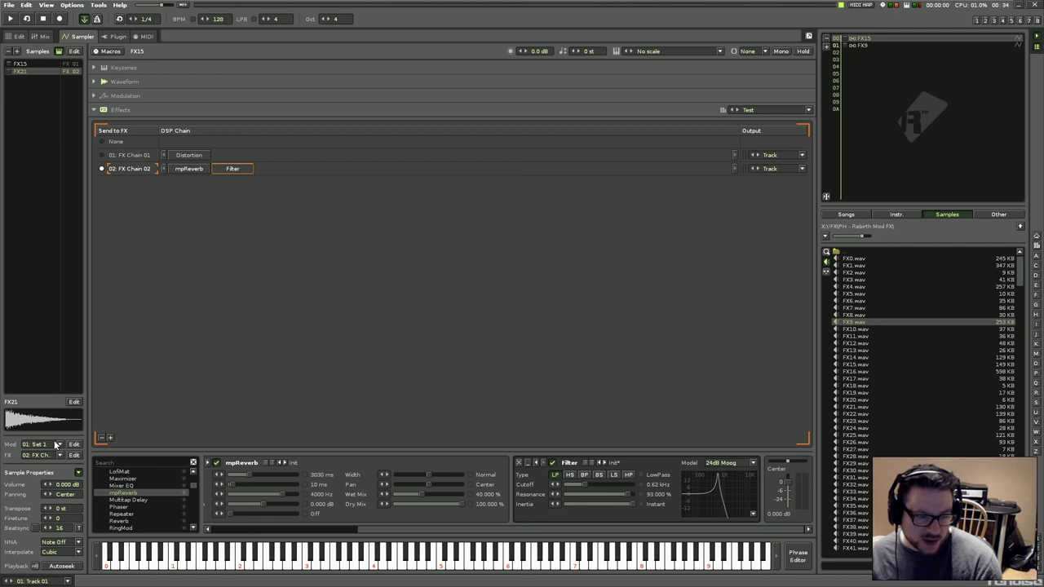
shift+click(25, 64)
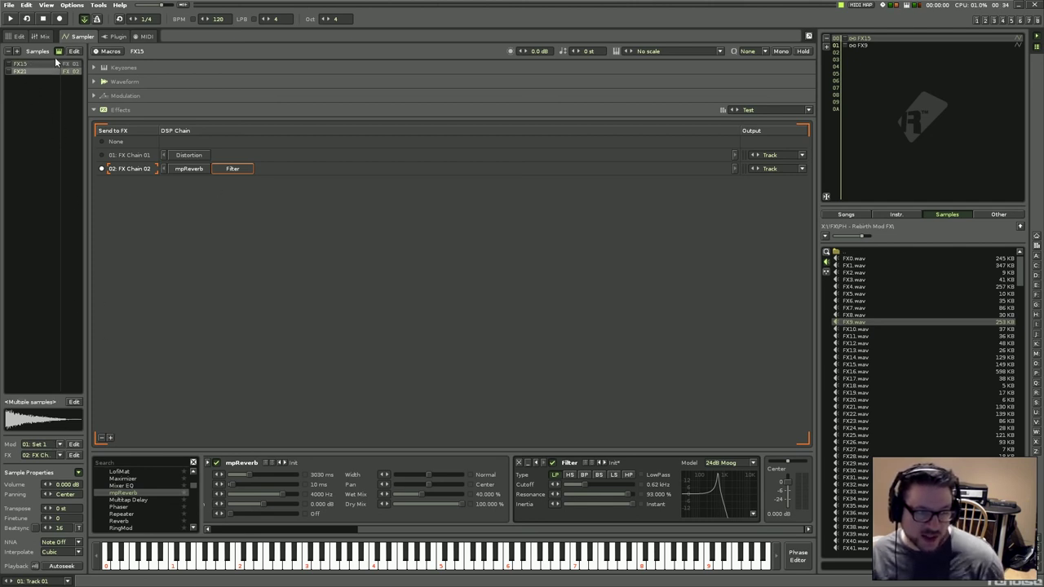
click(35, 67)
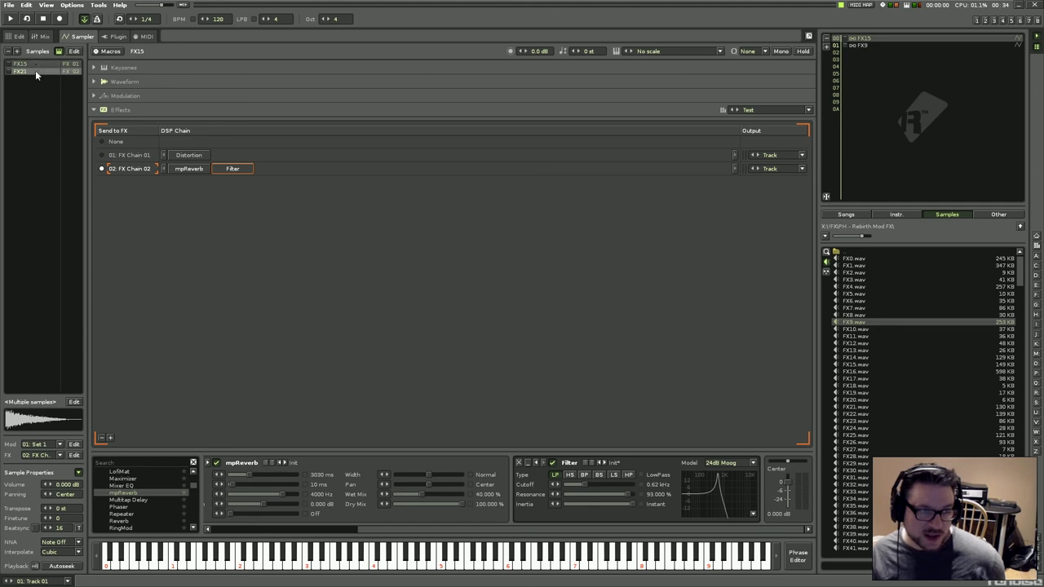
shift+click(36, 71)
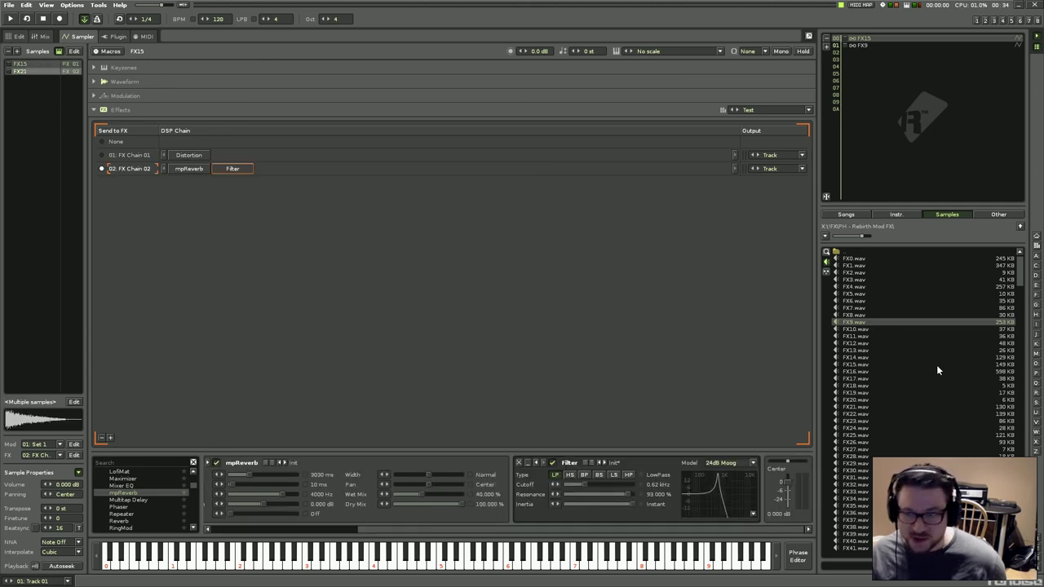
Add samples FX30 through FX35 from the browser to the FX15 instrument's sample list and play a note.
click(873, 413)
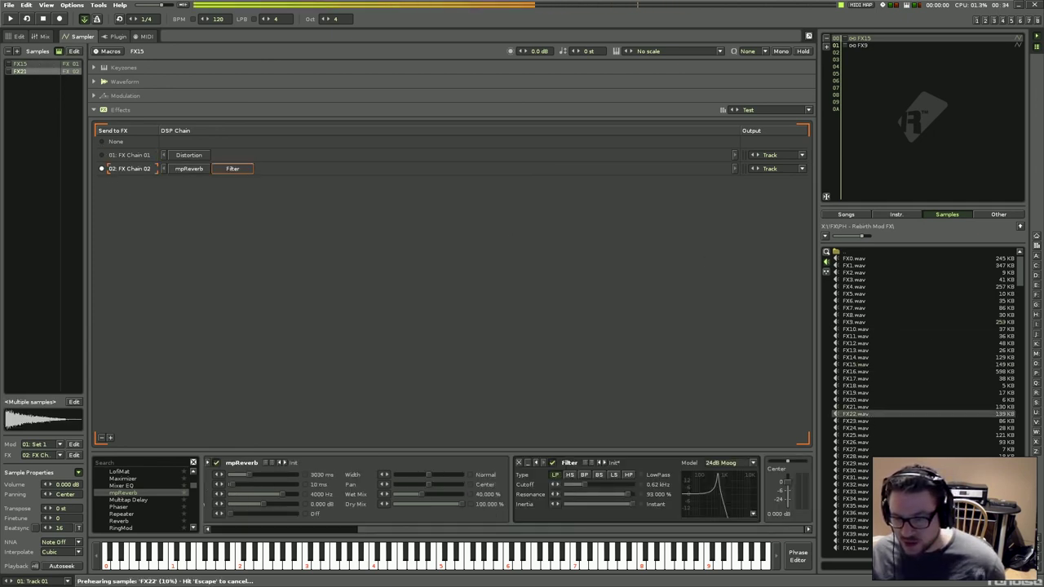
click(862, 471)
shift+click(863, 505)
drag(862, 482, 9, 165)
drag(866, 476, 28, 100)
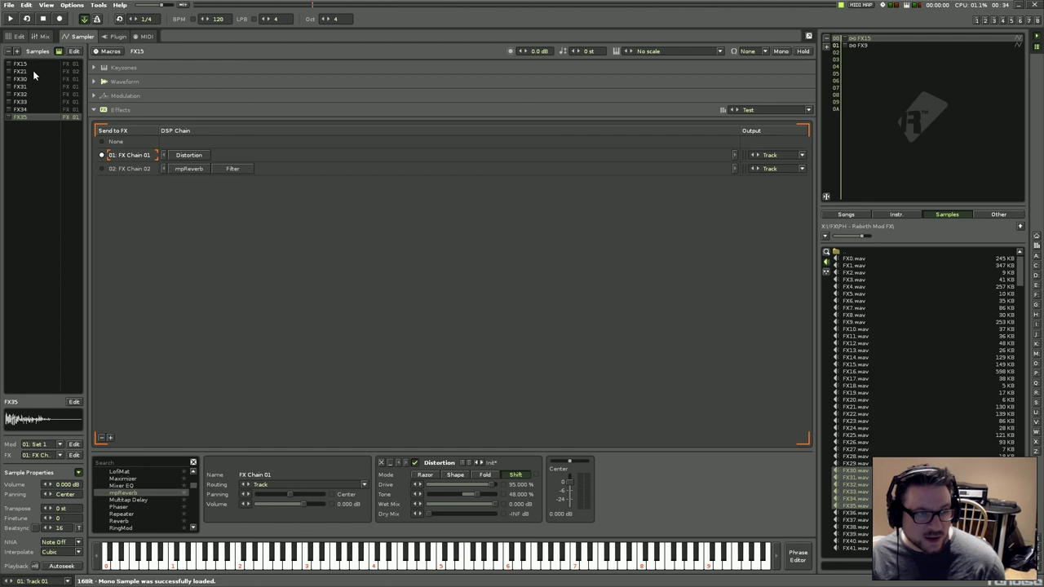
key(z)
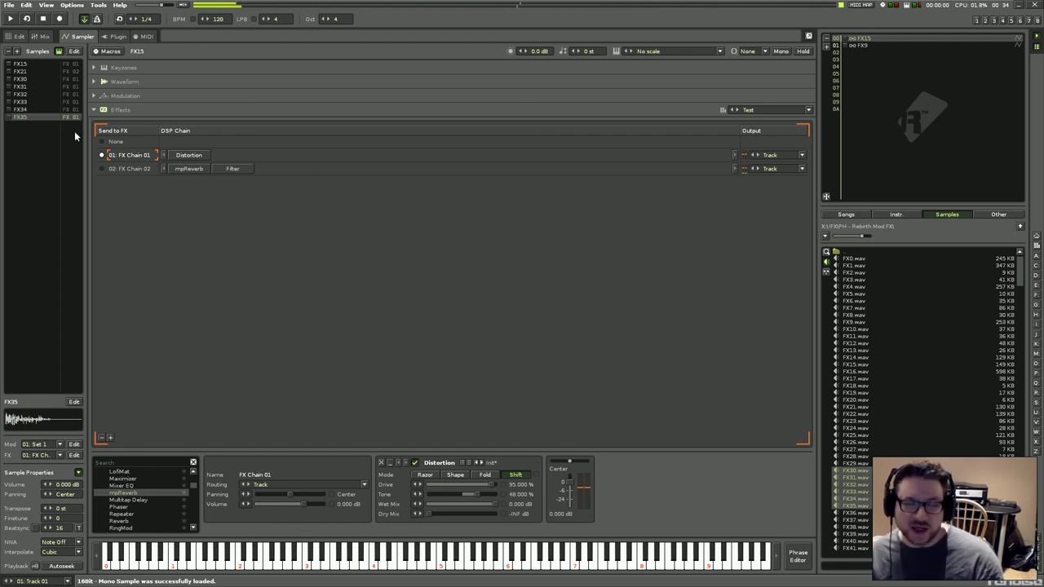
Assign all samples from FX15 through FX35 to FX Chain 02 and play notes to hear them.
shift+click(31, 62)
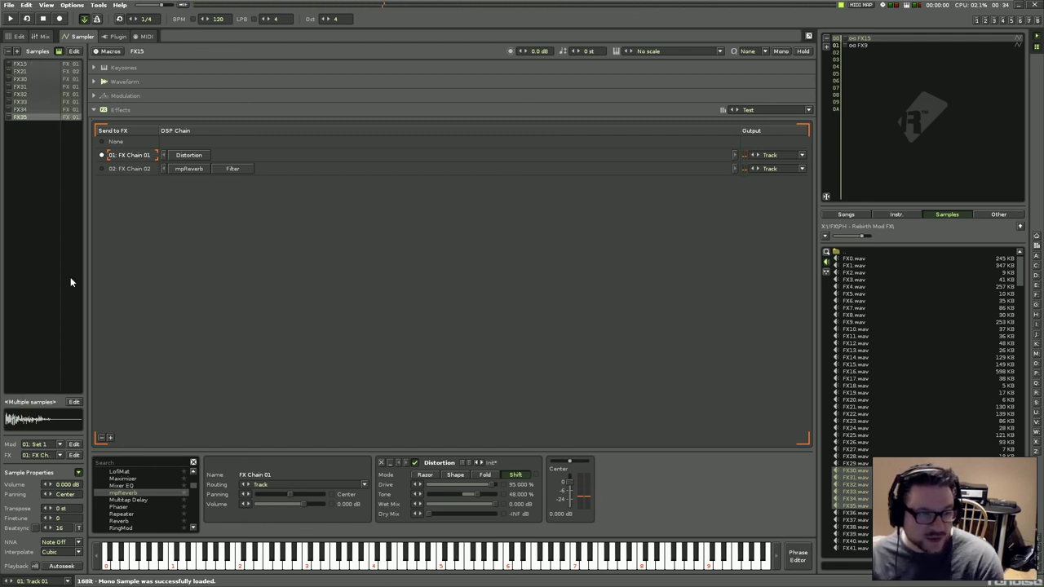
click(59, 455)
click(45, 437)
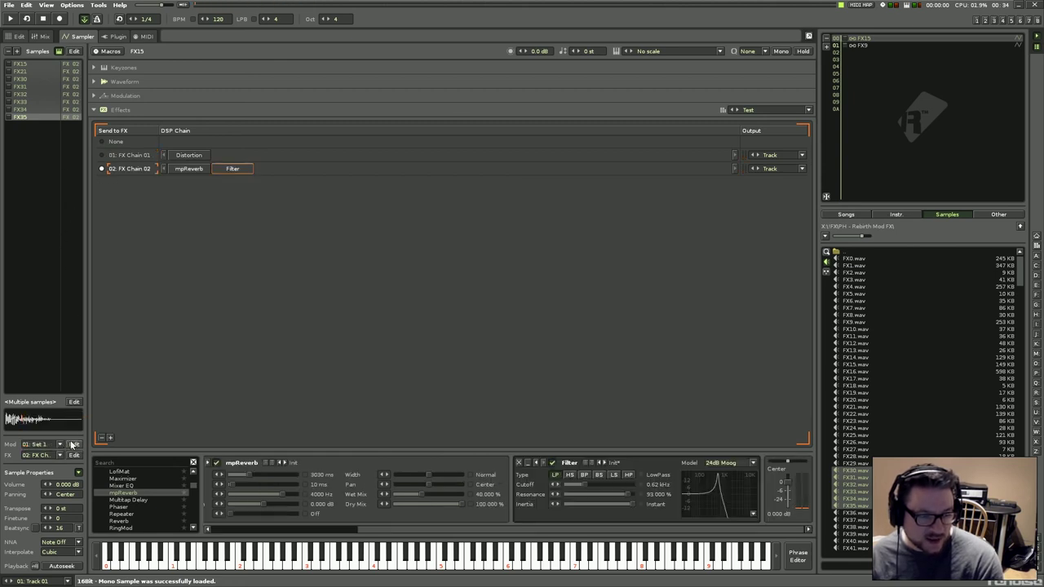
key(v)
key(m)
key(c)
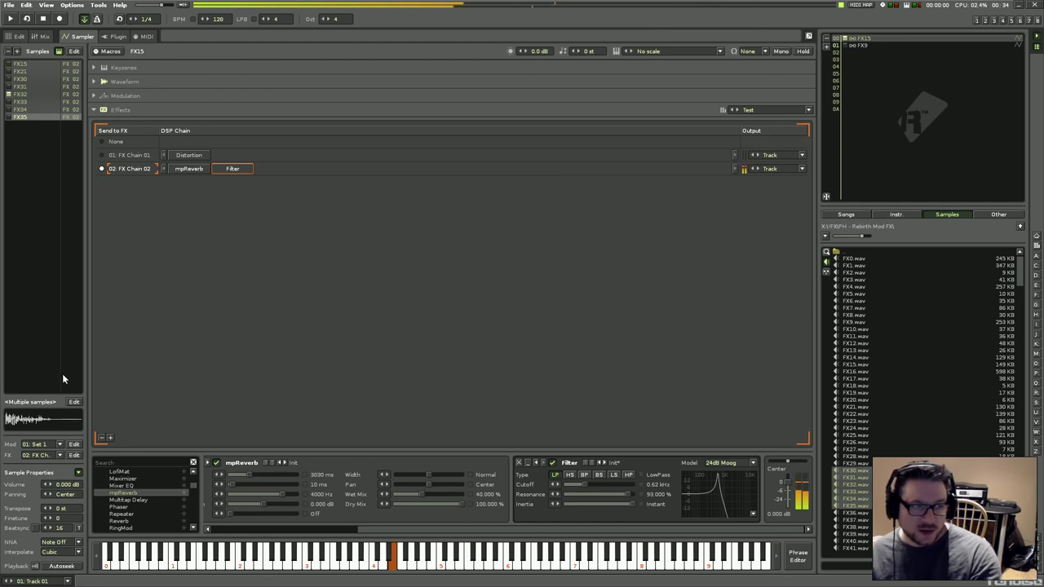
Check the modulation set choices for the selected samples.
click(60, 445)
click(62, 447)
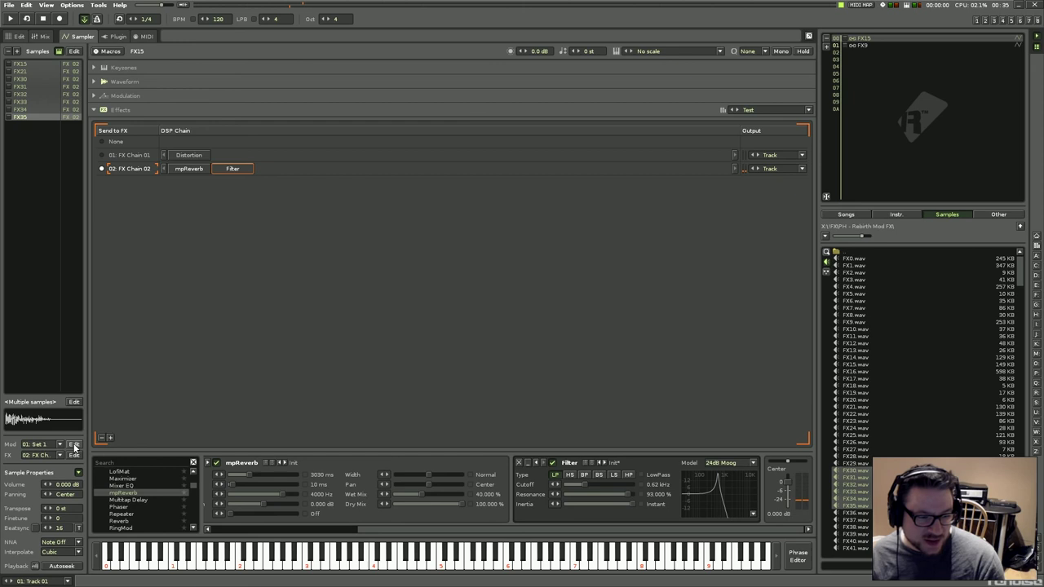
Open modulation Set 1 of the selected samples and check the available commands for the FX15 instrument.
click(74, 444)
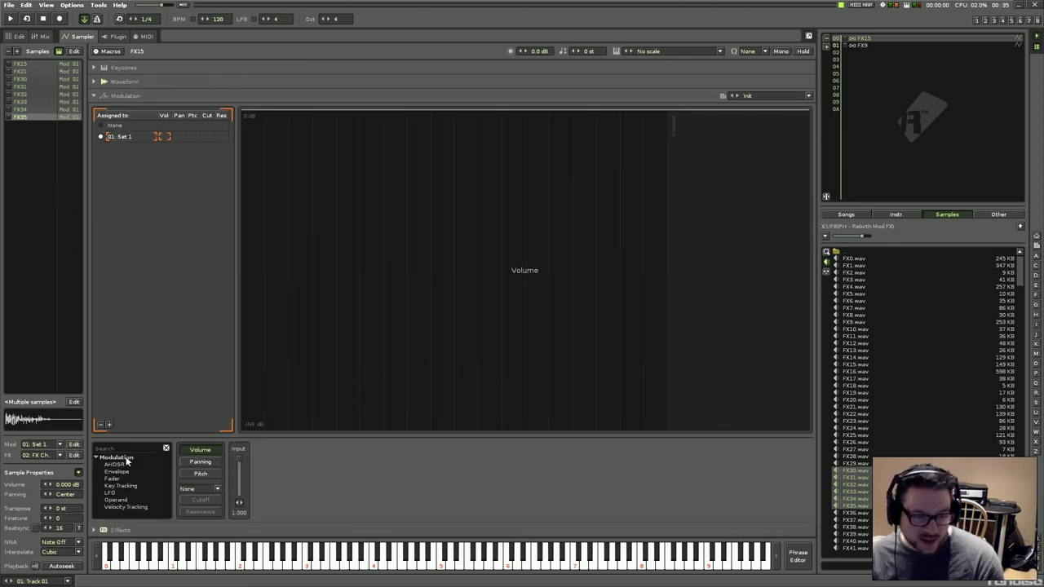
right_click(873, 37)
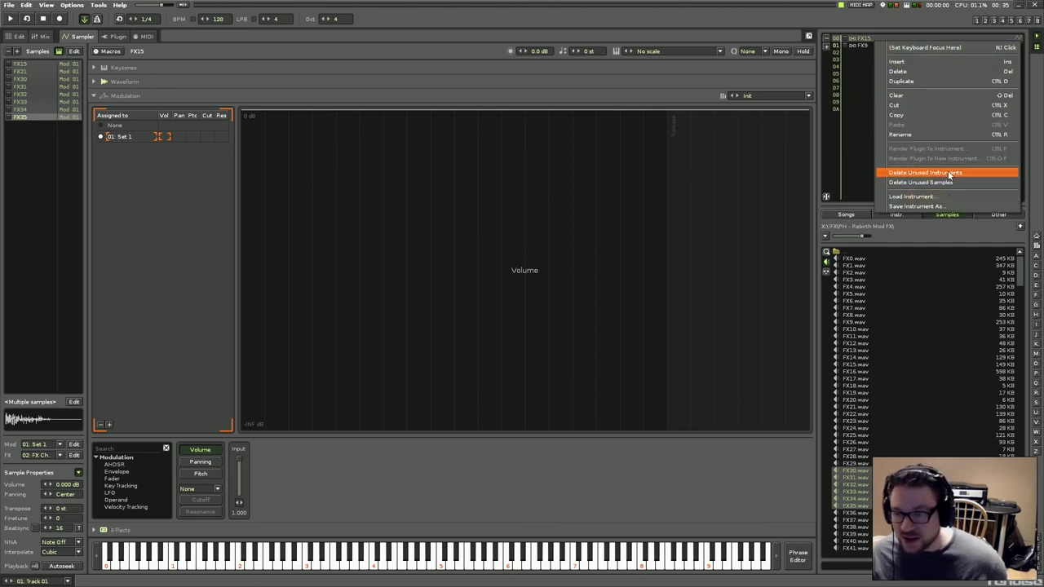
click(858, 49)
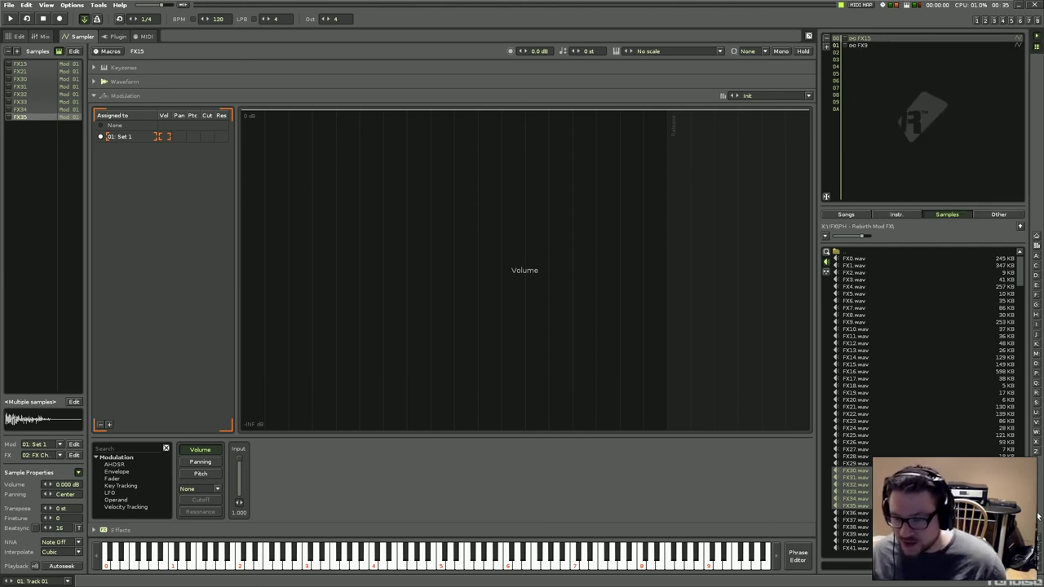
Load the ARP 2600 Bass instrument from the browser into slot 02 and check its available commands.
click(895, 214)
drag(860, 269, 868, 53)
right_click(867, 48)
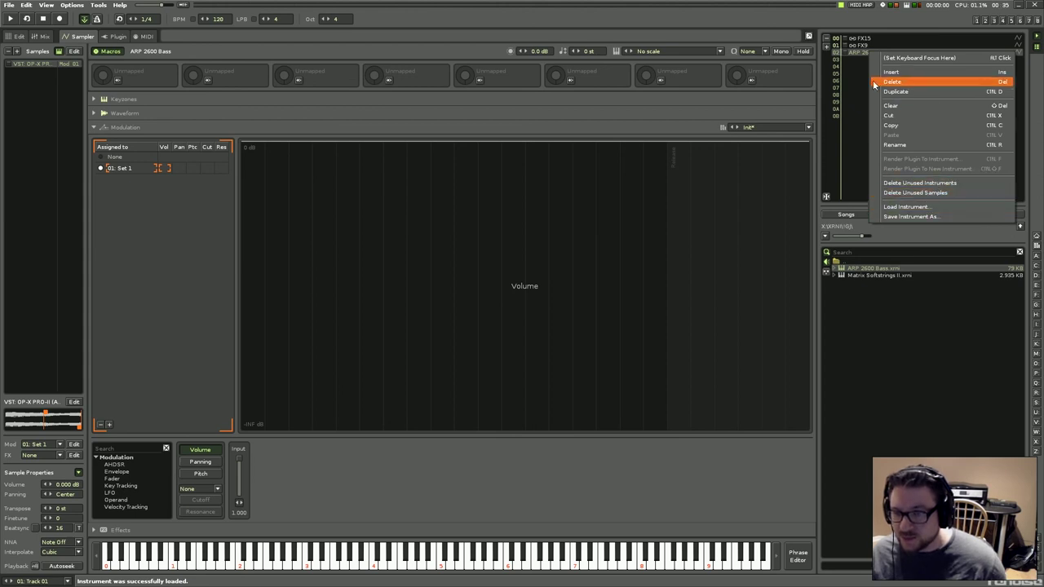
click(858, 49)
Load lead_05.xrni from the Beatslaughter Instruments Lead folder into empty instrument slot 03.
right_click(855, 56)
click(879, 53)
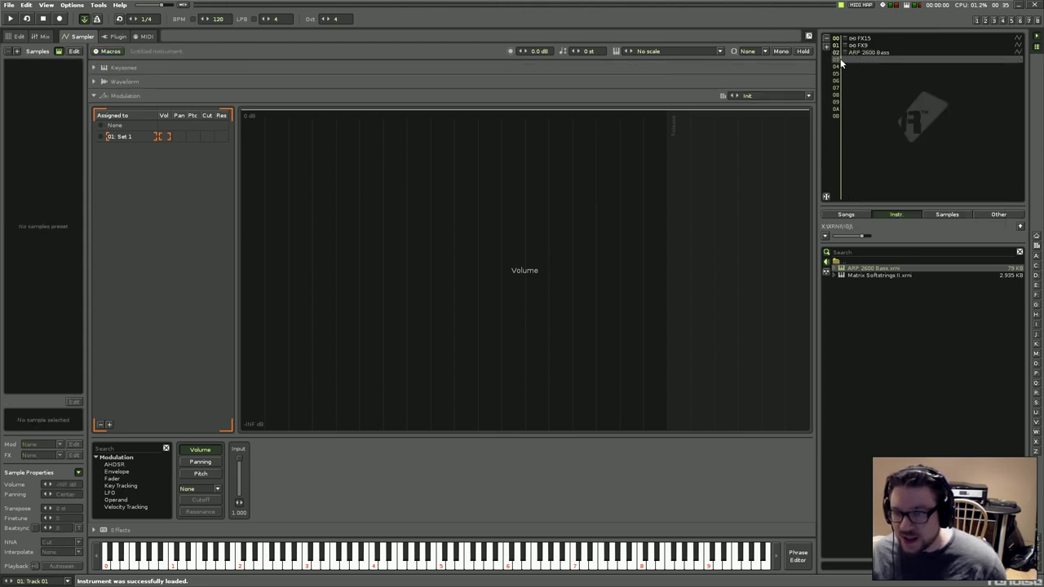
click(1037, 551)
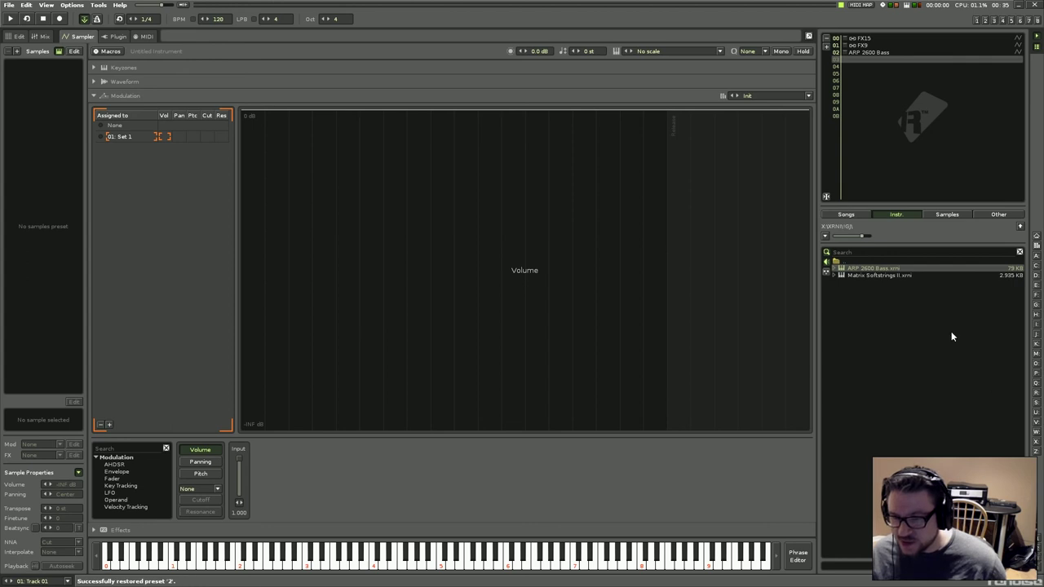
click(1021, 228)
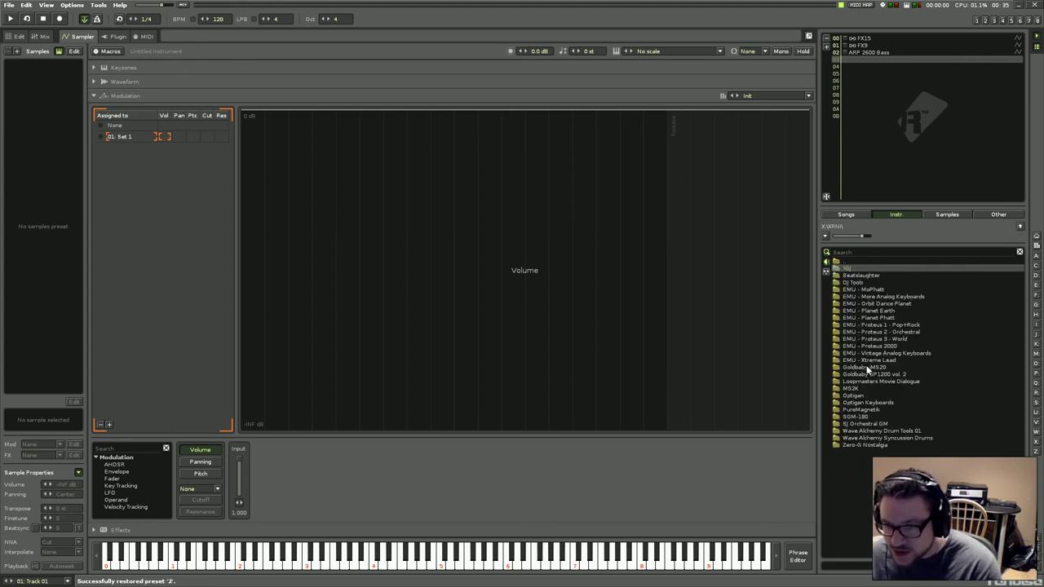
click(858, 276)
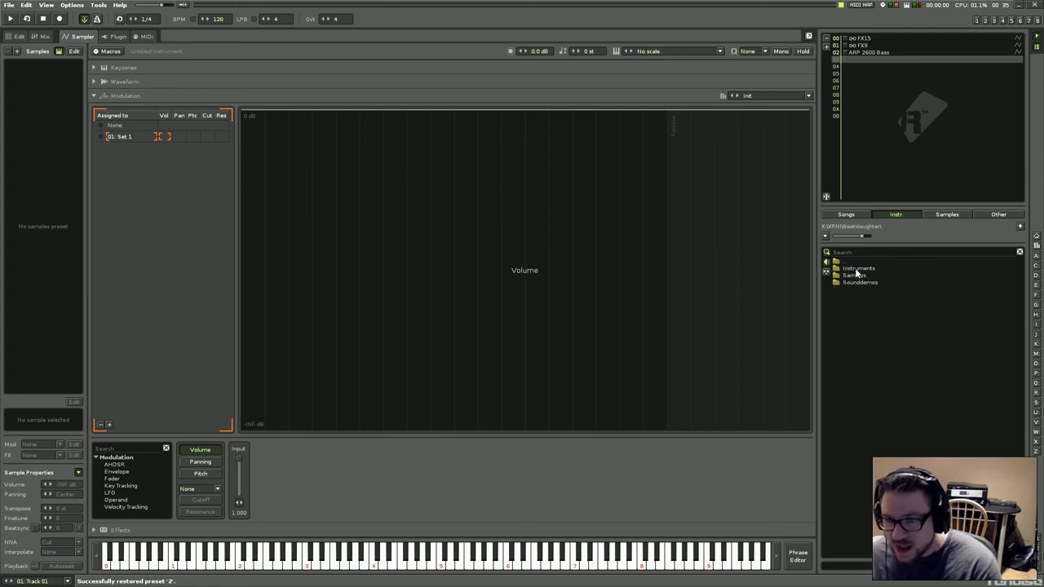
click(858, 268)
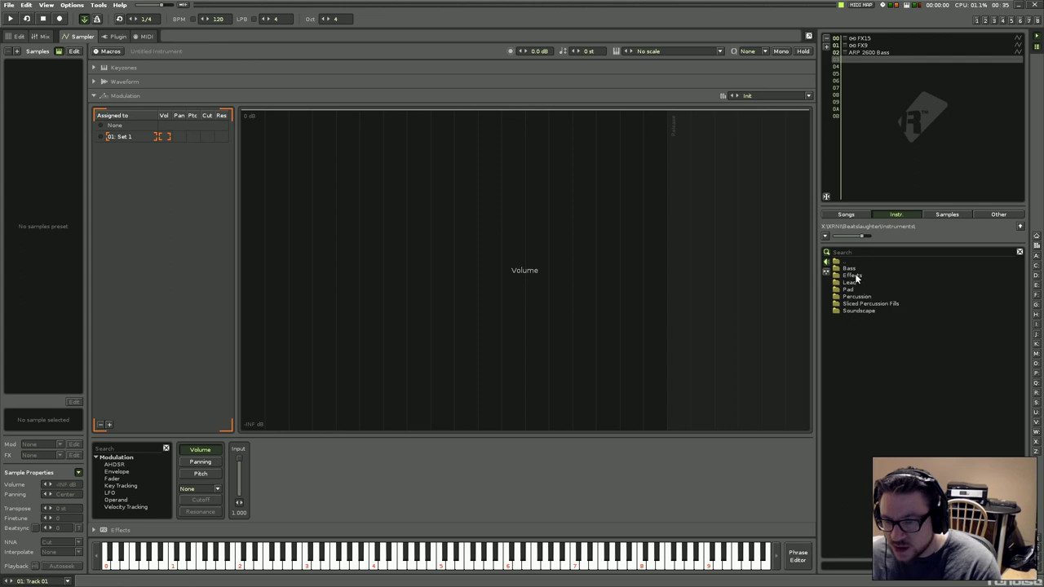
click(852, 282)
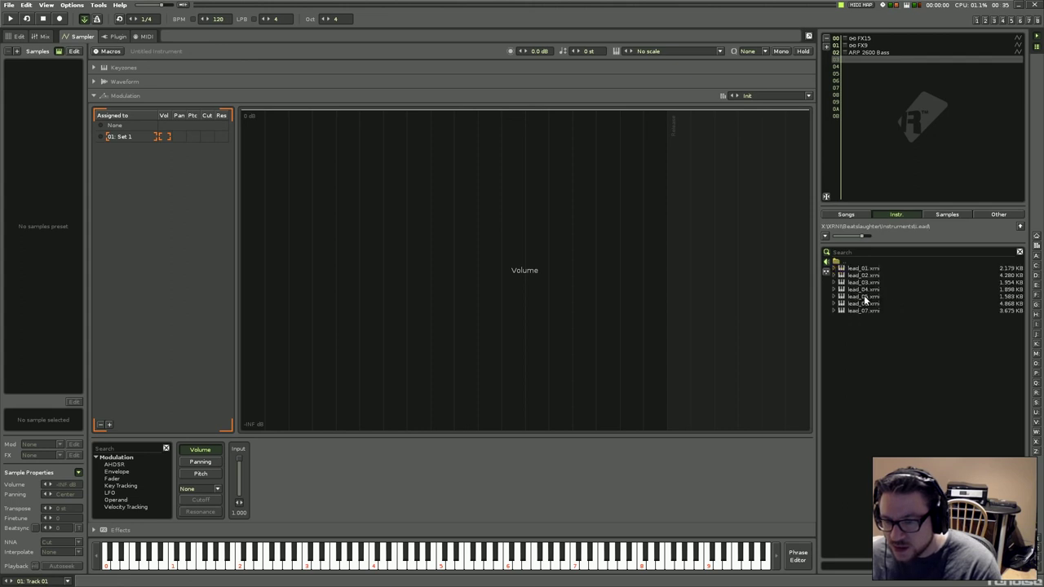
double_click(857, 297)
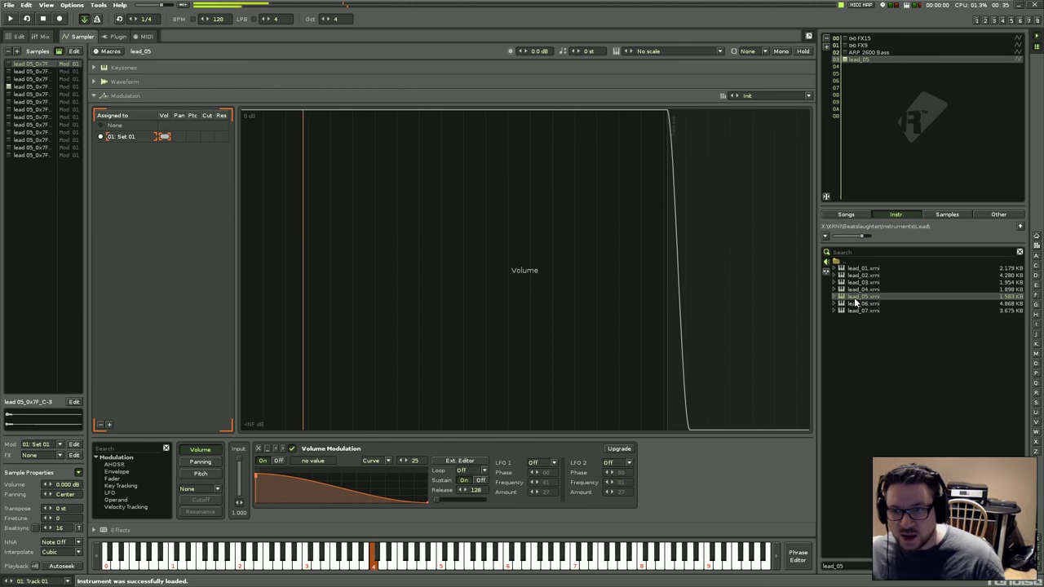
Upgrade the lead_05 instrument's deprecated modulation devices and play notes to hear the result.
right_click(858, 62)
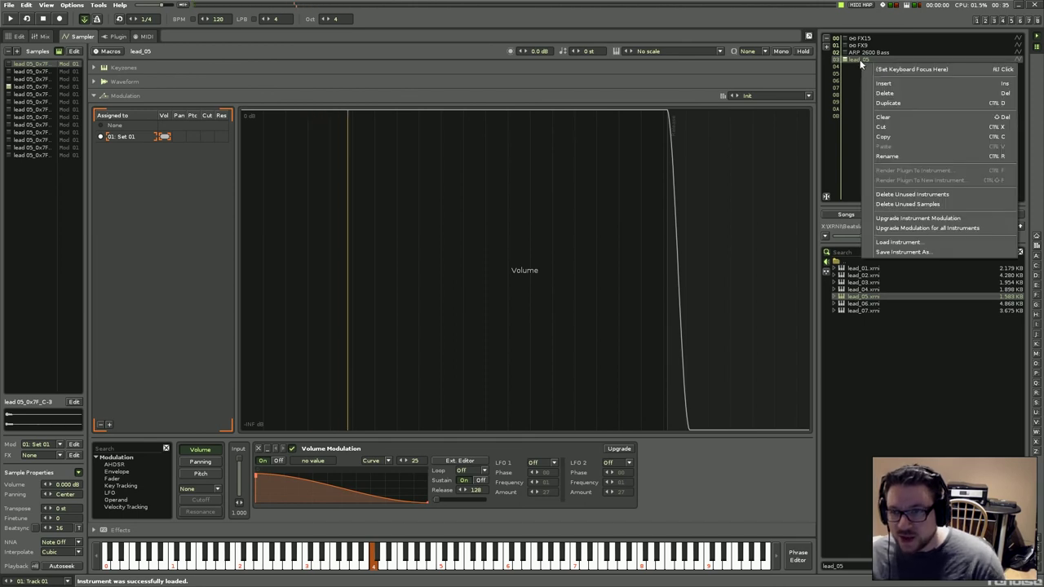
click(983, 218)
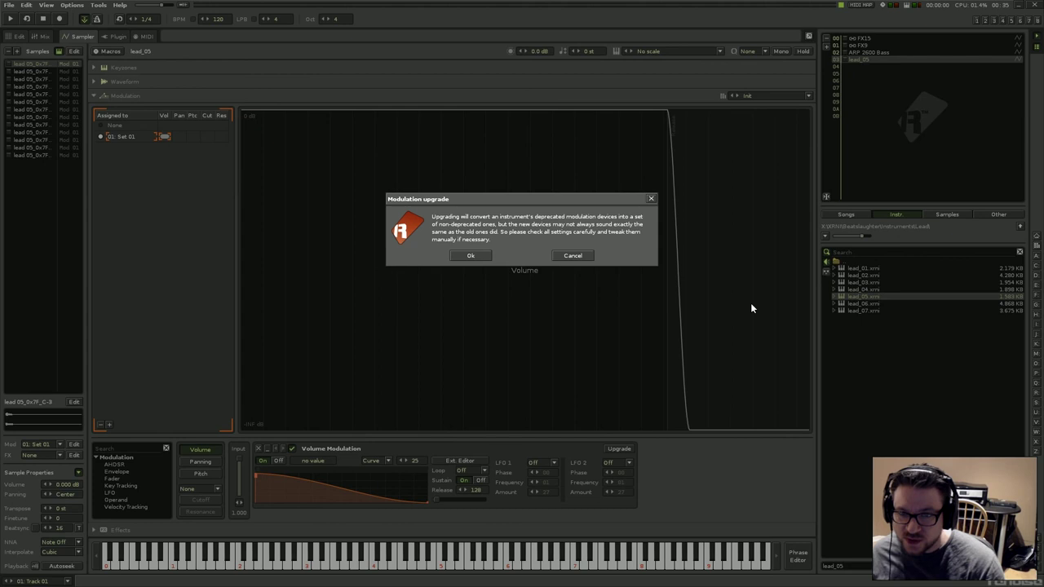
click(470, 256)
key(c)
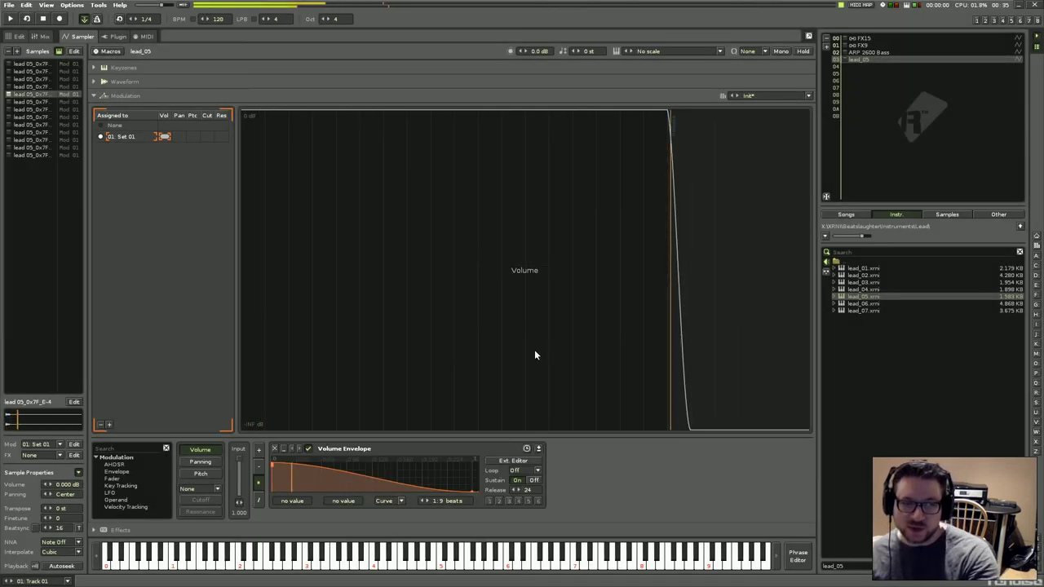
key(z)
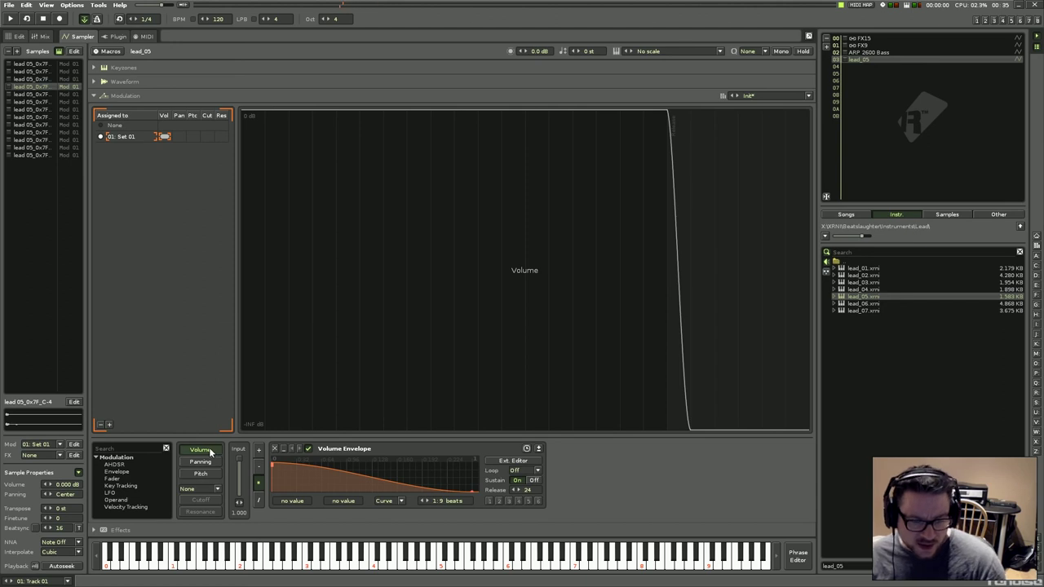
Open lead_05's Volume Envelope in the external editor to examine its curve.
click(115, 464)
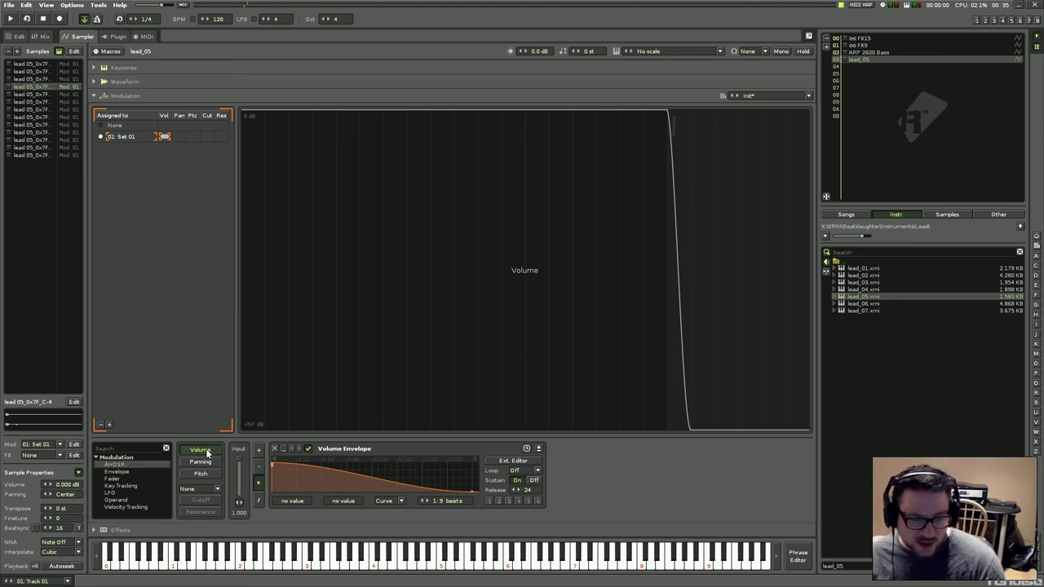
click(385, 451)
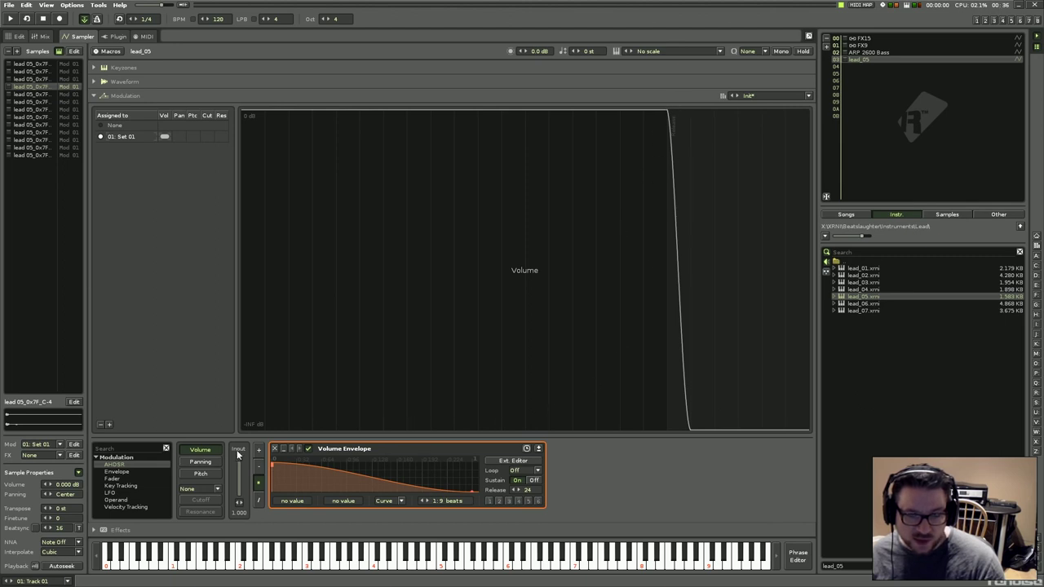
click(534, 461)
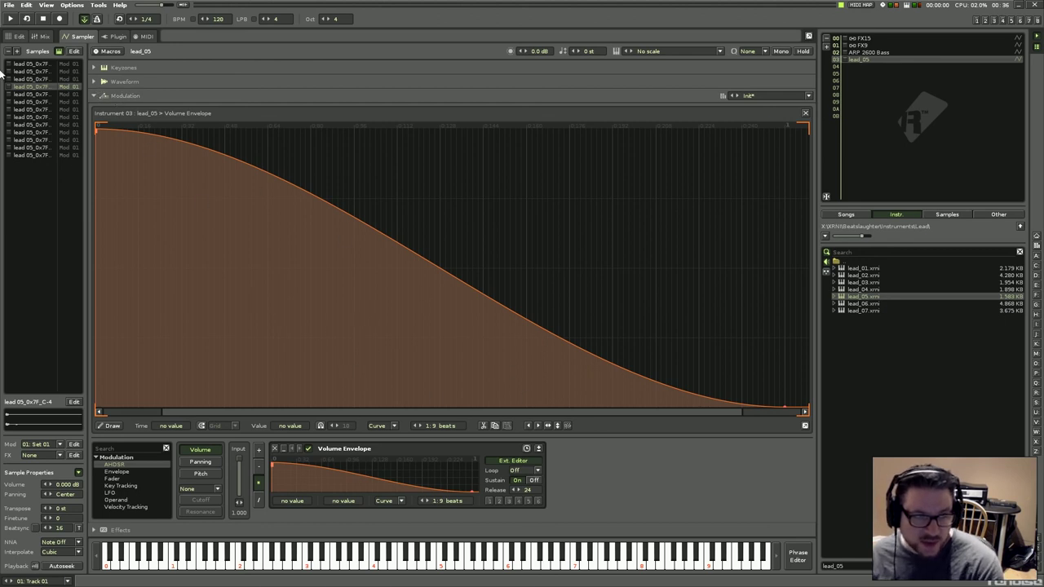
Delete samples FX30 through FX35 from the FX15 instrument.
click(880, 51)
click(880, 46)
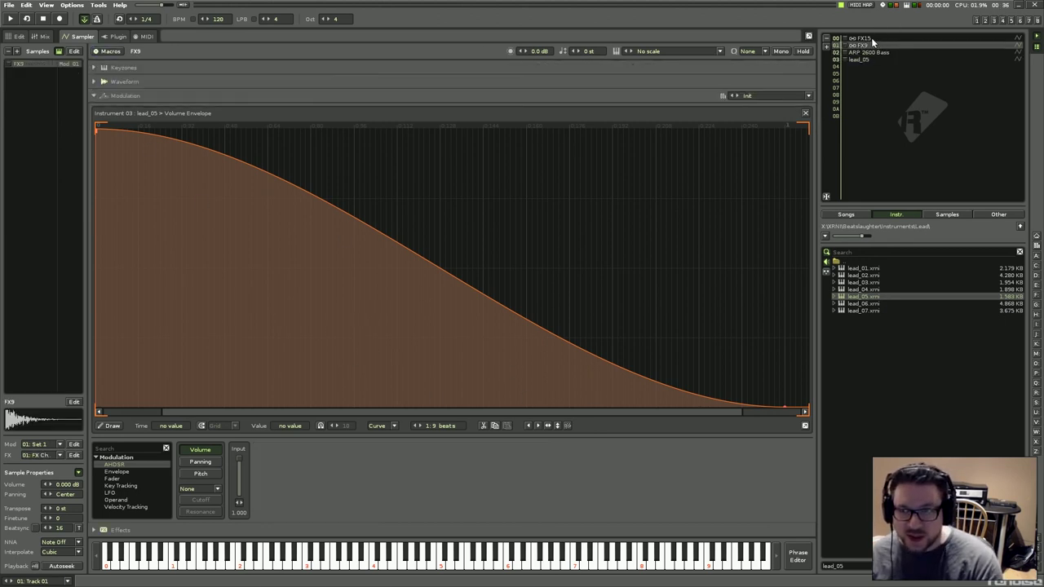
click(874, 39)
click(35, 80)
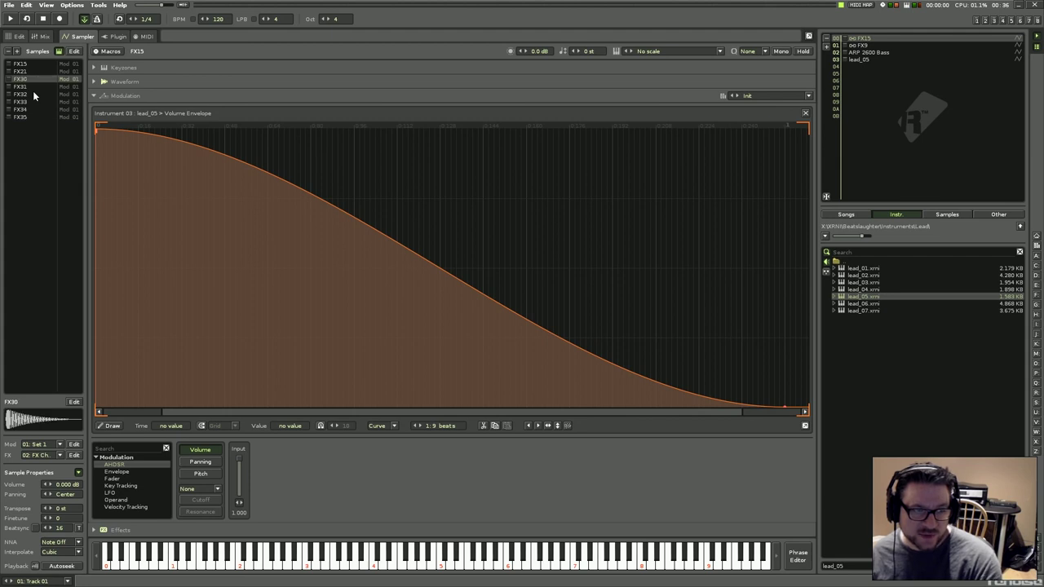
shift+click(27, 117)
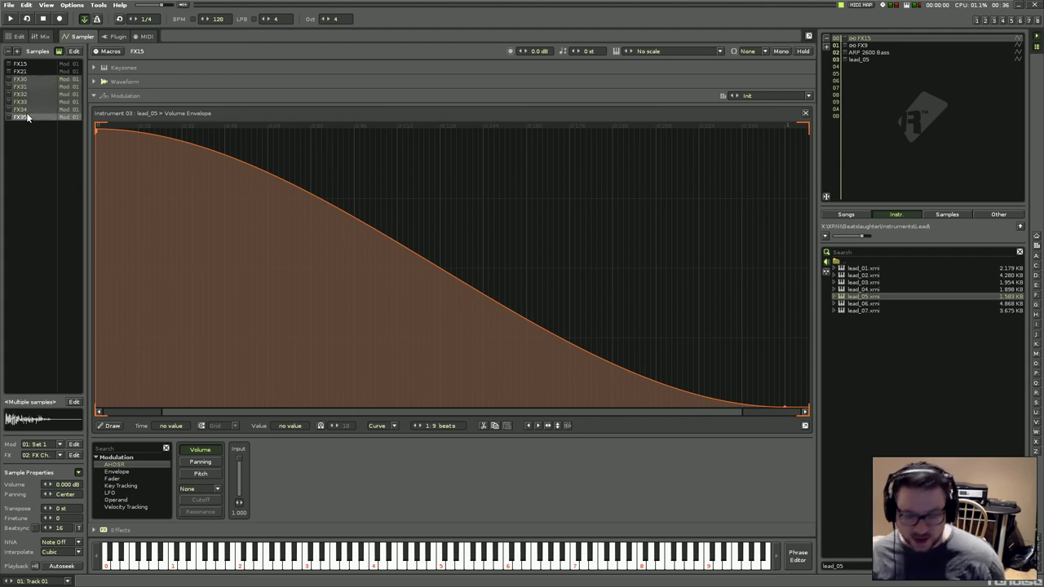
right_click(27, 117)
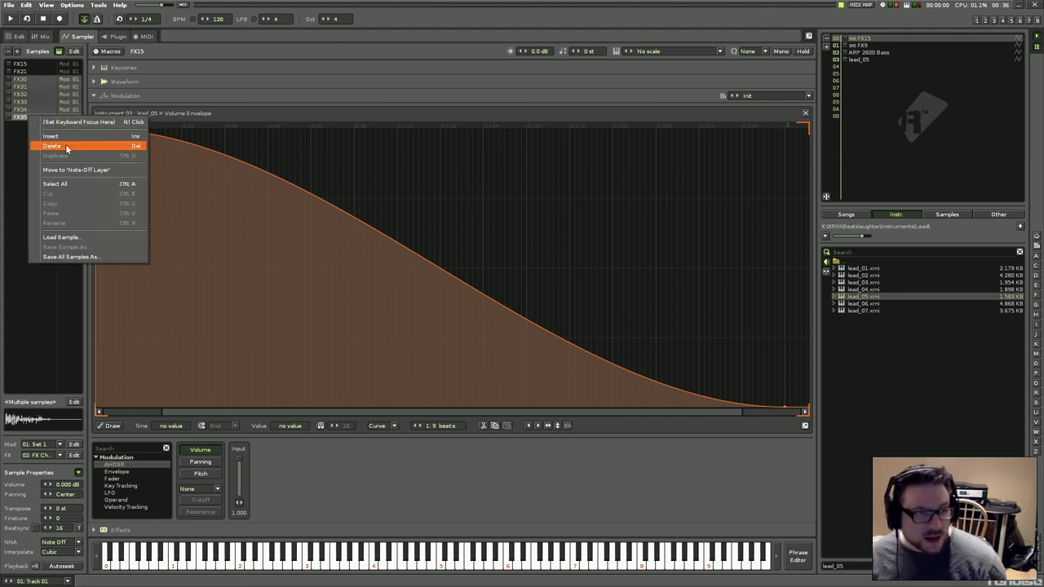
click(65, 143)
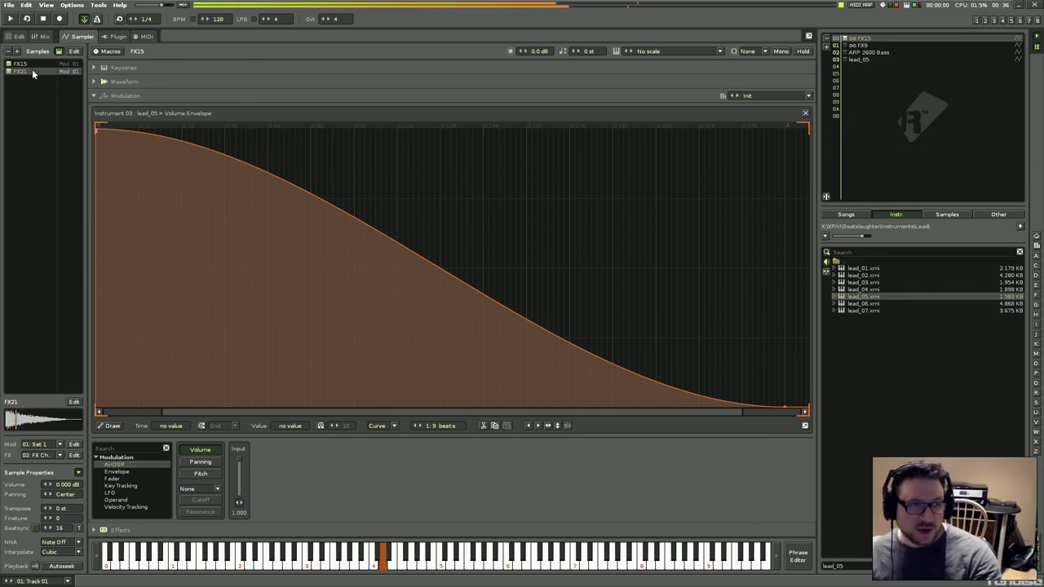
Show the FX15 sample's effect chains and play notes to hear it through FX Chain 02.
click(33, 65)
click(122, 95)
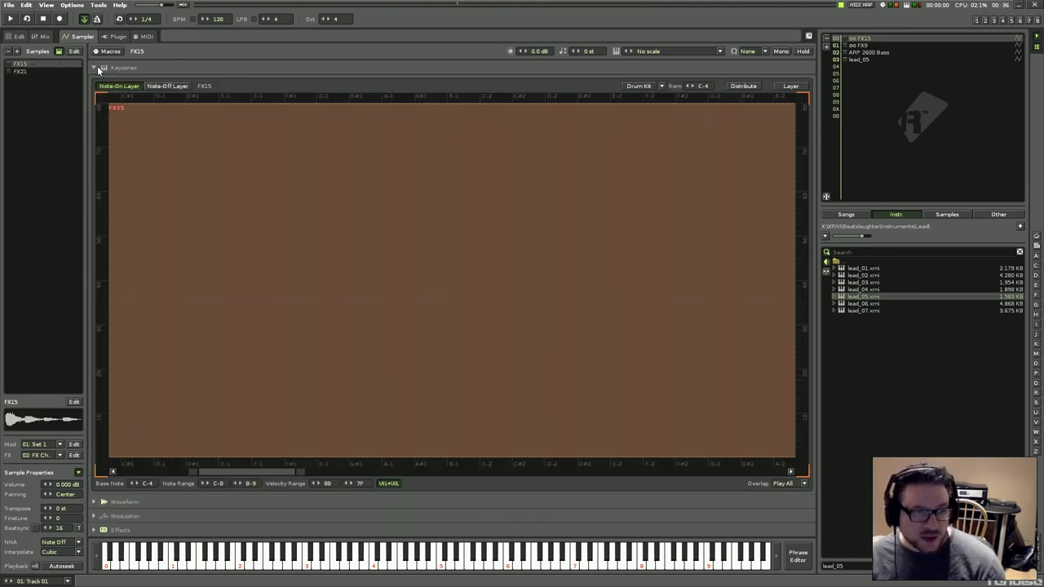
click(120, 110)
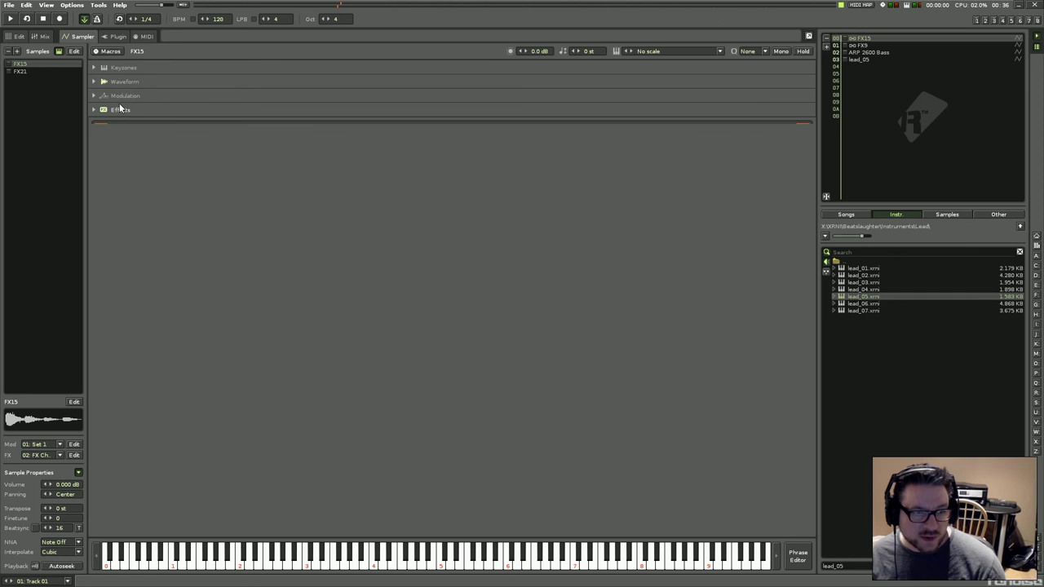
key(c)
key(n)
key(x)
key(c)
key(n)
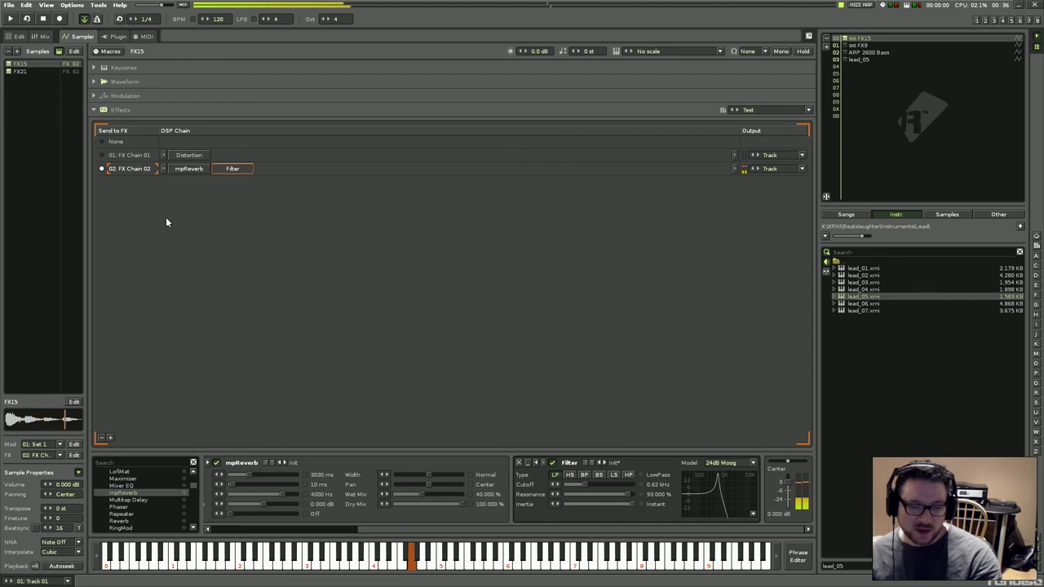
Rename the FX15 sample's modulation set as "Volume Env".
click(74, 444)
double_click(132, 136)
text(Vo)
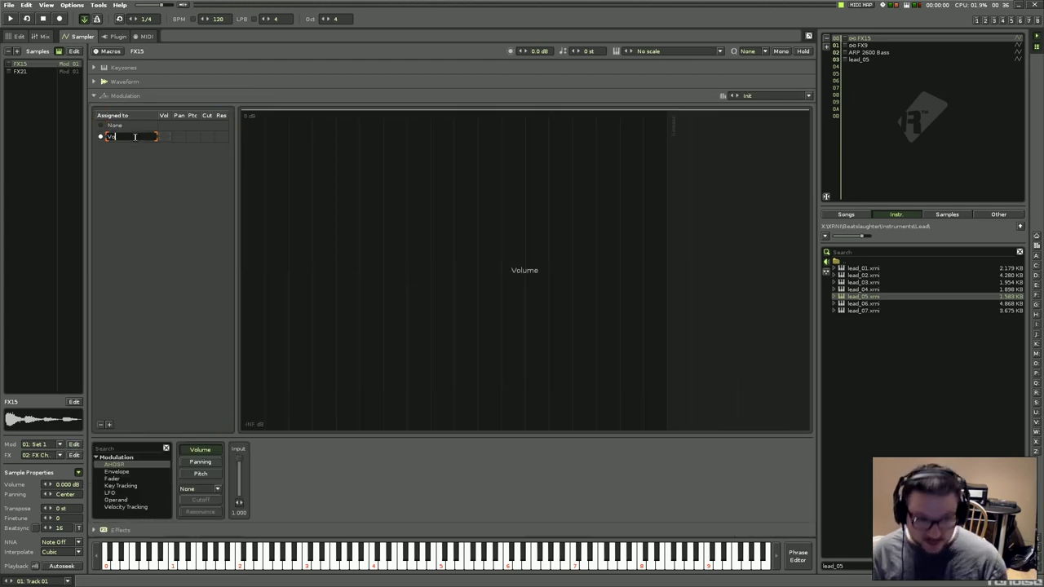
text(lume Env)
key(Return)
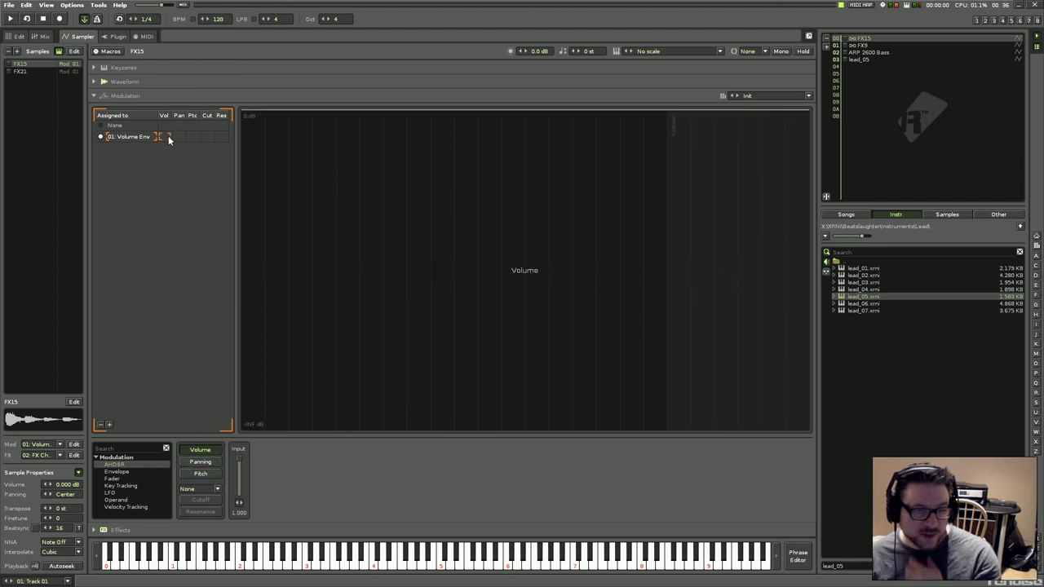
Add an AHDSR device to the Volume Env set's volume, play notes, and set its attack to 0.0 ms.
double_click(137, 468)
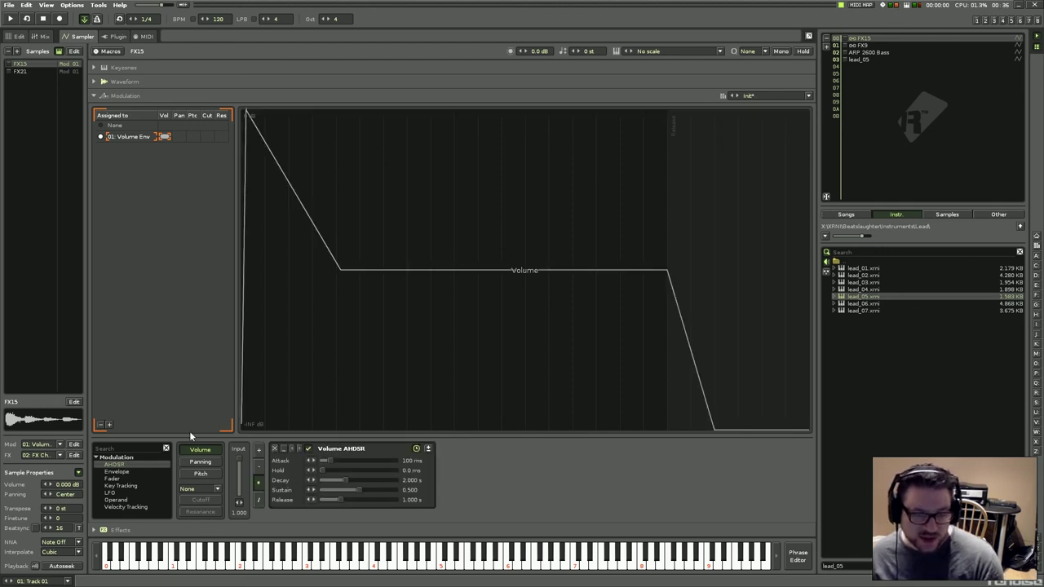
key(w)
key(w)
drag(339, 462, 310, 462)
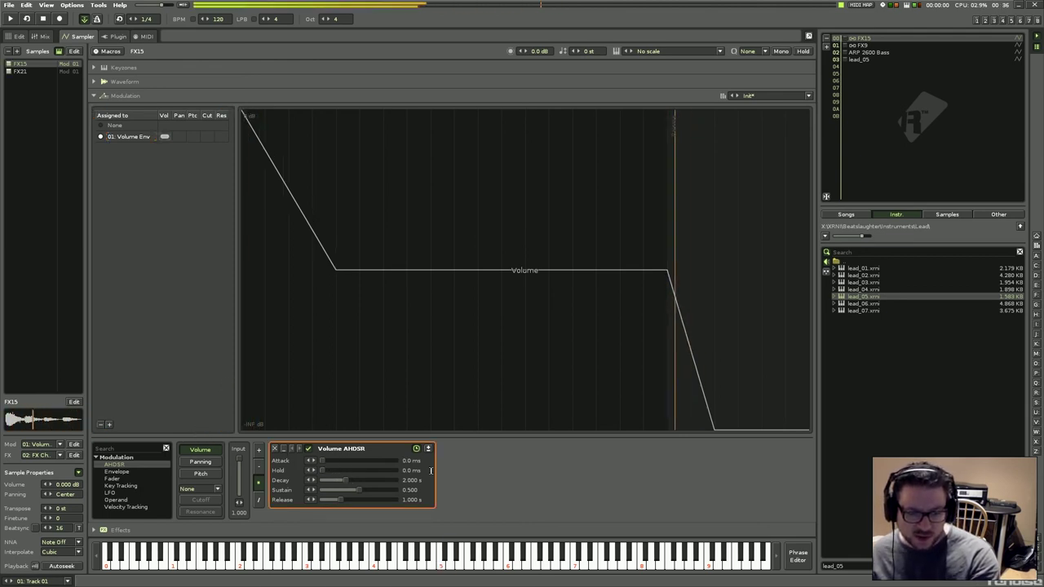
Shape the FX15 Volume AHDSR envelope with a 60 ms decay, zero sustain and zero release, and play a test note.
drag(367, 492, 329, 478)
key(p)
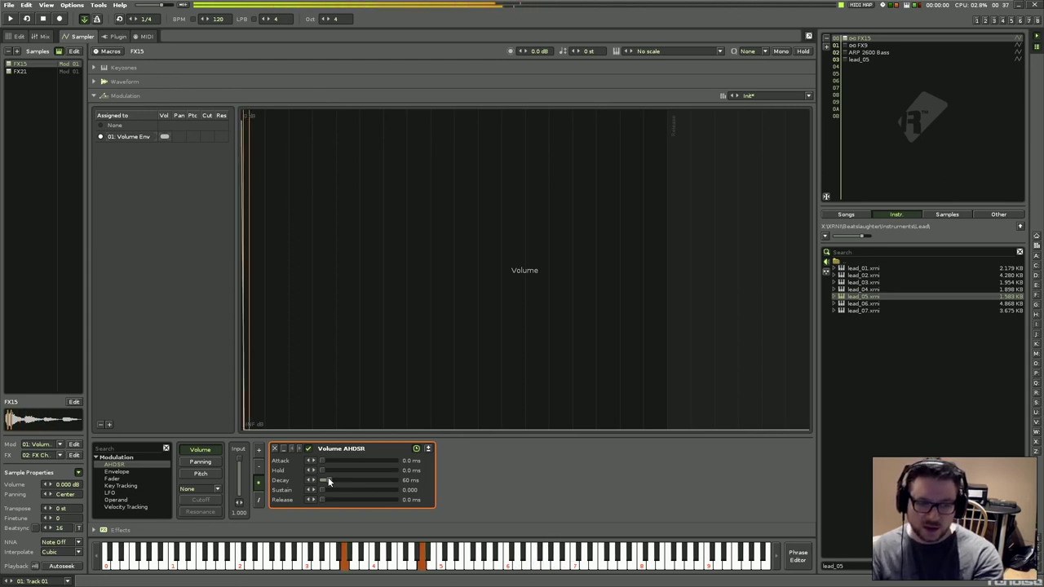
Raise the attack of the FX15 volume envelope to 716 ms while playing test notes.
mouse_move(323, 460)
mouse_down()
mouse_move(342, 460)
mouse_move(332, 460)
mouse_up()
key(n)
key(n)
key(n)
click(163, 136)
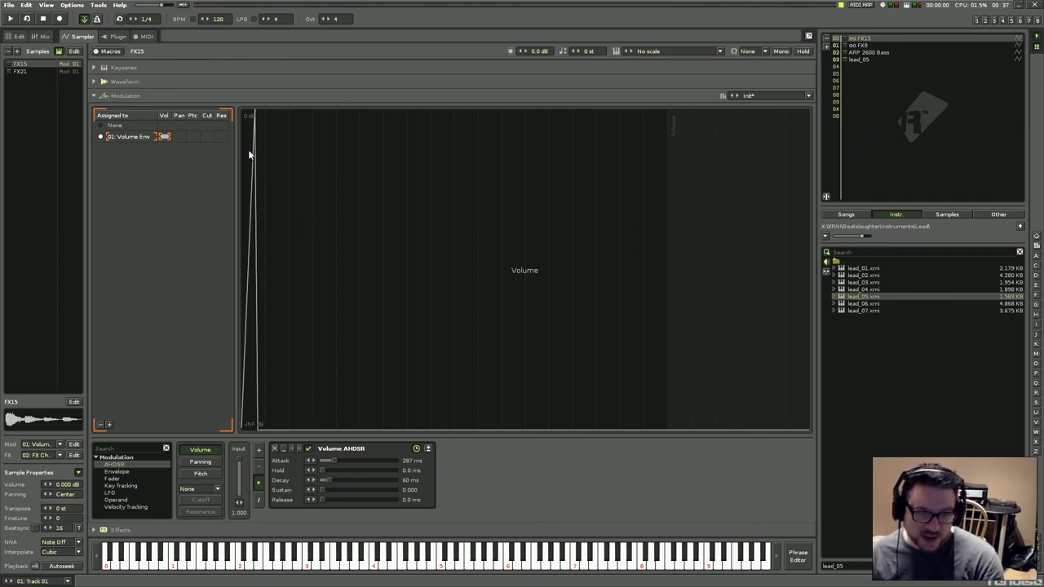
mouse_move(333, 462)
mouse_down()
mouse_move(358, 462)
mouse_move(337, 461)
mouse_up()
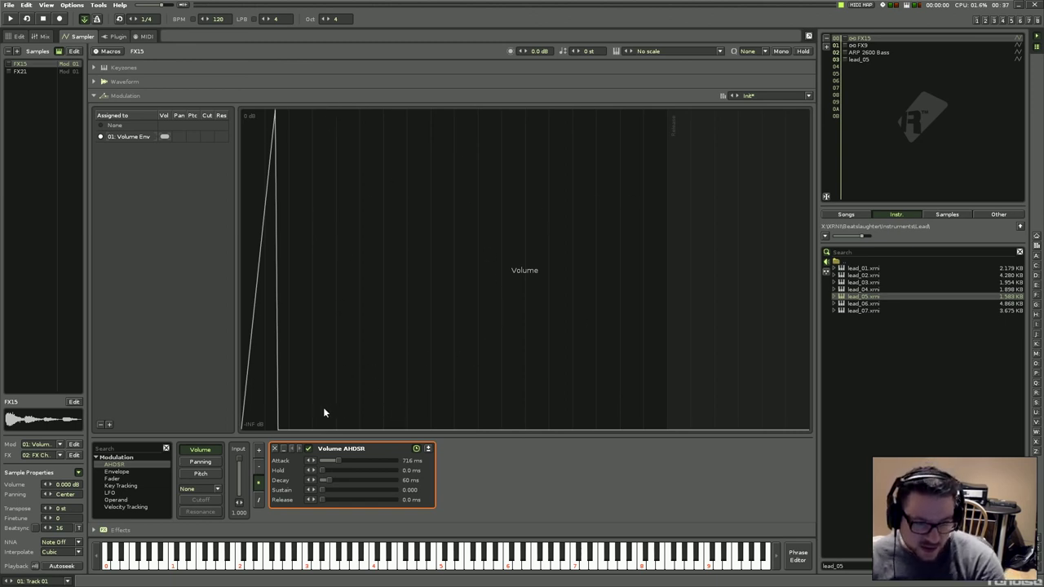
Assign the FX21 sample to a newly created modulation set and play it.
click(43, 70)
click(58, 443)
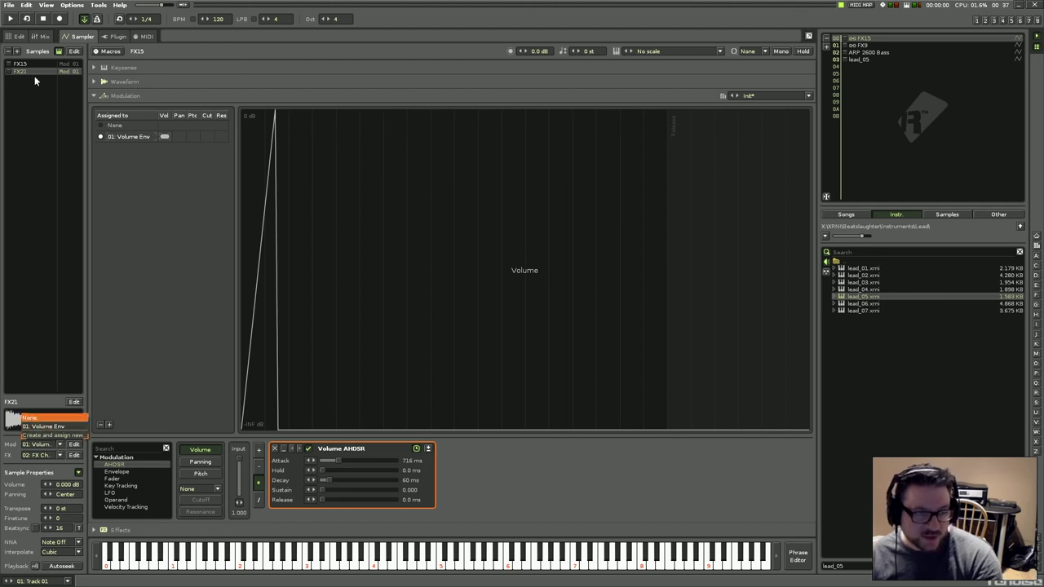
click(52, 435)
key(b)
key(q)
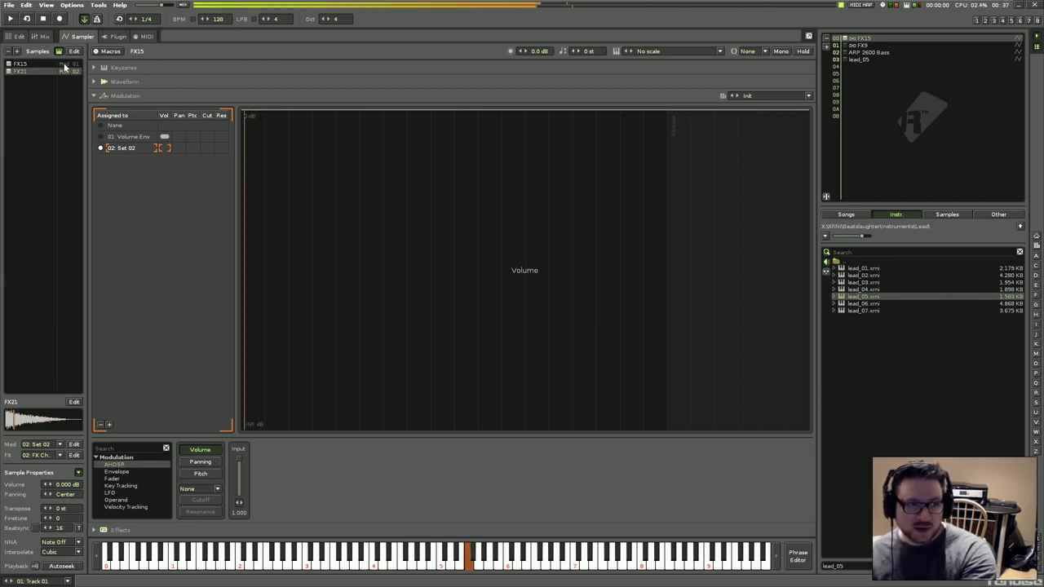
Set the FX15 volume envelope to zero attack and a decay of about 202 ms, and audition it.
click(45, 63)
mouse_move(334, 460)
mouse_down()
mouse_move(322, 460)
mouse_move(334, 480)
mouse_up()
key(r)
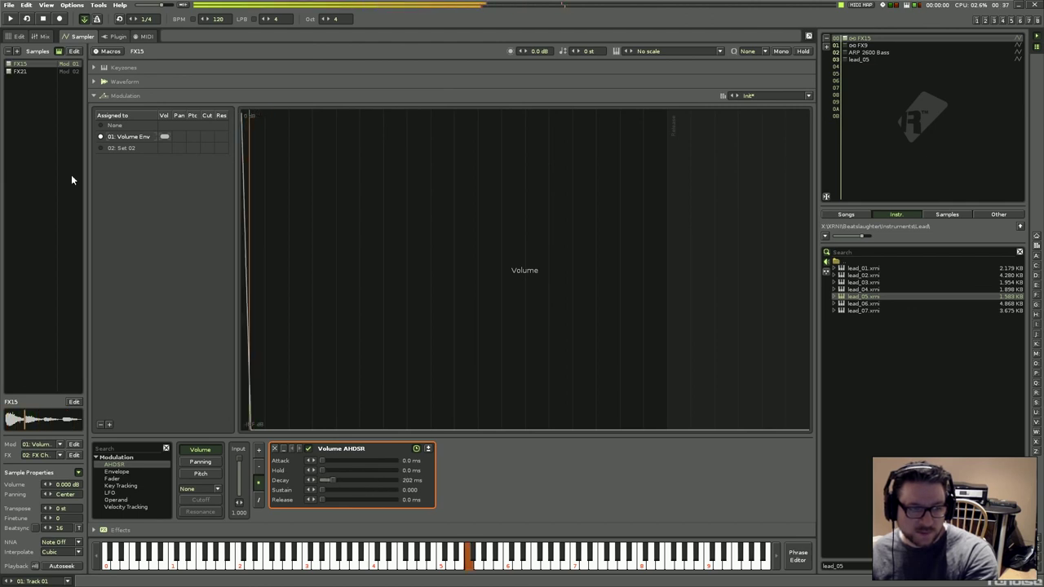
Add an AHDSR device to the volume modulation of the FX21 sample's set and play test notes.
click(33, 71)
key(r)
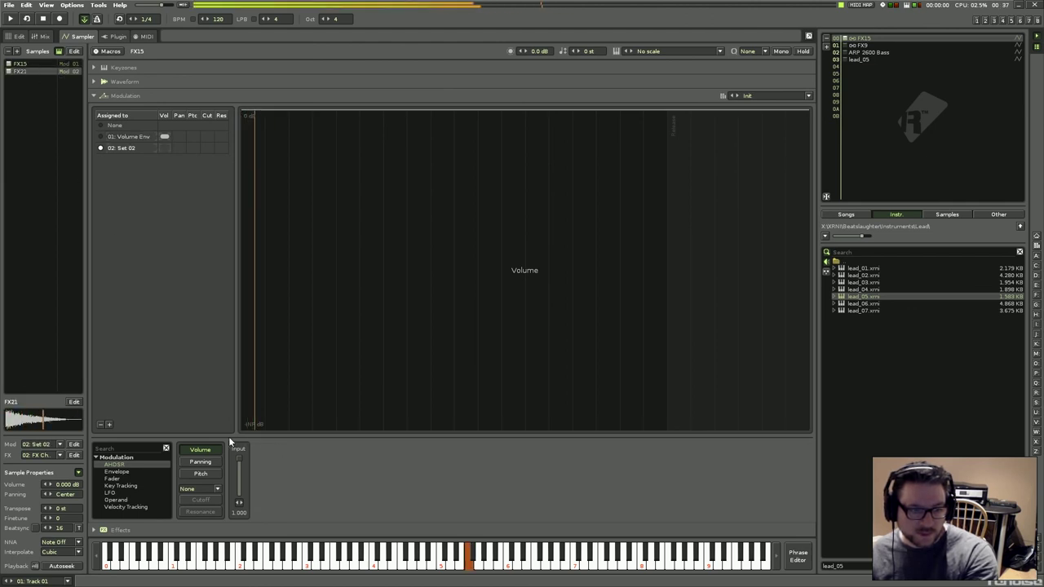
right_click(8, 75)
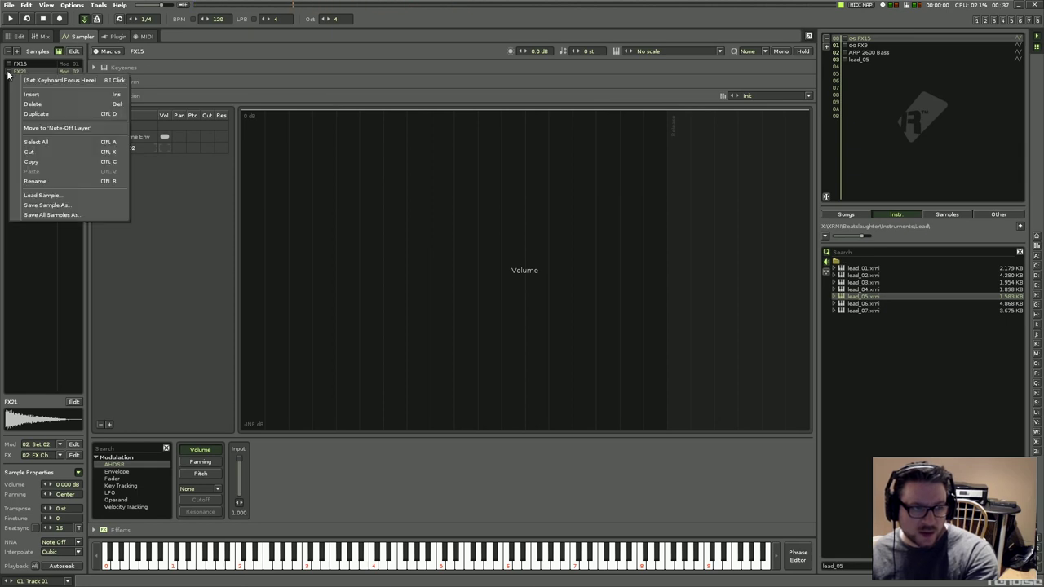
key(Escape)
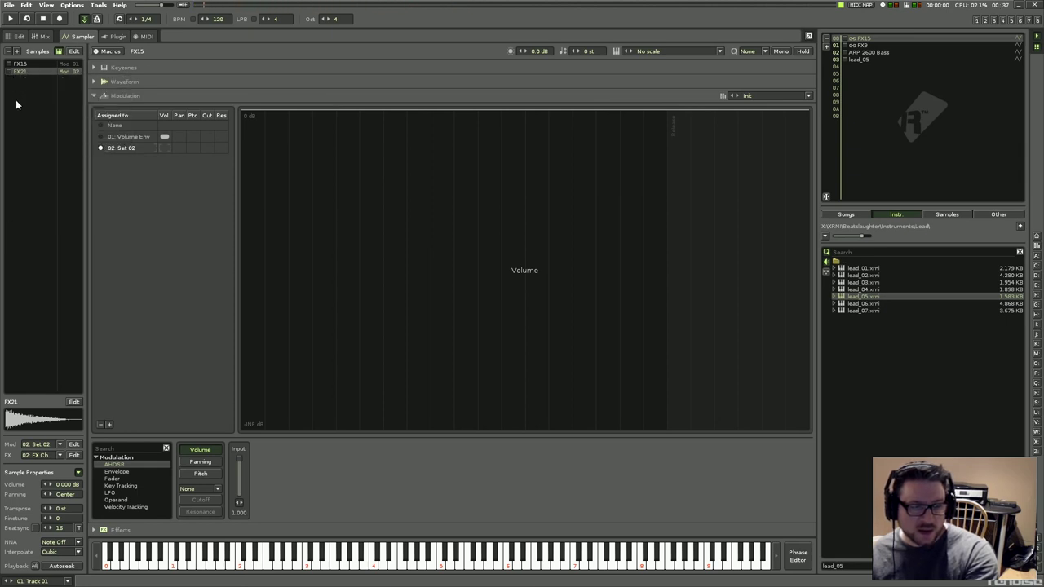
key(e)
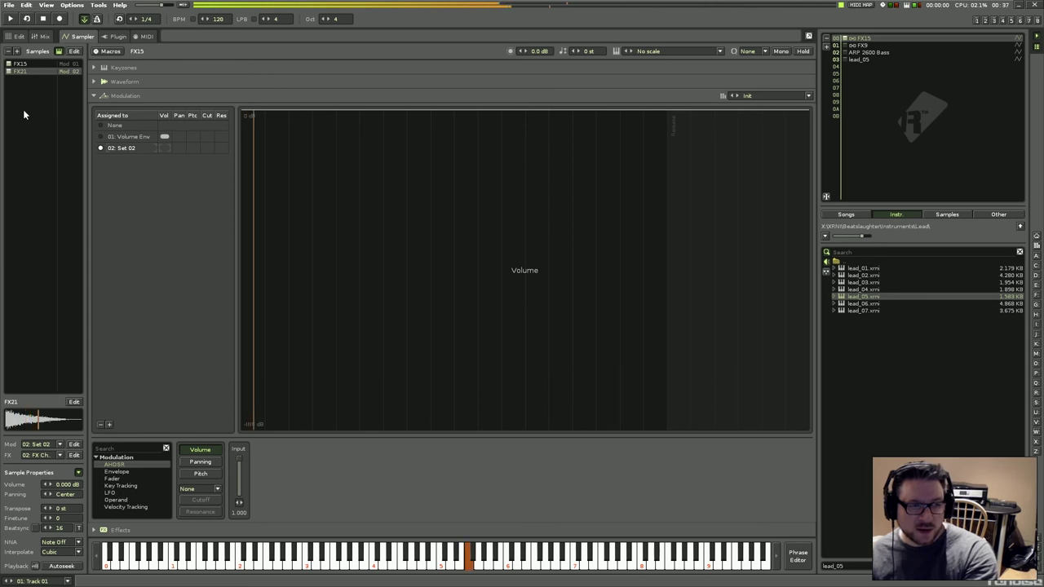
double_click(142, 464)
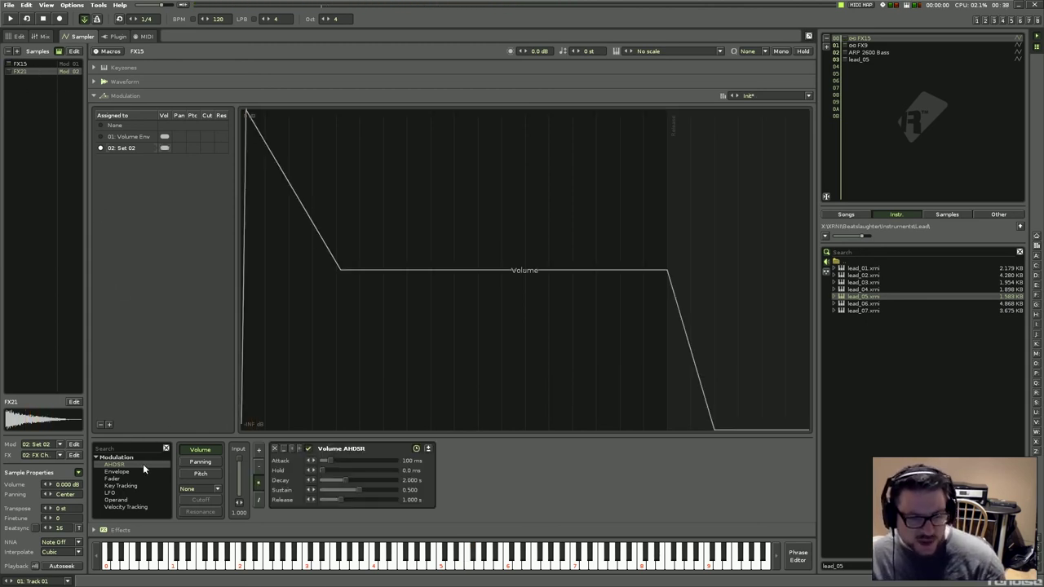
key(e)
key(q)
key(v)
key(q)
Set the attack of the FX21 volume envelope to about 1.442 s and audition both layered samples.
drag(330, 460, 343, 460)
key(q)
key(q)
key(b)
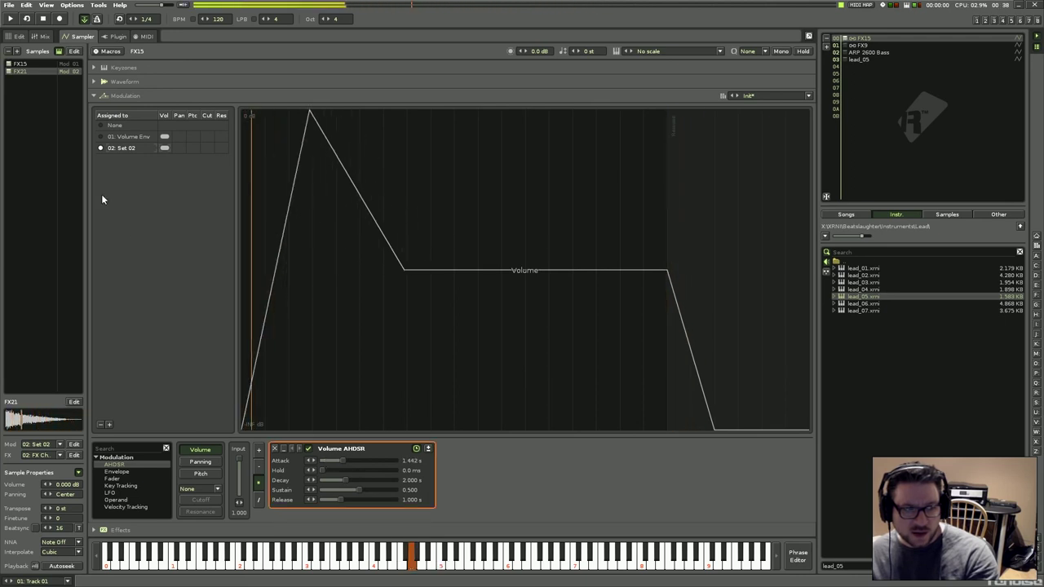
Save the FX15 sample's Volume Env modulation set as a preset named "Short Attack".
click(36, 66)
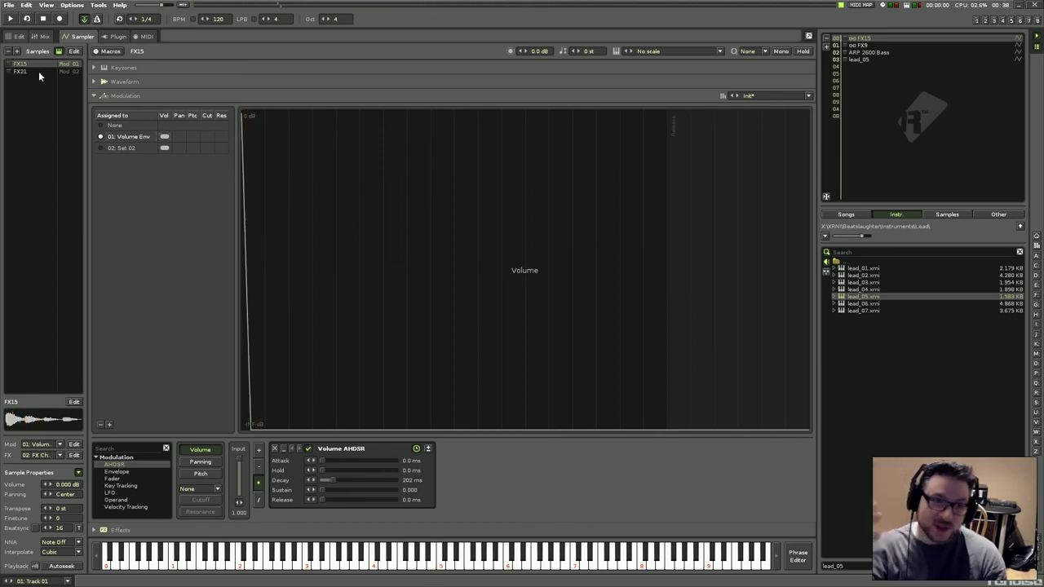
click(808, 97)
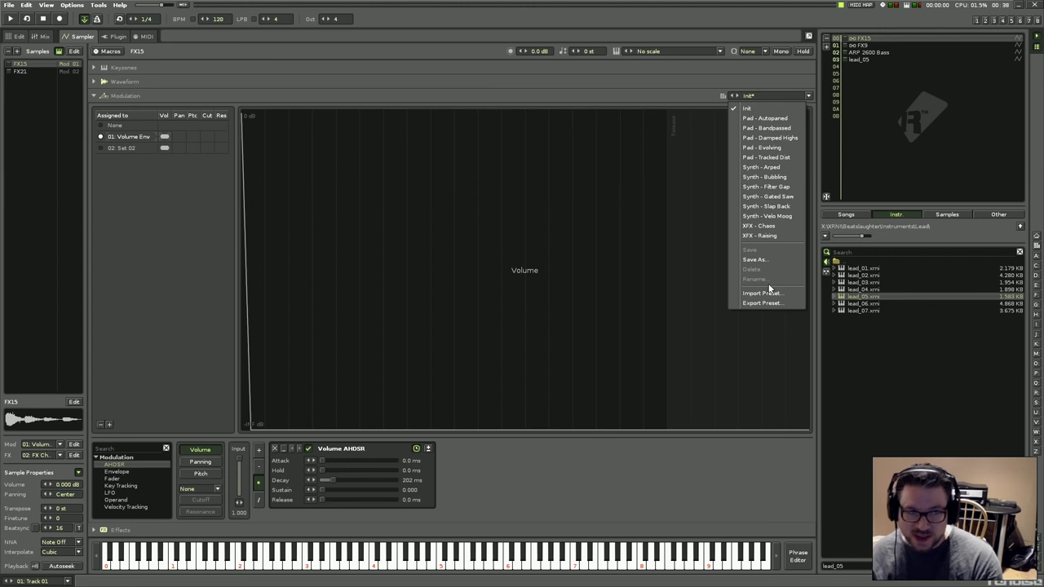
click(136, 135)
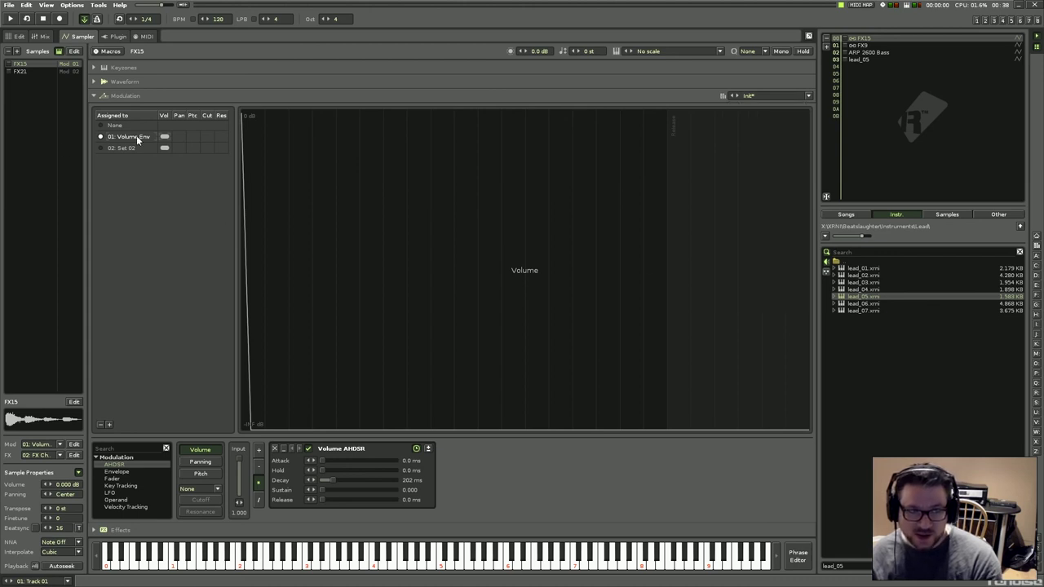
click(809, 95)
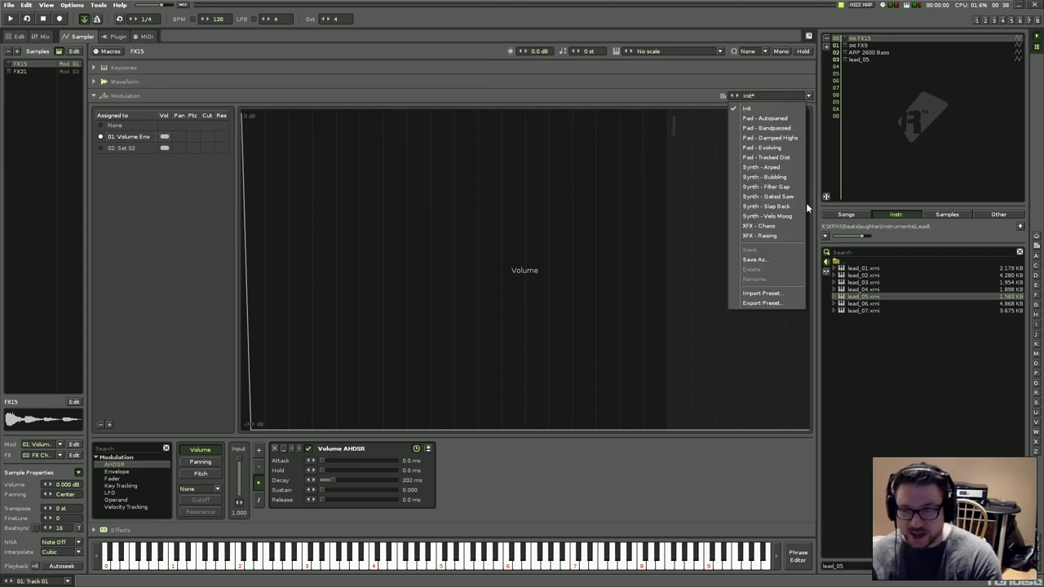
click(787, 259)
text(Short Attack)
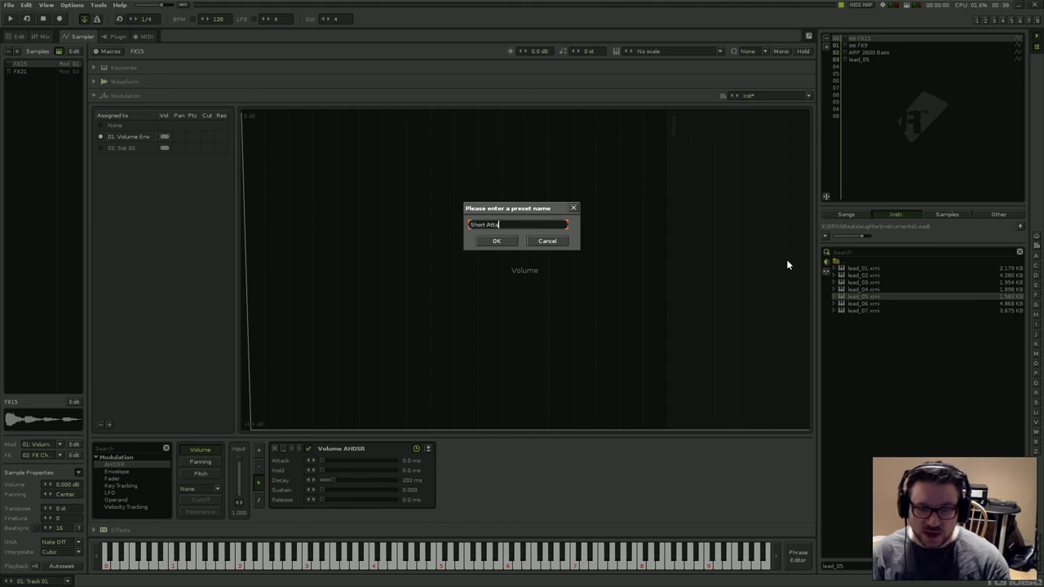
key(Return)
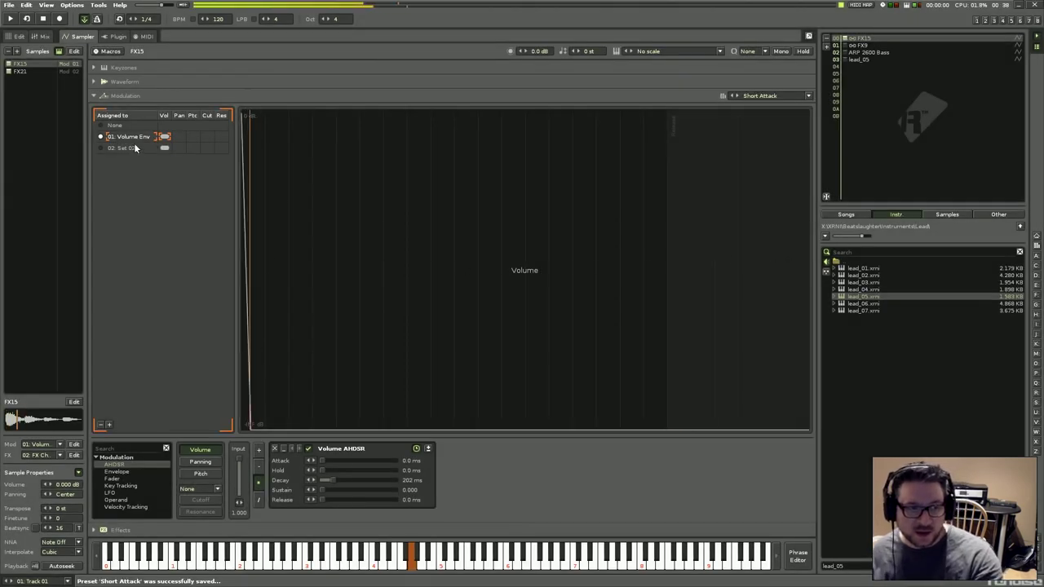
Load the "Short Attack" preset into the second modulation set, Set 02.
click(131, 147)
click(809, 96)
click(779, 245)
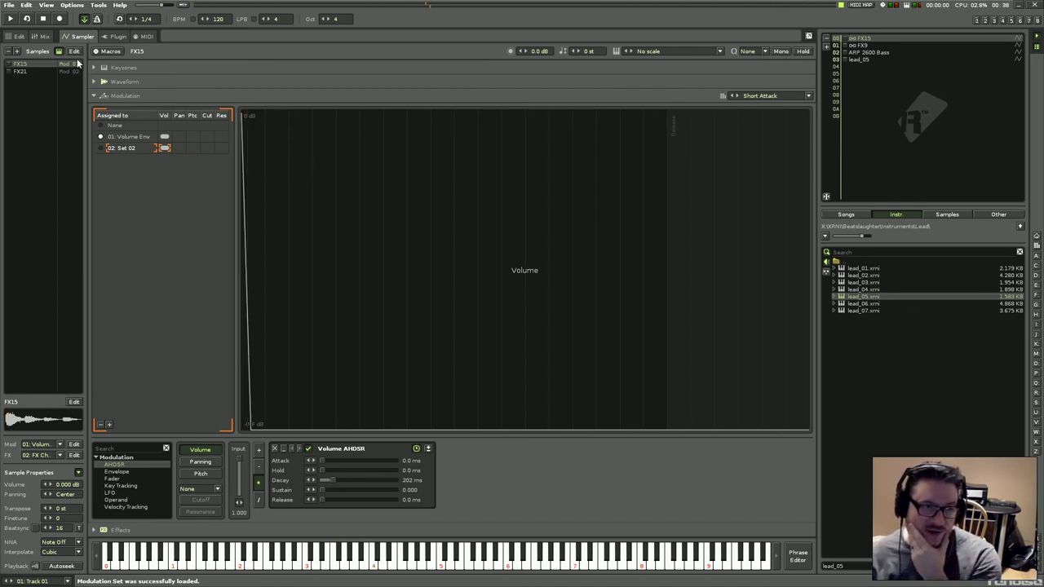
Insert an empty sample below FX15 and look at the options for creating a new waveform in it.
click(17, 51)
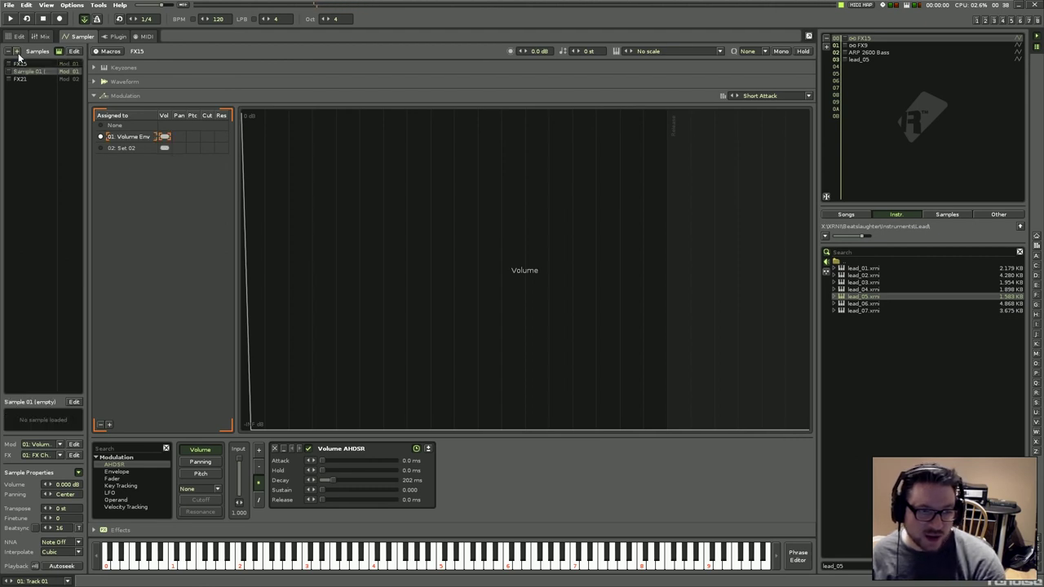
click(39, 71)
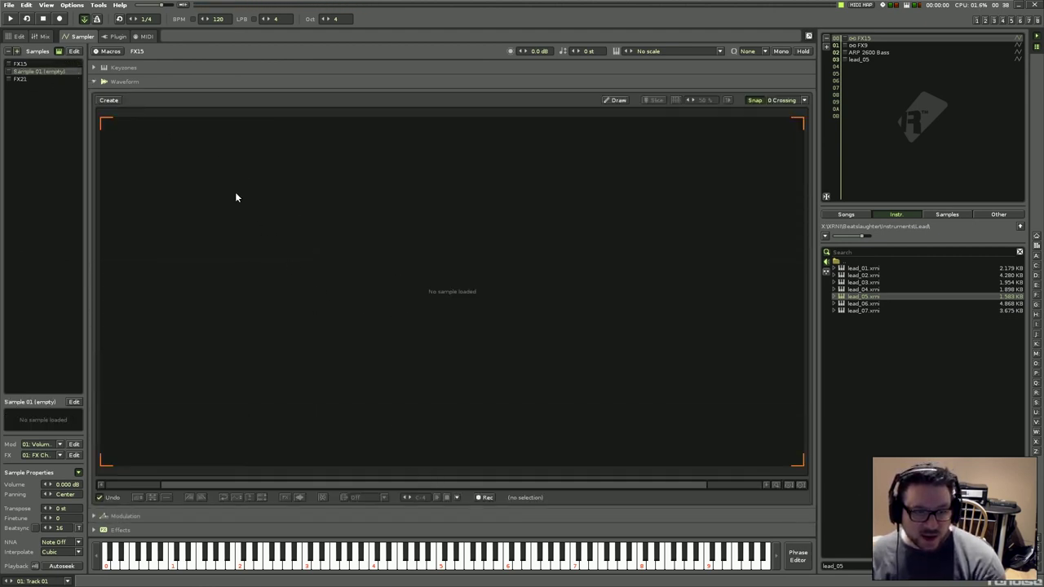
click(108, 100)
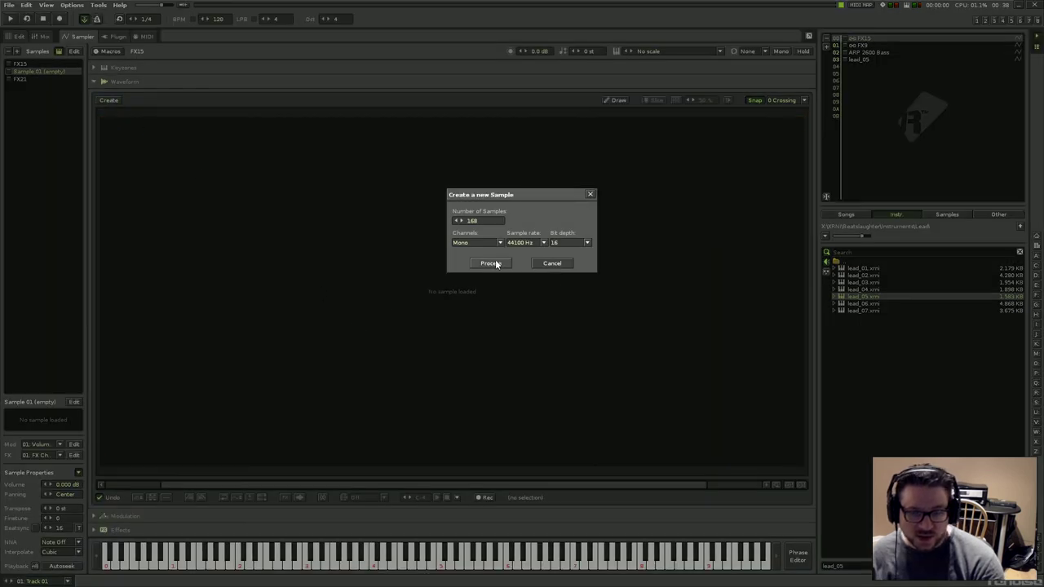
click(569, 263)
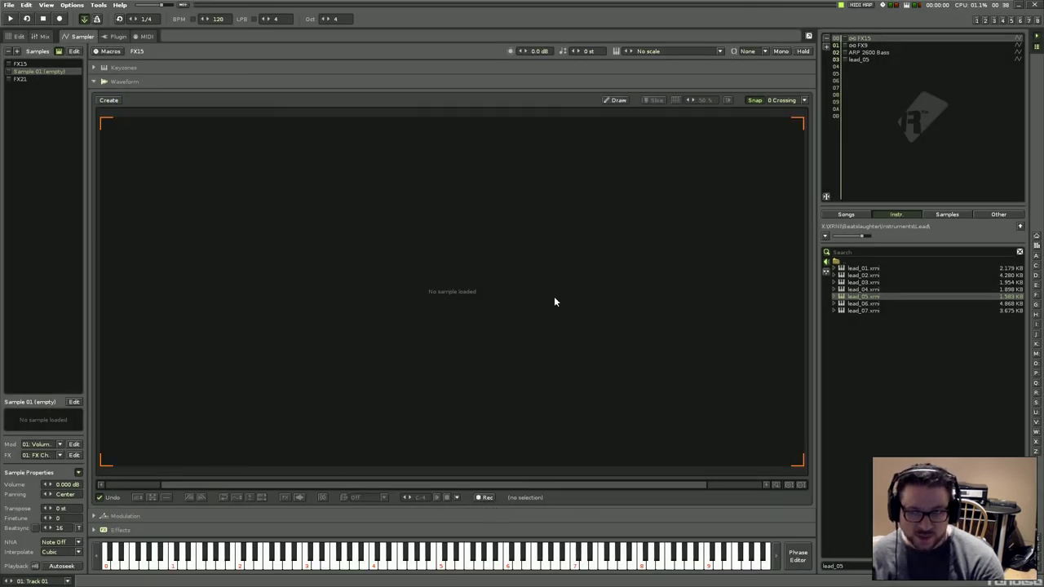
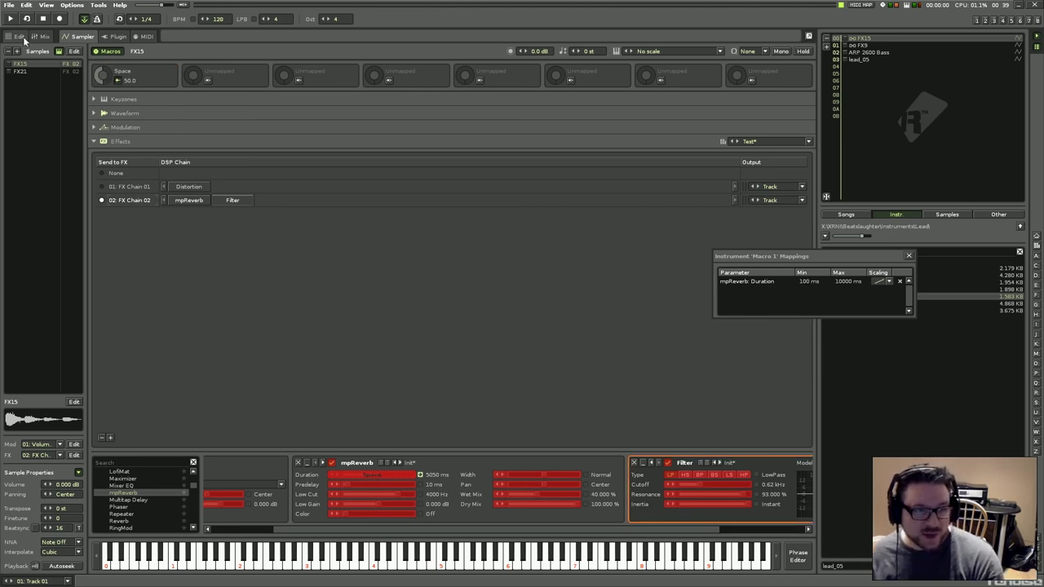
Raise the Space macro to about 73.6 and play notes to hear the longer mpReverb duration.
click(120, 80)
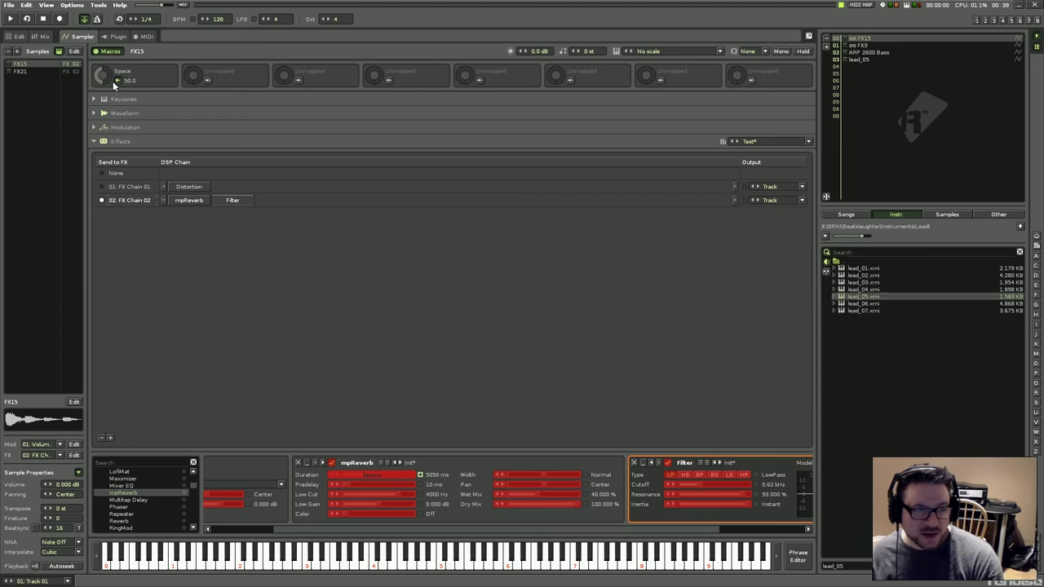
key(q)
key(q)
key(q)
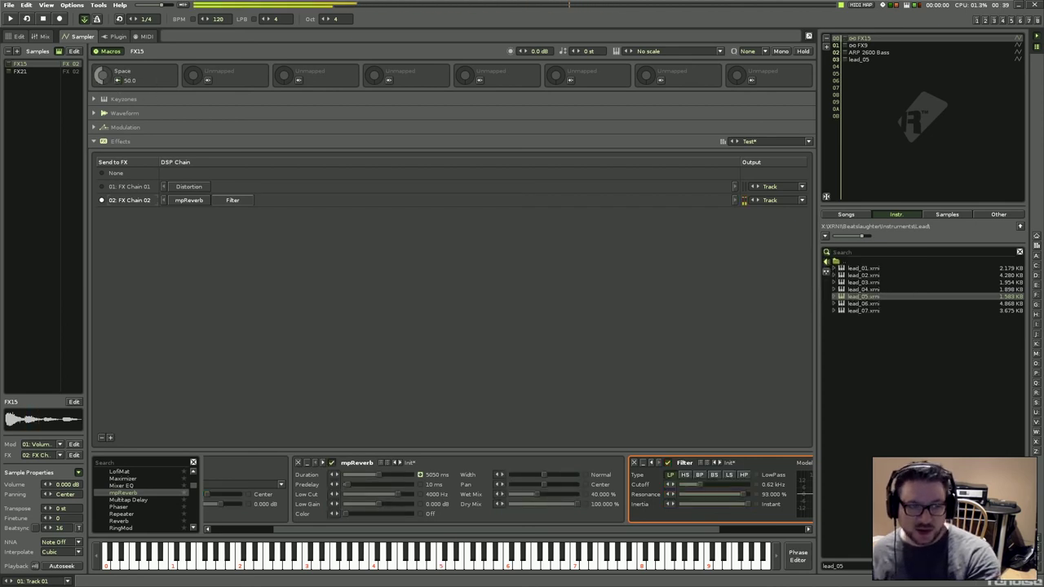
mouse_move(105, 83)
mouse_down()
mouse_move(105, 53)
mouse_move(106, 98)
mouse_move(105, 60)
mouse_move(105, 91)
mouse_move(95, 73)
mouse_up()
key(n)
key(w)
key(n)
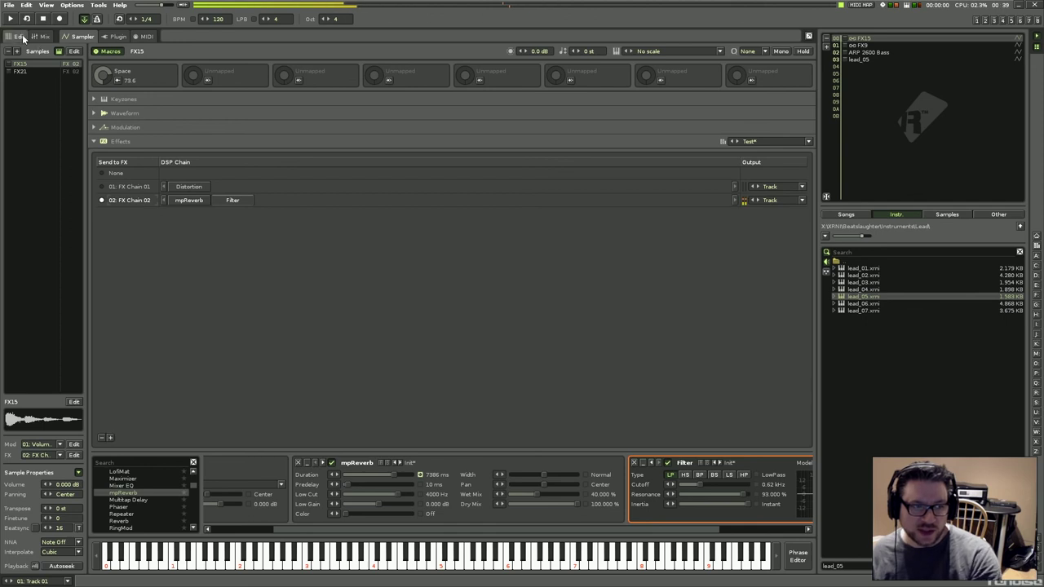
Add an *Instr. Macros device to Track 01 in the pattern editor and set its Space macro to about 0.6.
click(17, 35)
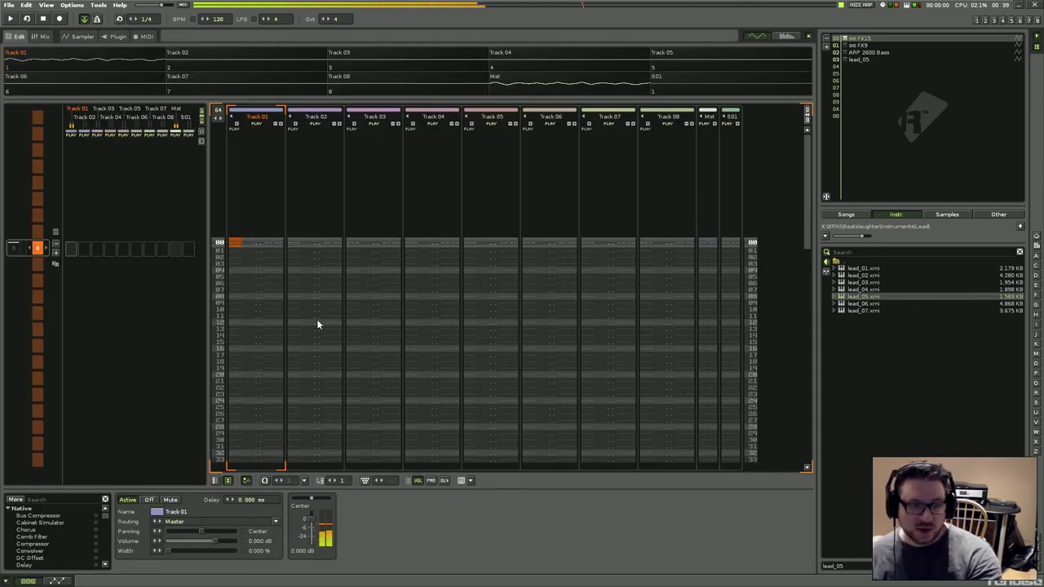
click(20, 500)
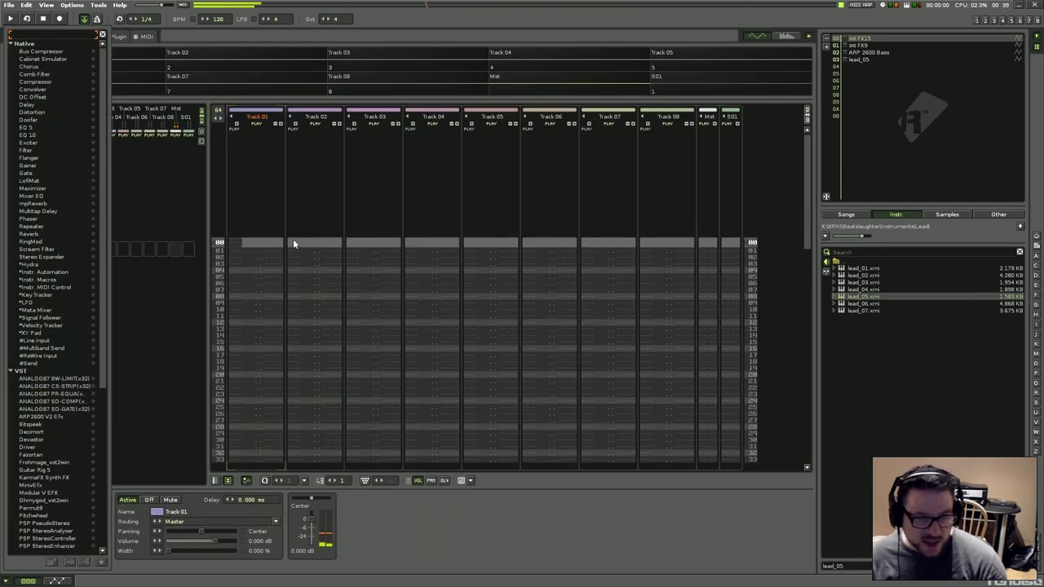
double_click(51, 279)
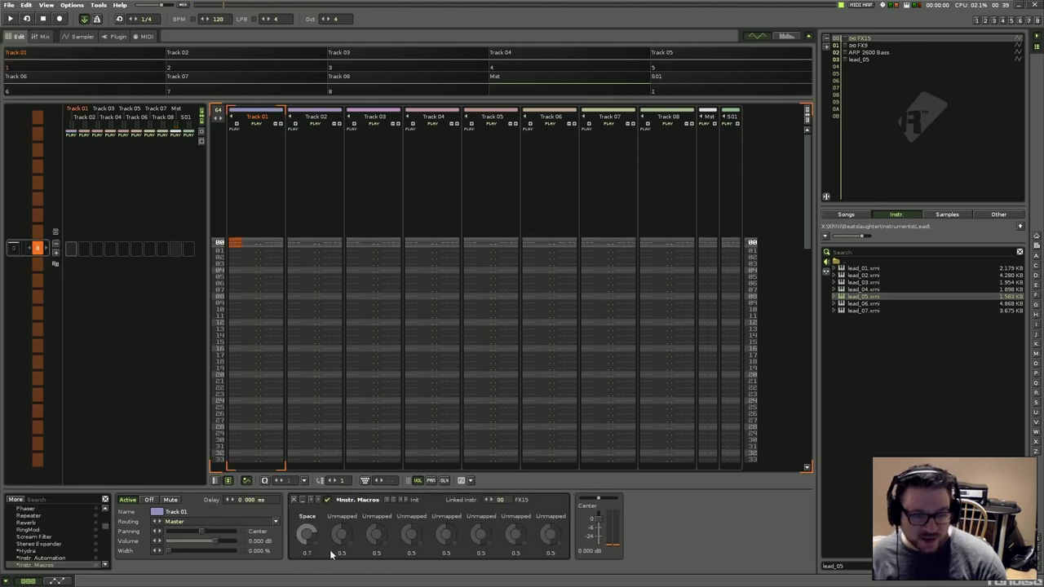
mouse_move(311, 534)
mouse_down()
mouse_move(310, 518)
mouse_move(311, 558)
mouse_move(311, 517)
mouse_move(310, 540)
mouse_up()
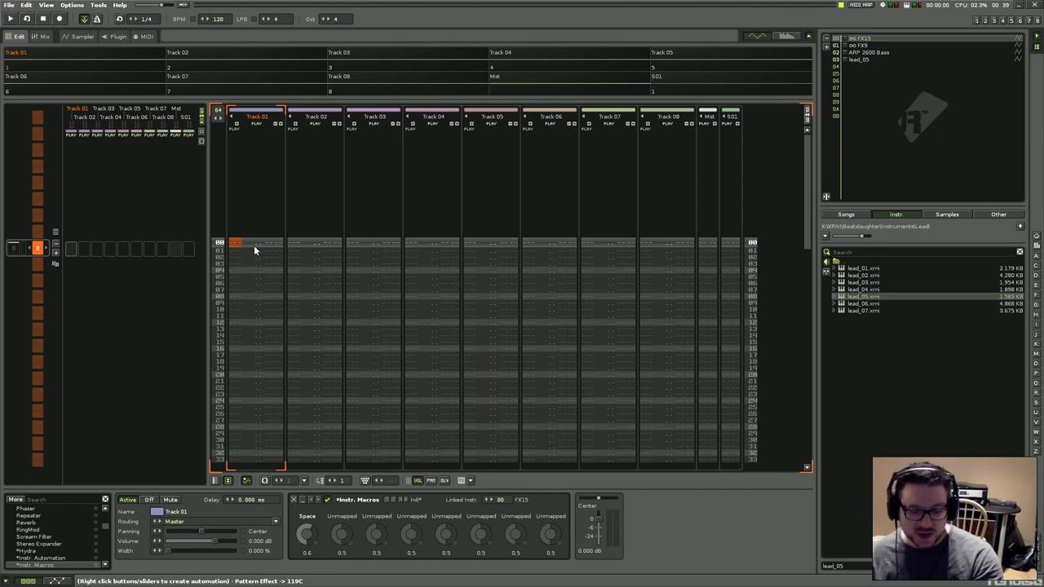
Turn on edit mode and record a live note performance of the FX15 instrument into Track 01.
key(Escape)
key(space)
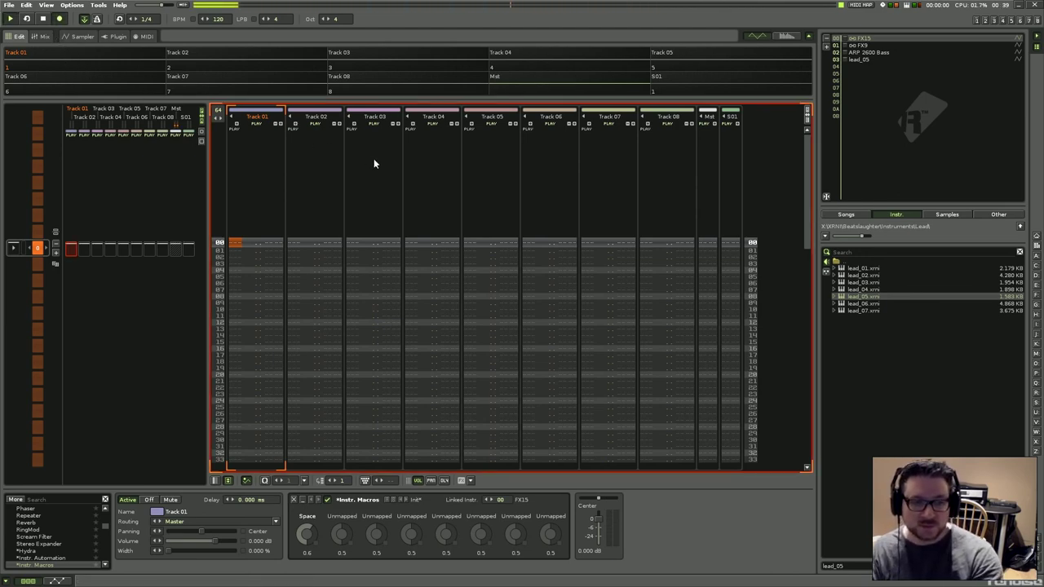
key(space)
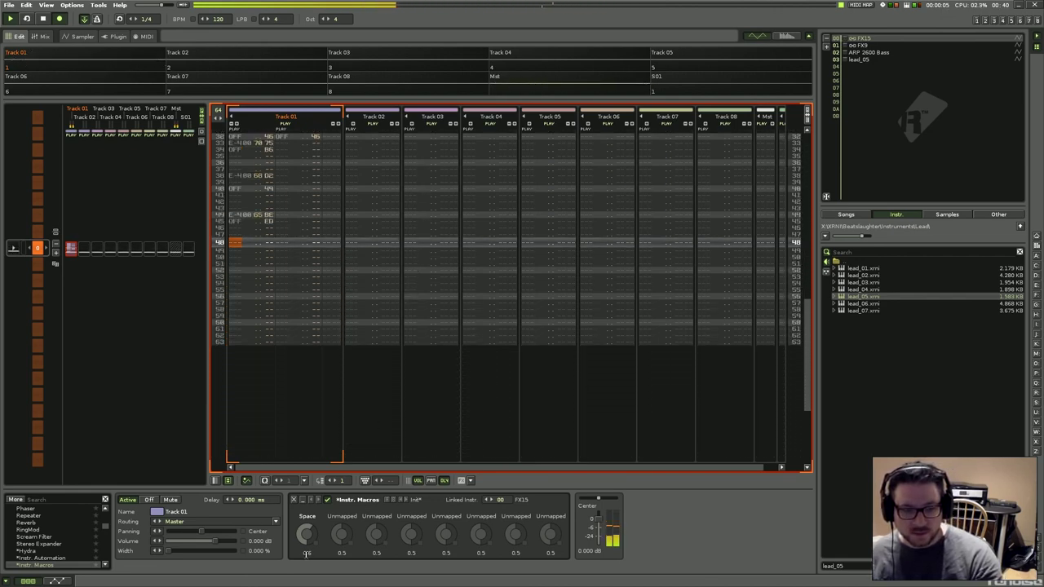
Record automation of the Space macro during playback, lowering it to about 0.2.
drag(306, 533, 308, 530)
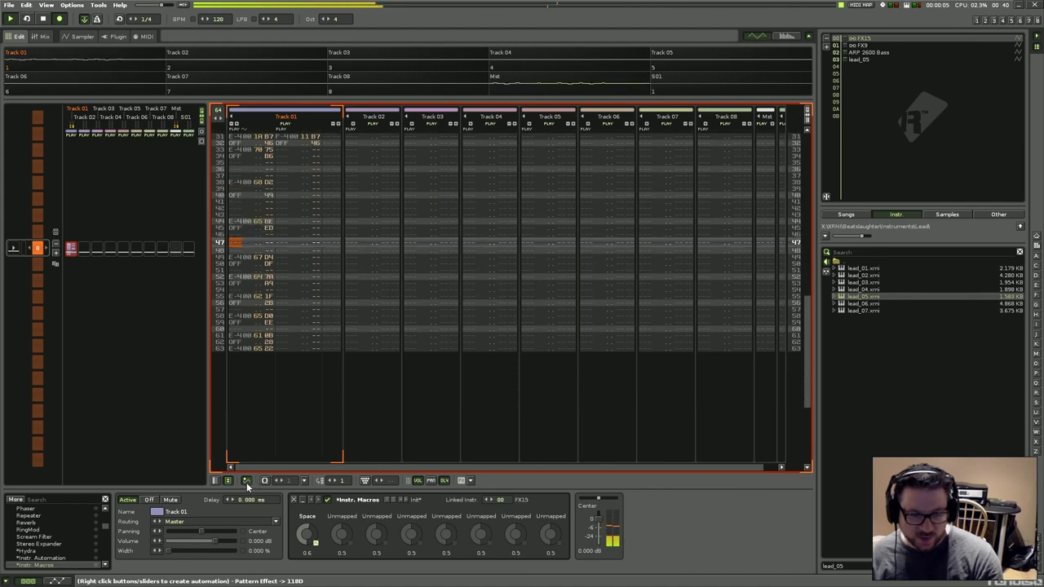
drag(305, 530, 305, 544)
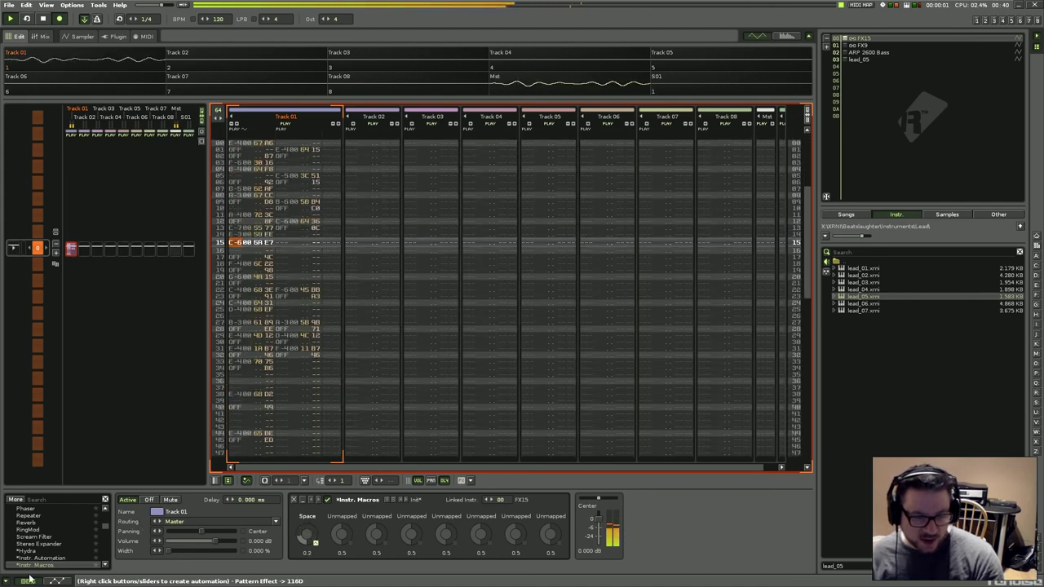
Stop recording and display the recorded Space macro envelope of Track 01 with linear interpolation in the automation editor.
click(42, 18)
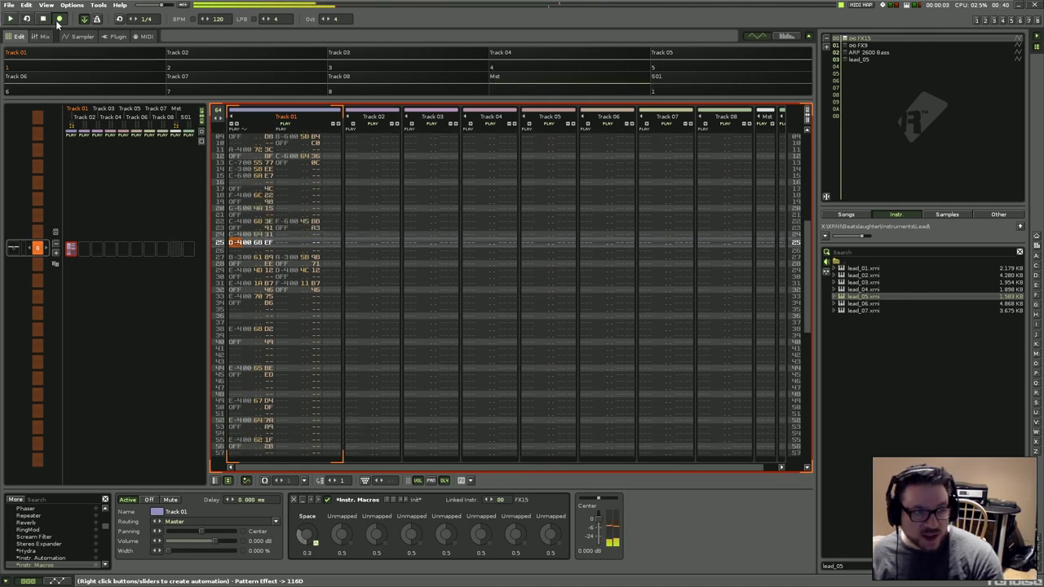
click(59, 581)
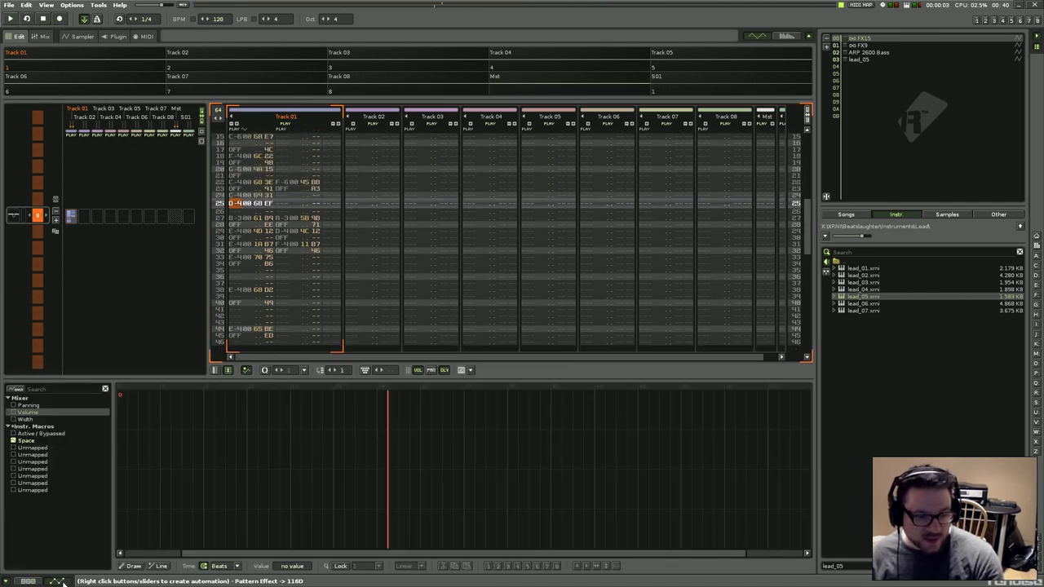
click(36, 442)
click(414, 566)
click(416, 551)
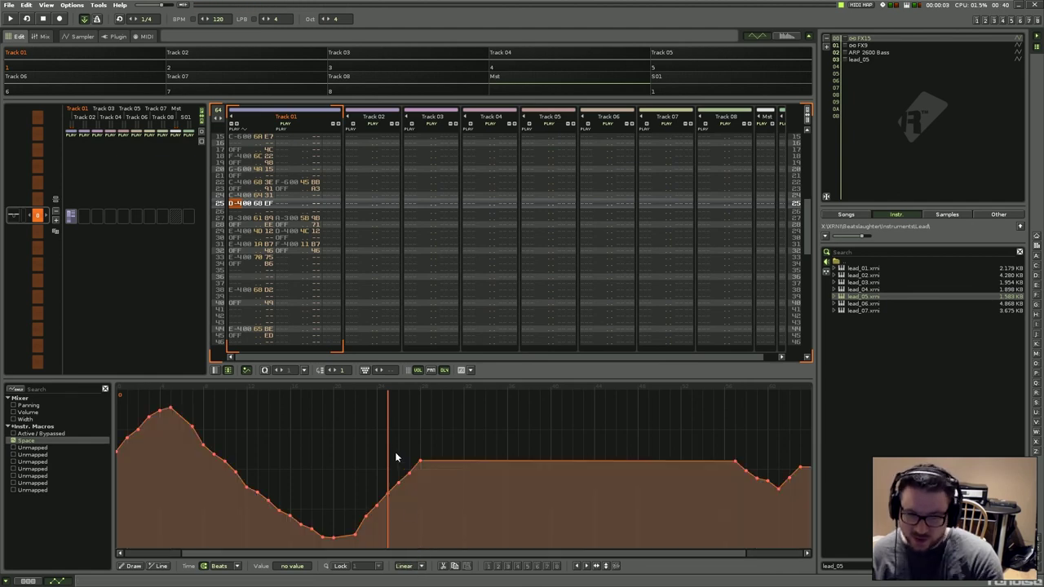
Review the FX15 instrument's effect chains in the sampler, including the Filter device, and return to the pattern editor.
click(42, 37)
click(78, 35)
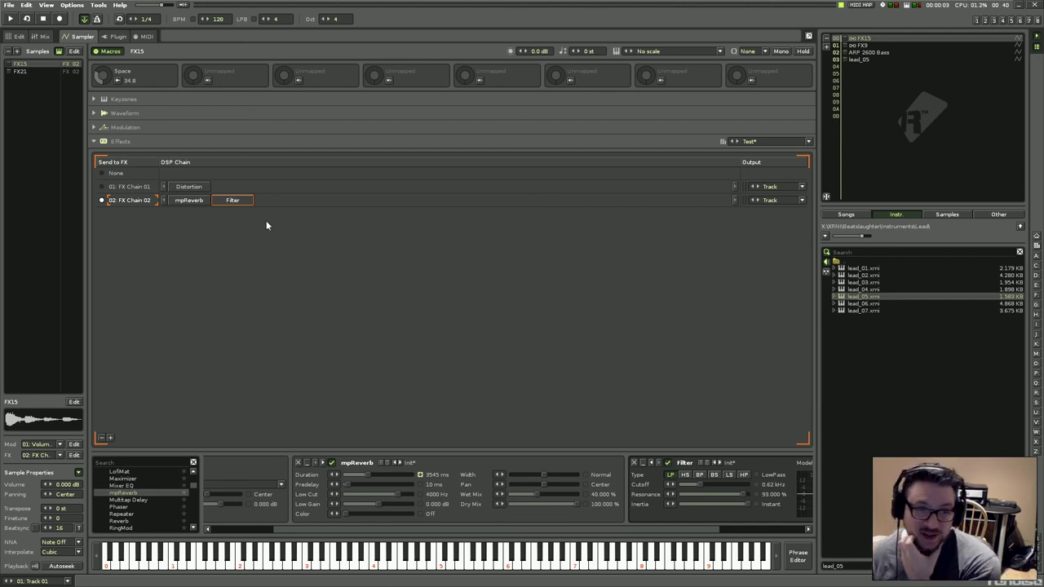
click(231, 200)
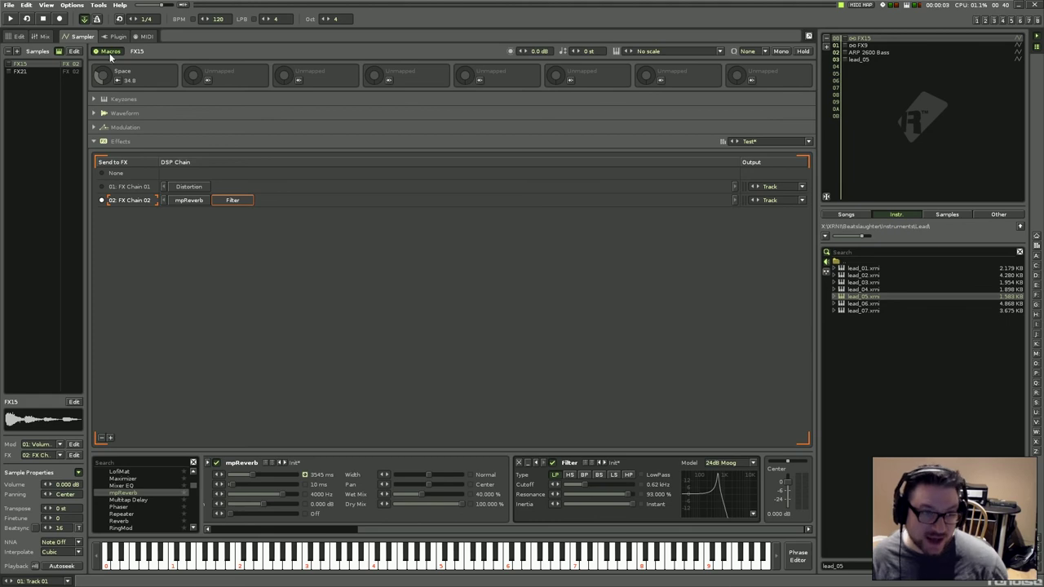
click(39, 36)
click(16, 36)
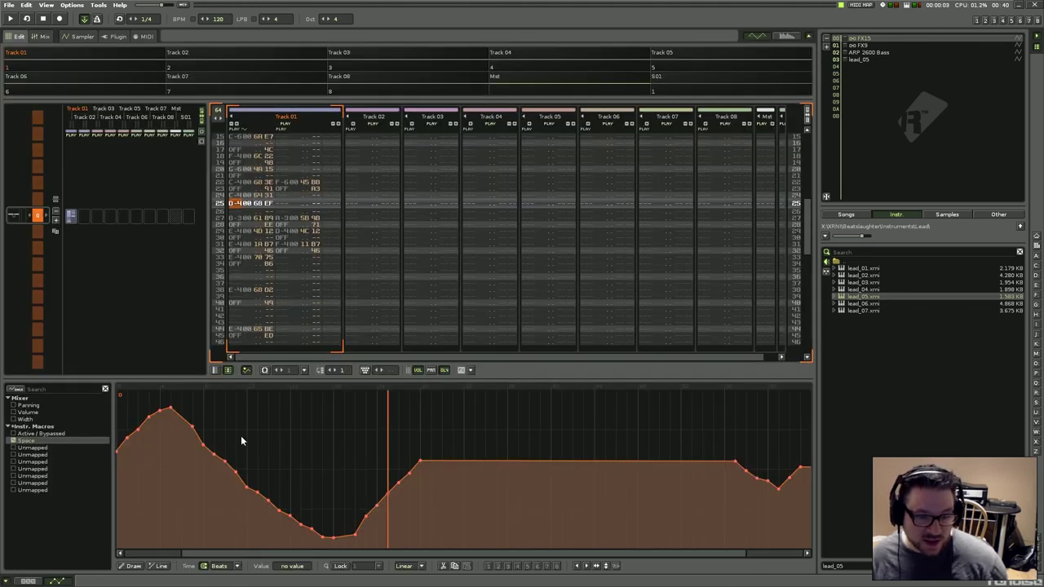
Add a Doofer device to Track 01's effect chain and place a Chorus inside it.
click(28, 581)
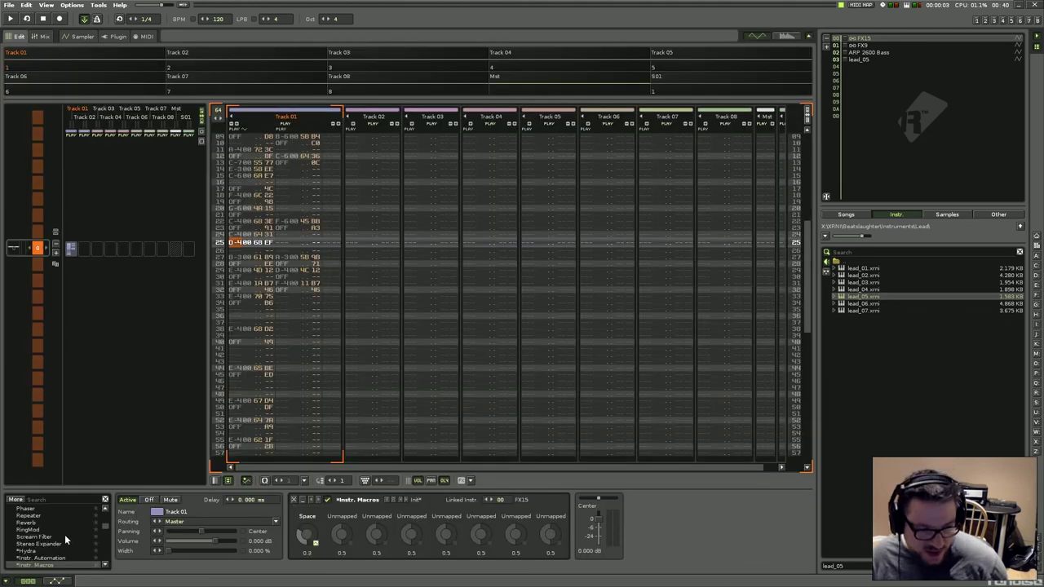
scroll(63, 536, up, 5)
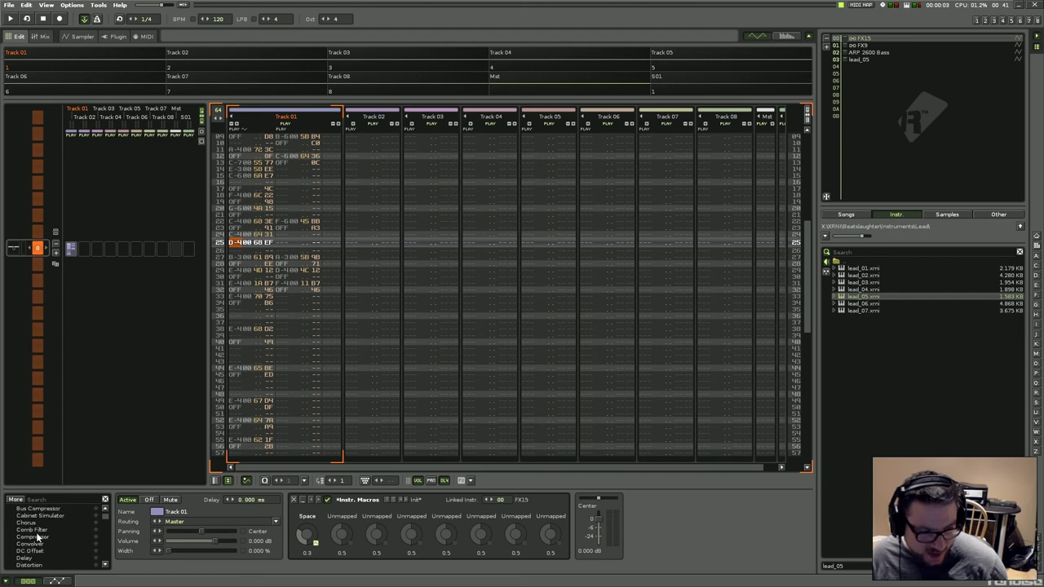
scroll(49, 555, down, 1)
double_click(49, 557)
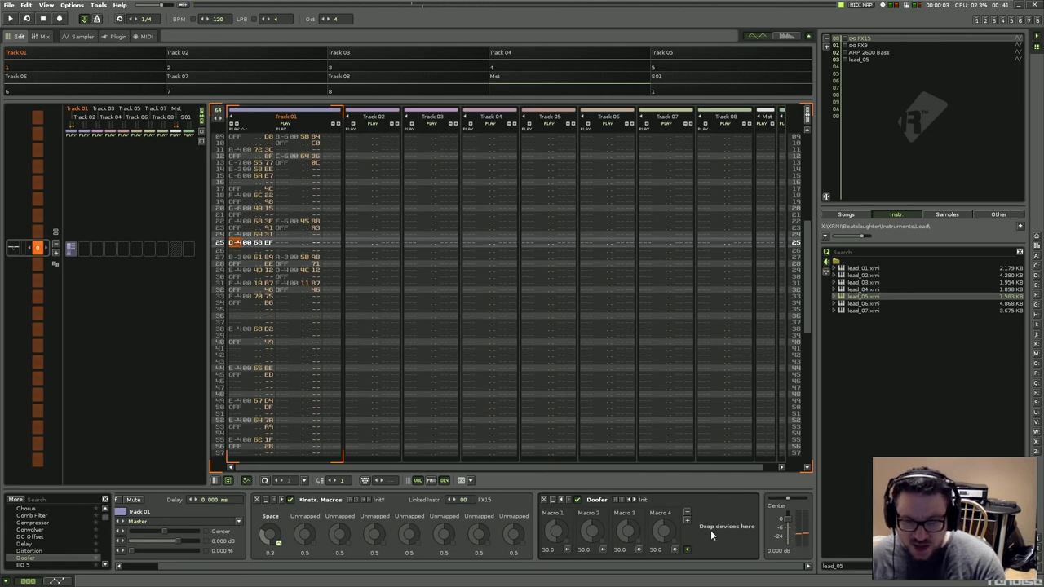
scroll(36, 535, up, 1)
mouse_move(26, 530)
mouse_down()
mouse_move(266, 539)
mouse_move(779, 526)
mouse_move(684, 565)
mouse_move(776, 566)
mouse_up()
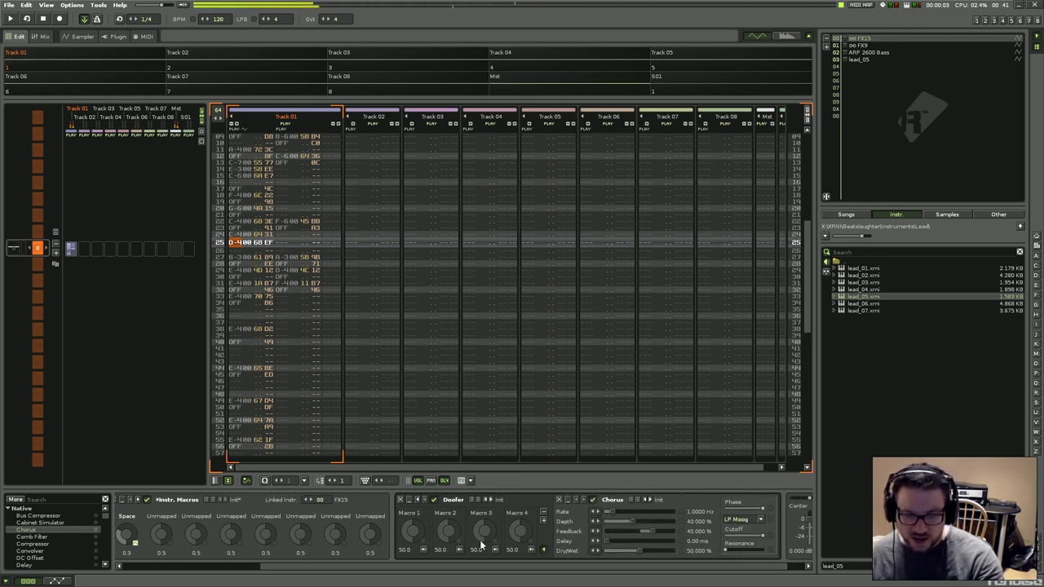
Extend the Doofer to six macros, then collapse the device and expand it again.
click(545, 521)
click(580, 521)
click(610, 521)
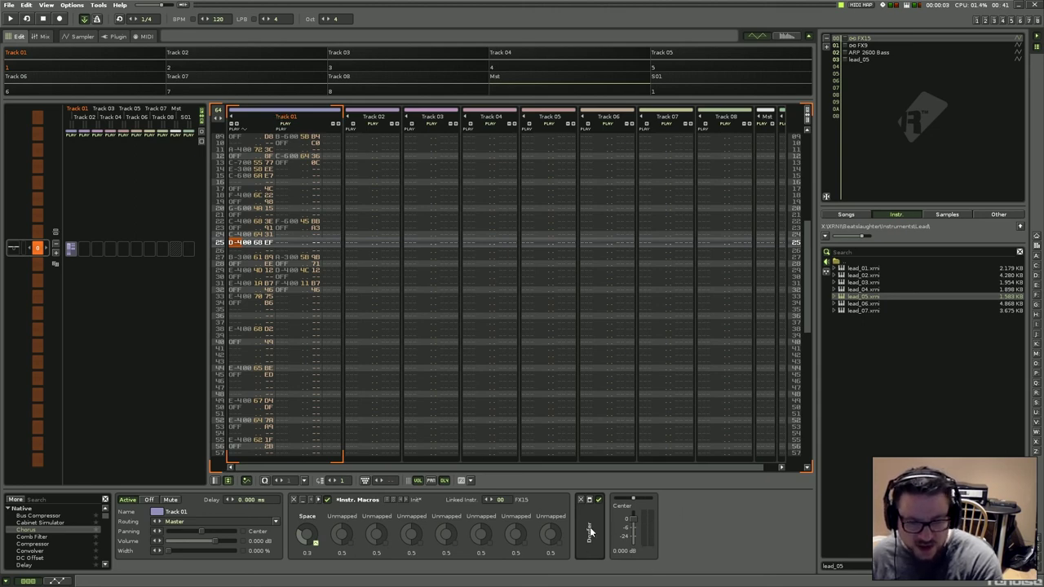
click(594, 501)
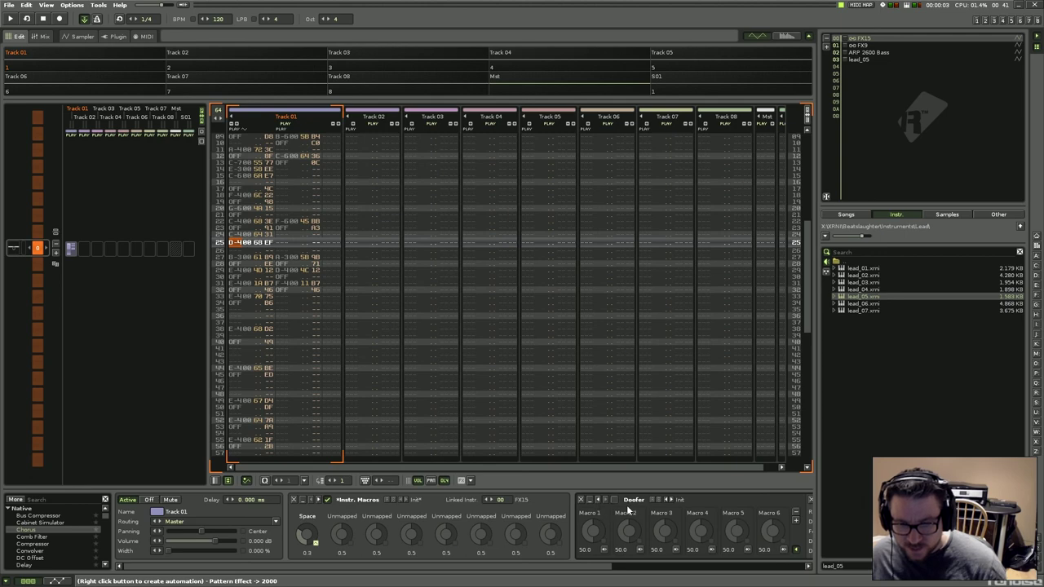
Map the Chorus Rate parameter to the Doofer's first macro.
drag(595, 567, 787, 570)
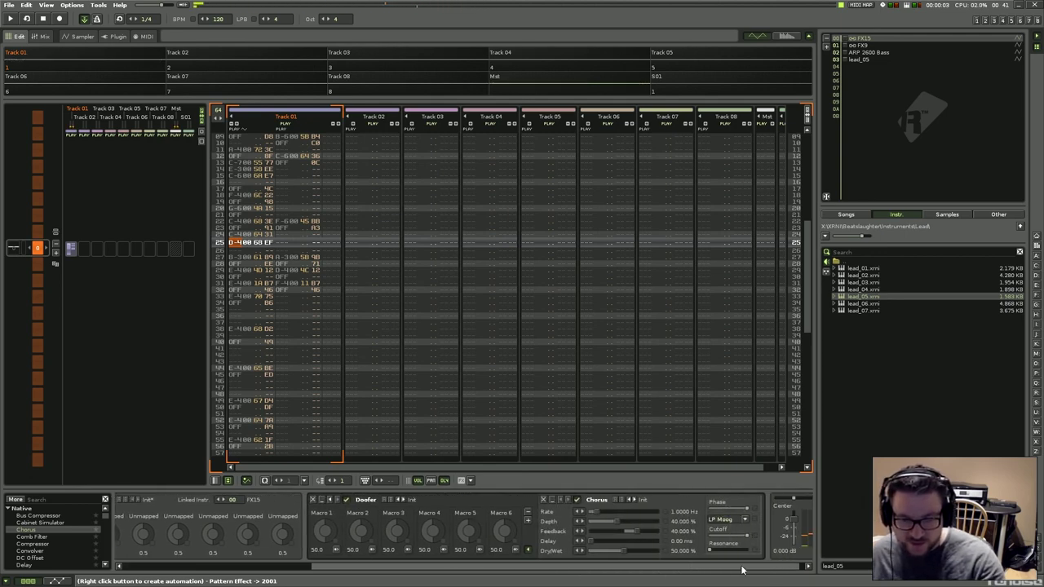
click(335, 551)
drag(633, 563, 697, 568)
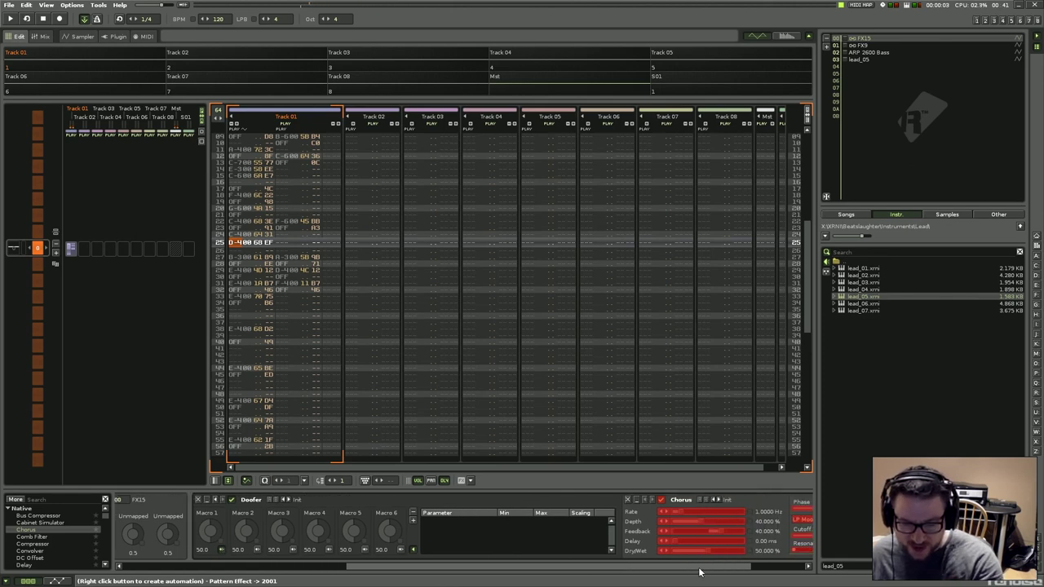
click(691, 510)
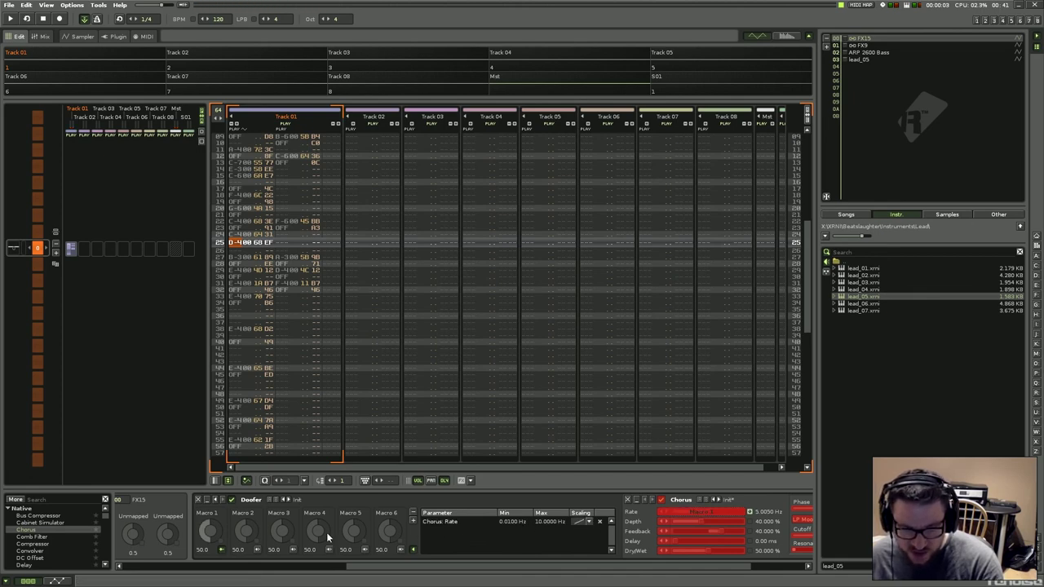
Rename the Doofer's first macro to "Chorus Rate".
click(209, 514)
text(Chorus Rate)
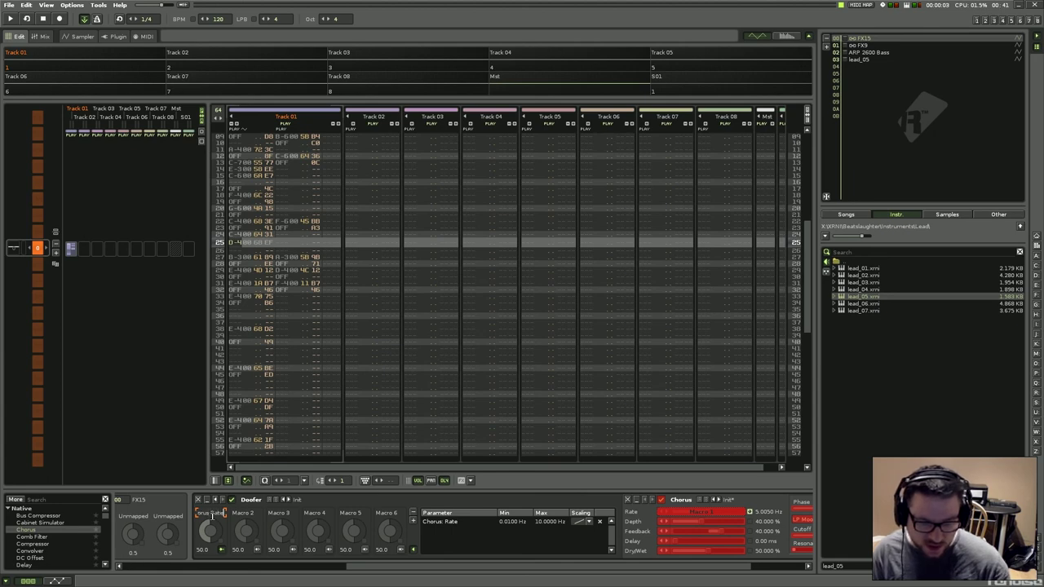
key(Return)
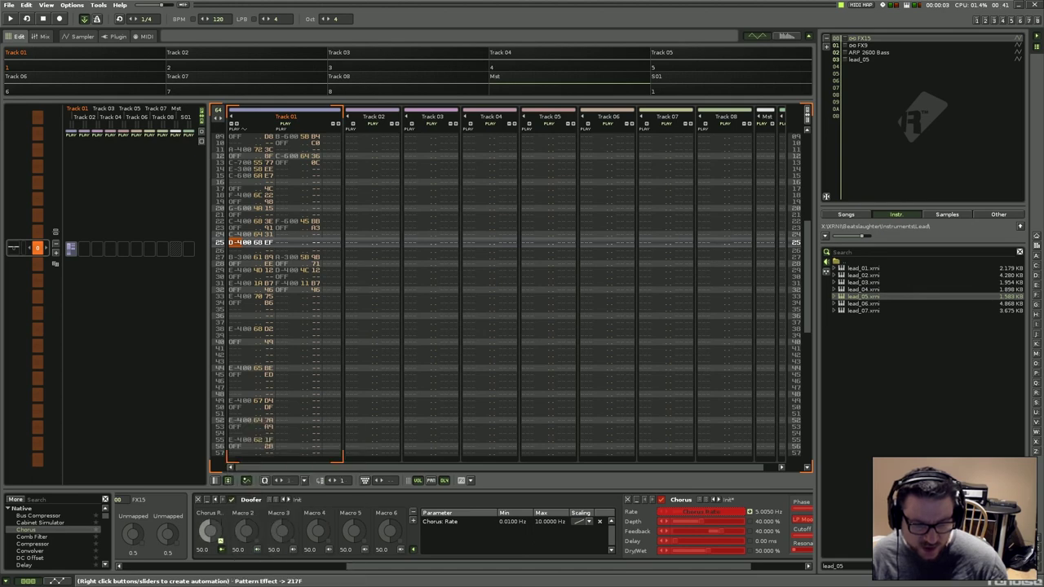
right_click(224, 518)
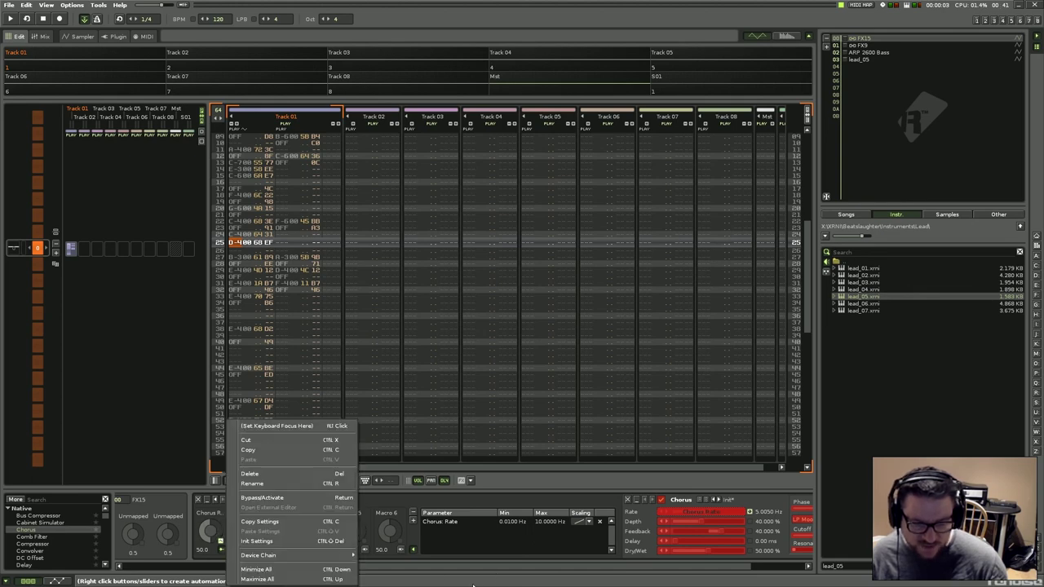
click(485, 543)
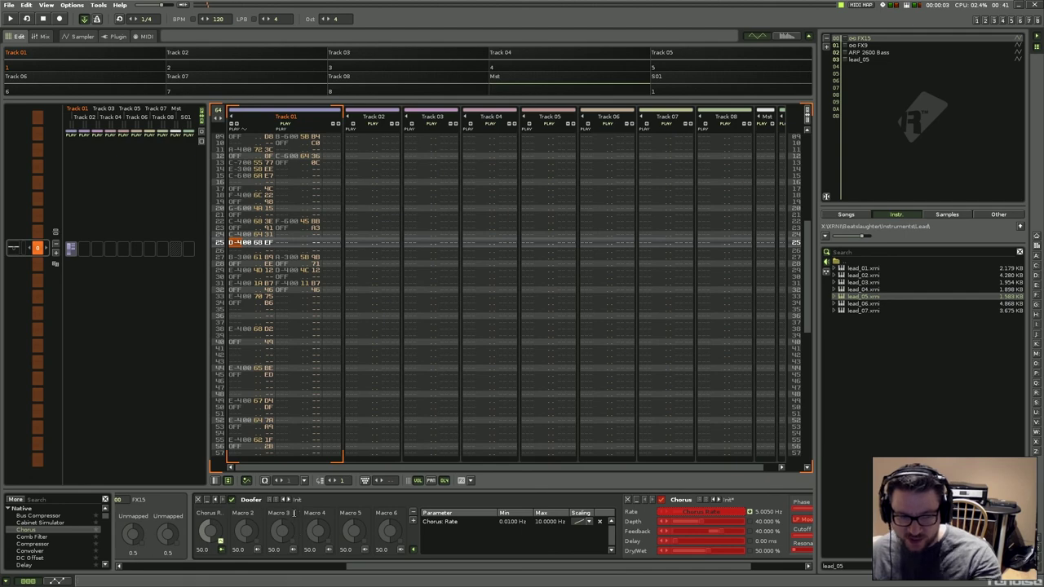
Give the Chorus Rate mapping the steepest exponential scaling and invert its range to a 9.01 Hz minimum and 0.71 Hz maximum.
click(589, 522)
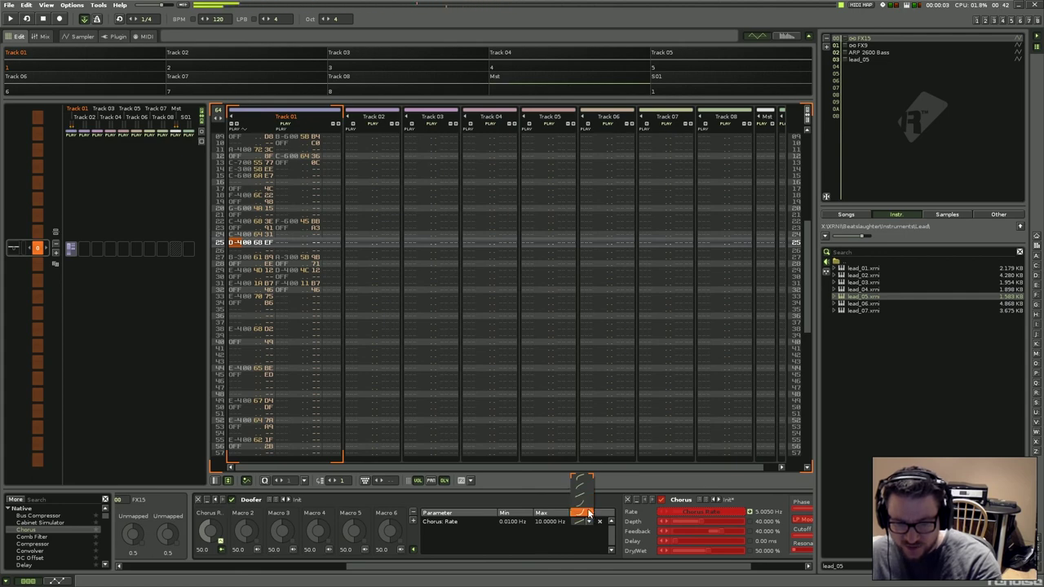
click(589, 513)
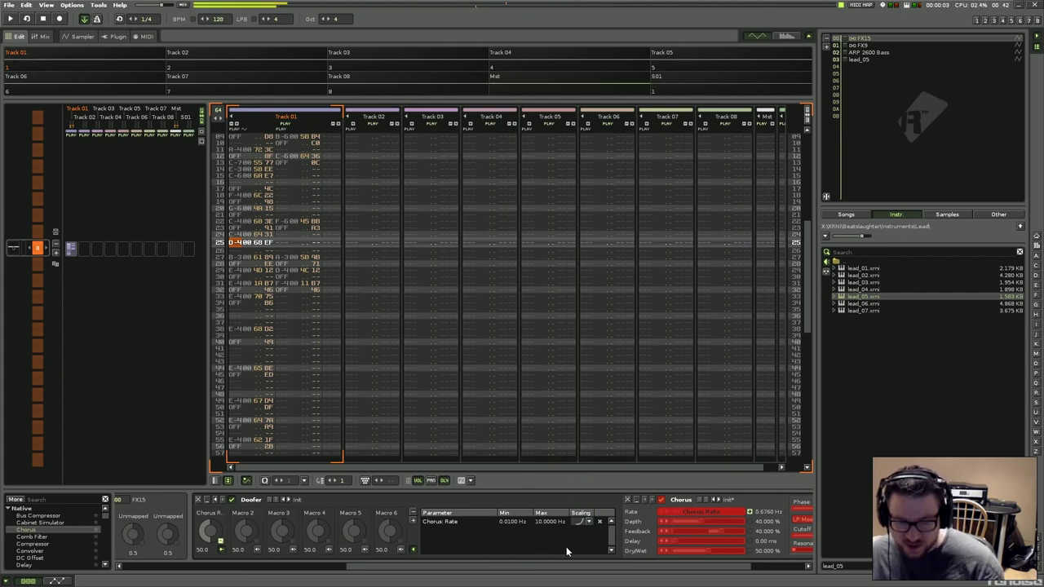
drag(514, 521, 546, 582)
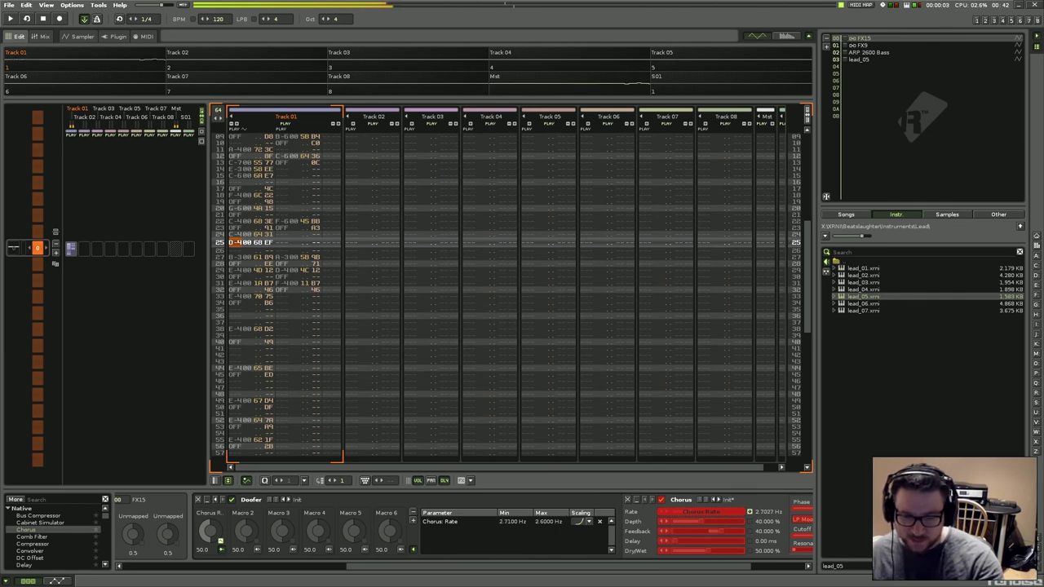
drag(527, 522, 556, 519)
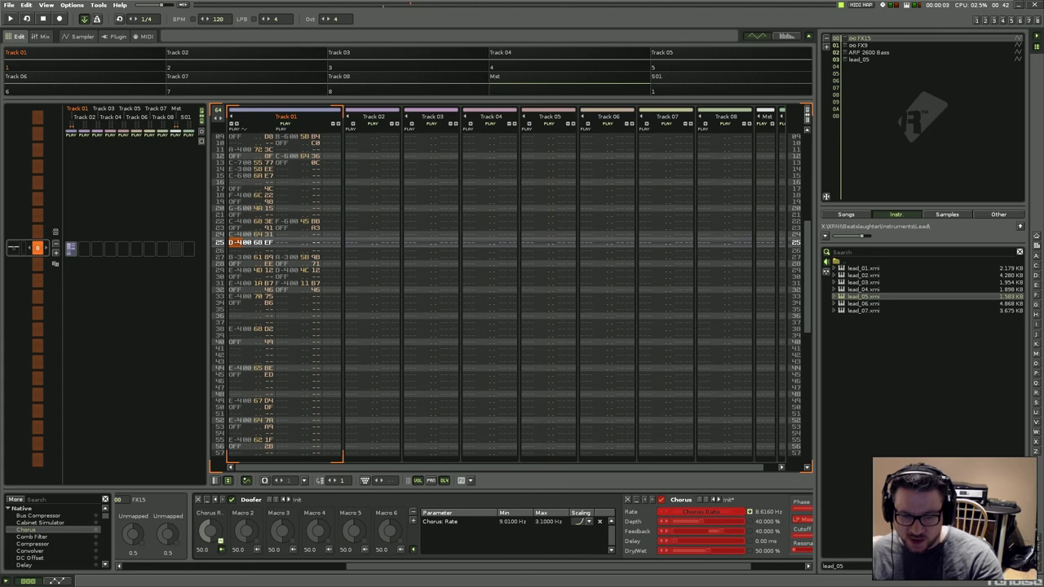
Turn the Chorus Rate macro up to 74 and down to about 39.2 to test the inverted mapping range.
drag(210, 530, 216, 503)
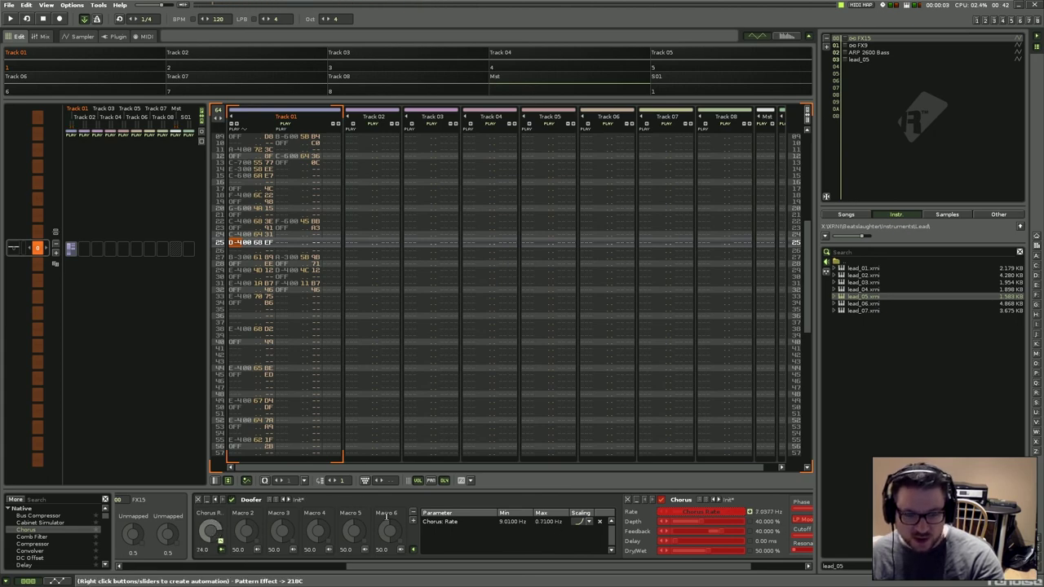
click(221, 541)
mouse_move(319, 531)
mouse_down()
mouse_move(319, 563)
mouse_move(319, 531)
mouse_up()
scroll(320, 532, down, 6)
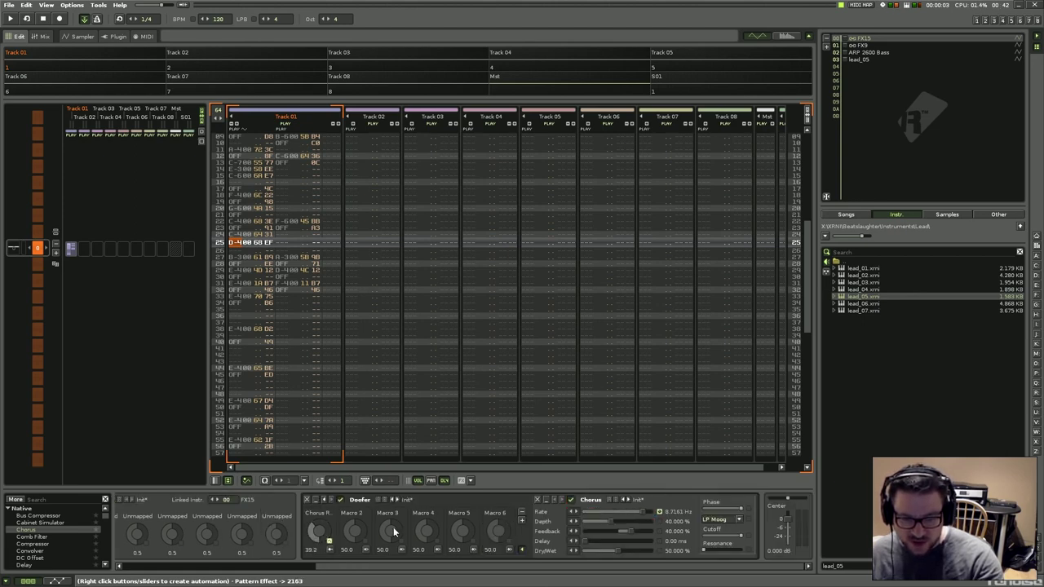
Restore the Chorus Rate mapping range to 0.01–10 Hz and raise the macro to about 77.2.
click(329, 550)
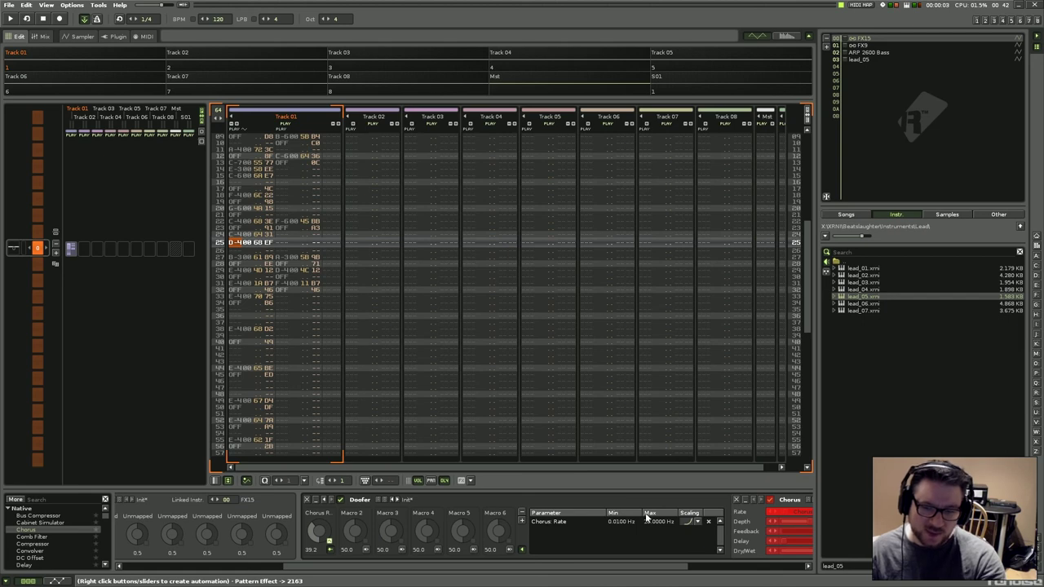
click(331, 551)
drag(324, 537, 324, 507)
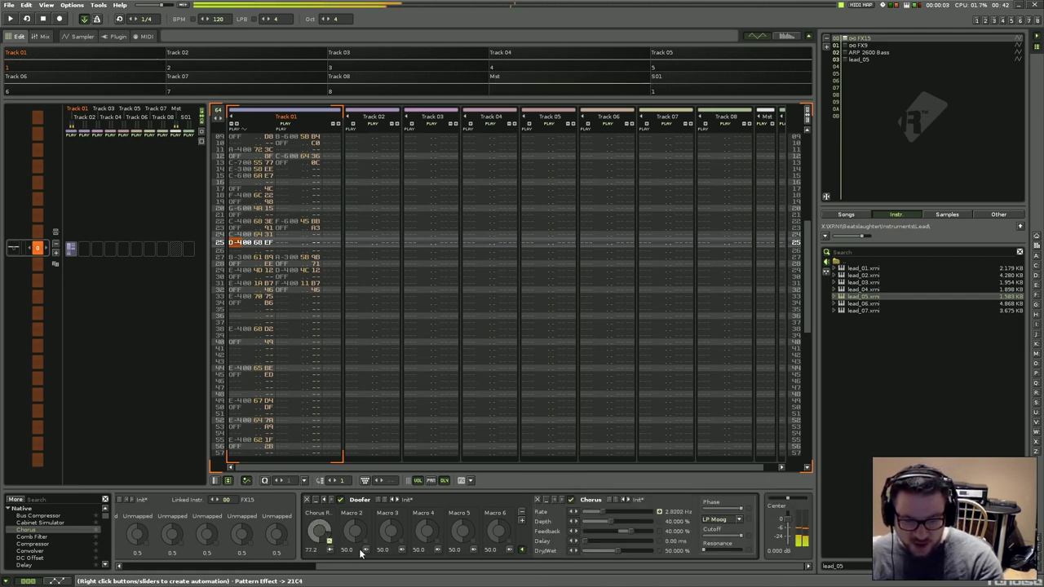
Choose a scaling curve for the Chorus Rate mapping, then hide the Doofer's inner devices.
click(329, 550)
click(695, 523)
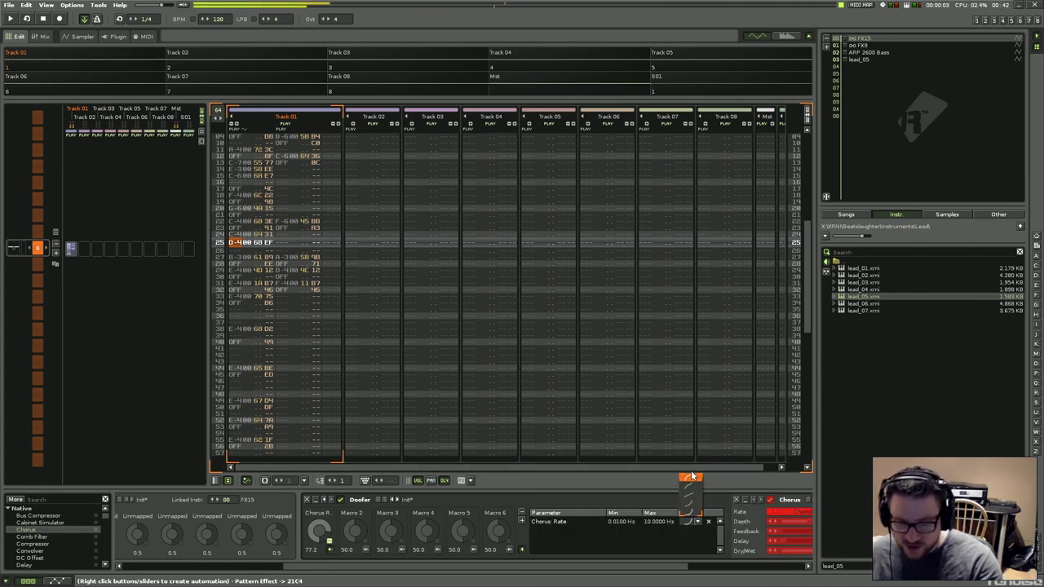
click(691, 495)
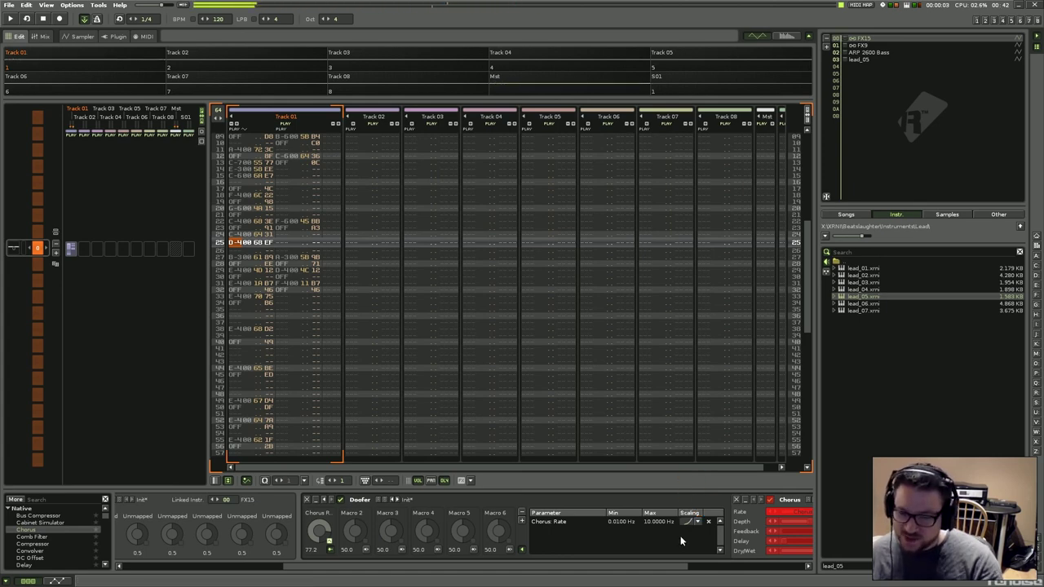
click(522, 550)
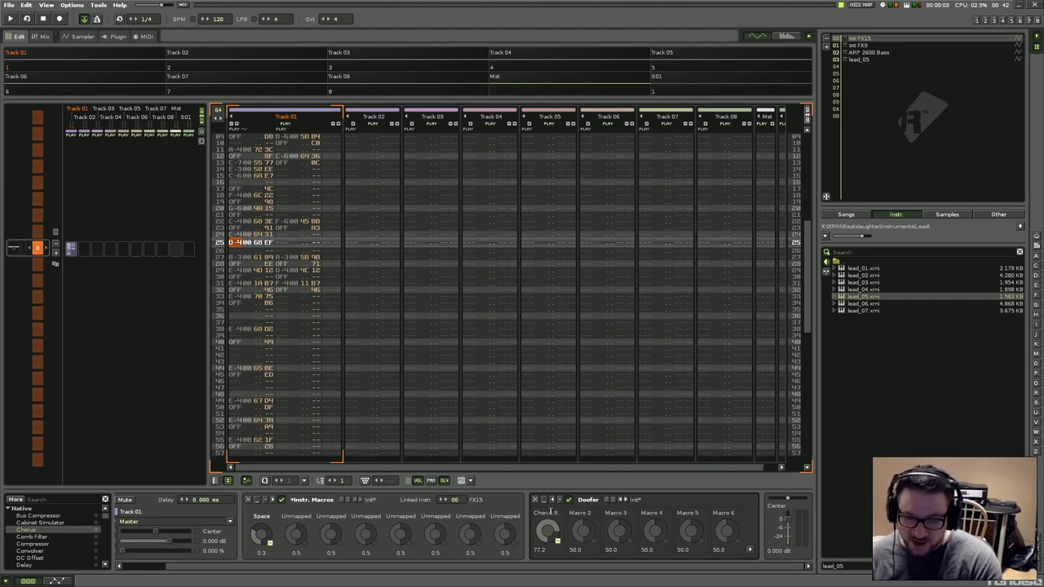
Map the Doofer's Chorus Rate macro to MIDI channel 1, CC 8, and leave MIDI mapping mode.
click(858, 5)
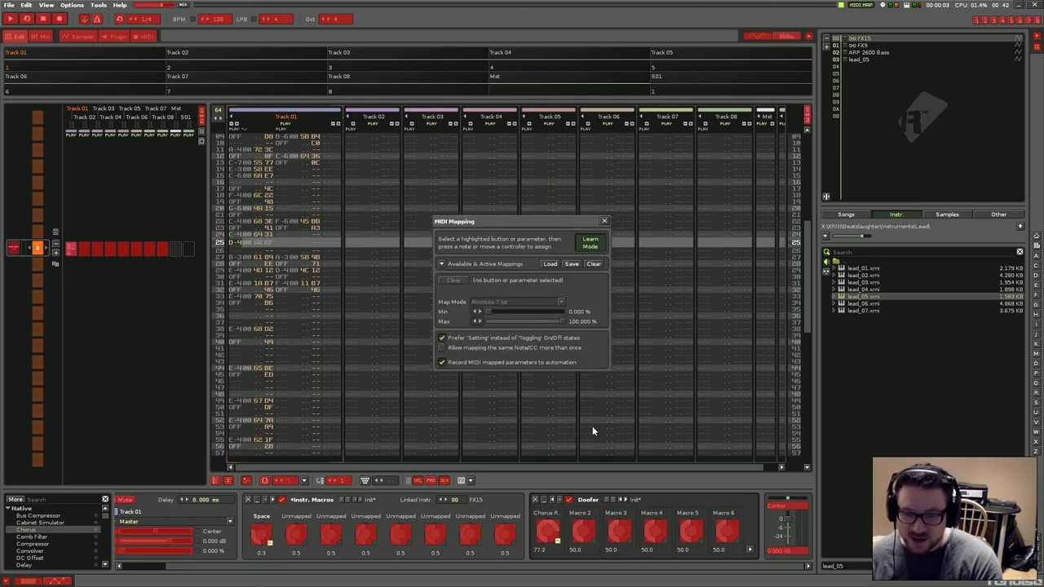
click(603, 222)
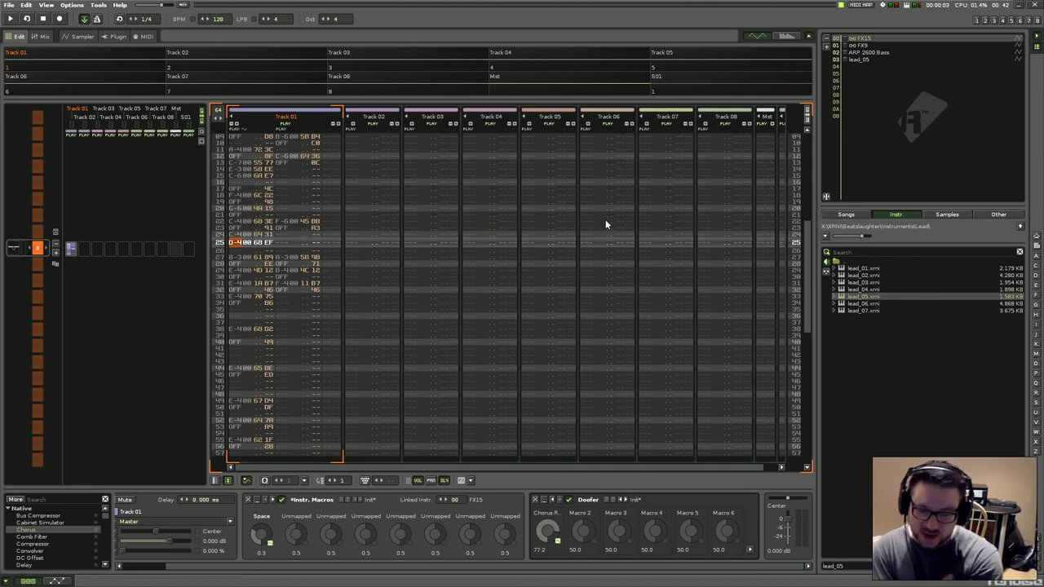
click(859, 5)
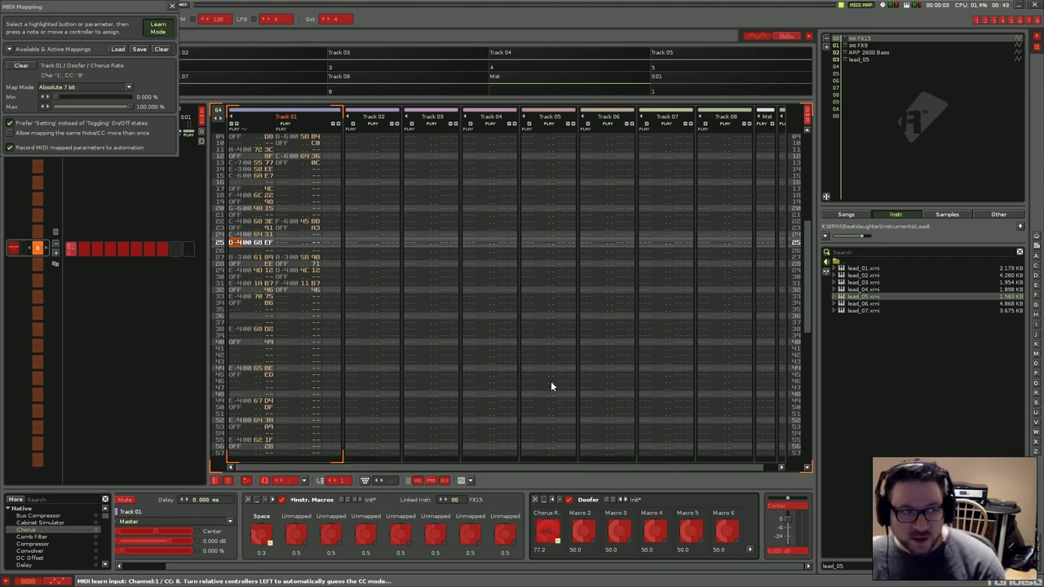
click(172, 7)
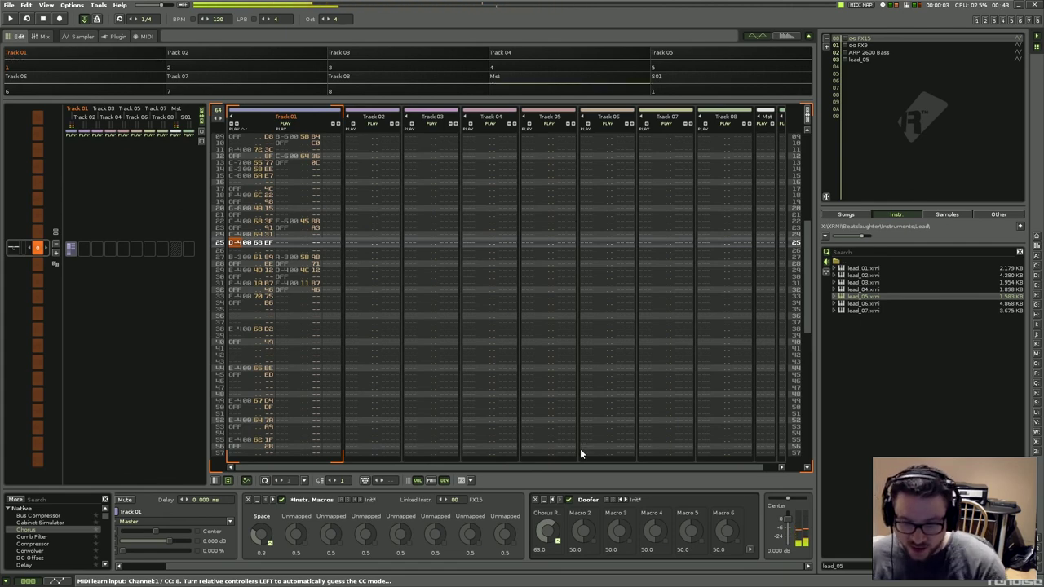
Create an automation envelope for the Doofer's Chorus Rate macro on Track 01 and place a point at about 3.4%.
right_click(556, 545)
click(563, 542)
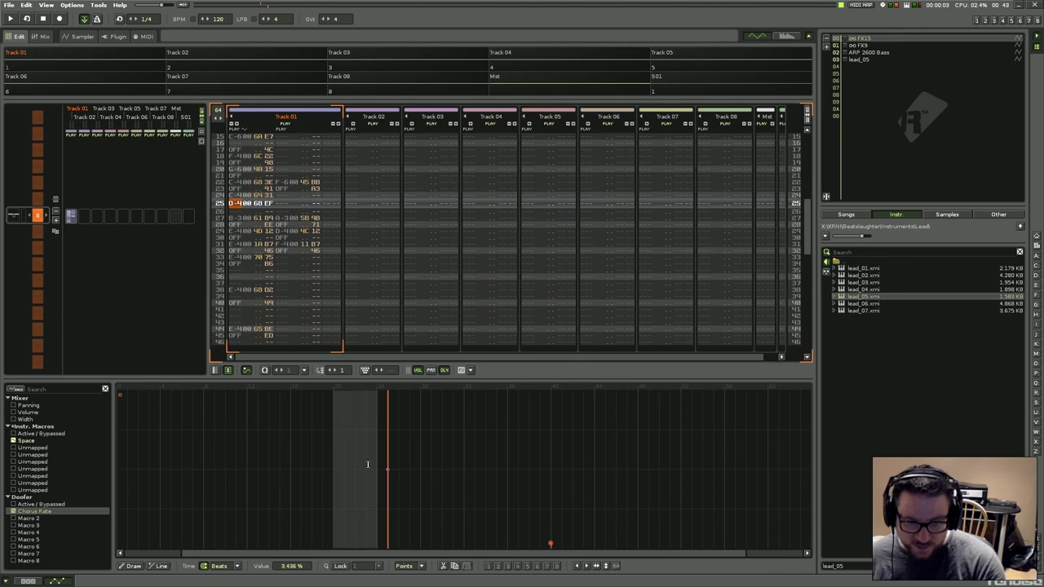
Add a Convolver after the Doofer in Track 01's effect chain and load its Room - Arena preset.
click(27, 581)
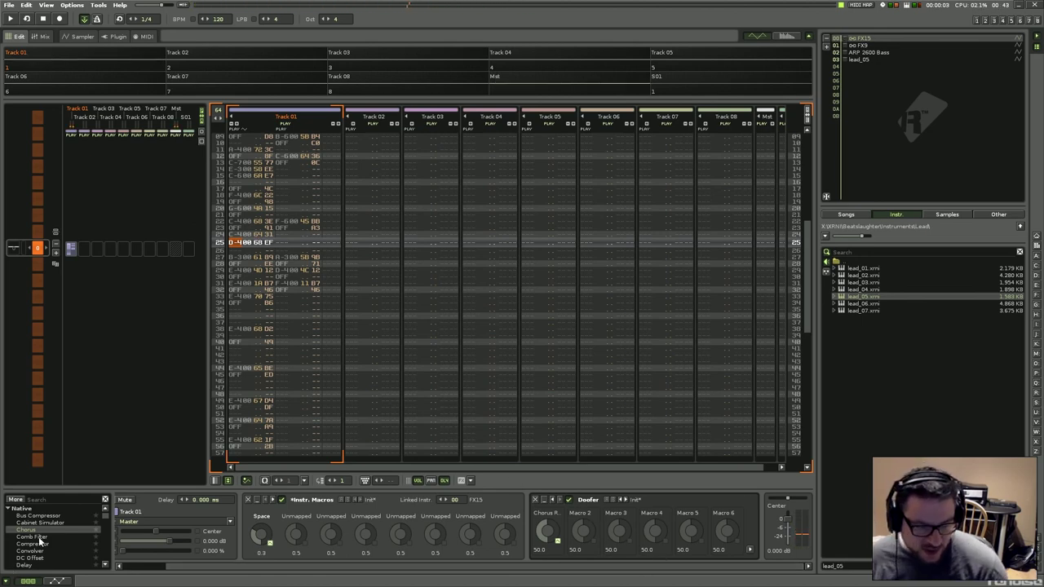
drag(74, 552, 244, 552)
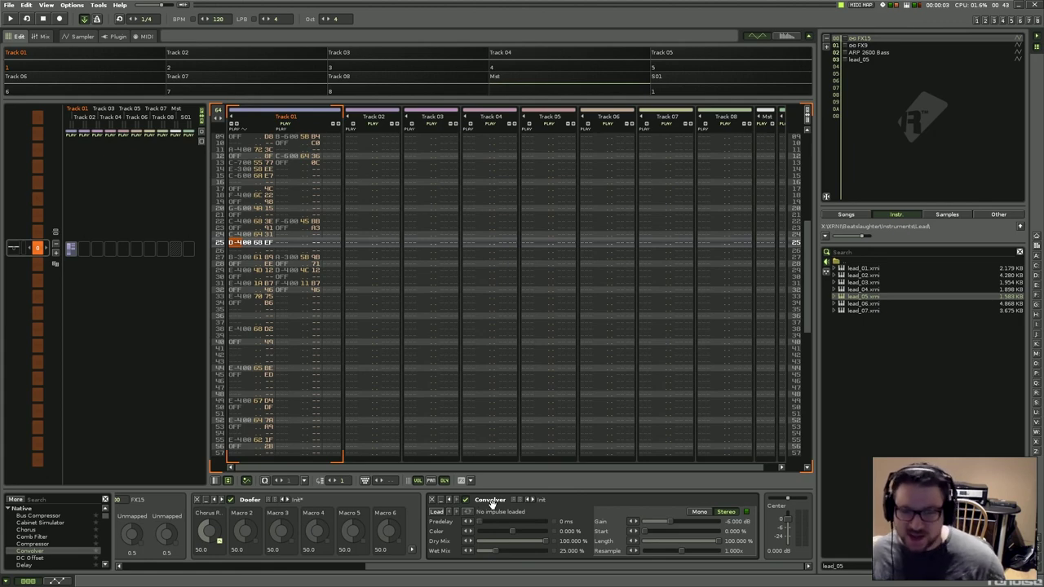
click(541, 500)
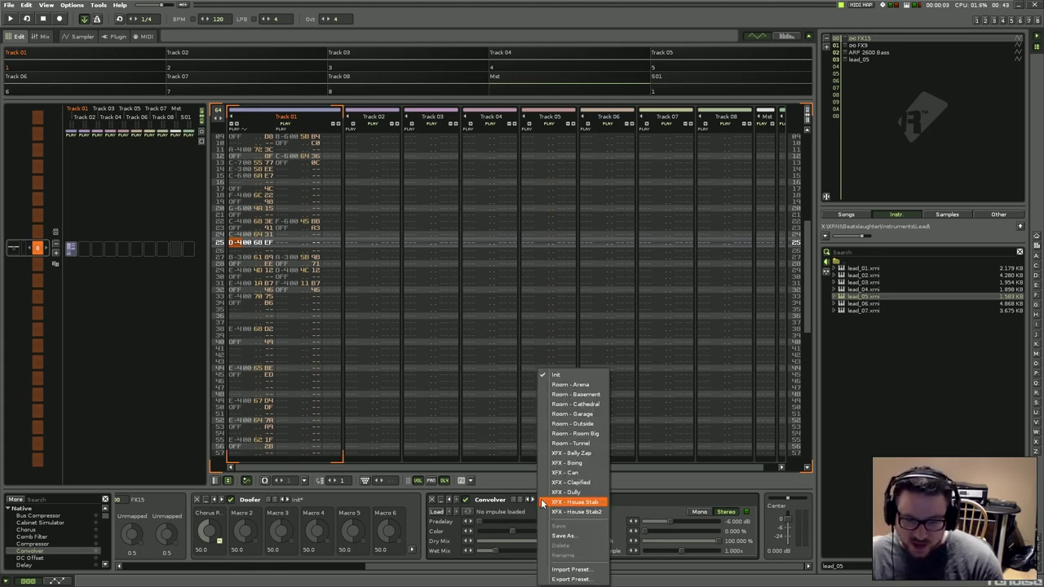
click(572, 384)
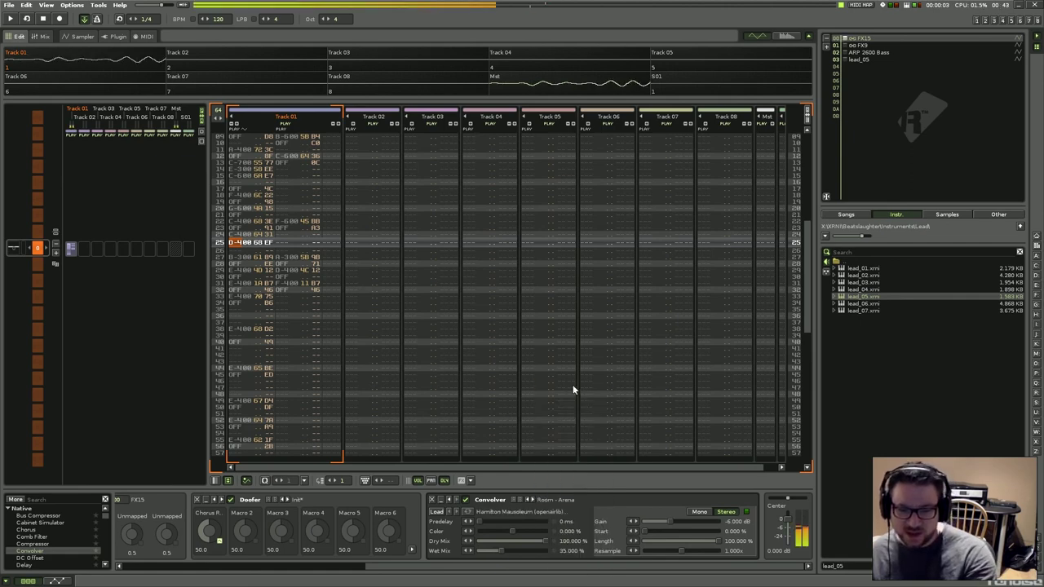
Load the Convolver's Room - Tunnel preset and set Color to -64%, Length to 6% and Resample to about 1.14x.
click(561, 512)
click(581, 445)
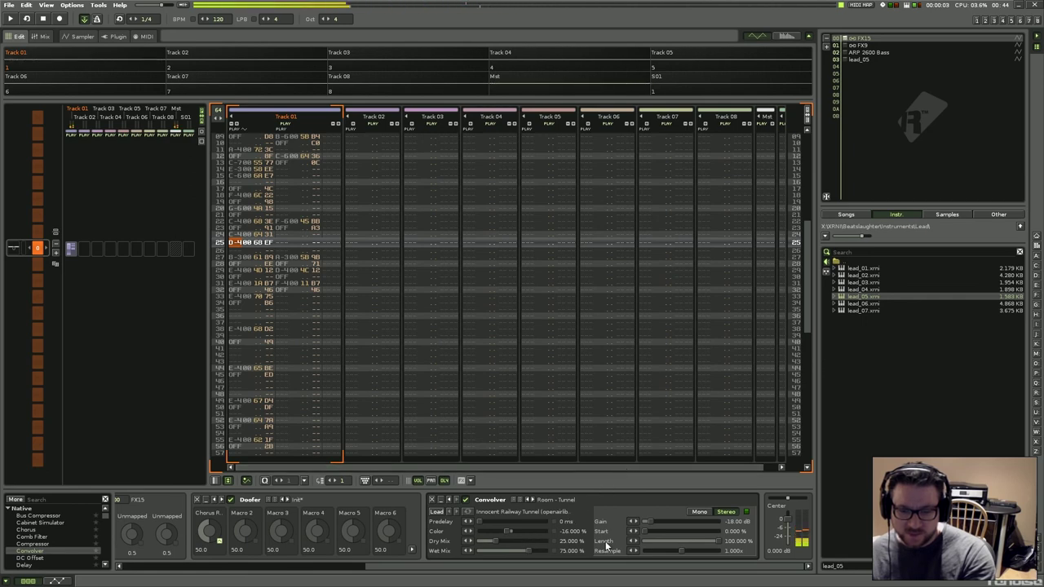
mouse_move(681, 551)
mouse_down()
mouse_move(699, 551)
mouse_move(661, 542)
mouse_move(693, 552)
mouse_up()
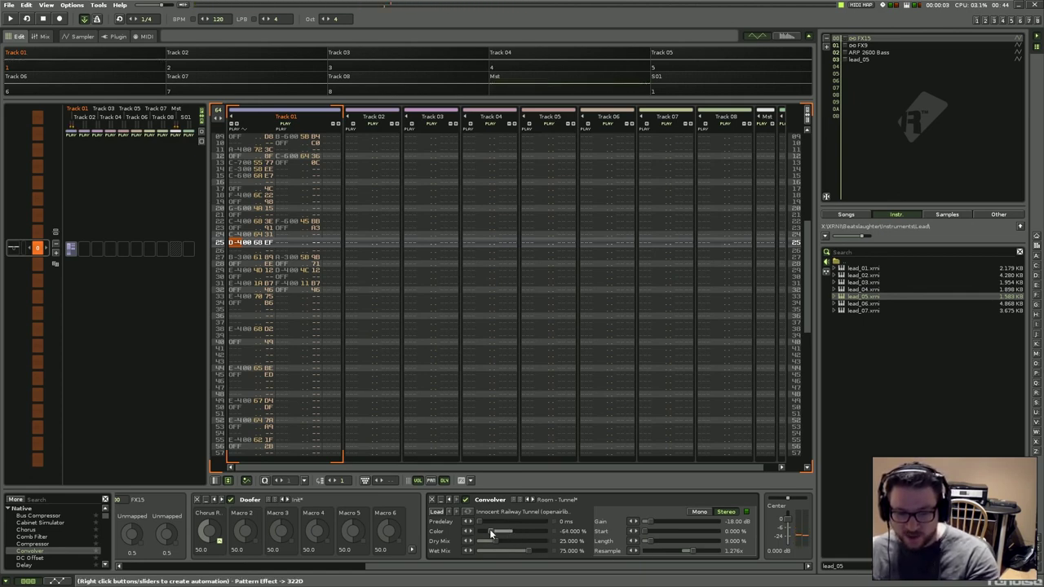
drag(695, 551, 687, 551)
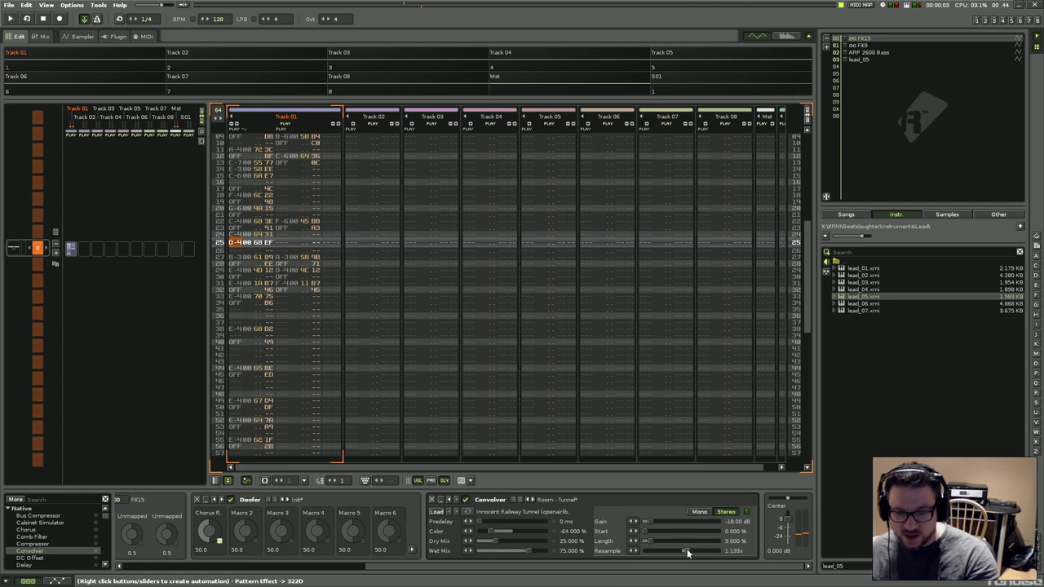
drag(665, 540, 648, 540)
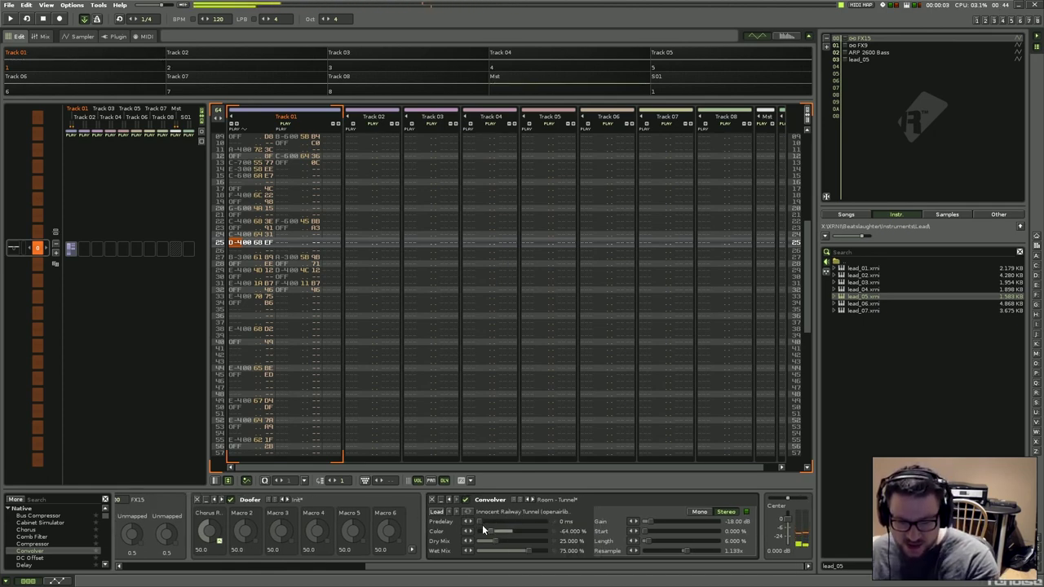
Reset the Convolver to the Init preset and load the impulse response Large Hall_e.wav from the Lexi 480 Hall folder.
click(605, 500)
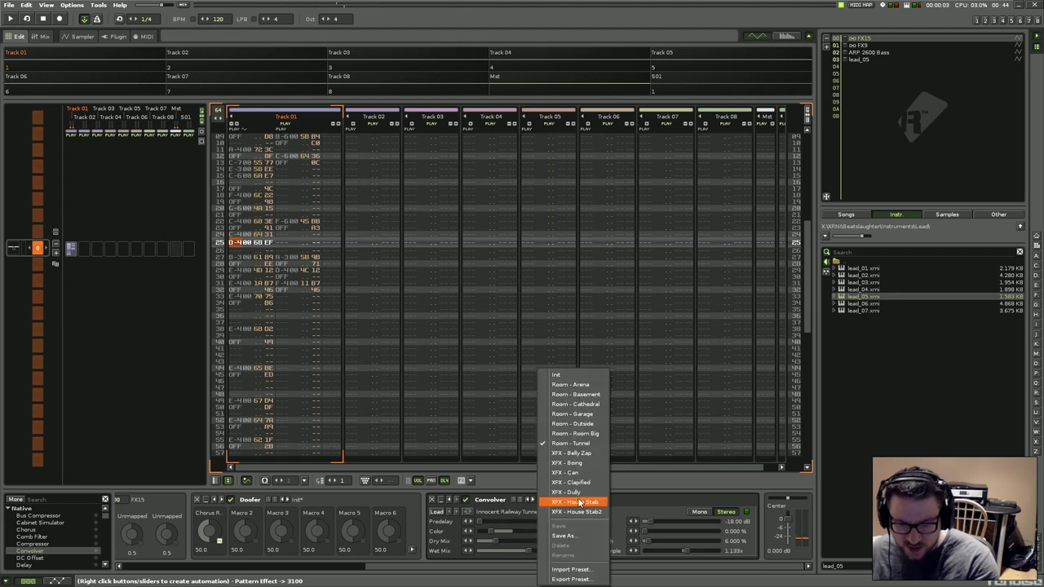
click(584, 377)
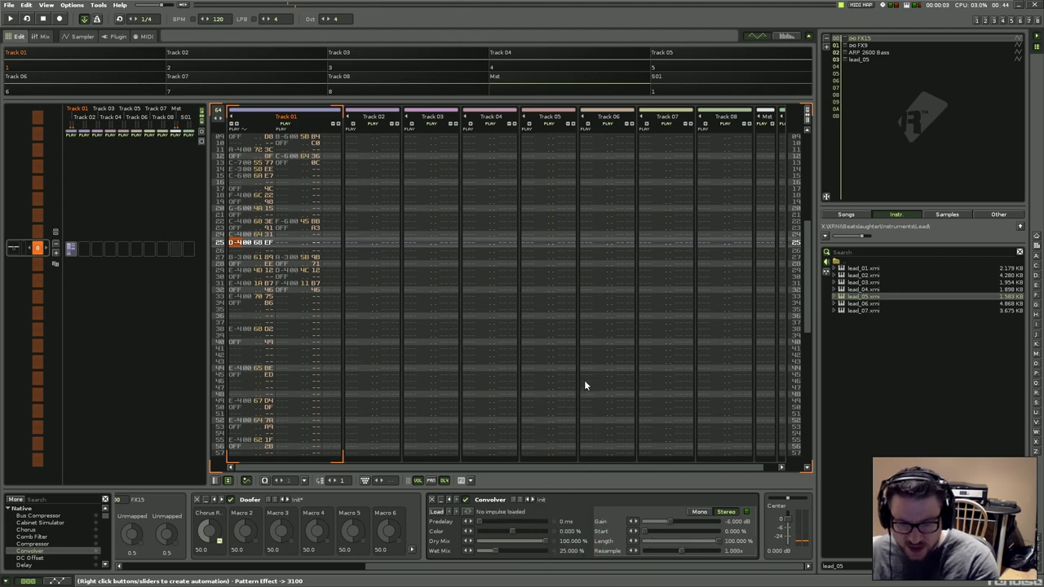
click(434, 513)
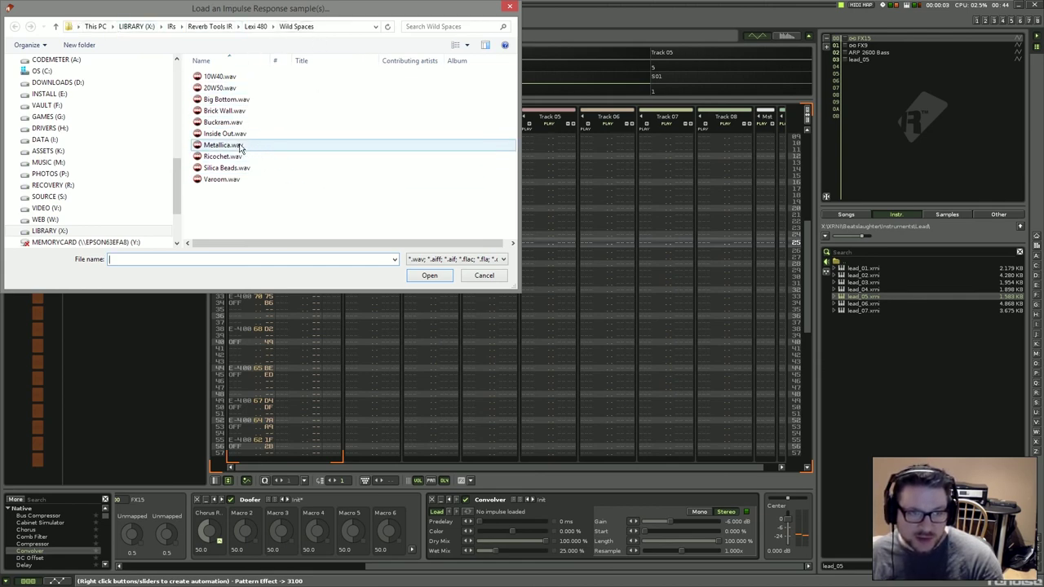
click(255, 26)
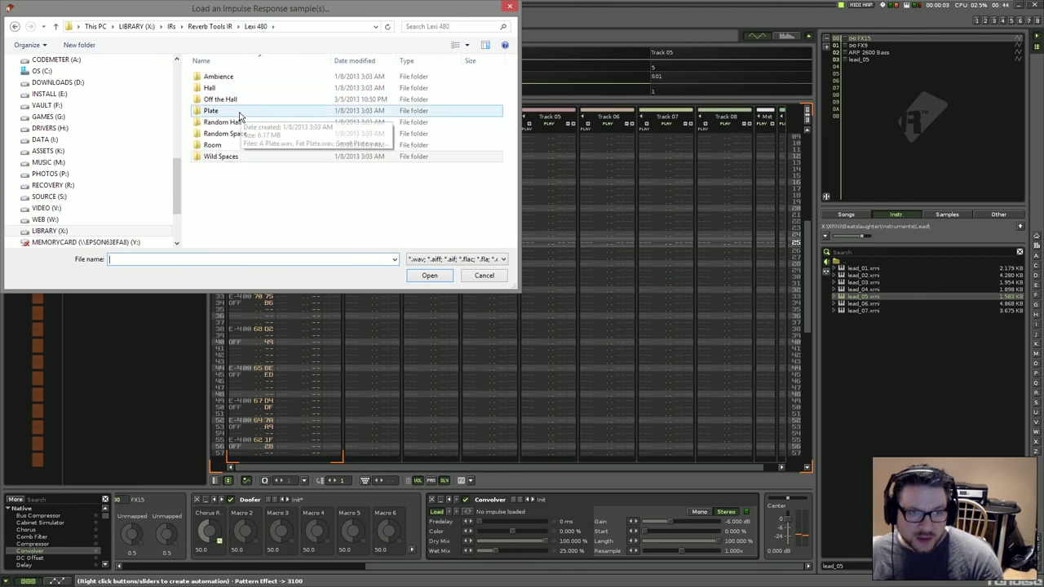
double_click(236, 89)
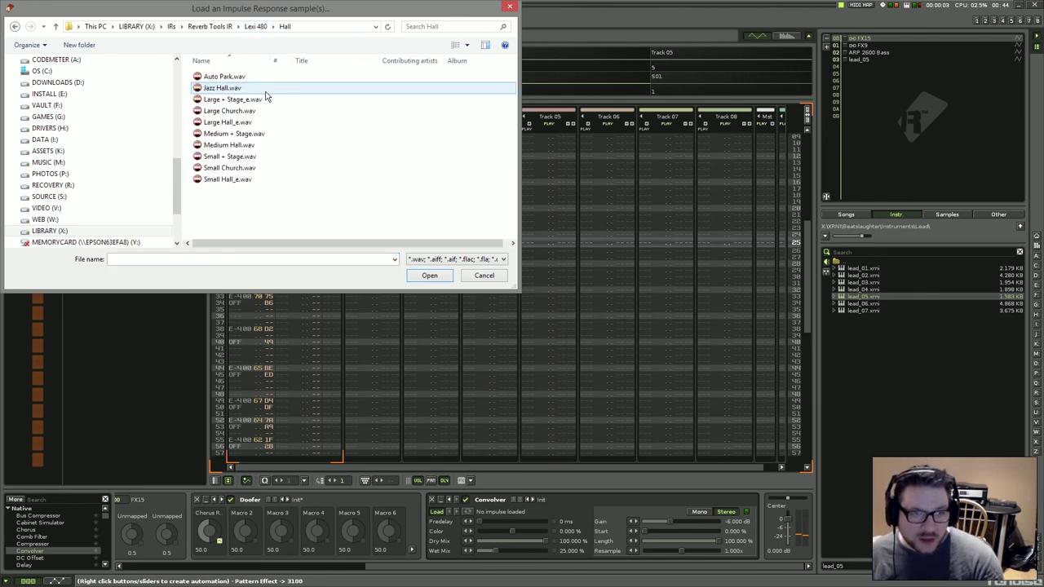
double_click(277, 122)
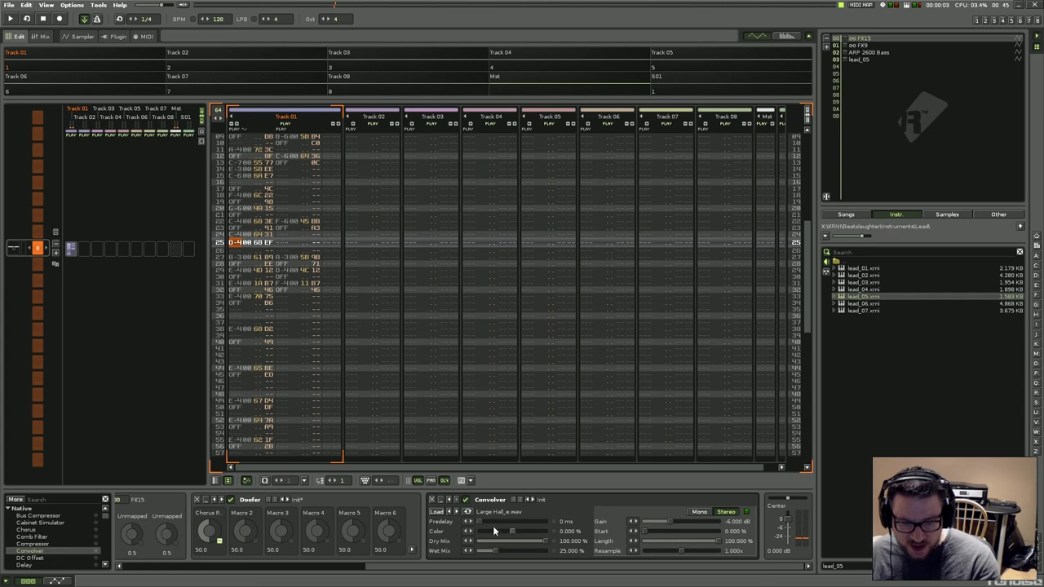
Browse the neighbouring hall impulses, settle on Medium Hall.wav, and try Resample at 0.5x before returning it to 1x.
click(457, 512)
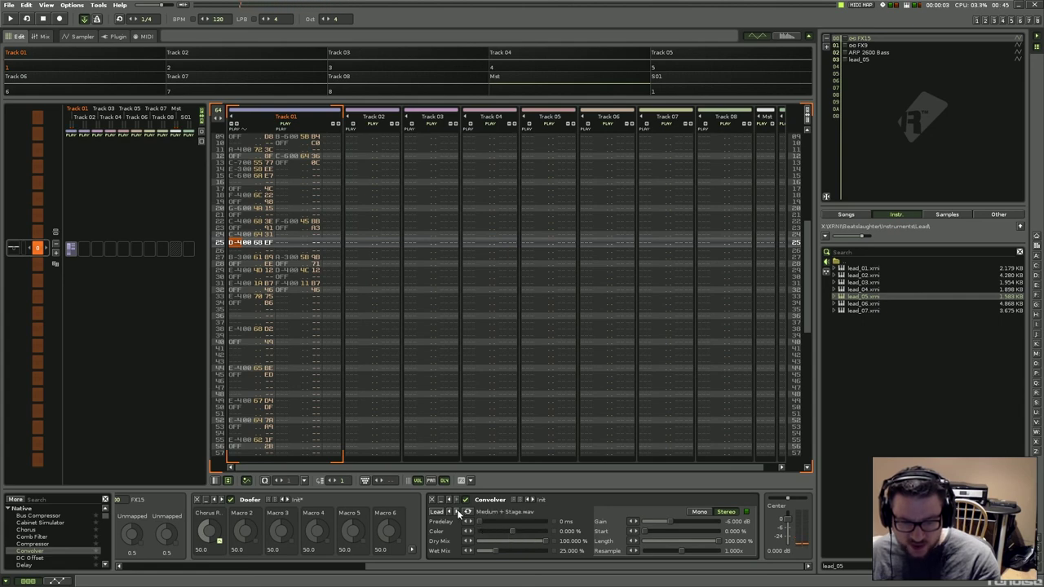
click(459, 511)
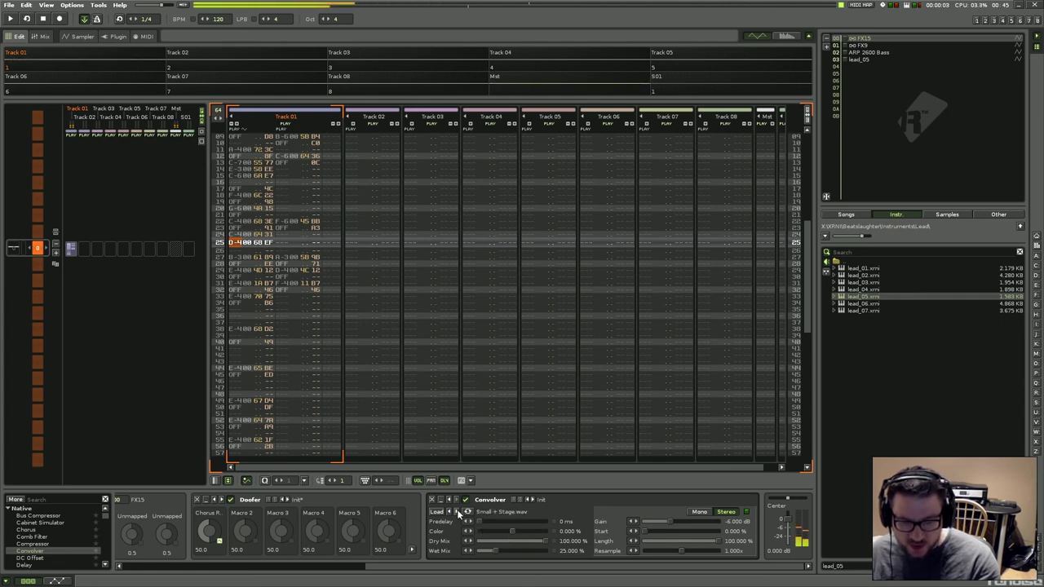
click(459, 511)
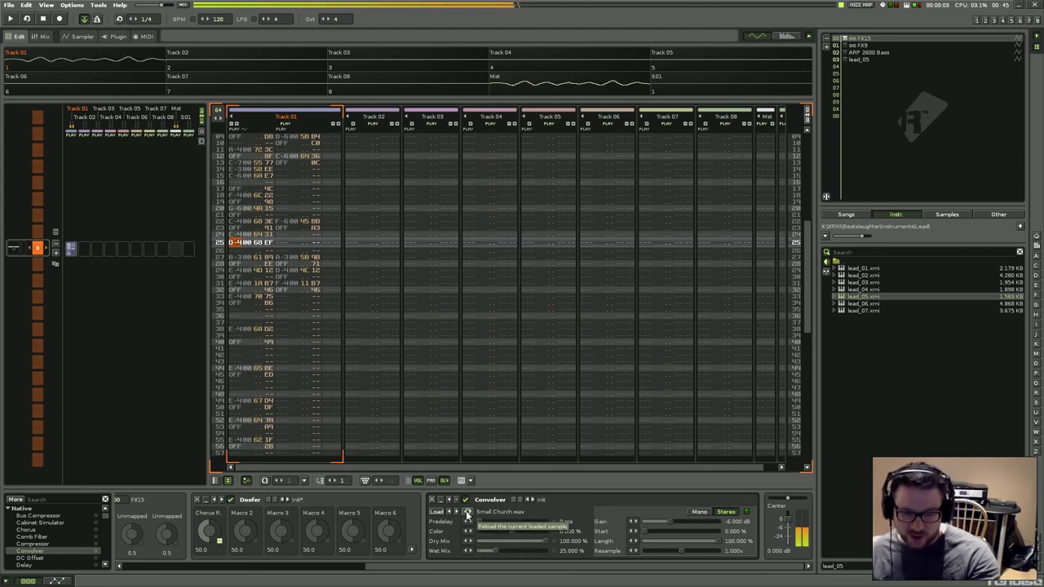
click(448, 513)
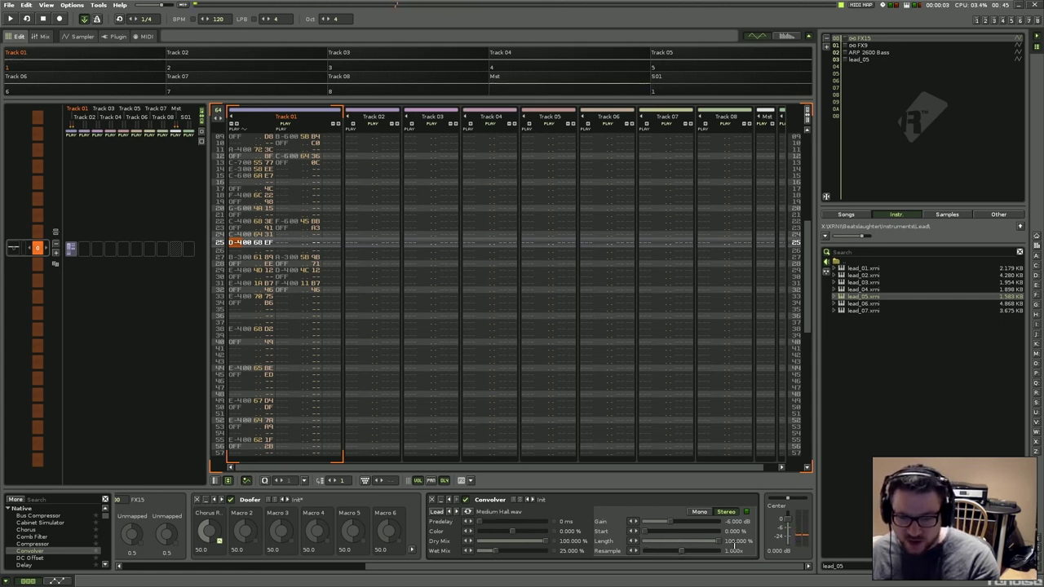
drag(687, 553, 646, 554)
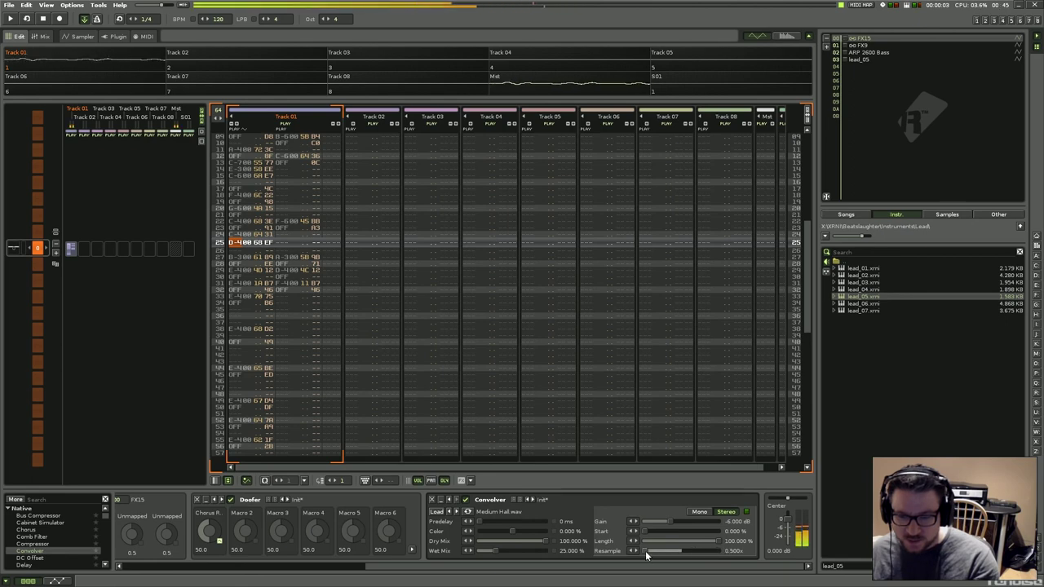
drag(646, 554, 686, 555)
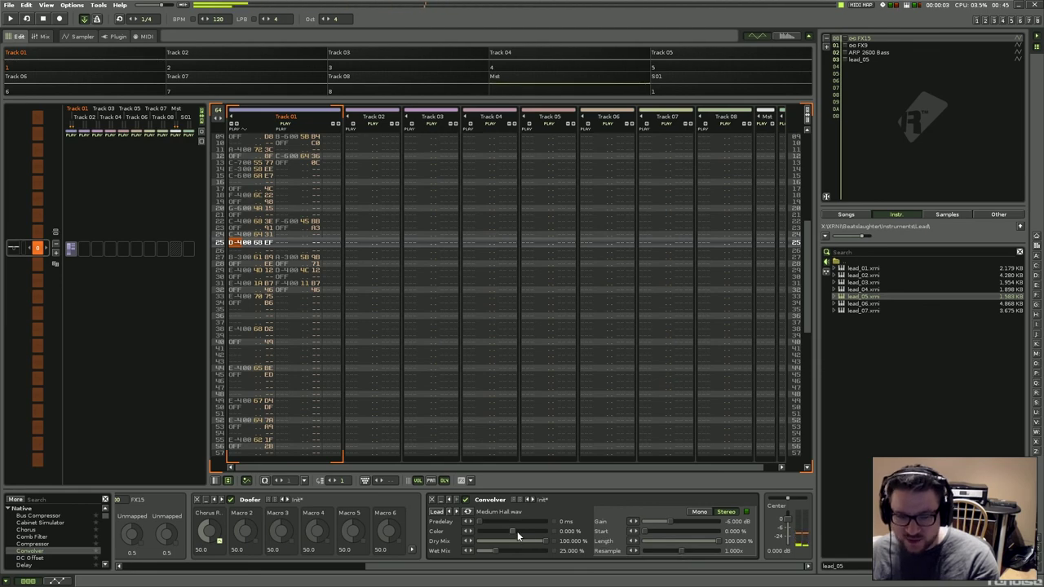
Load the impulse response Small Ambience.wav from the Lexi 480 Ambience folder into the Convolver.
click(437, 513)
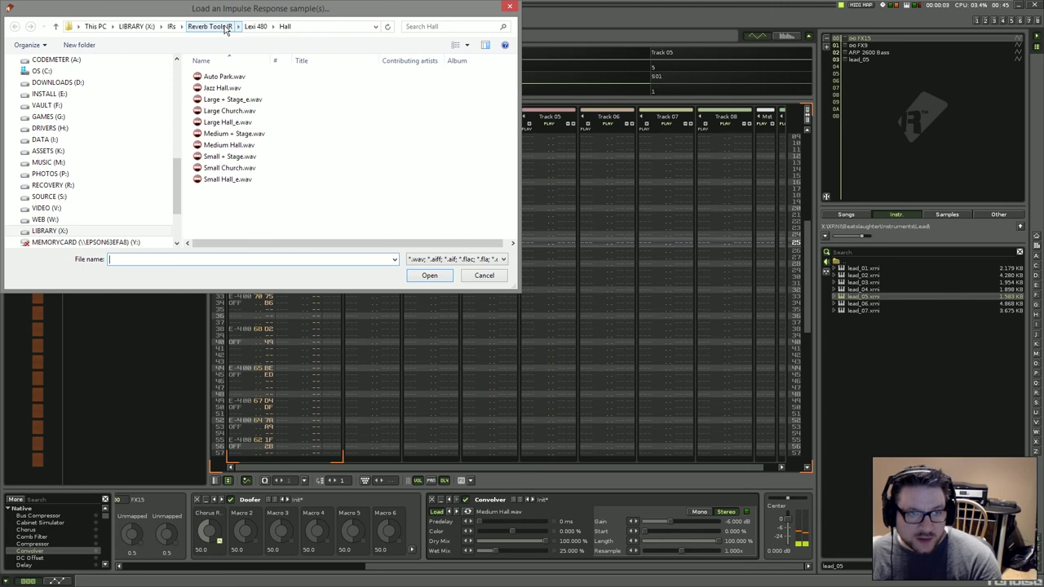
click(214, 26)
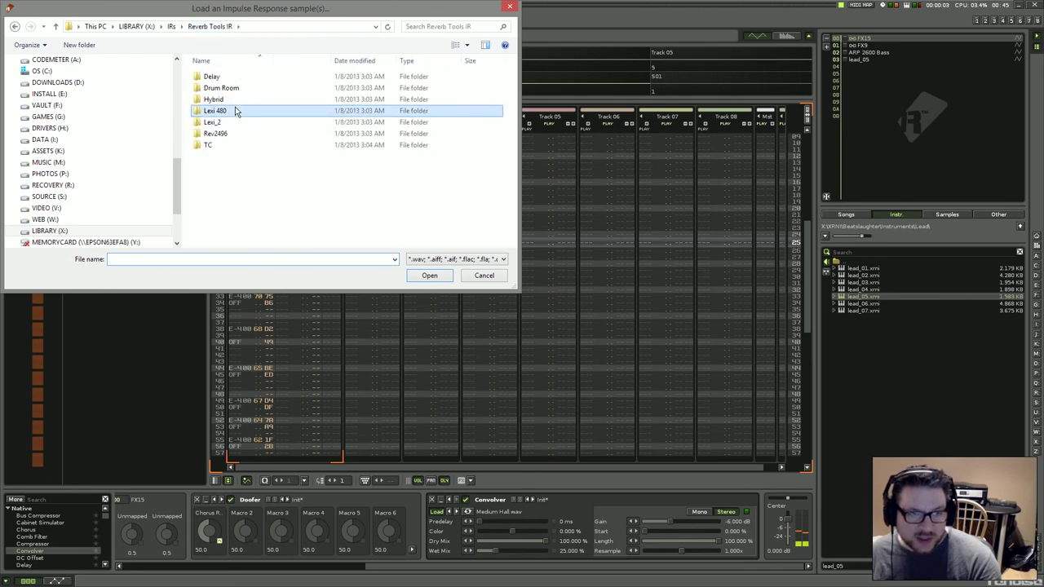
double_click(234, 111)
double_click(219, 76)
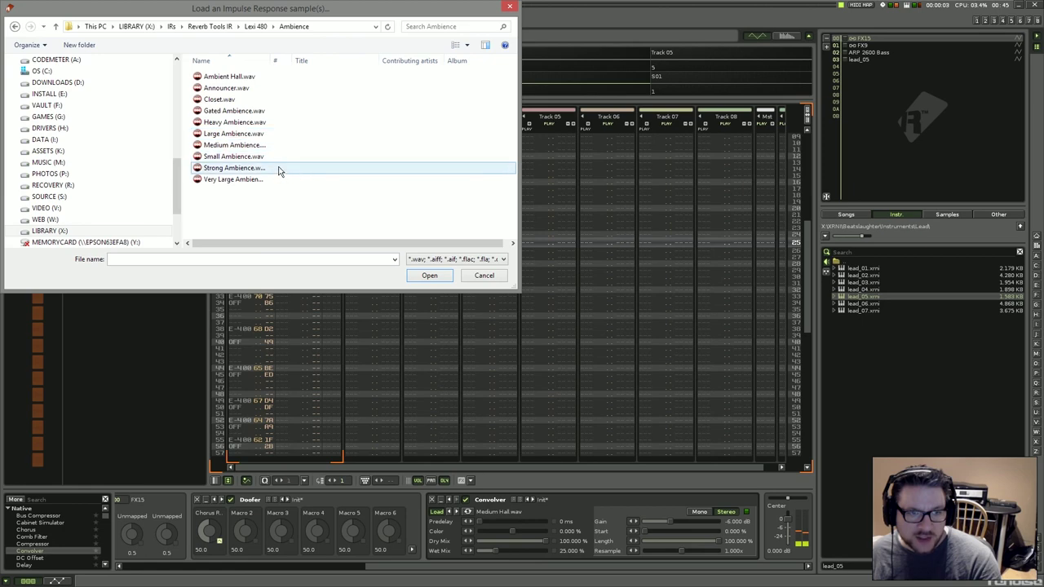
click(265, 159)
click(427, 275)
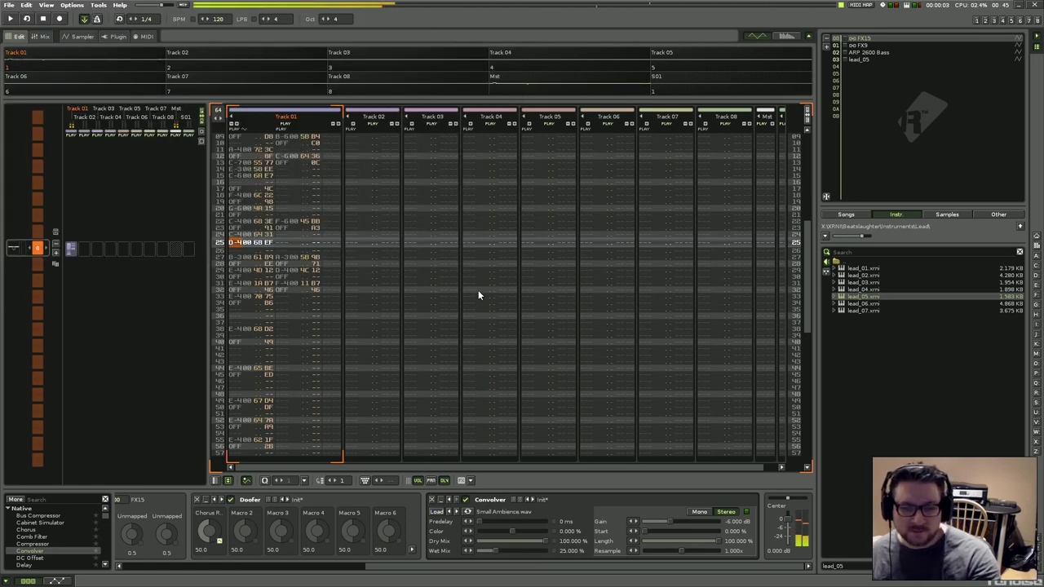
Shorten the Convolver's Length to 3% and try Resample at about 1.19x before resetting it to 1x.
drag(722, 541, 649, 544)
drag(683, 556, 642, 540)
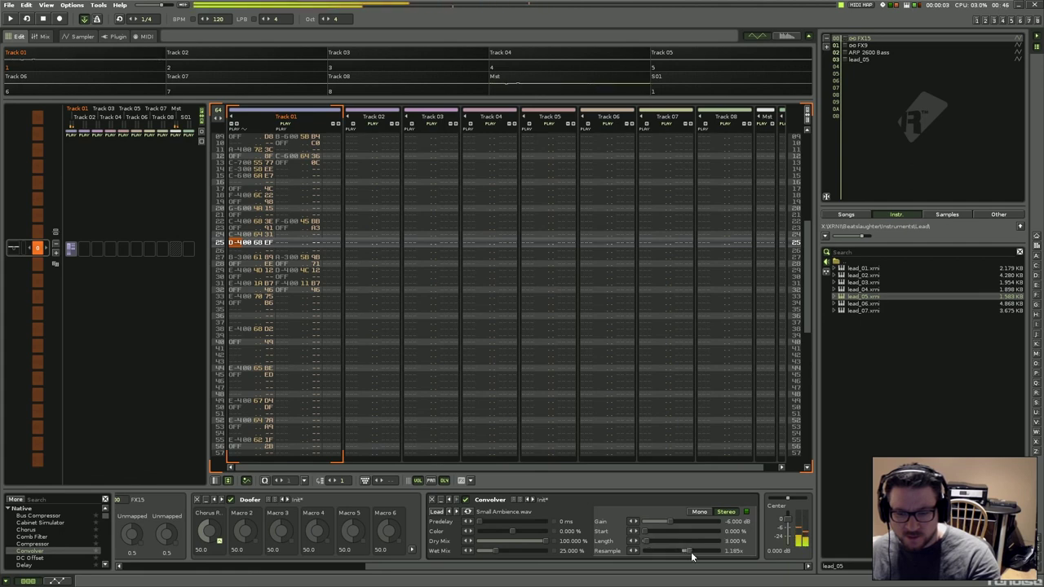
right_click(690, 550)
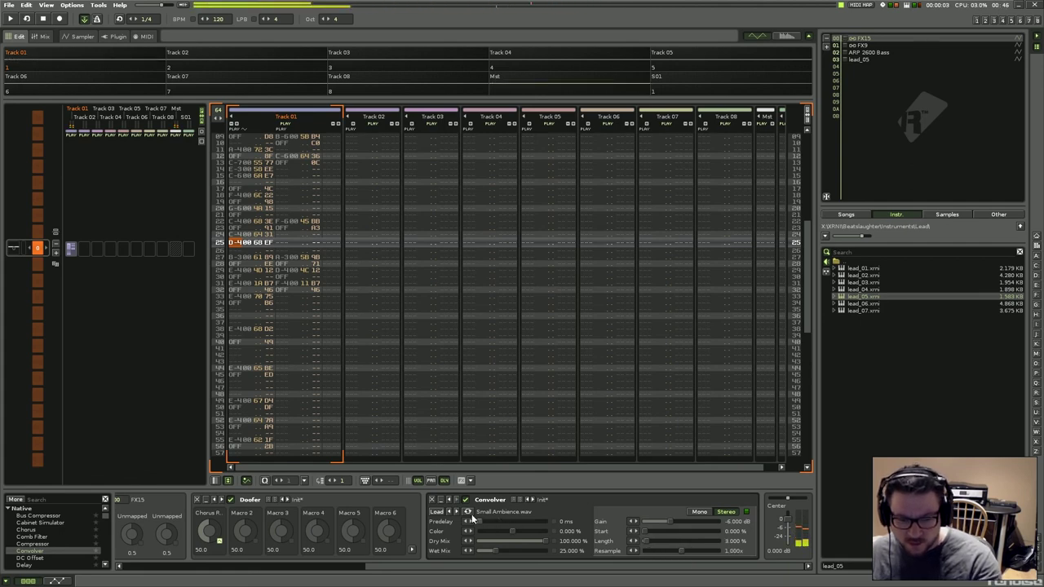
Step the Convolver's impulse response through the ambience files to Heavy Ambience.wav.
click(455, 512)
click(451, 514)
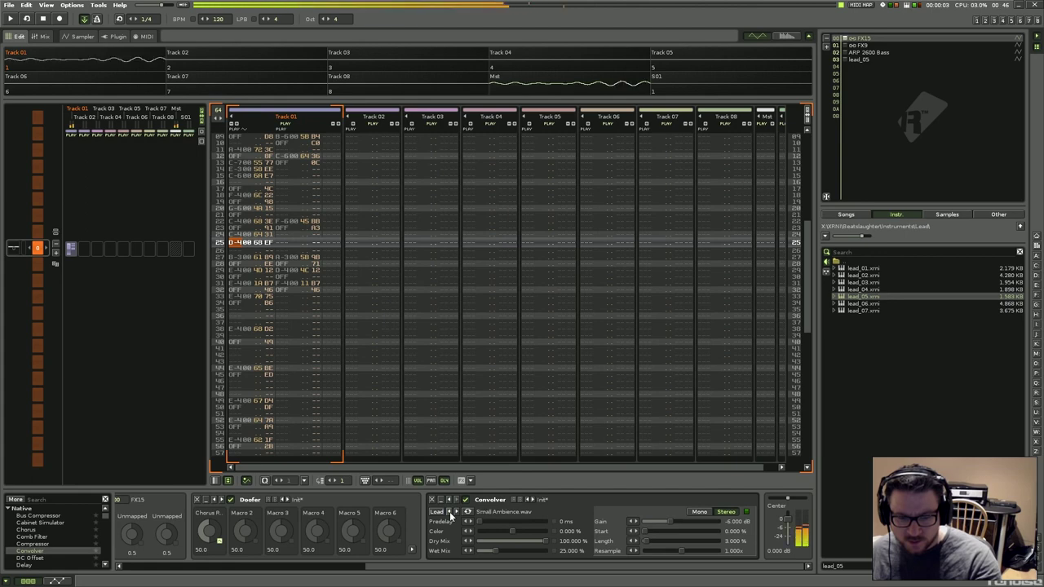
click(451, 513)
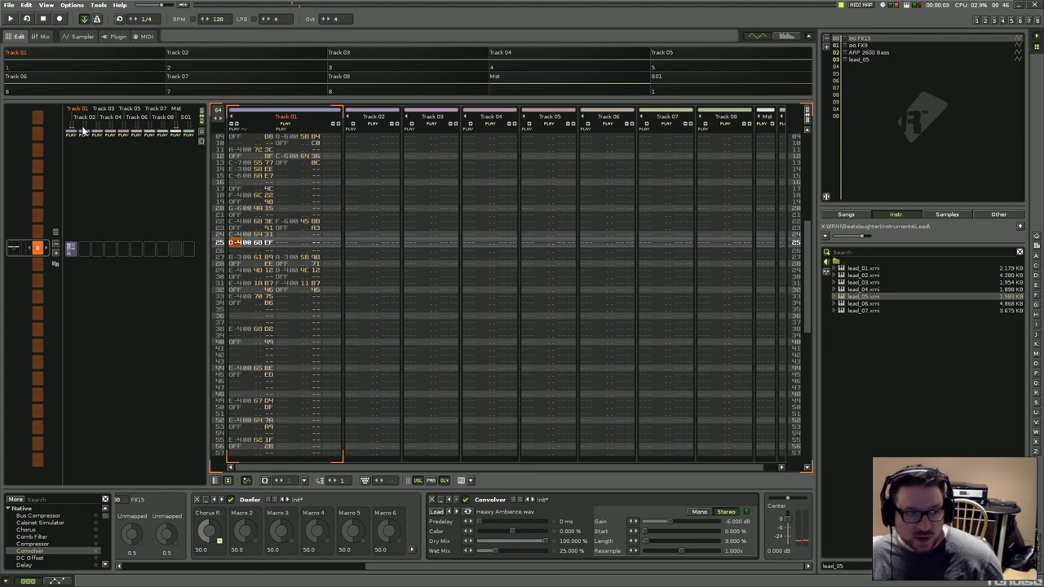
Remove the mpReverb from FX Chain 02 of the FX15 instrument and return to the pattern editor.
click(82, 38)
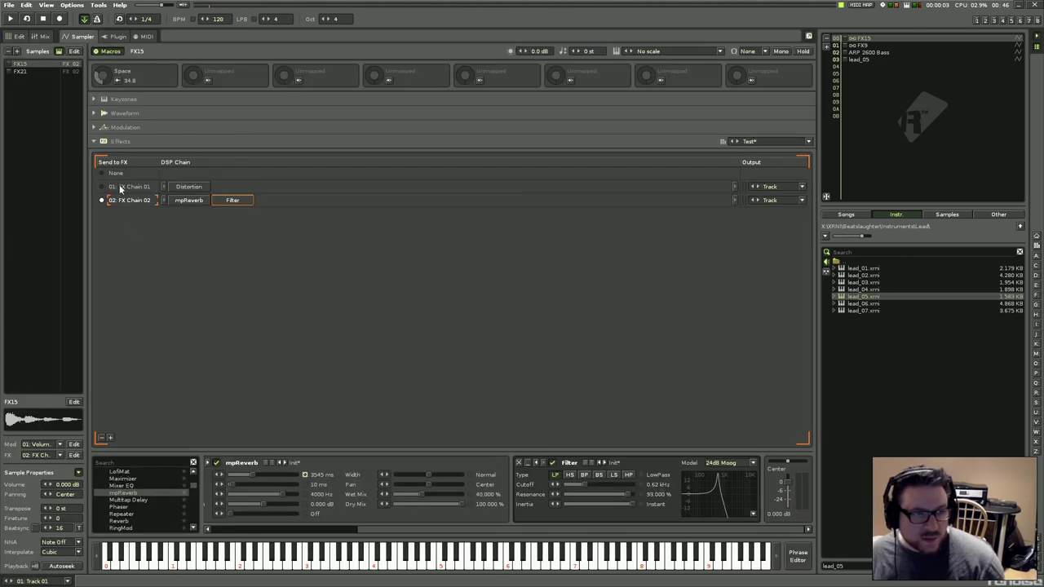
click(190, 200)
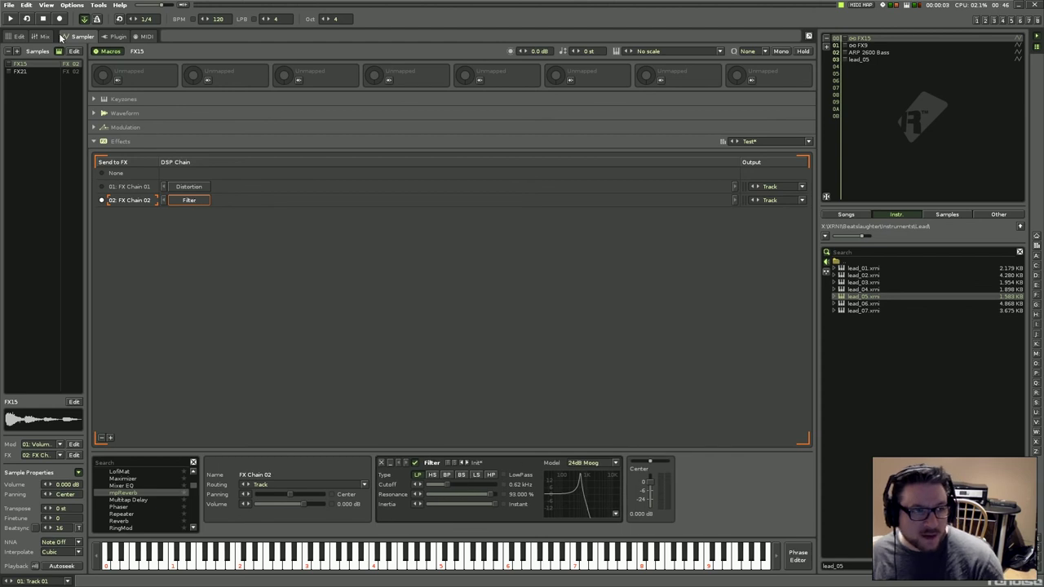
click(15, 35)
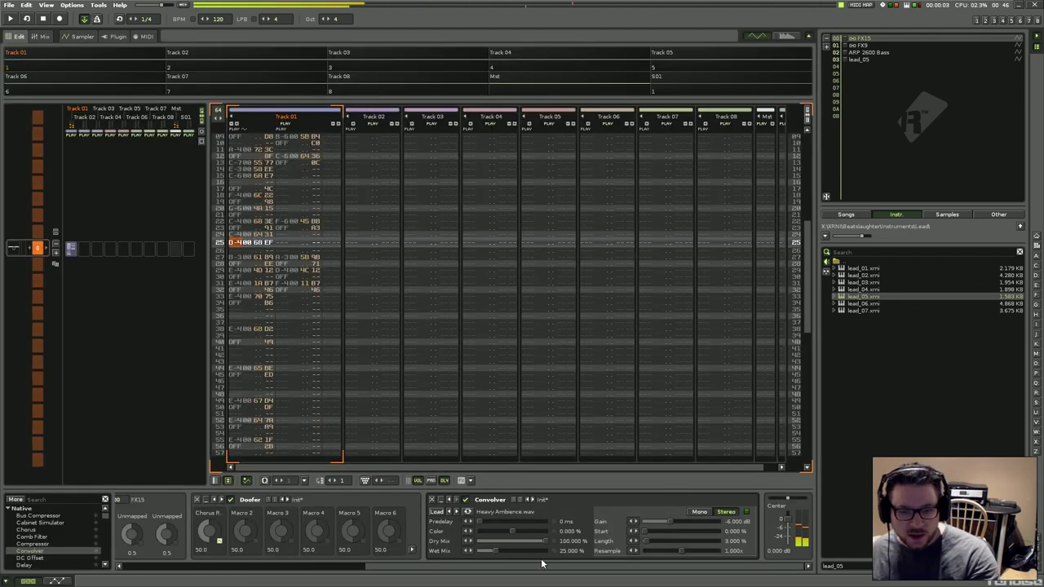
Audition the ambience impulse responses in the Convolver and settle on Small Ambience.wav.
click(448, 515)
click(448, 516)
click(454, 515)
click(455, 515)
click(455, 516)
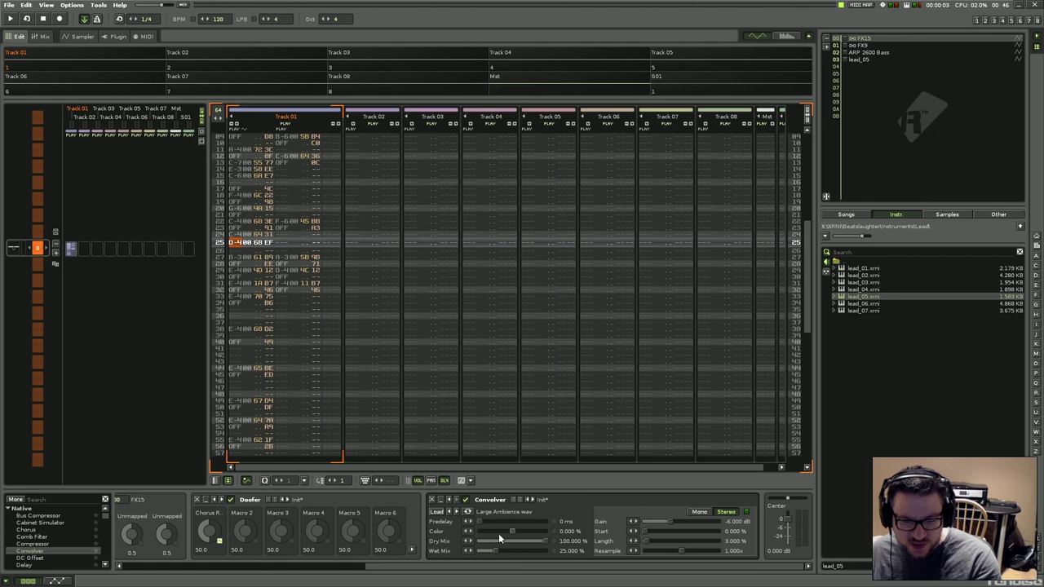
click(457, 514)
click(457, 514)
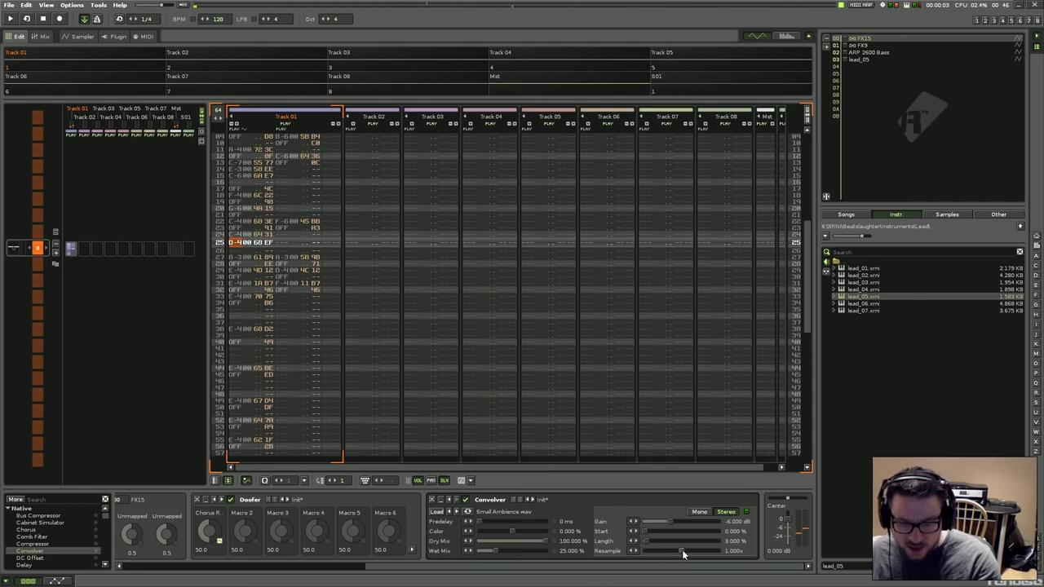
Reset the Convolver's Length to 100% and try a higher Resample before resetting it to 1x.
double_click(647, 543)
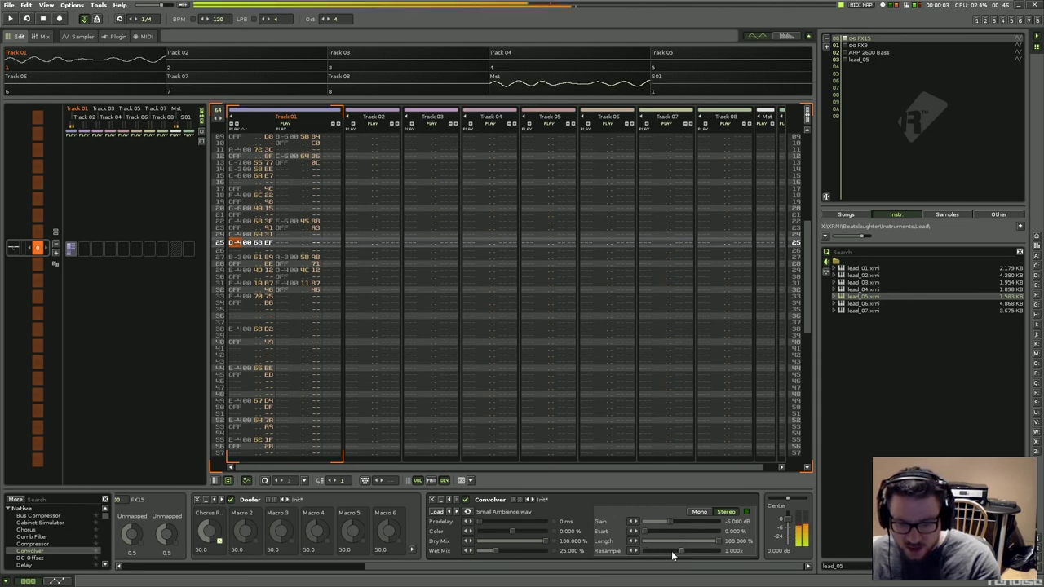
drag(684, 555, 719, 554)
double_click(718, 553)
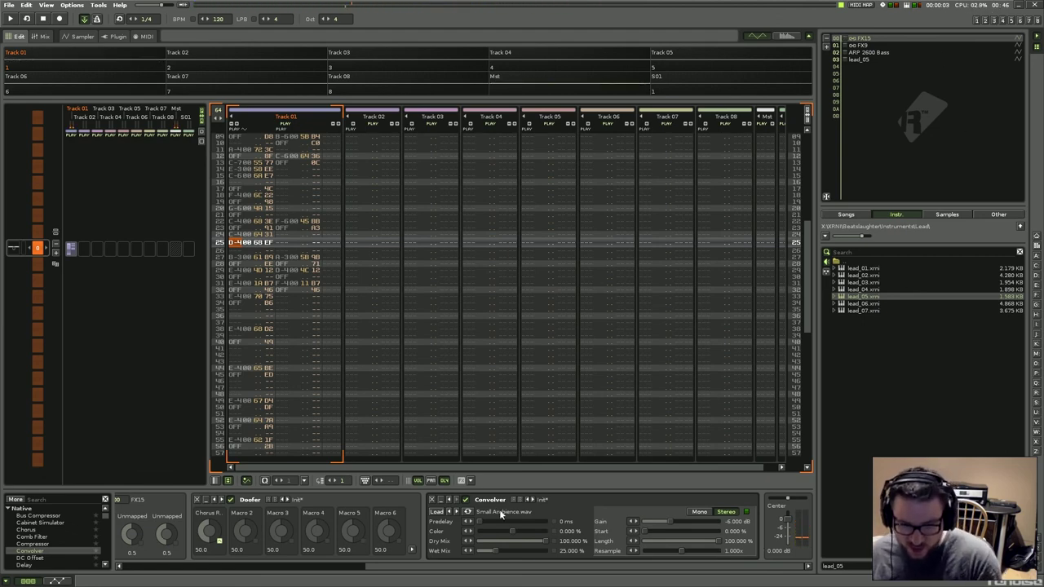
Browse the Lexi 480 impulse response folders and load Large Hall_e.wav from the Hall folder into the Convolver.
click(437, 512)
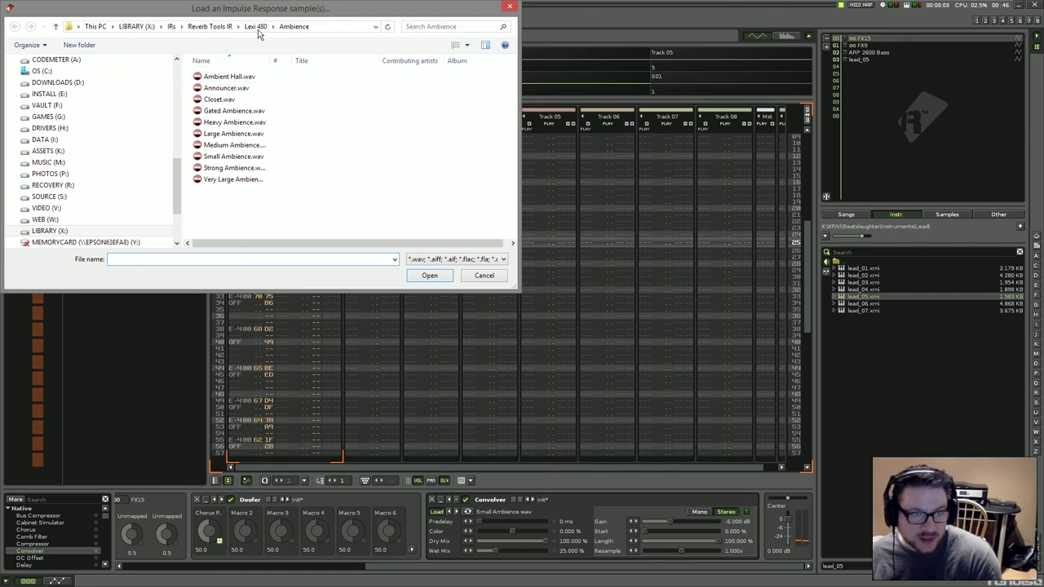
click(256, 27)
double_click(230, 98)
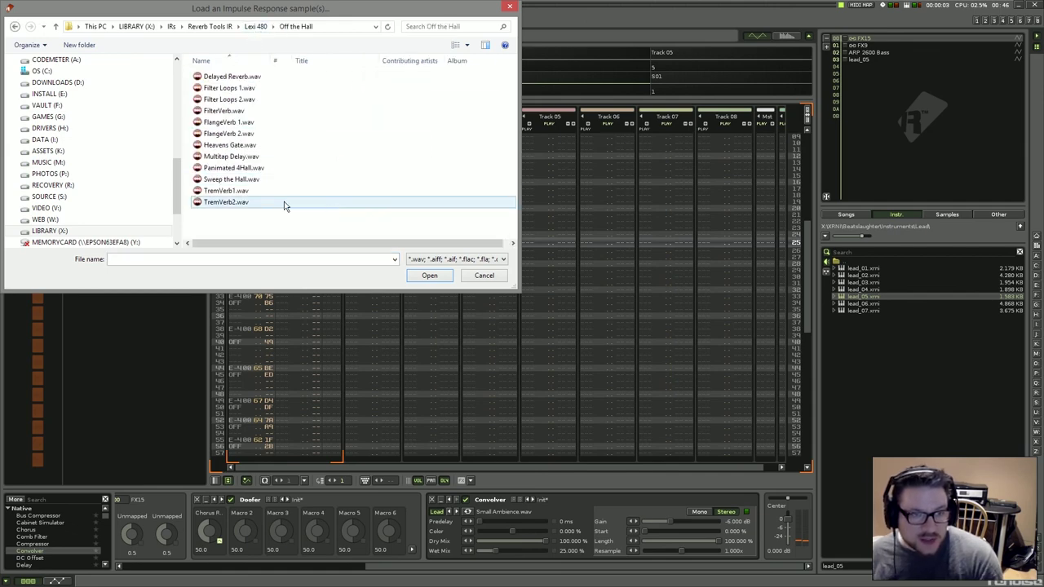
key(BackSpace)
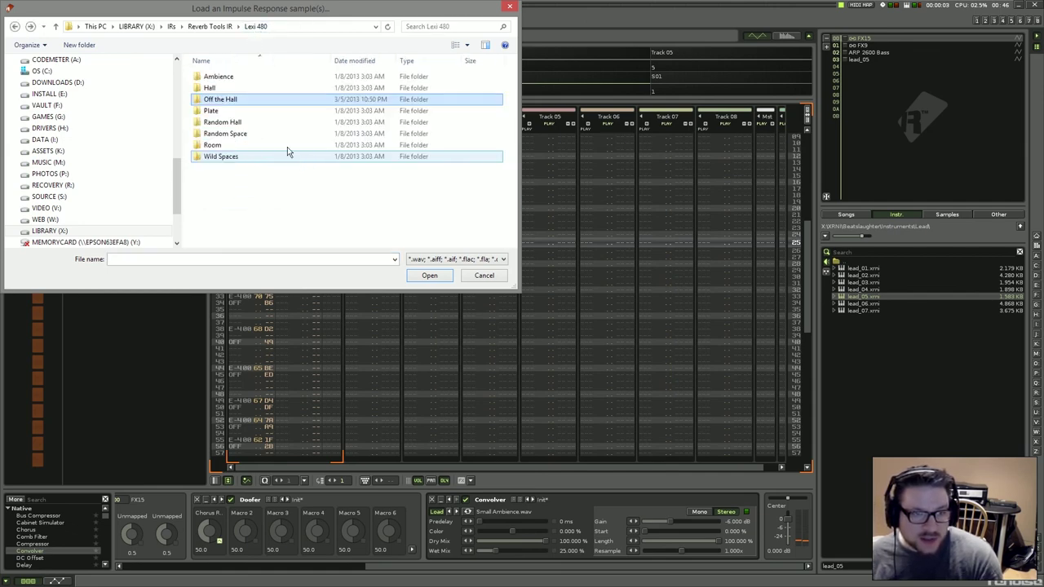
double_click(253, 111)
key(BackSpace)
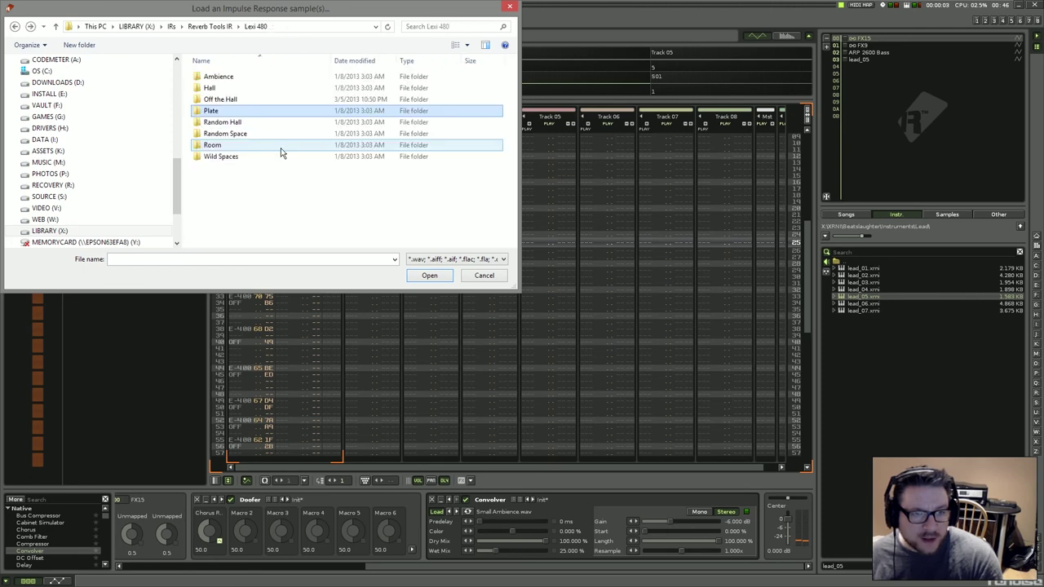
mouse_move(261, 147)
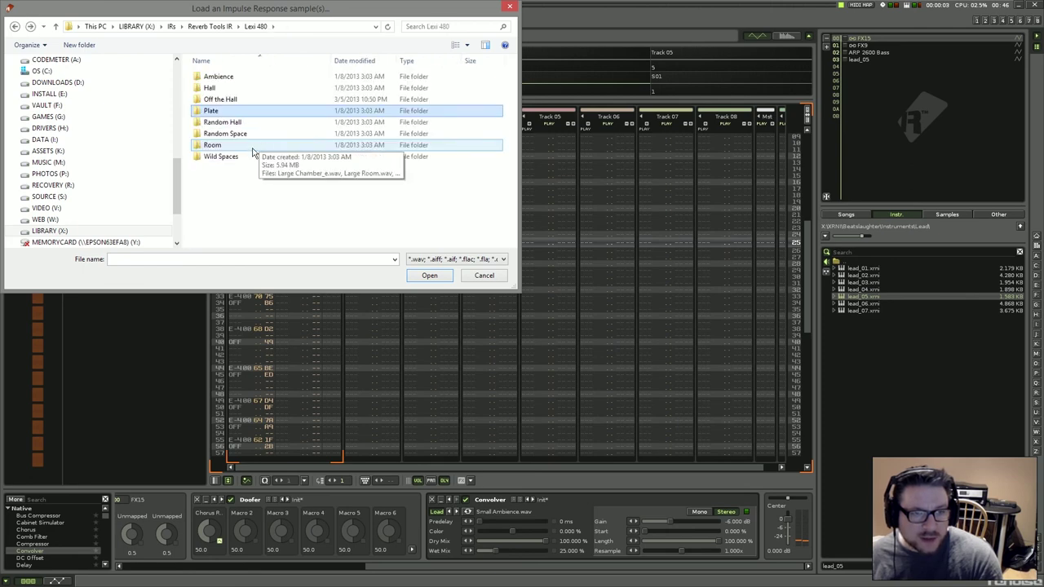
double_click(252, 158)
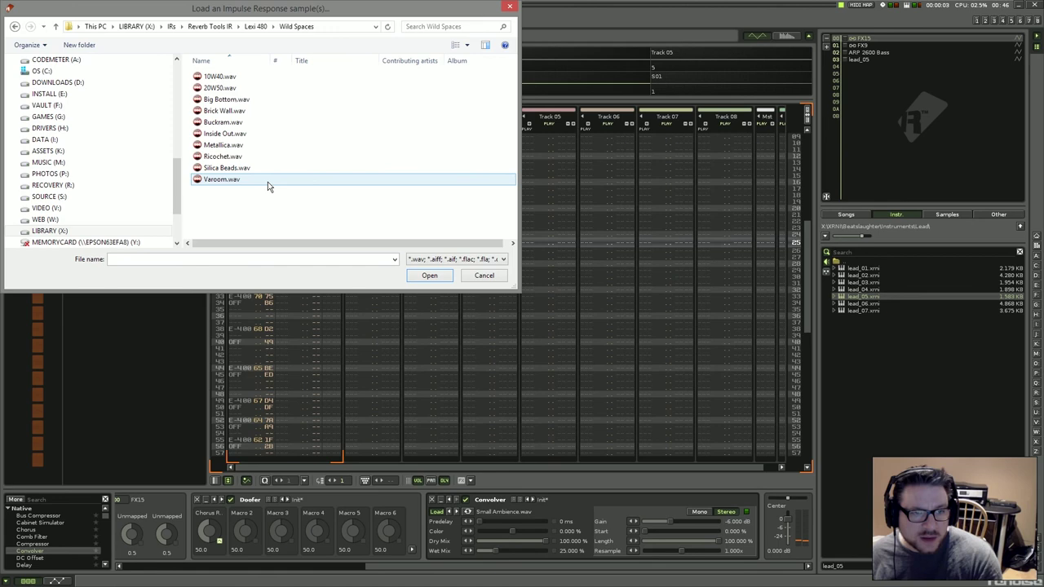
key(BackSpace)
double_click(262, 88)
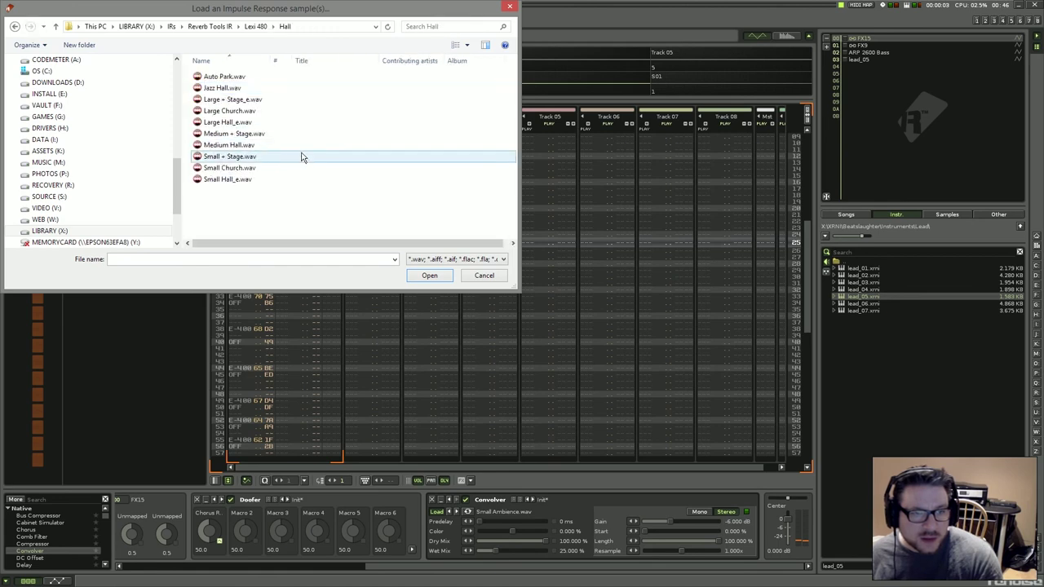
double_click(277, 122)
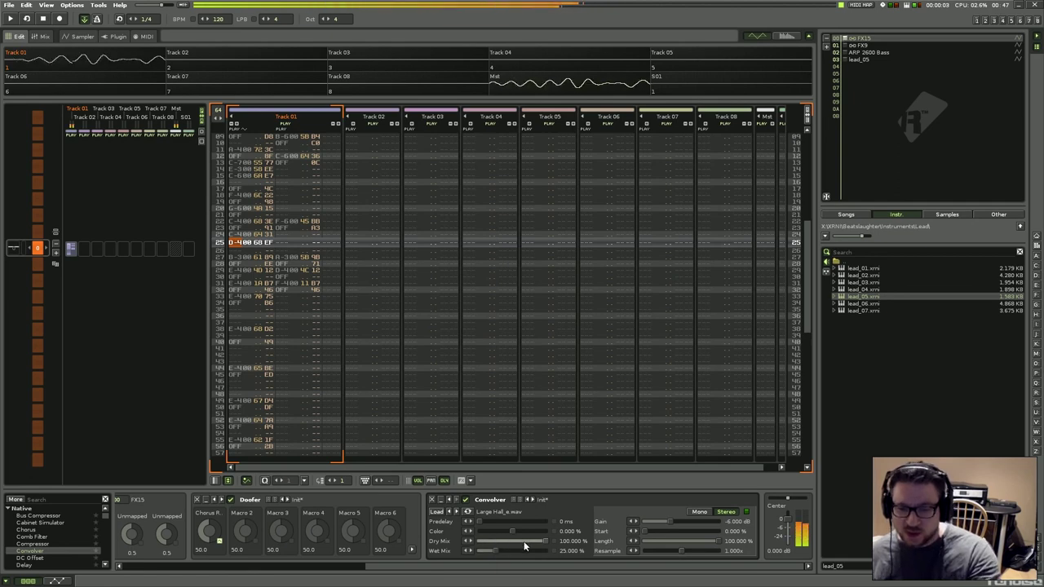
Try the Convolver in mono, set it back to stereo, and remove the device from Track 01.
click(700, 511)
click(725, 513)
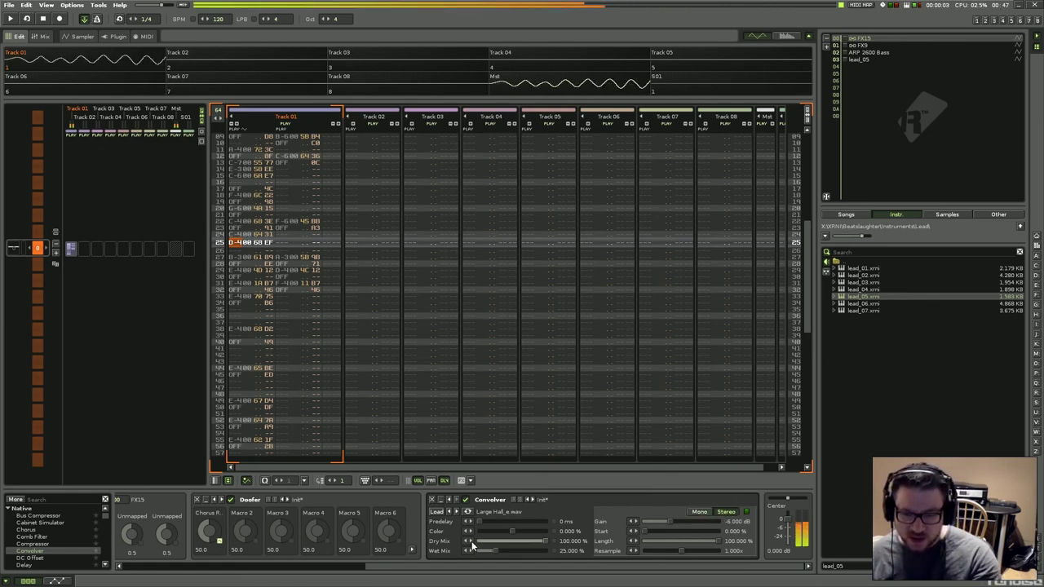
click(431, 499)
Look through the remaining native effects and the meta devices available for the track.
scroll(43, 538, down, 6)
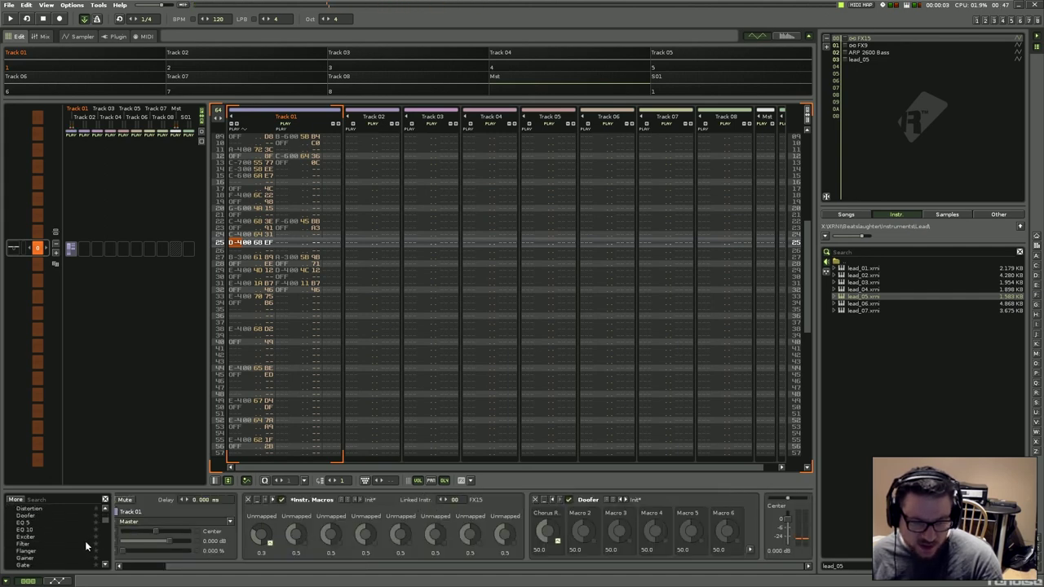
scroll(68, 547, down, 3)
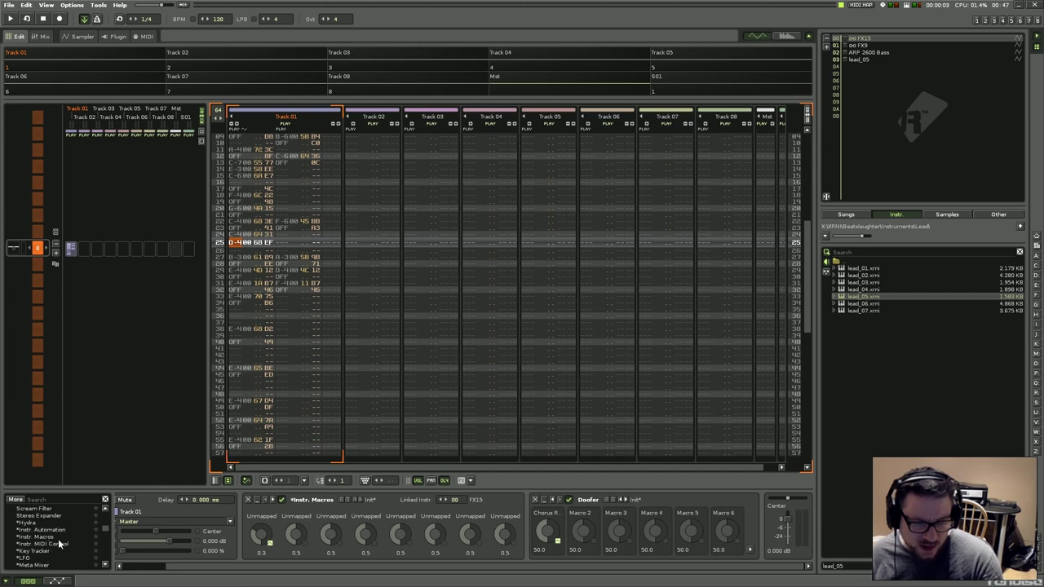
scroll(59, 547, down, 3)
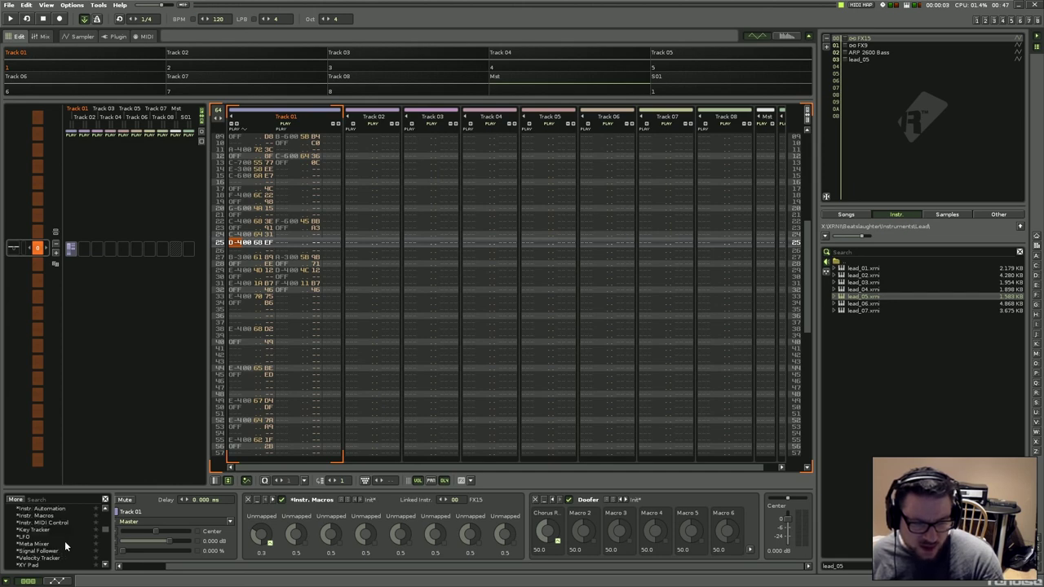
scroll(64, 541, down, 3)
scroll(63, 551, up, 6)
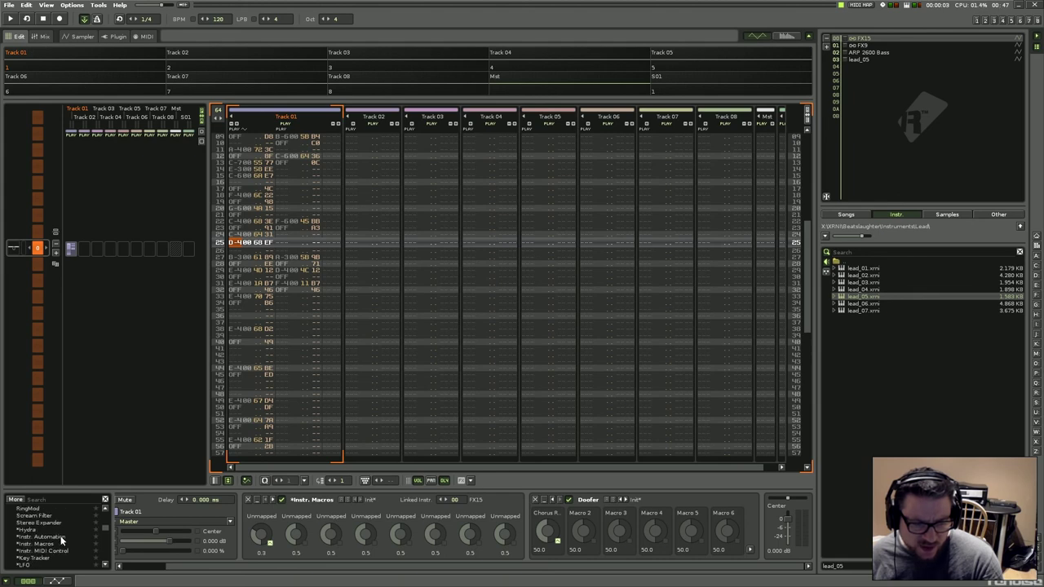
scroll(55, 534, up, 2)
Remove the Doofer and Instr. Macros devices from Track 01 in the mixer and return to the pattern editor.
click(49, 38)
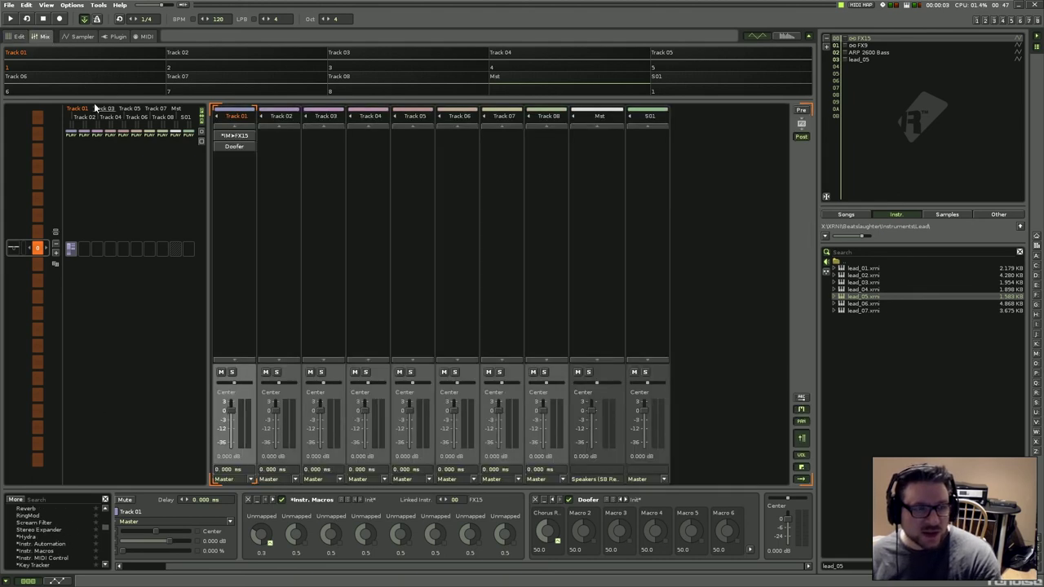
click(230, 147)
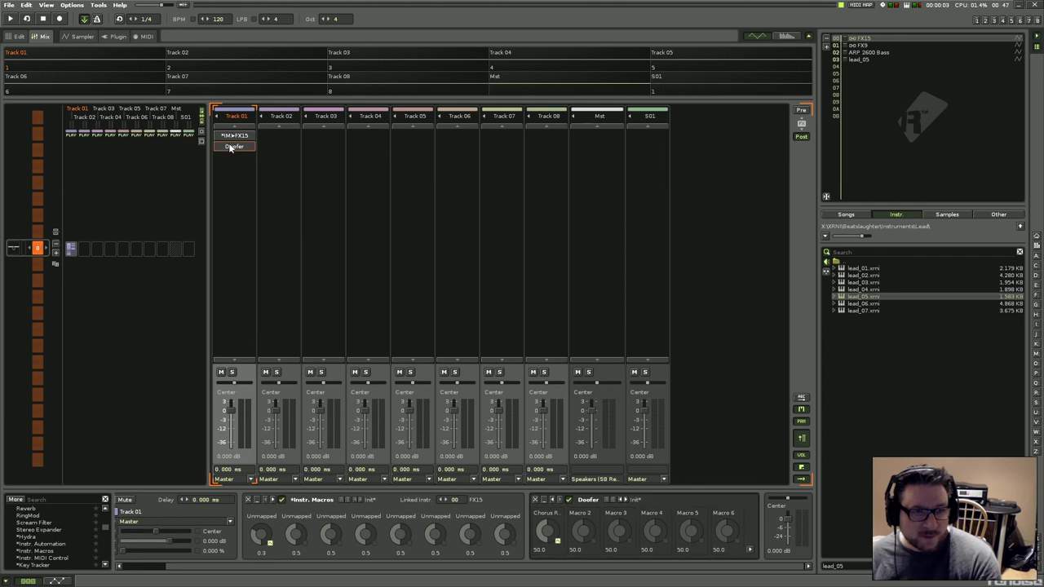
key(Delete)
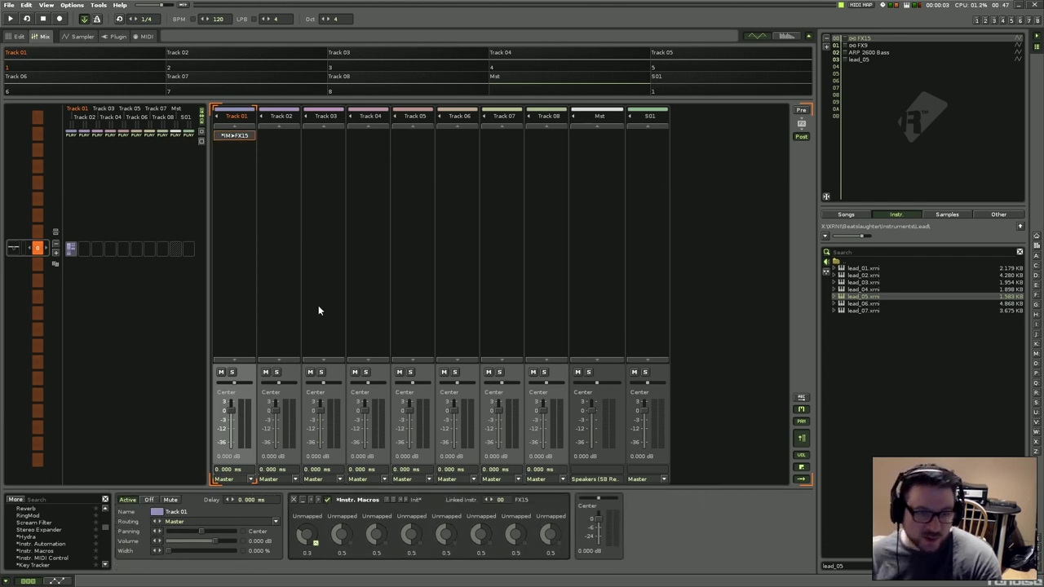
click(16, 37)
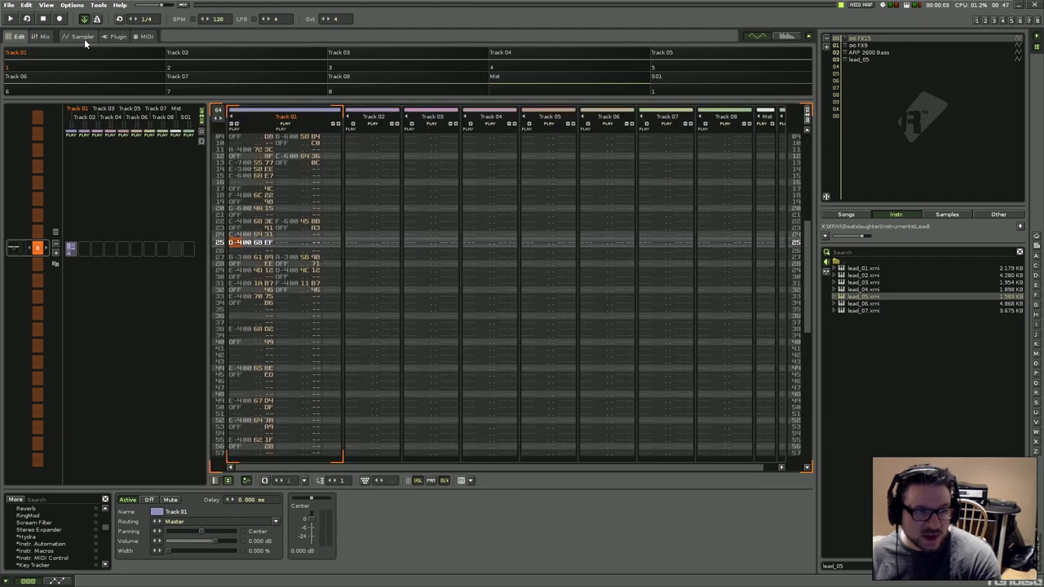
Select the FX21 sample, reload the Test effects preset in the sampler, and select mpReverb in FX Chain 02.
click(84, 36)
click(30, 72)
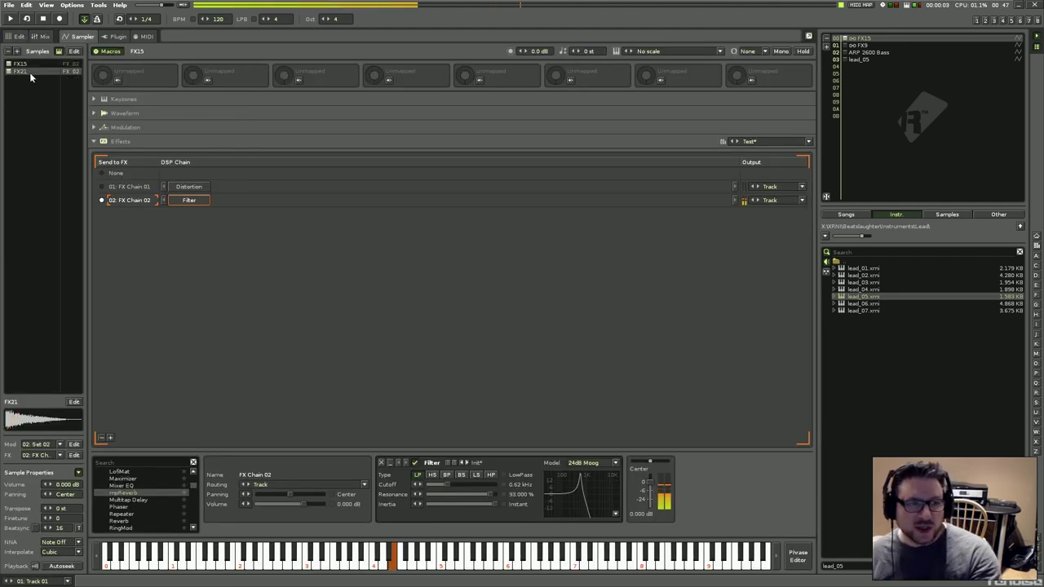
click(808, 142)
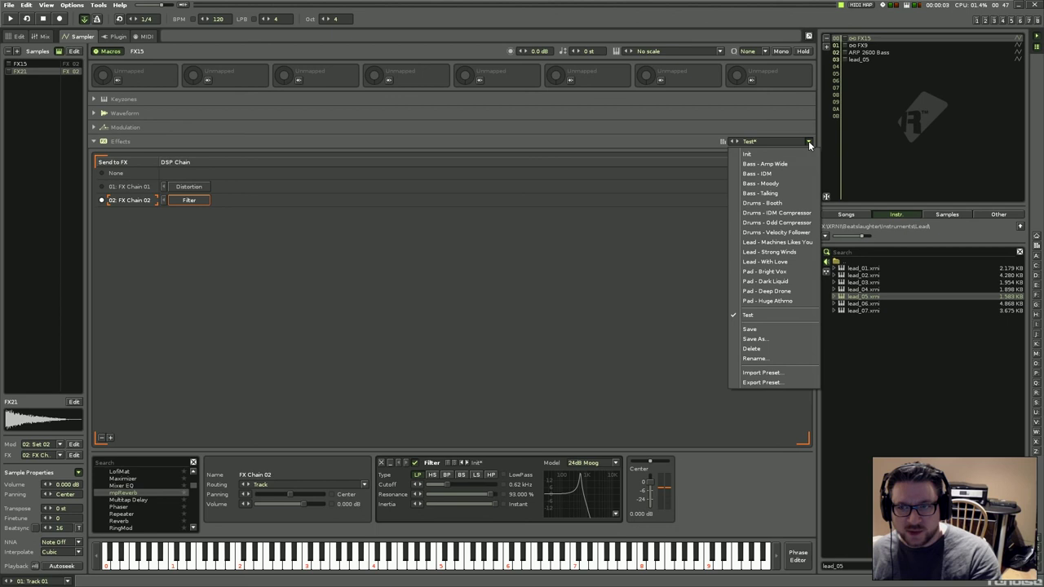
click(779, 315)
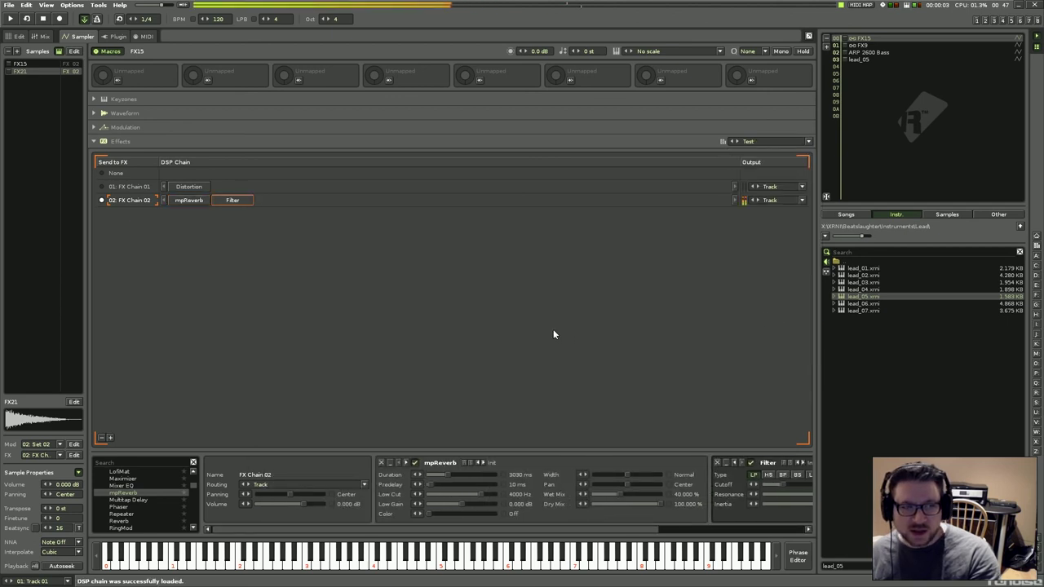
click(189, 203)
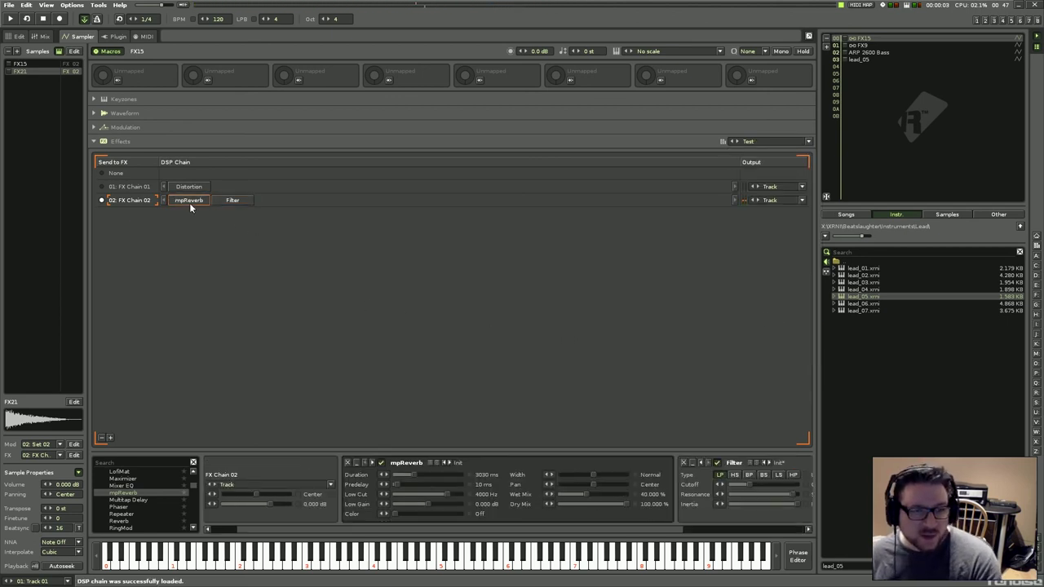
Add an Operand after the volume AHDSR of modulation Set 02, try a value of 1.800, and remove it.
click(129, 128)
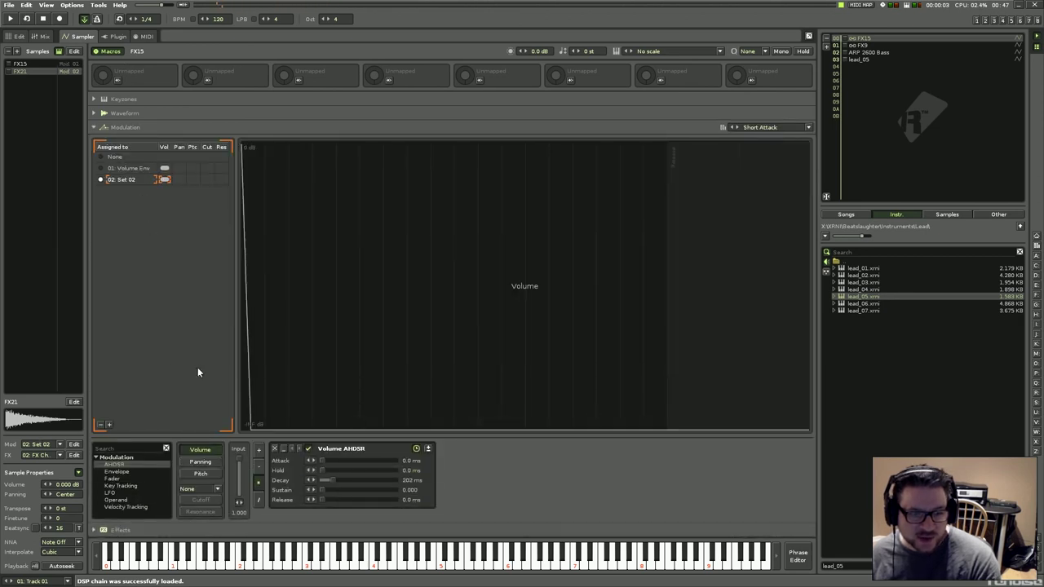
double_click(149, 499)
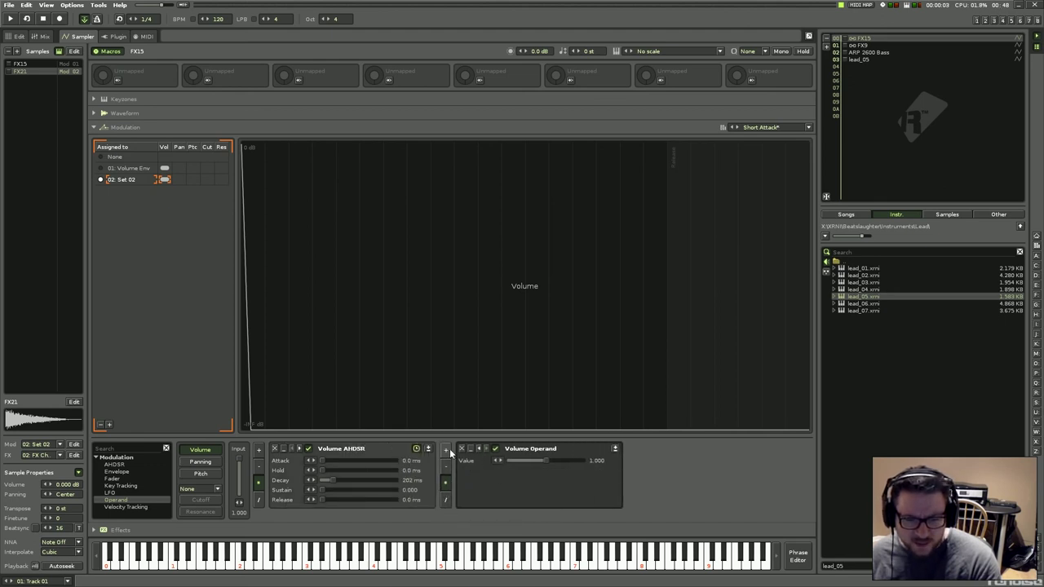
drag(546, 460, 575, 460)
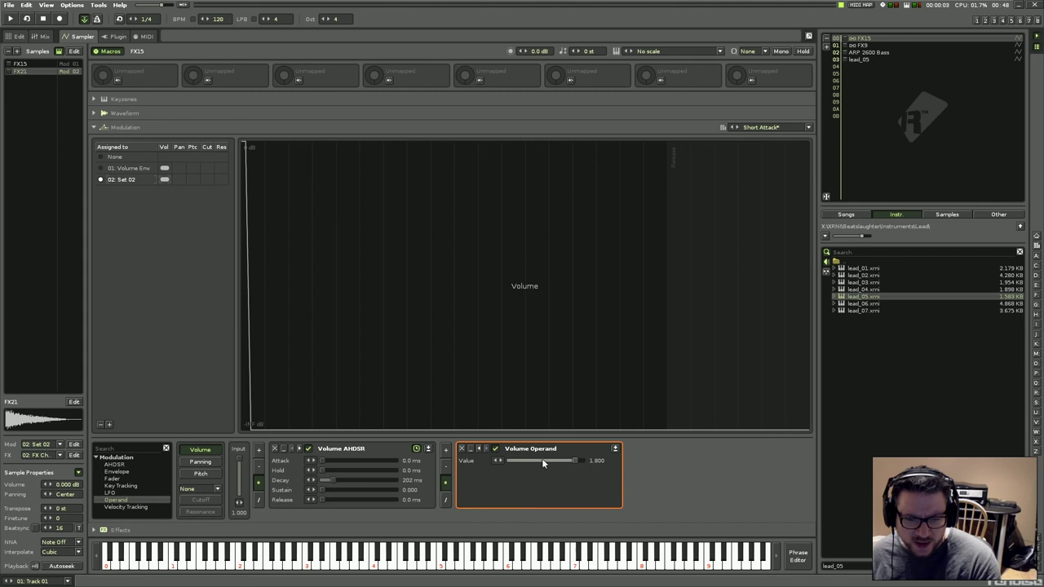
click(461, 449)
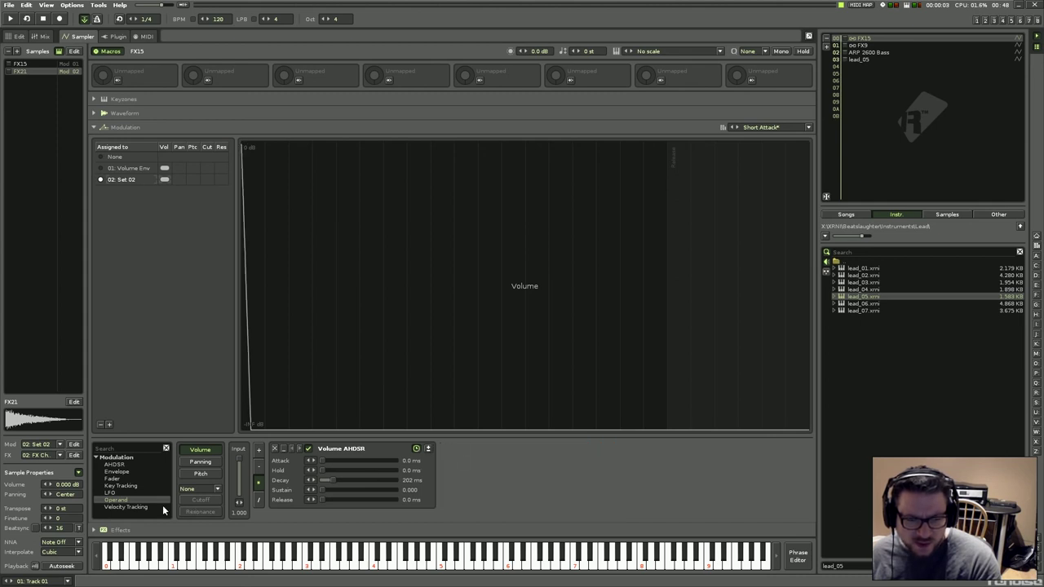
Add a volume Operand in additive mode, try unipolar and bipolar processing with values such as 0.400 and 0.300, and remove it.
double_click(149, 500)
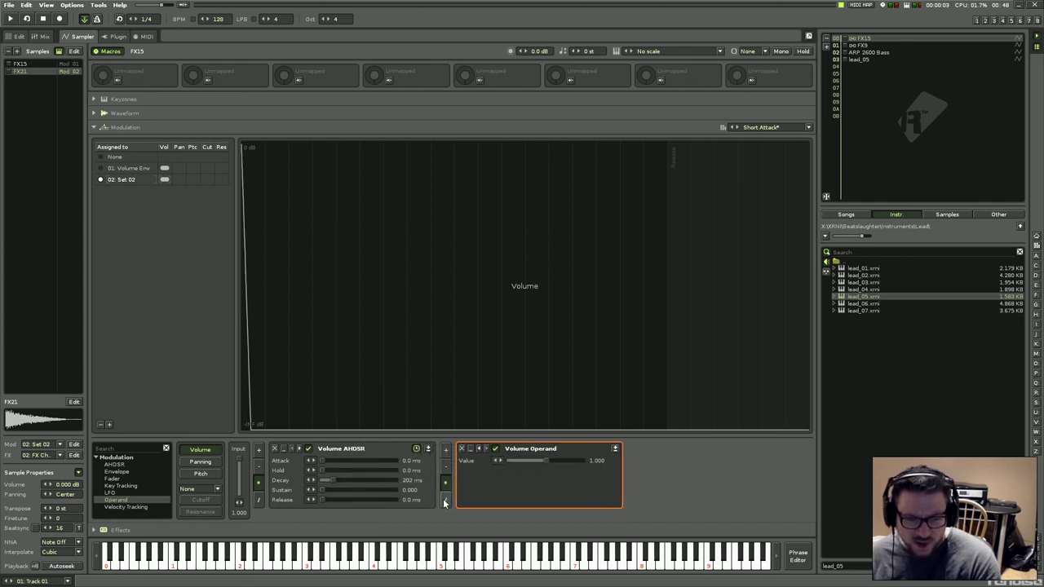
mouse_move(545, 460)
mouse_down()
mouse_move(505, 459)
mouse_move(561, 458)
mouse_up()
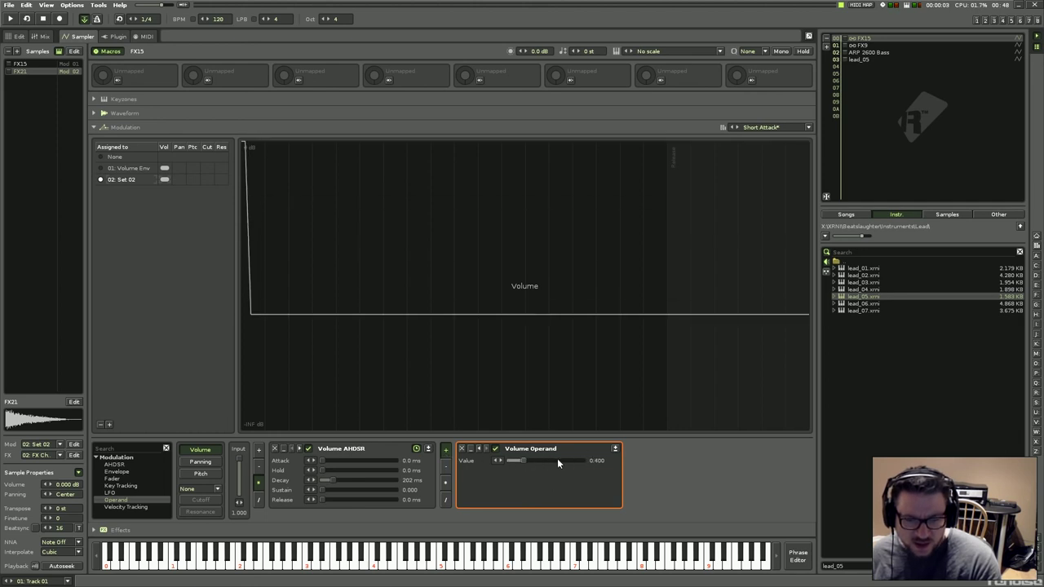
click(617, 449)
click(618, 451)
click(618, 451)
click(617, 451)
click(618, 451)
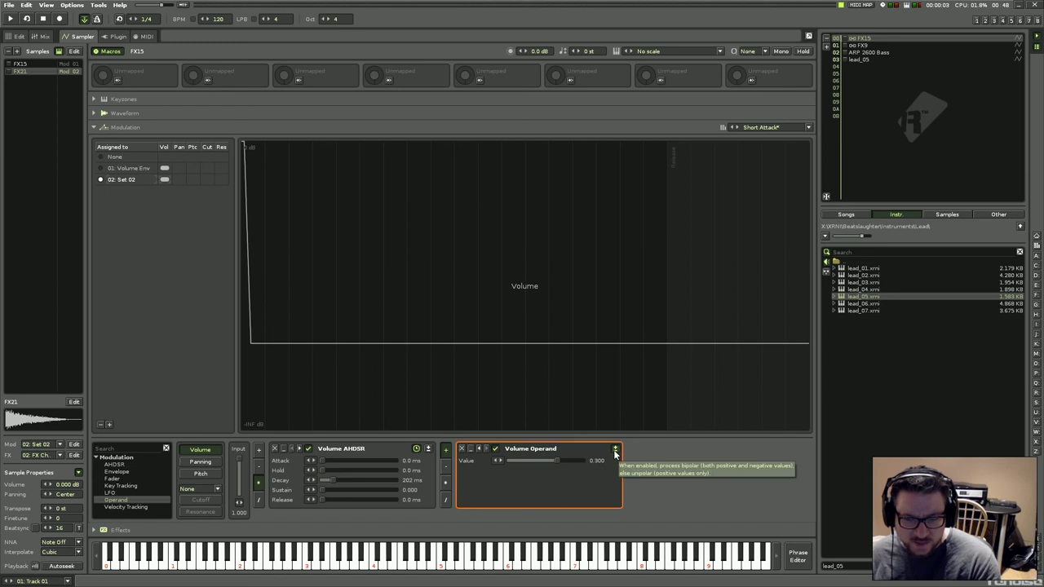
click(616, 452)
click(615, 452)
mouse_move(556, 461)
mouse_down()
mouse_move(584, 461)
mouse_move(555, 461)
mouse_move(567, 461)
mouse_up()
click(462, 449)
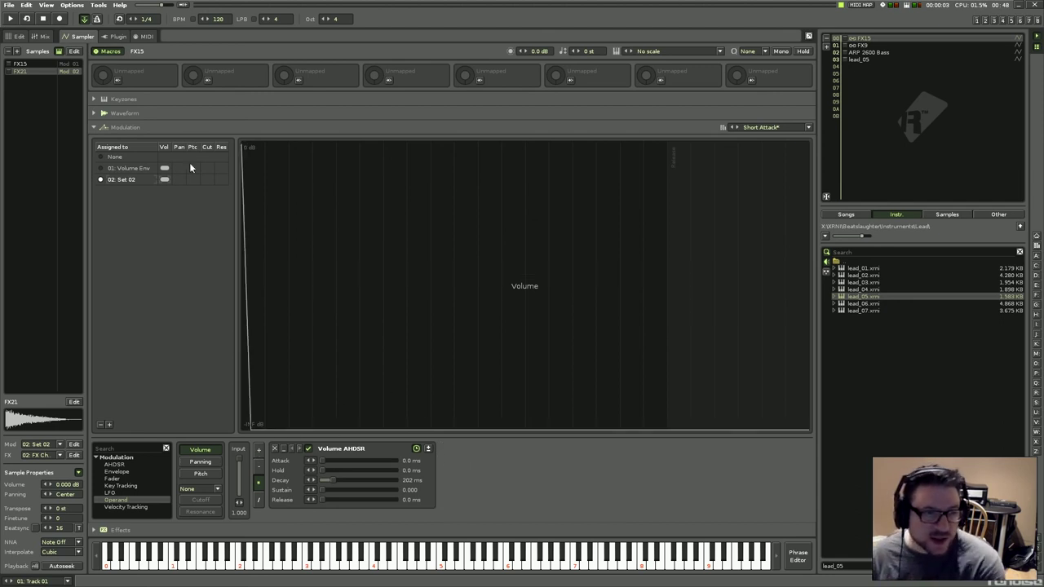
Load the Aalto VST plugin into the FX15 instrument and show its editor.
click(106, 38)
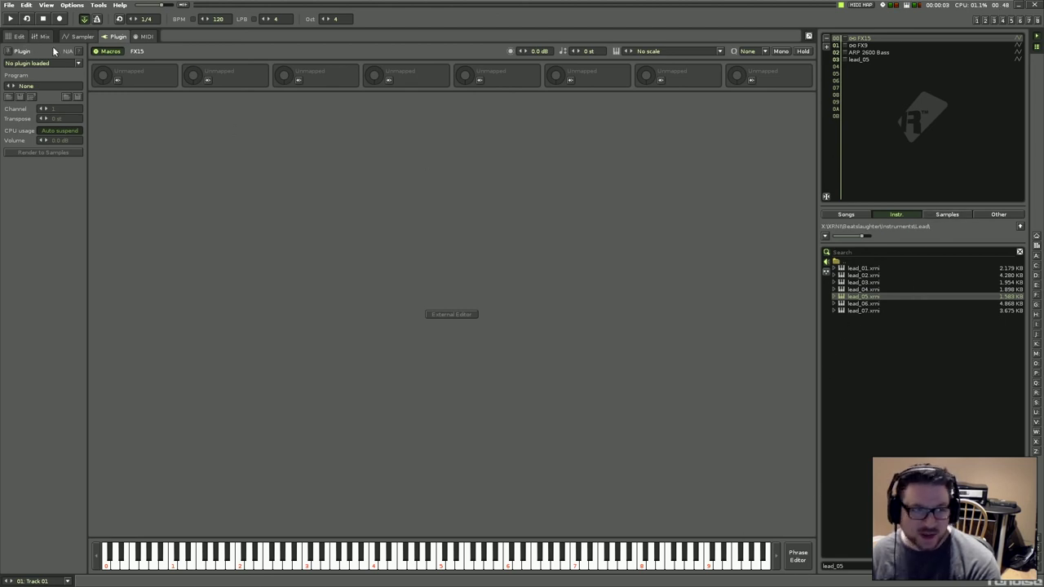
click(79, 63)
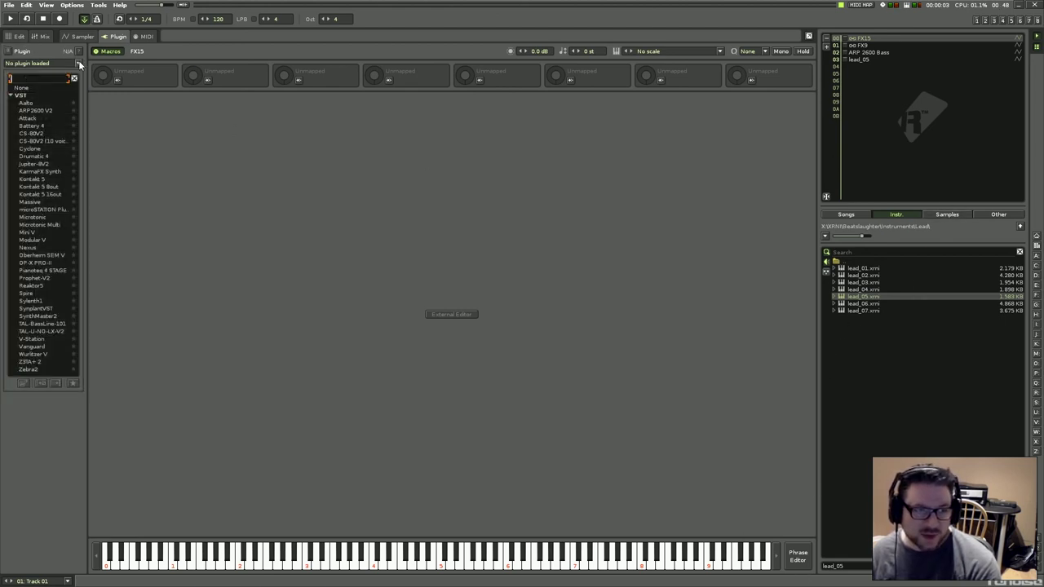
click(42, 103)
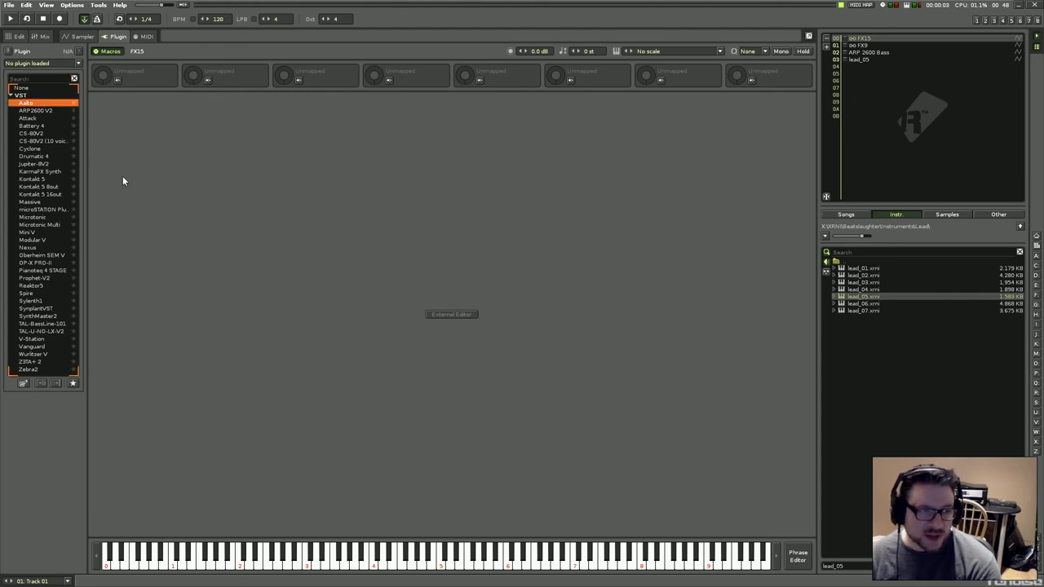
click(55, 104)
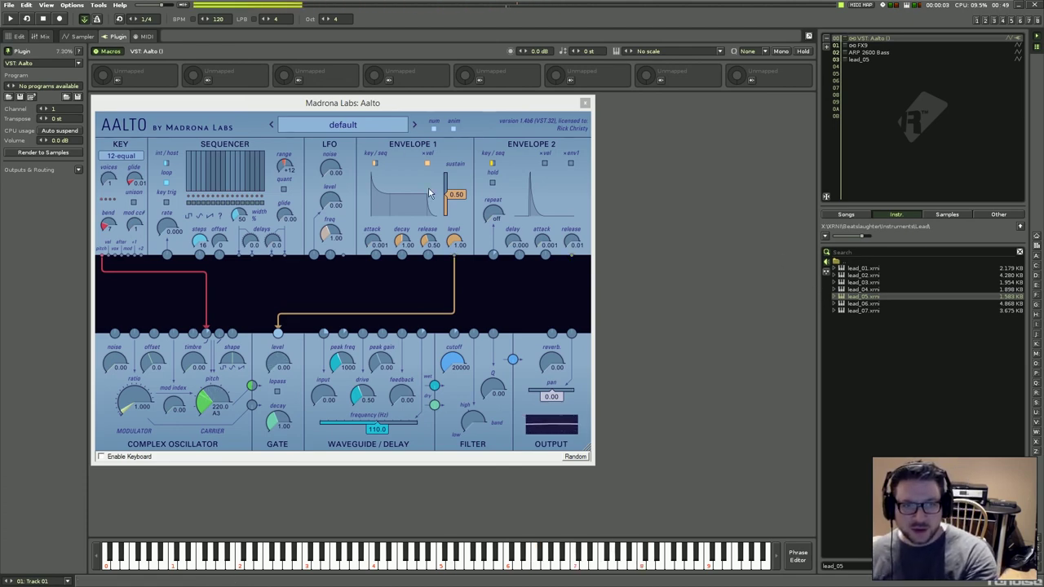
Choose the Bass Balls Brite preset in Aalto and return to the pattern editor.
click(381, 114)
click(378, 125)
mouse_move(367, 206)
click(422, 210)
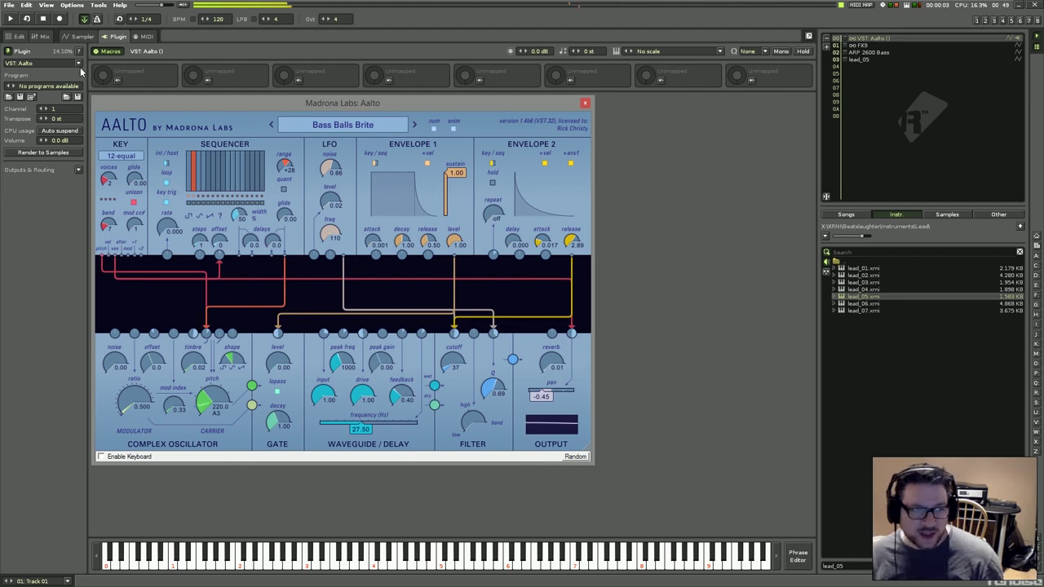
click(16, 35)
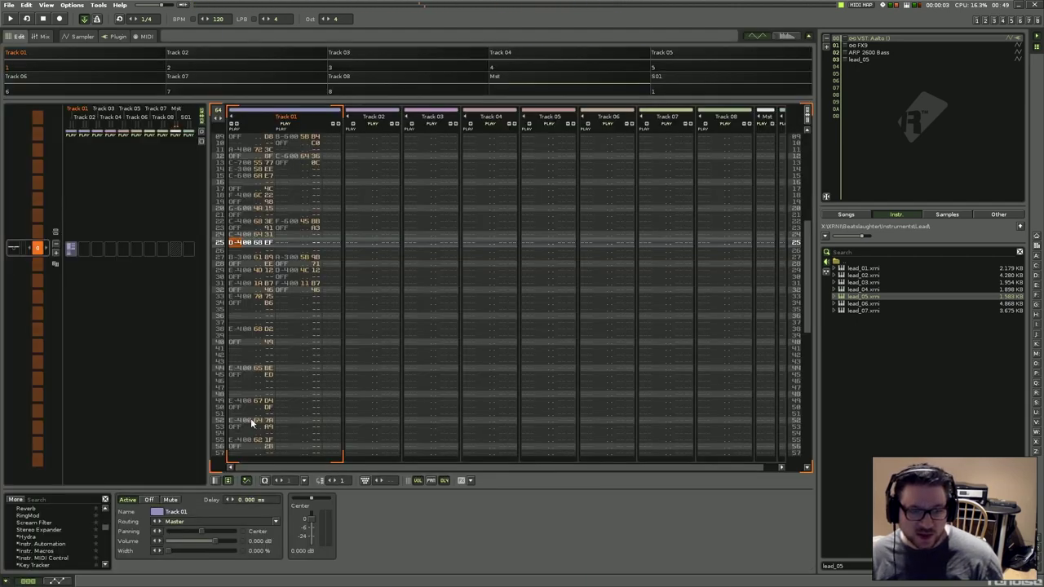
Select Track 02 and view its level in the mixer, followed by the instrument's sampler modulation.
click(359, 211)
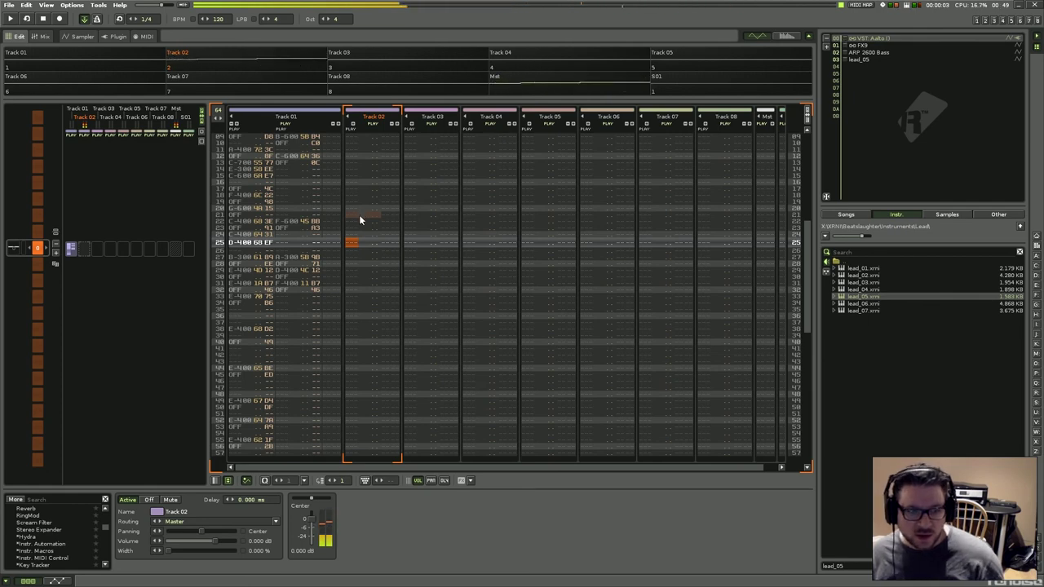
click(39, 36)
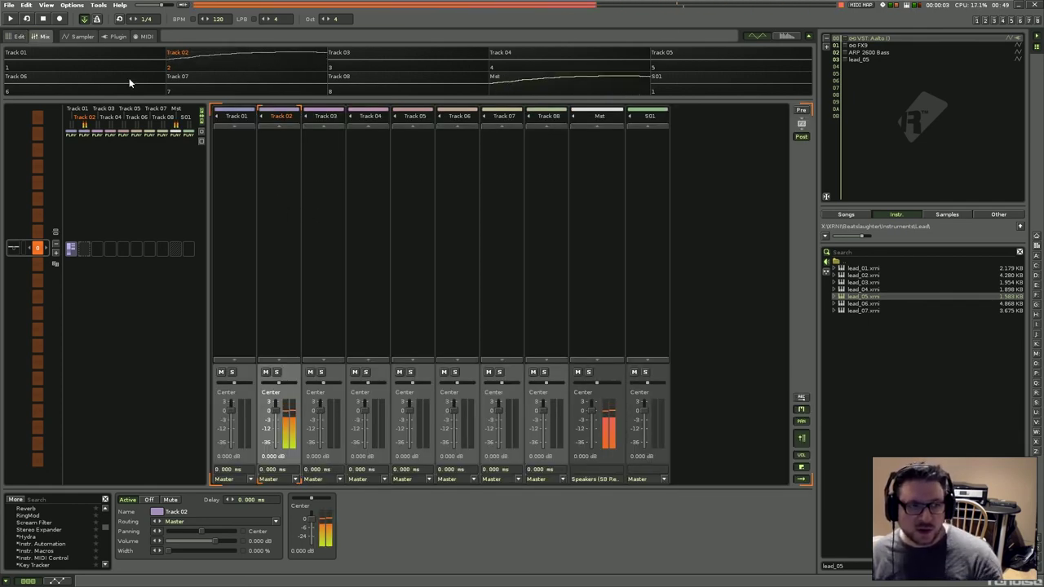
click(81, 36)
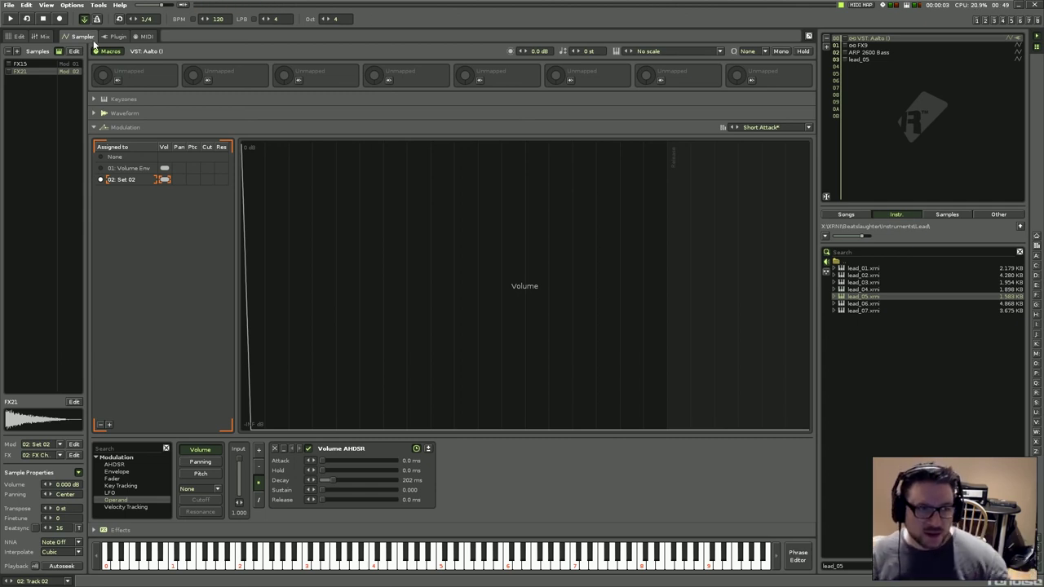
Unload the Aalto plugin from the FX15 instrument by setting its plugin to None.
click(114, 36)
click(78, 63)
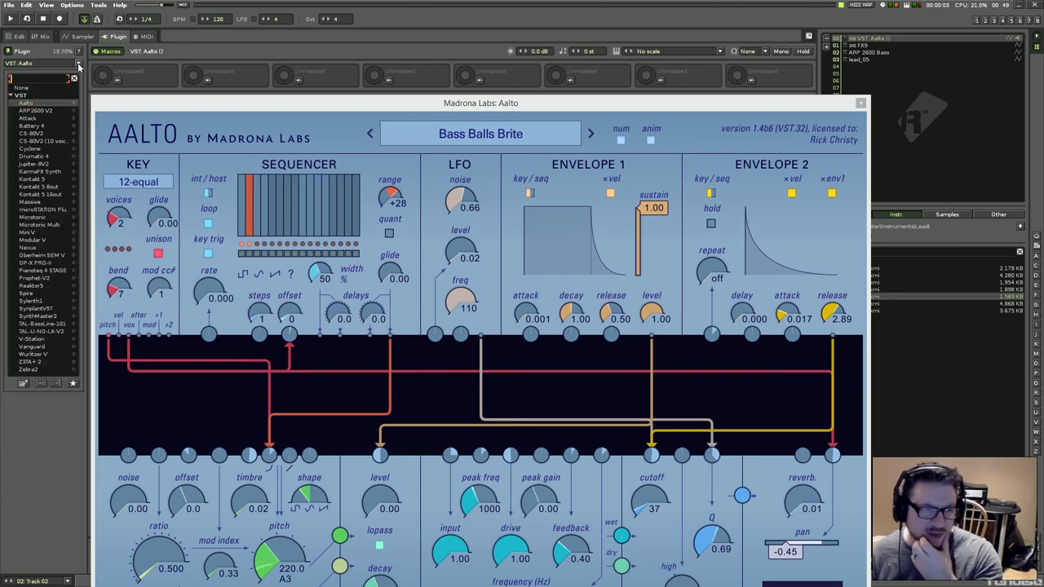
click(25, 87)
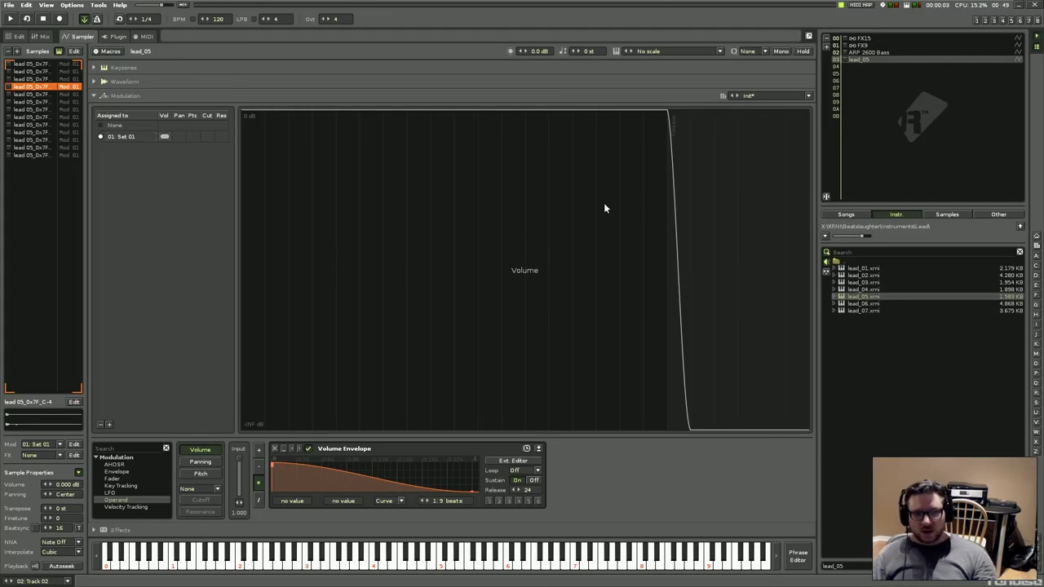
Load the Aalto VST plugin into empty instrument slot 04 and choose the Bass Balls Brite preset.
click(852, 65)
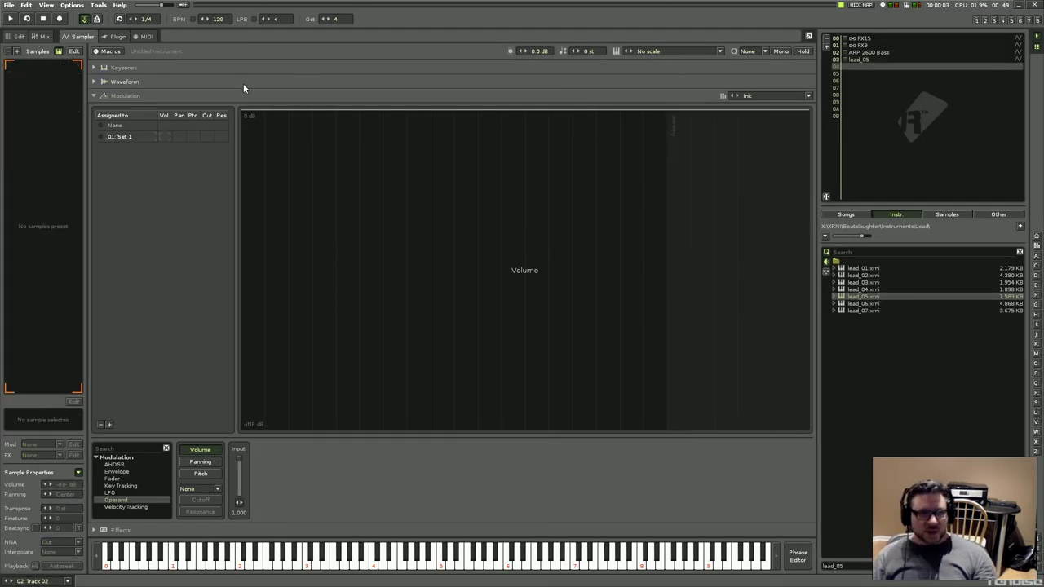
click(117, 37)
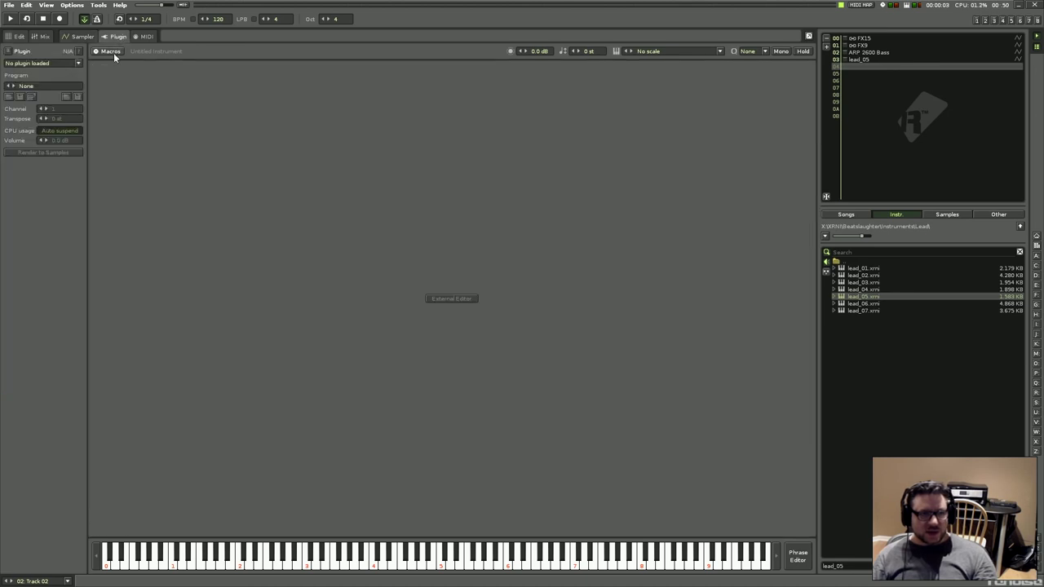
click(77, 64)
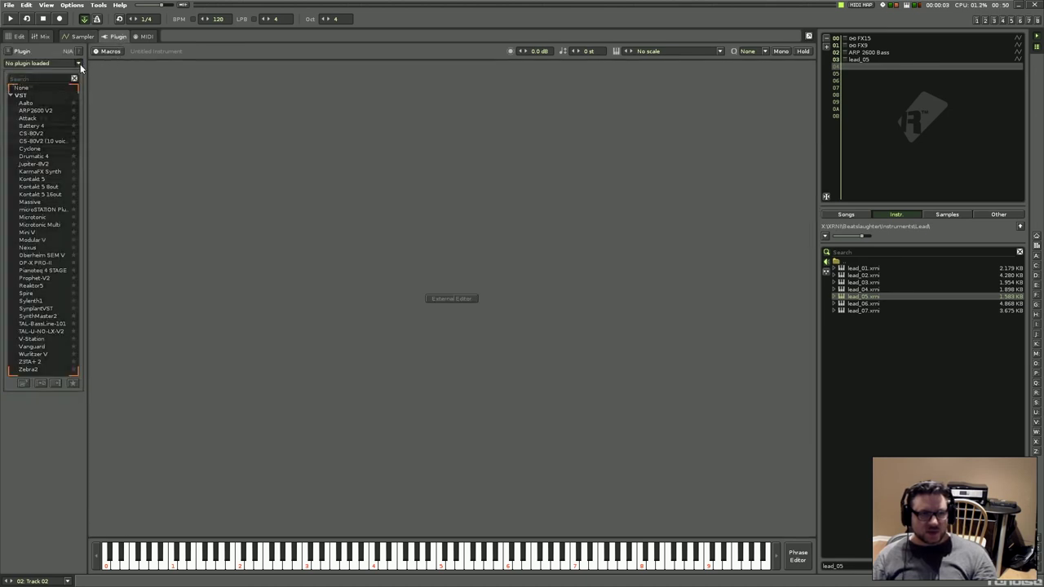
click(45, 106)
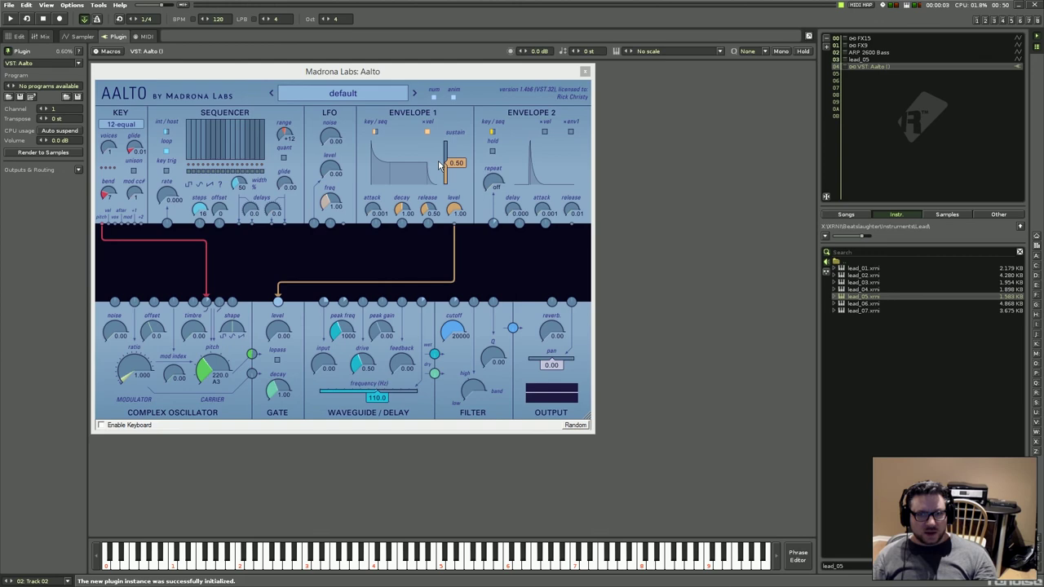
click(405, 102)
mouse_move(329, 180)
click(424, 178)
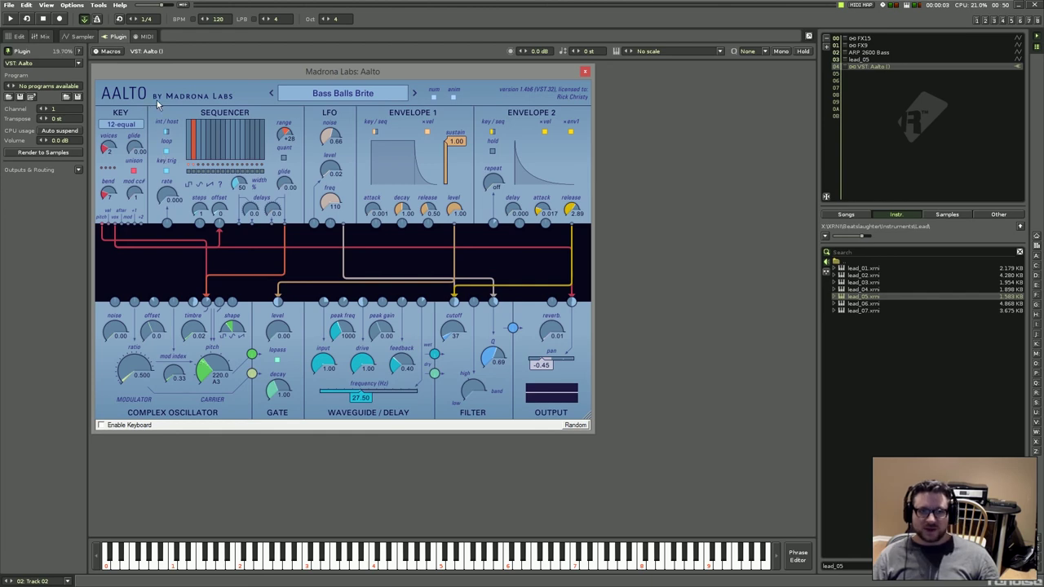
Enlarge the Aalto editor slightly, check the instrument's sampler and plugin views, and close the editor.
mouse_move(587, 421)
mouse_down()
mouse_move(625, 449)
mouse_move(589, 421)
mouse_up()
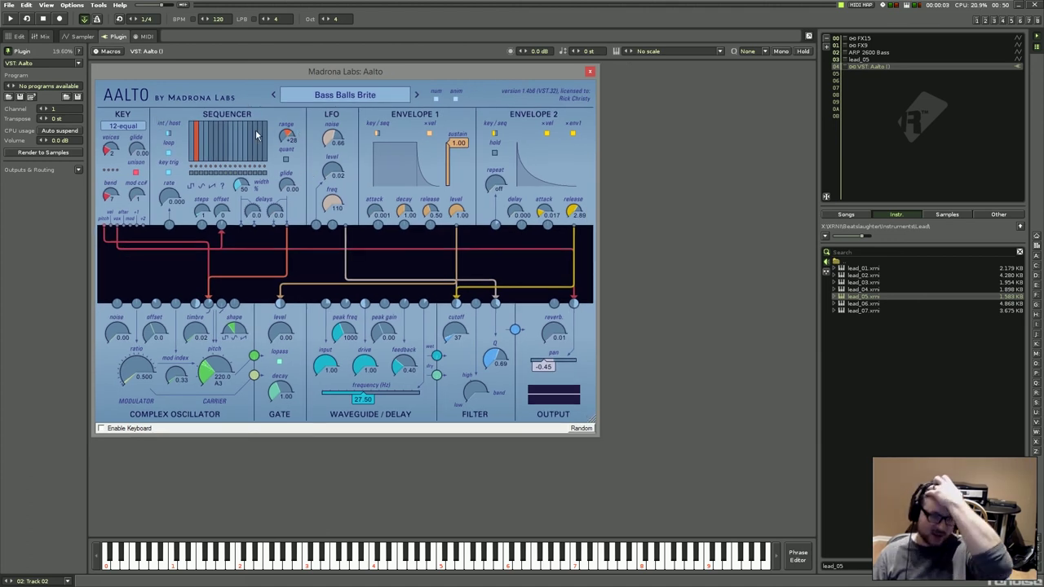
click(78, 38)
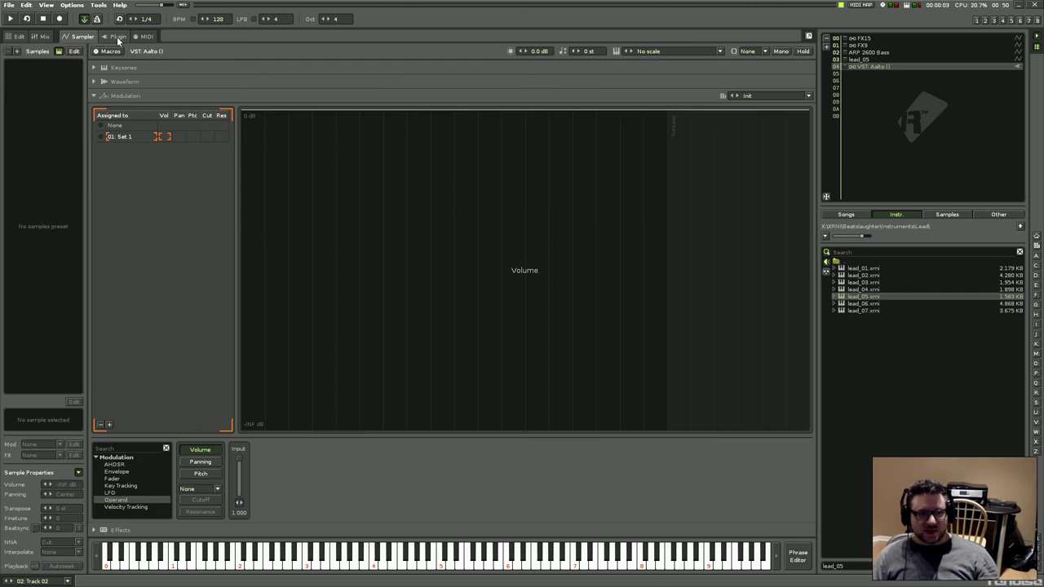
click(117, 35)
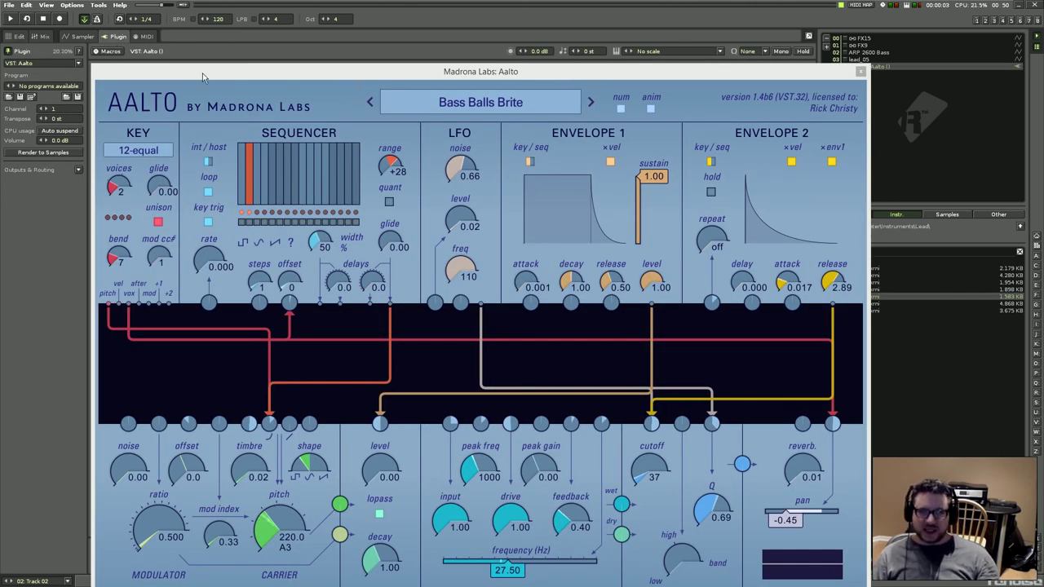
click(8, 52)
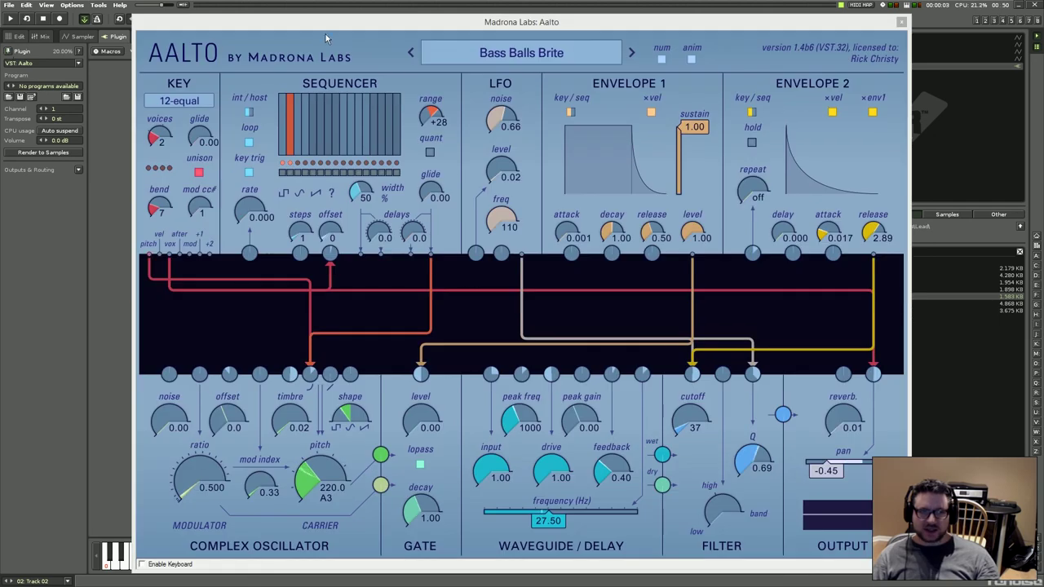
click(902, 22)
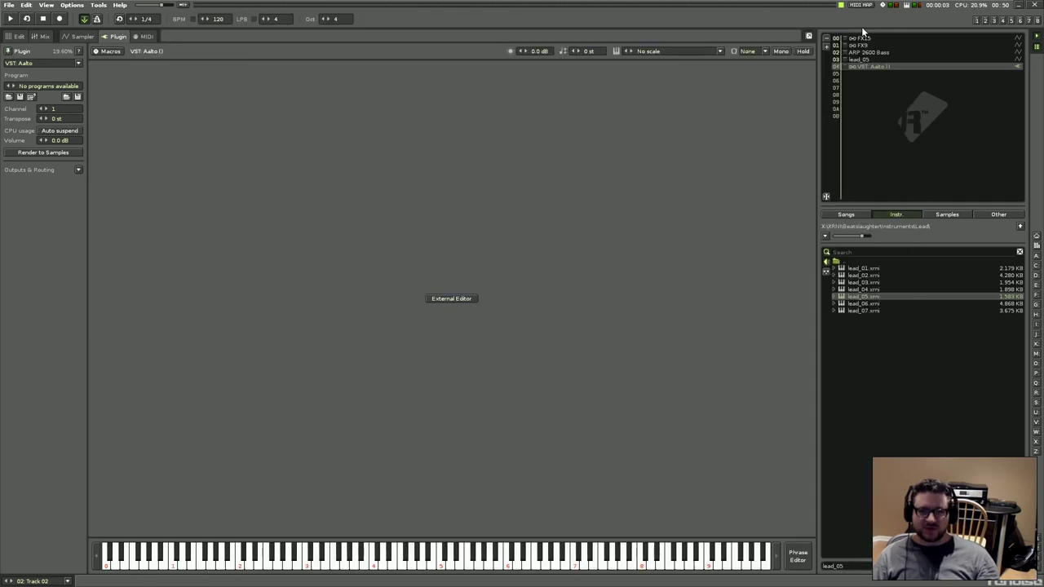
Switch between the instrument's sampler and plugin views, and briefly show the Aalto editor.
click(85, 36)
click(114, 37)
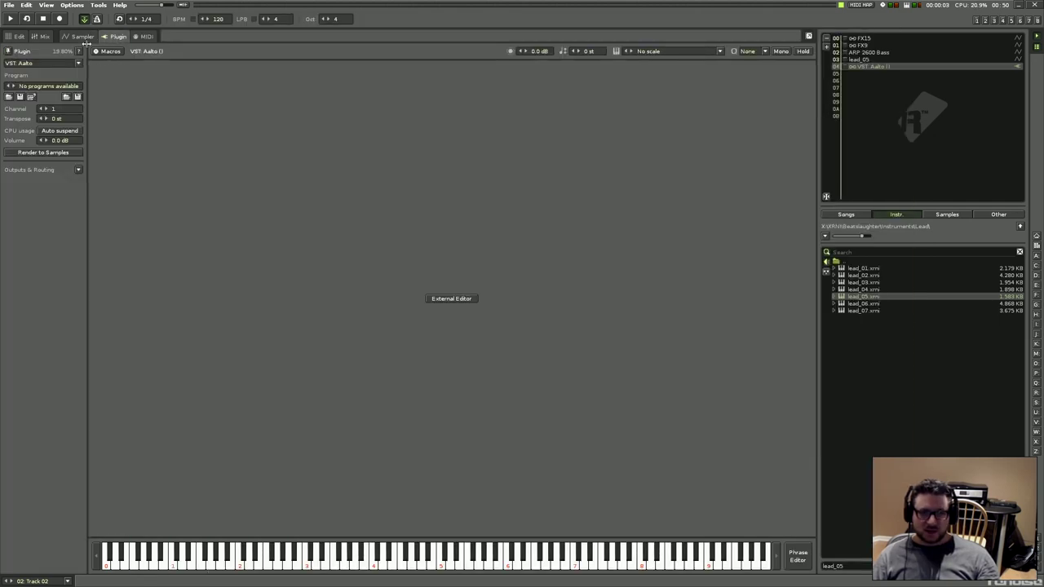
click(8, 52)
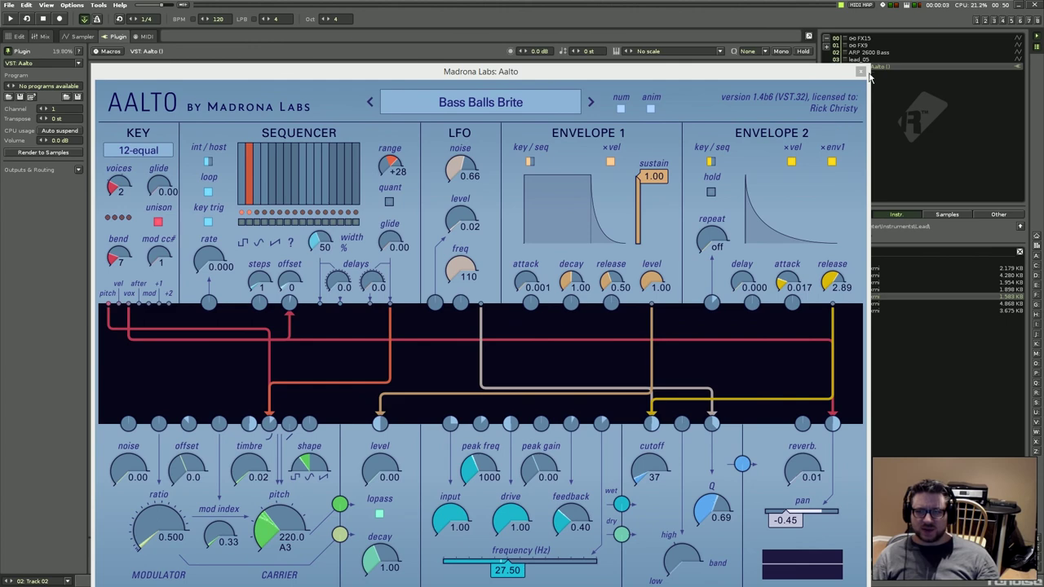
click(861, 72)
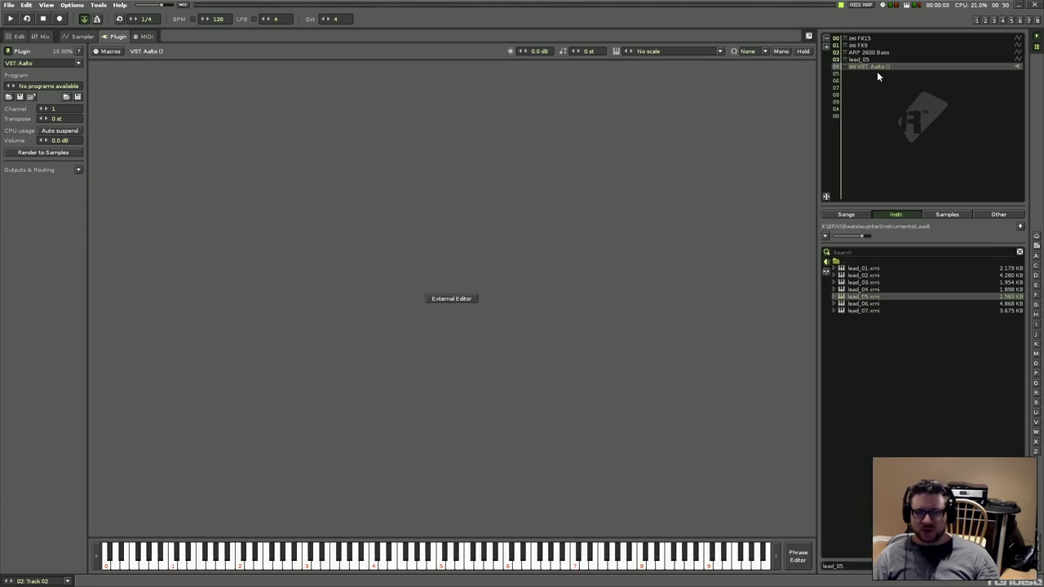
Open Aalto in the external editor, shrink its window, reposition it in the middle, and close it.
click(467, 302)
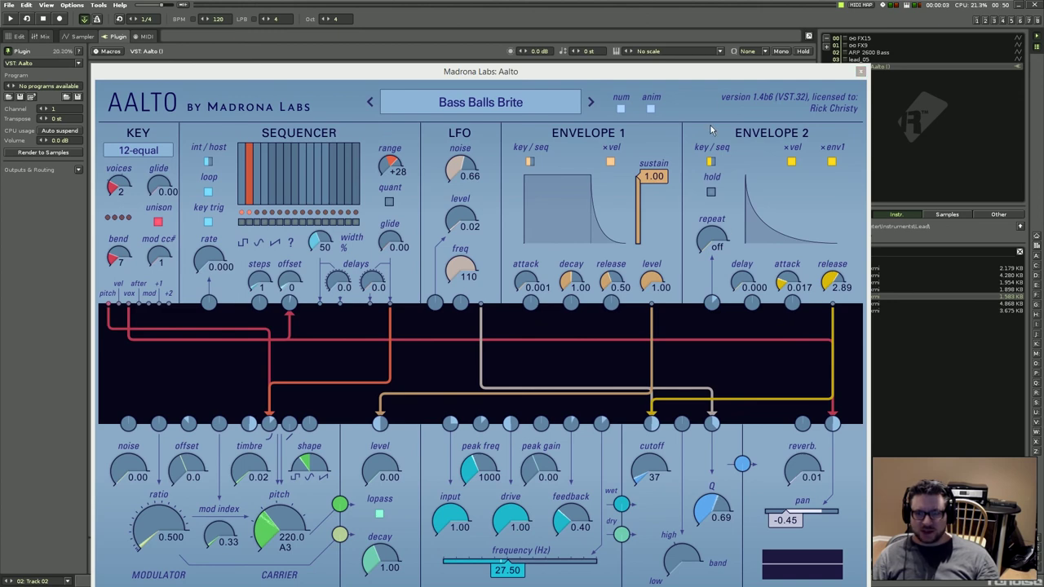
drag(705, 72, 688, 25)
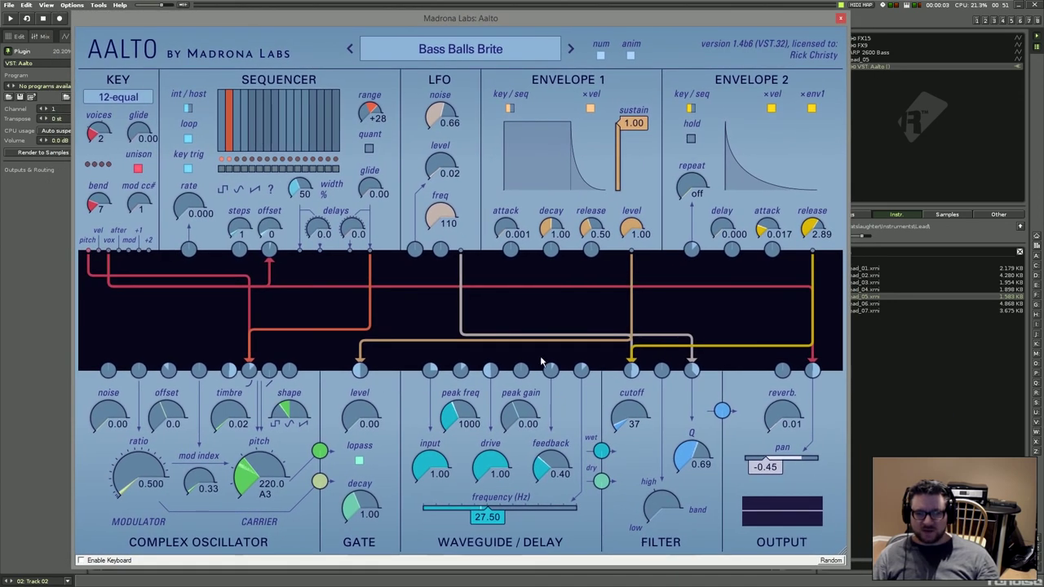
click(11, 54)
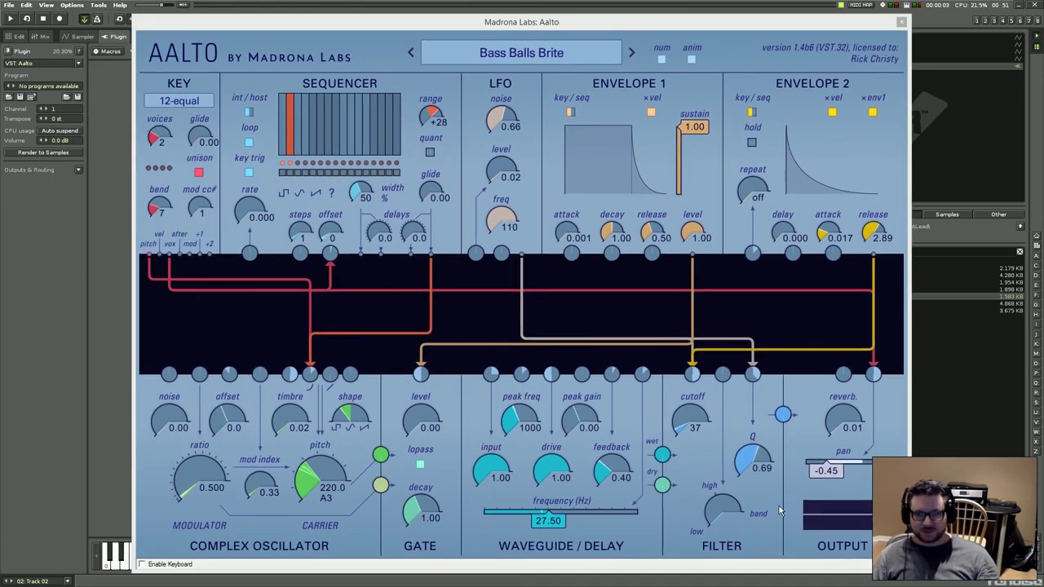
drag(901, 555, 432, 233)
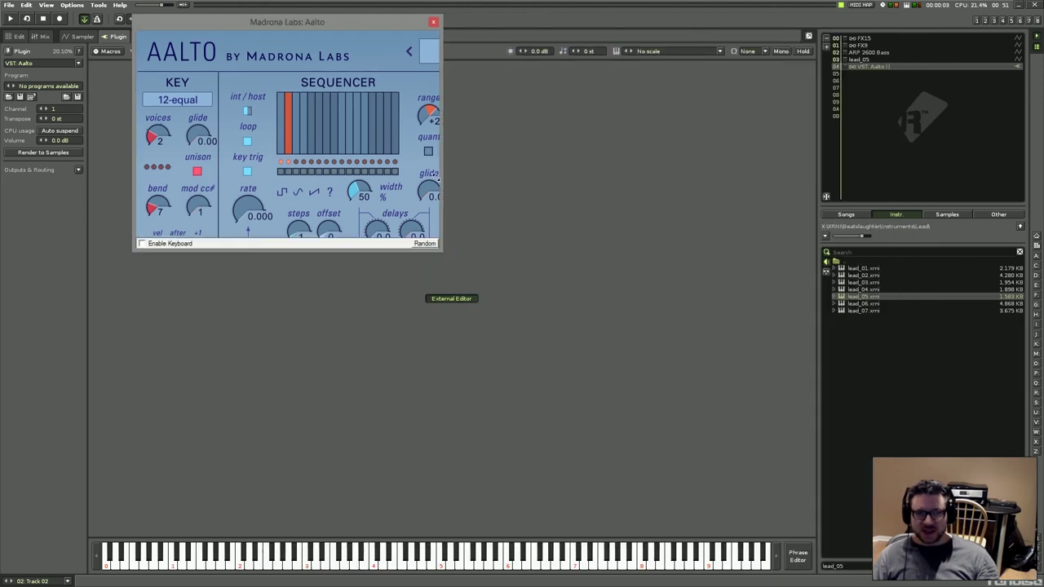
drag(354, 20, 544, 216)
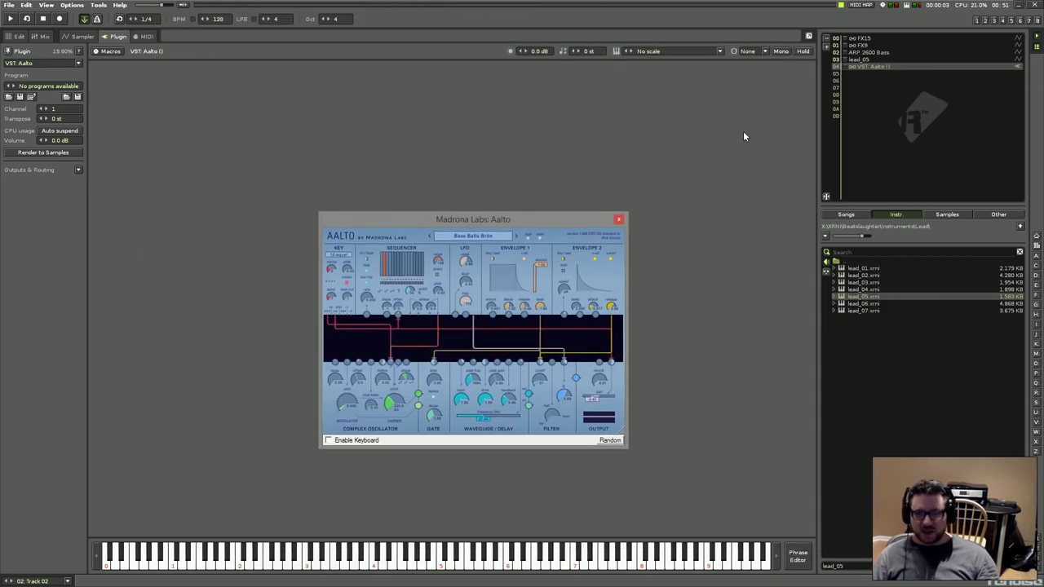
click(620, 218)
Open the Aalto editor directly from the instrument list, move its window into full view, and close it.
double_click(866, 67)
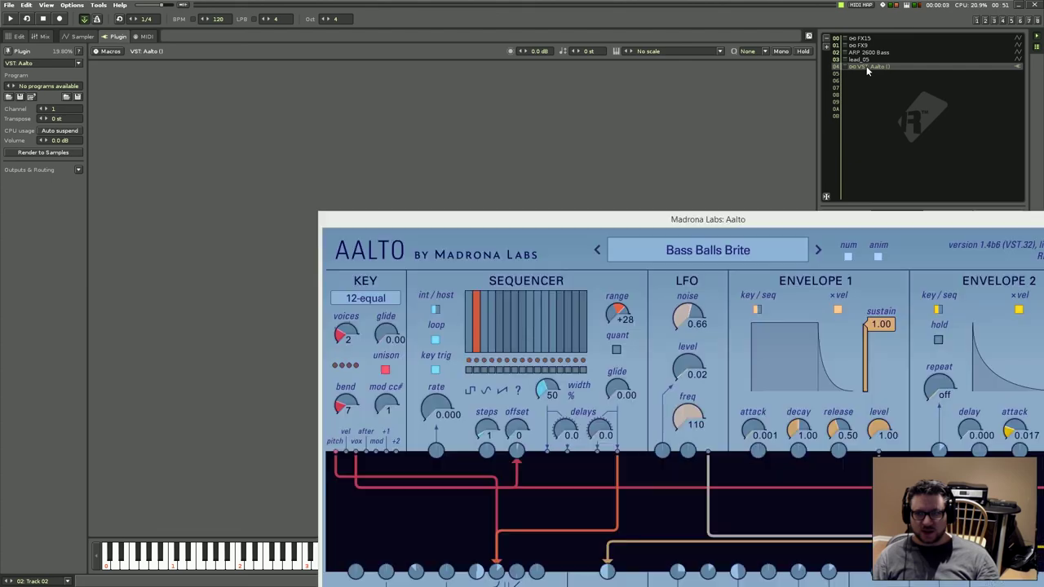
drag(839, 222, 632, 25)
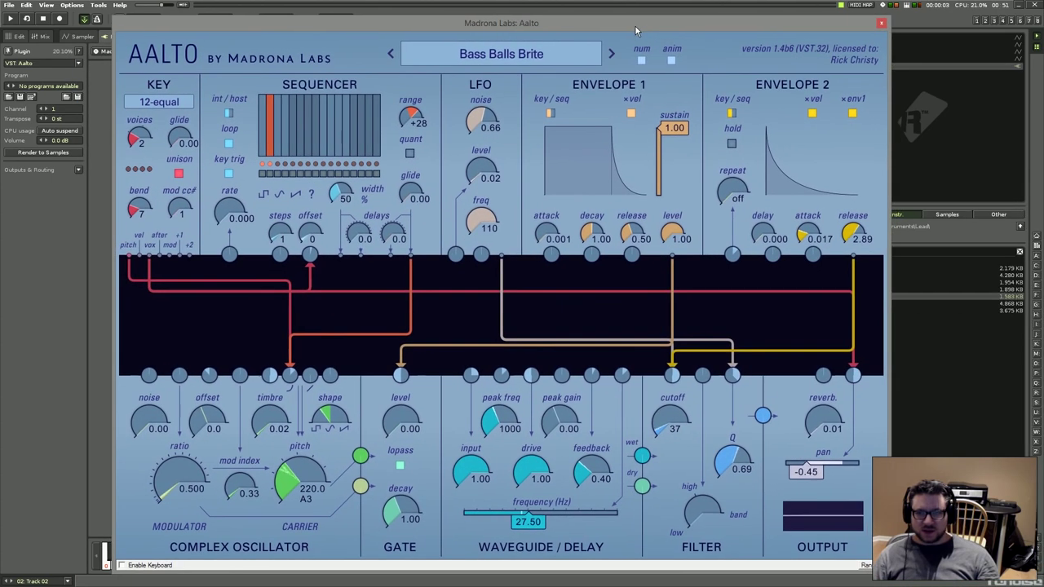
click(882, 24)
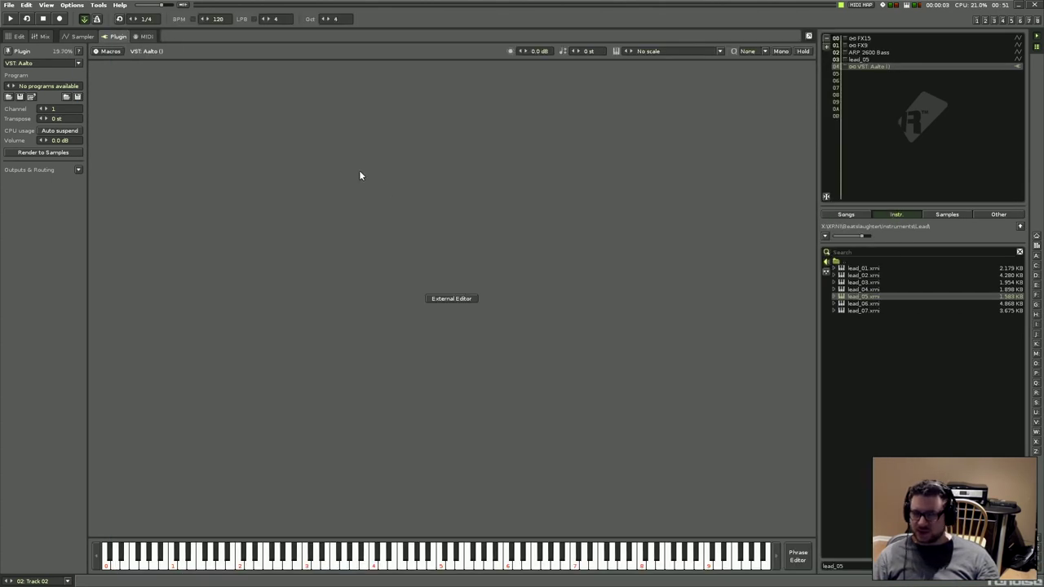
Toggle the Aalto editor open from the plugin settings and close it again.
click(8, 50)
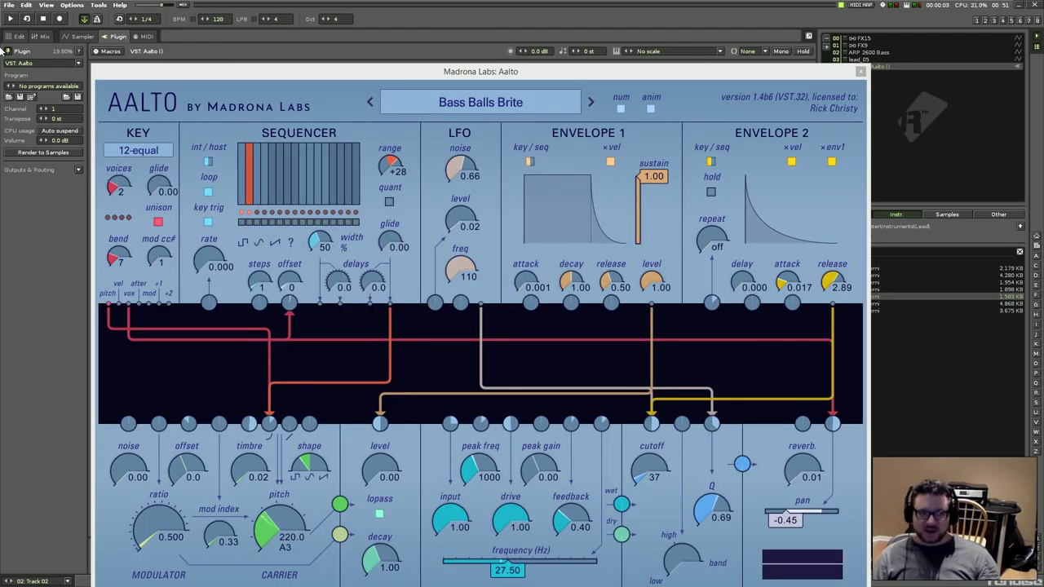
click(43, 90)
click(57, 73)
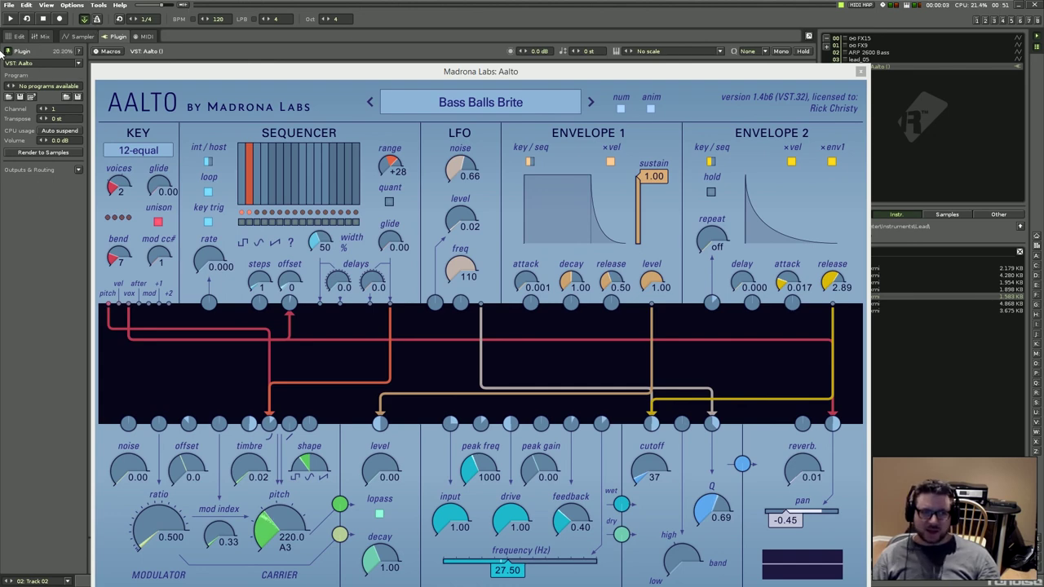
click(860, 72)
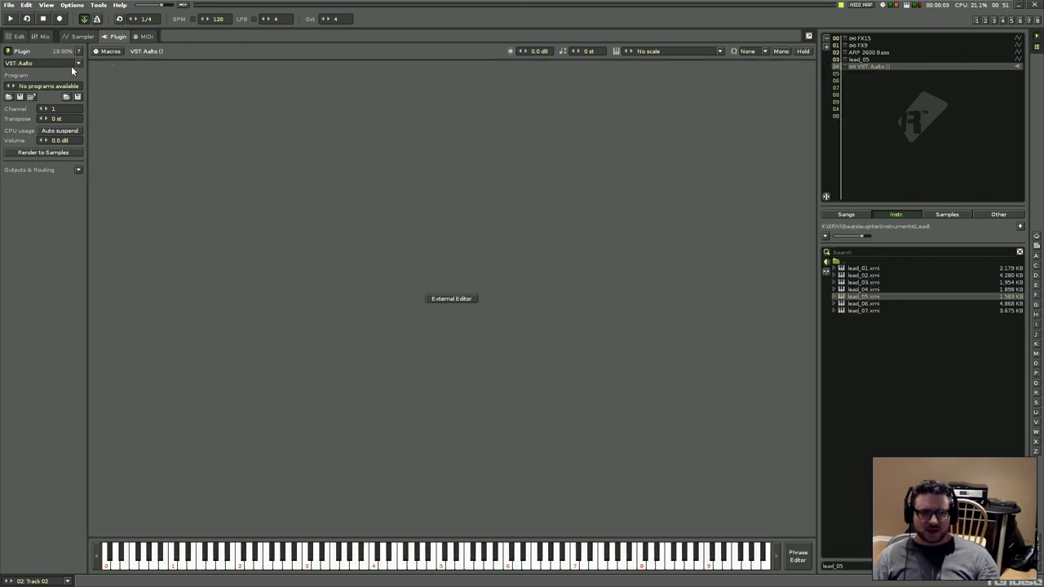
Show the Aalto instrument's macro controls with the plugin editor closed, and view the Macro 1 mappings.
double_click(859, 66)
click(111, 51)
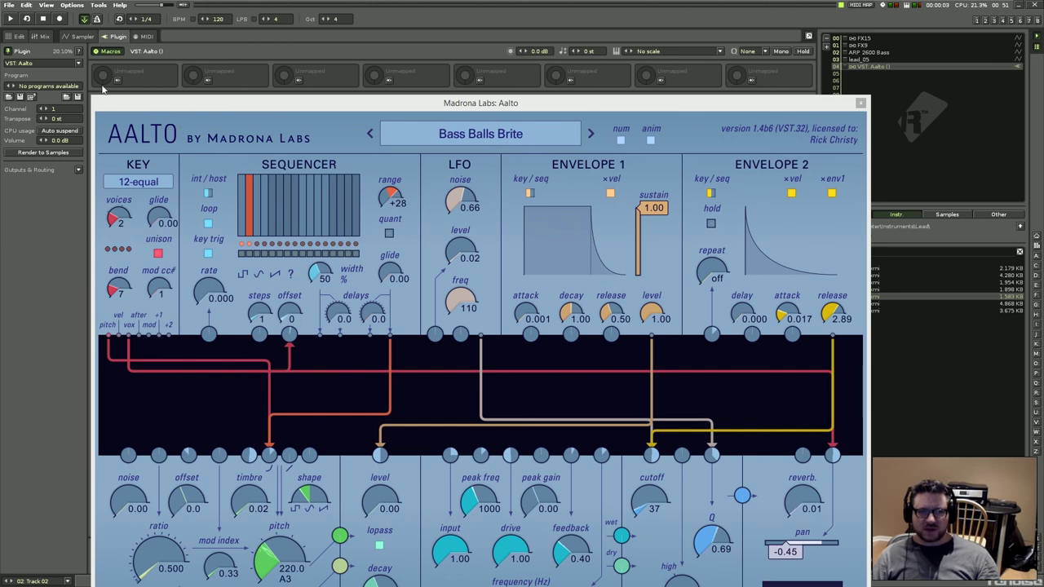
click(860, 102)
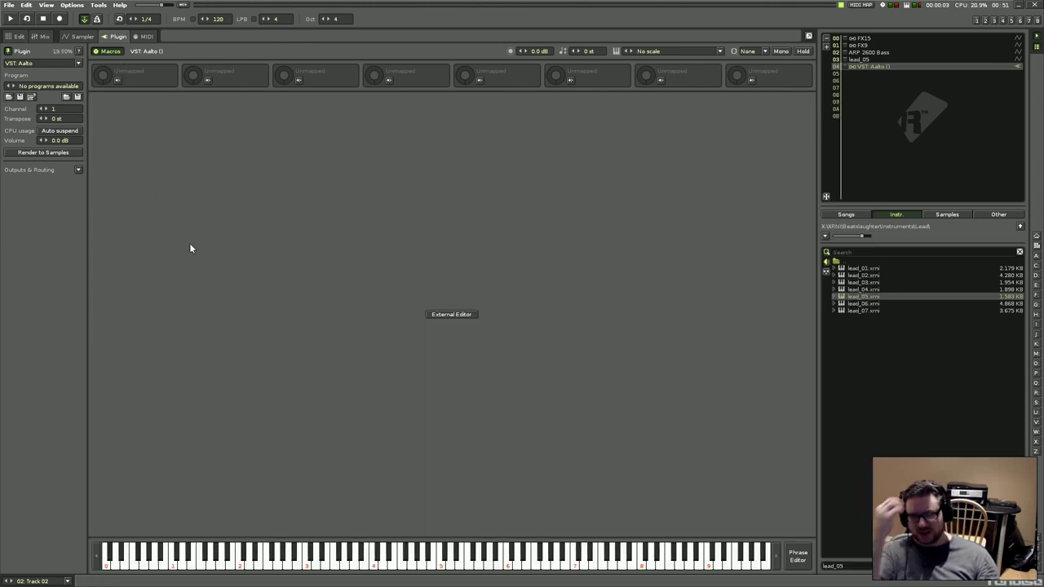
click(117, 79)
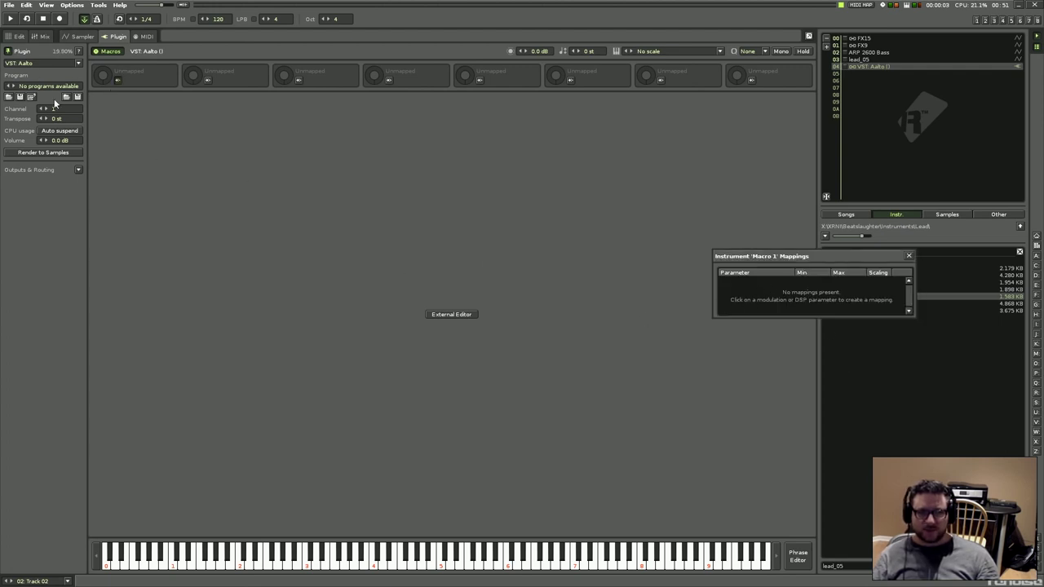
click(909, 255)
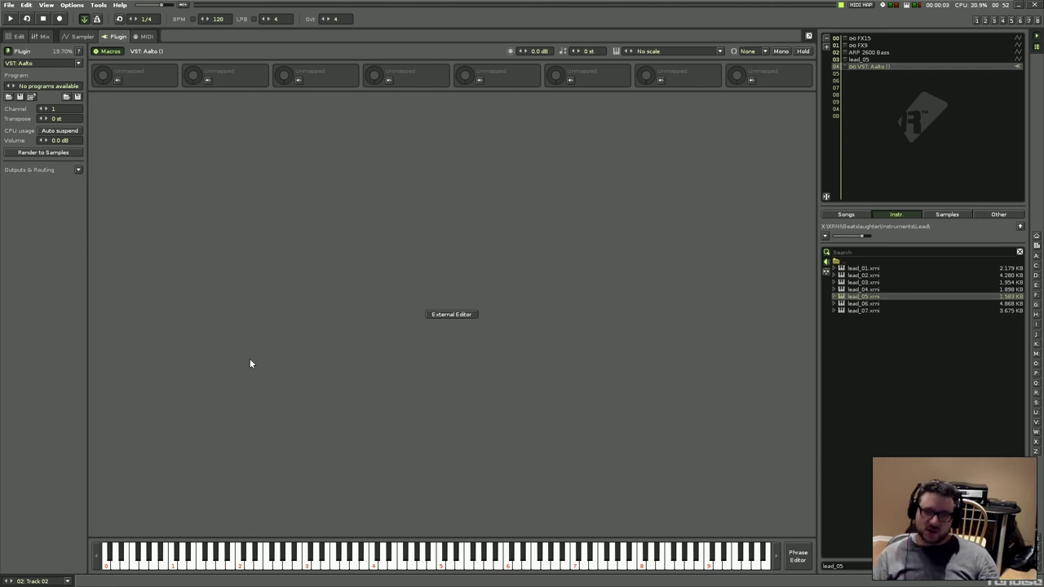
Reopen the Macro 1 mappings, toggle the macro controls off and on, and close the mappings.
click(118, 79)
click(119, 53)
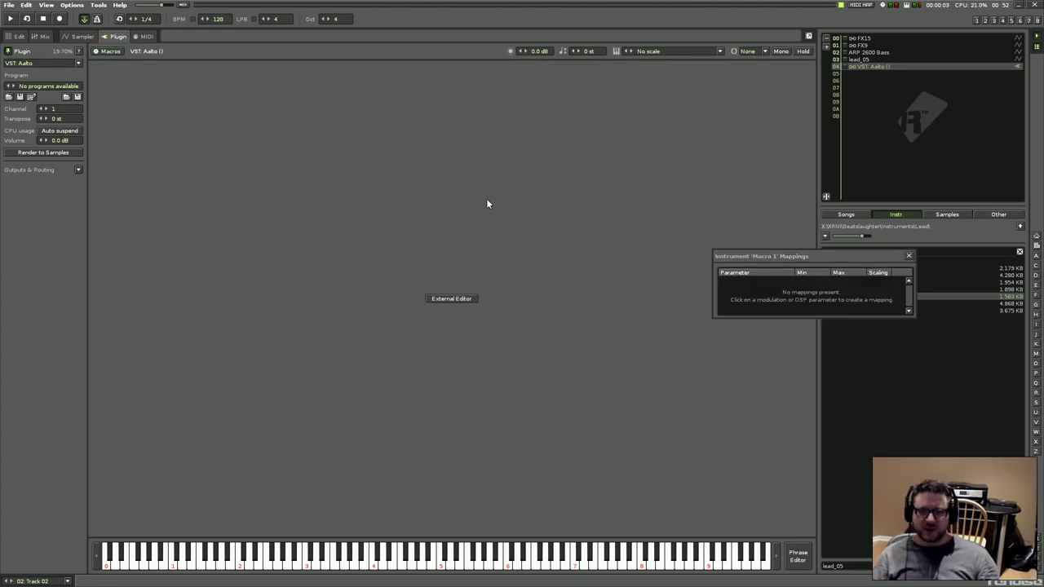
click(108, 51)
click(118, 80)
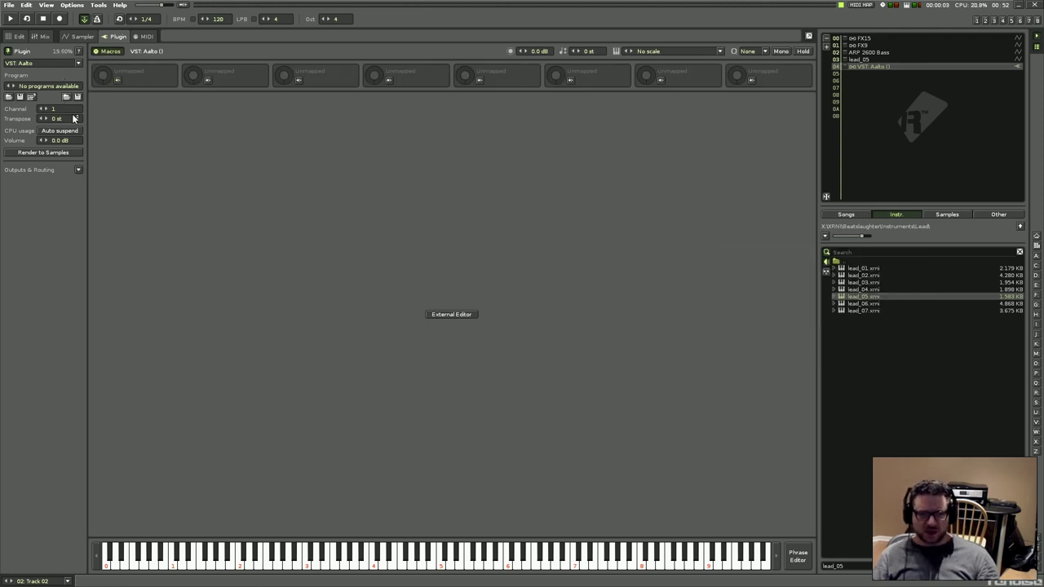
Open the Aalto editor from the instrument list, close it, and play a couple of test notes.
double_click(877, 68)
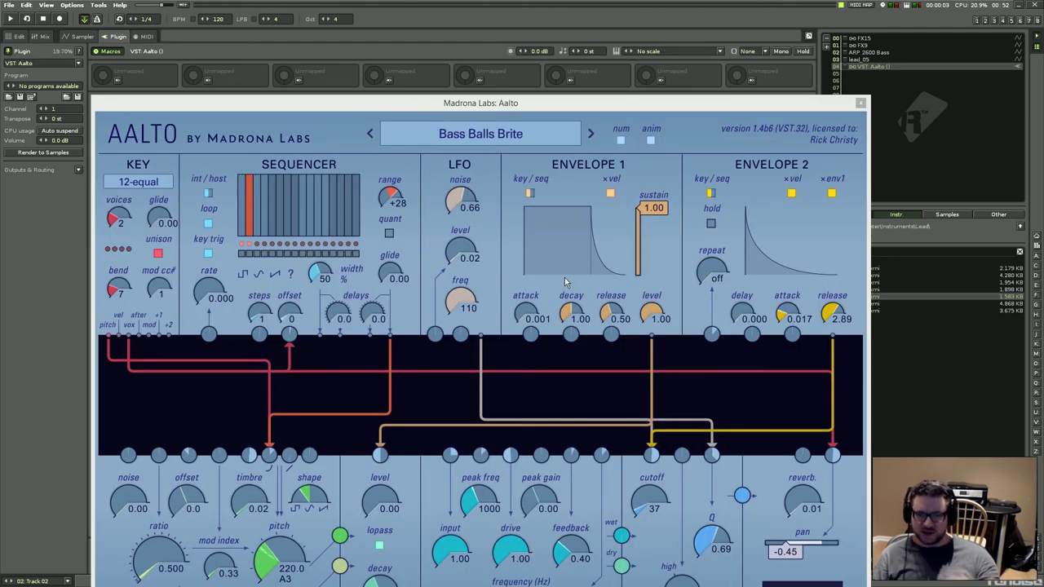
click(861, 103)
key(c)
key(n)
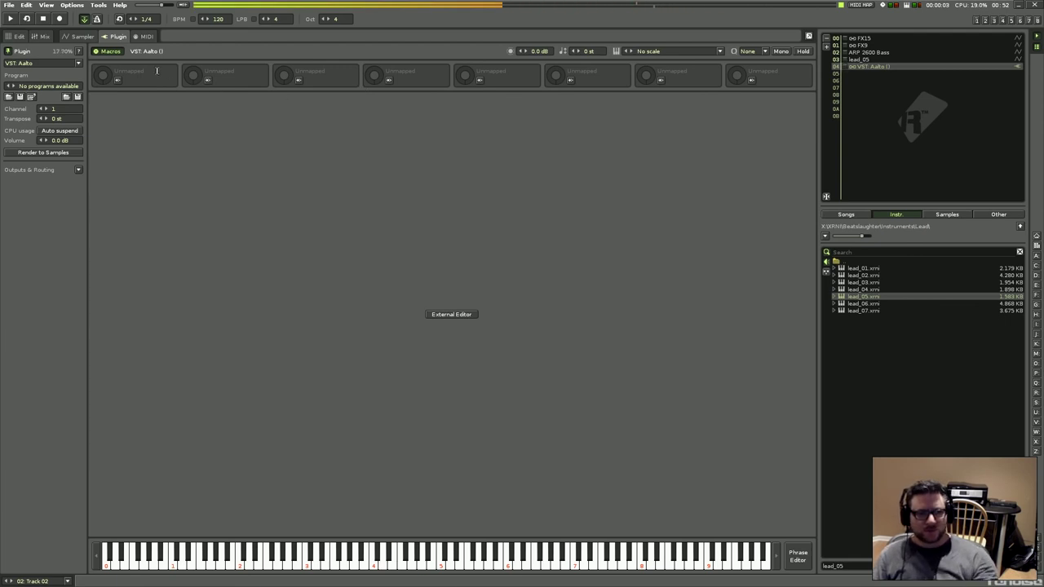
Create a new phrase for the Aalto instrument in the Phrase Editor and audition it with several notes.
click(799, 556)
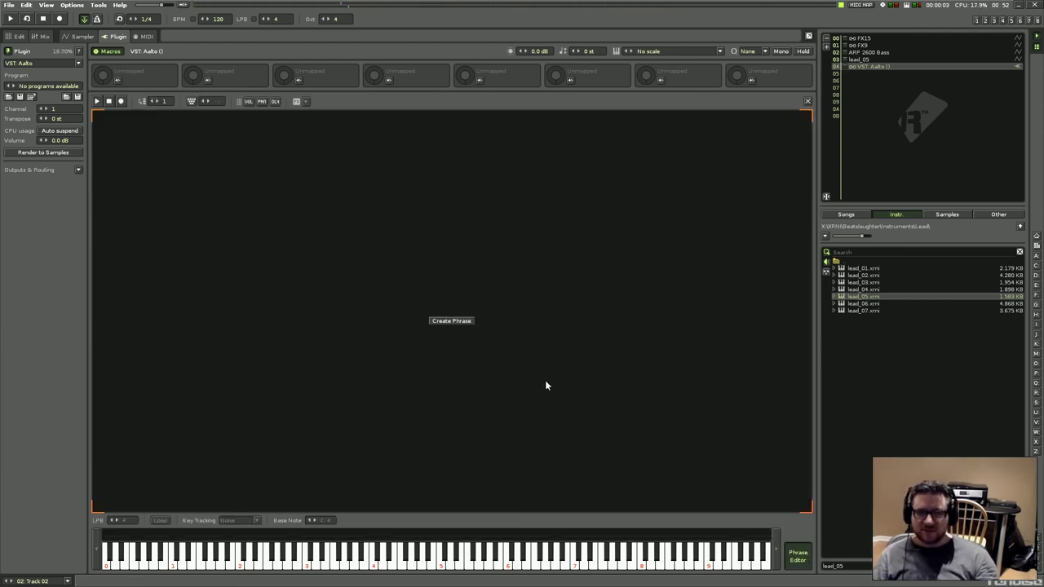
click(459, 324)
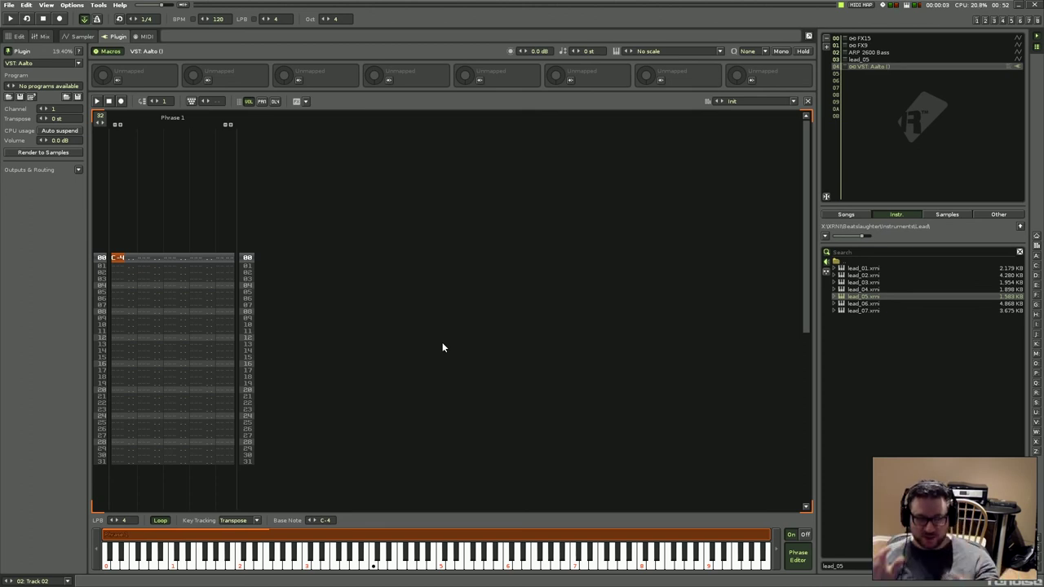
key(x)
key(b)
key(x)
key(z)
key(x)
key(b)
key(x)
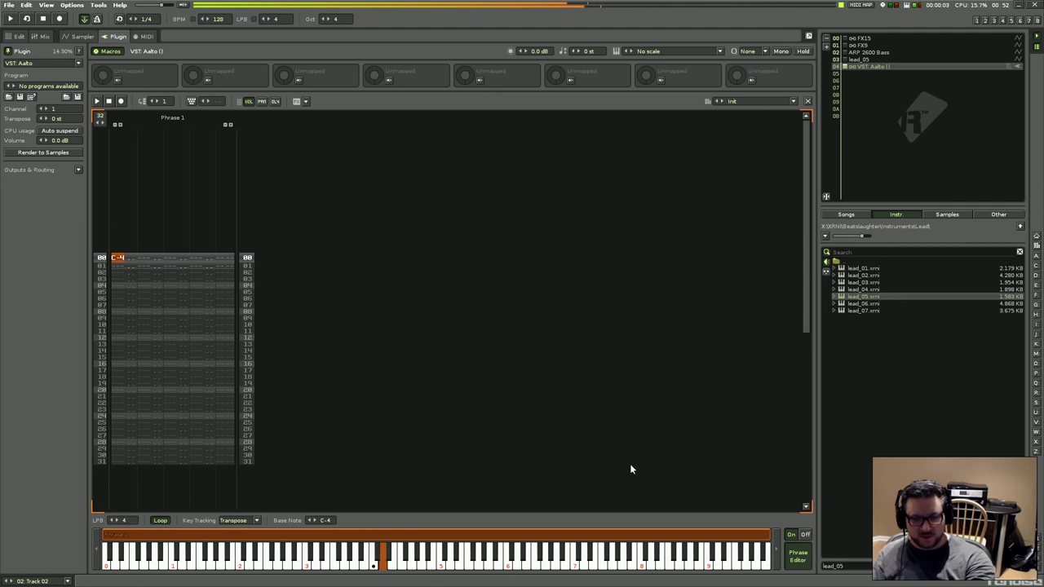
Switch phrase playback off and play notes directly through the Aalto instrument.
click(804, 534)
key(x)
key(n)
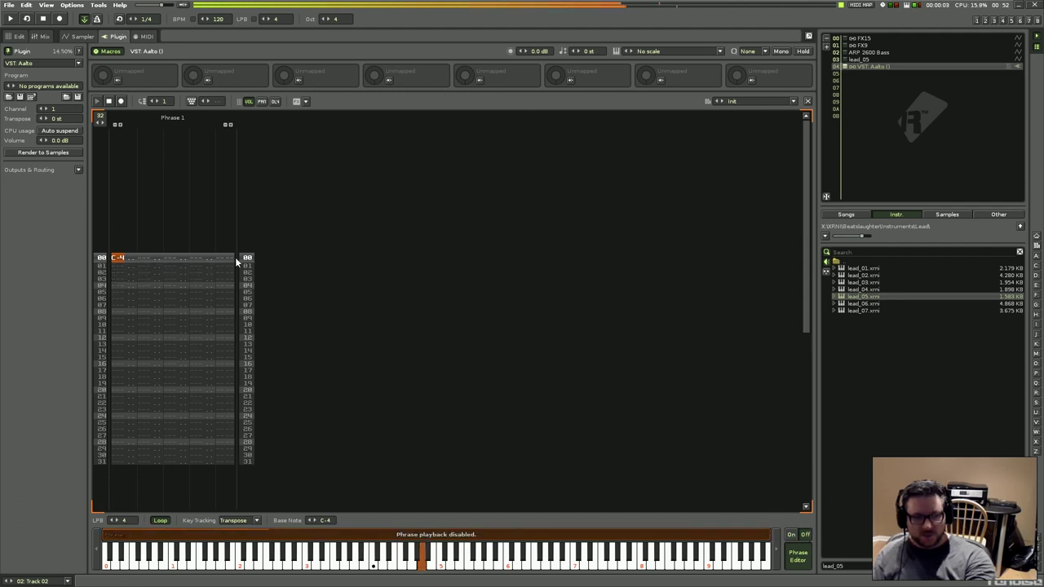
Turn on edit mode in the Phrase Editor and try entering notes with phrase playback off.
click(121, 101)
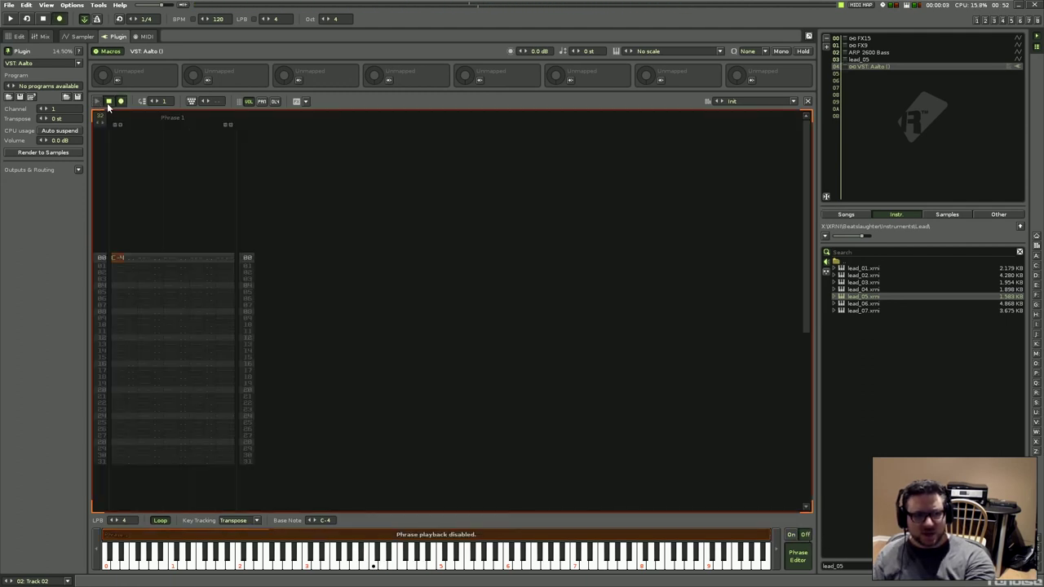
click(119, 102)
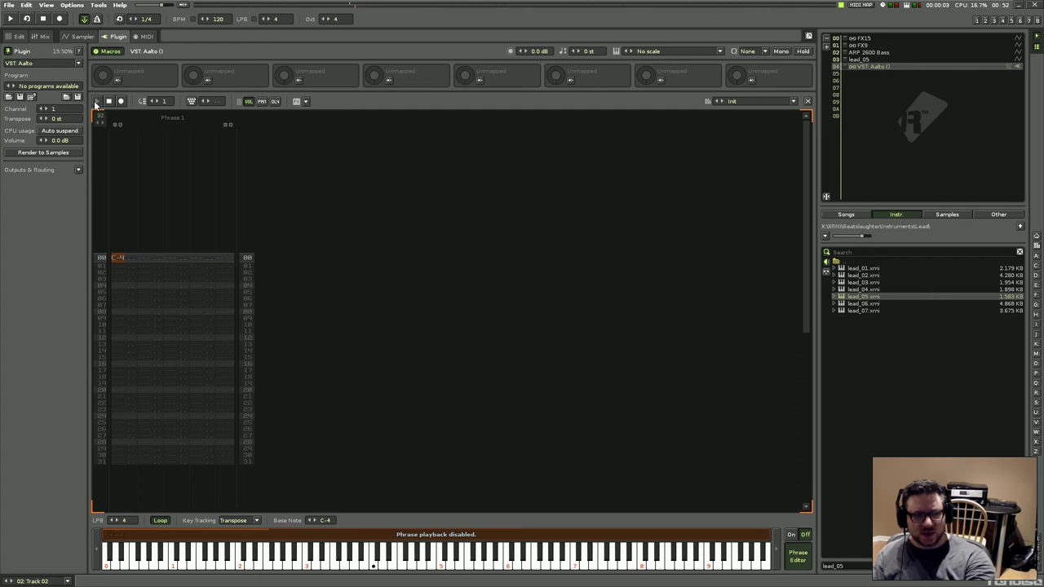
click(122, 102)
key(x)
click(185, 342)
key(z)
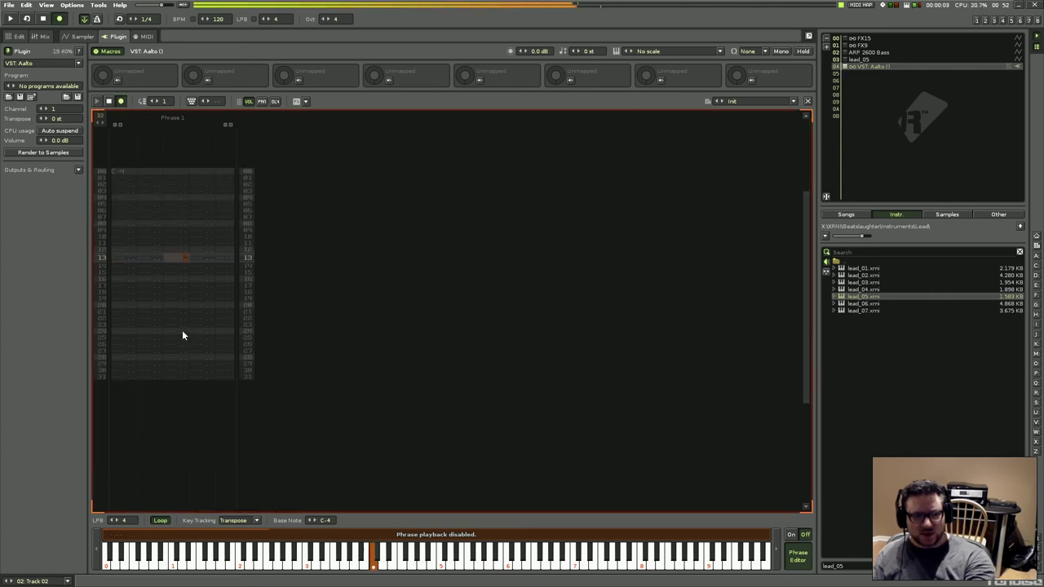
scroll(148, 205, up, 4)
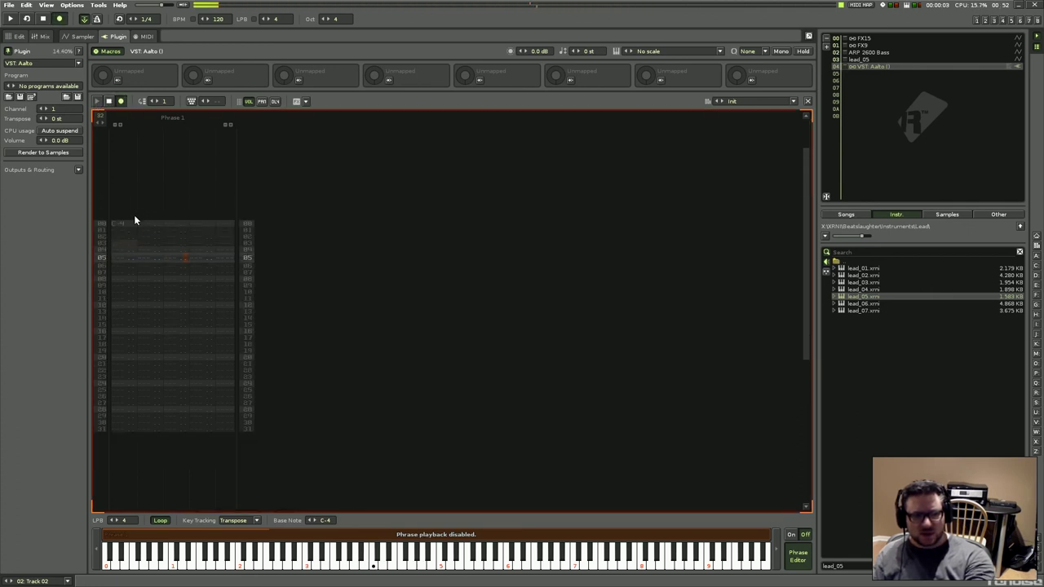
scroll(135, 213, up, 3)
Turn phrase playback back on and clear the C-4 note from line 00 of the phrase.
click(790, 536)
click(804, 538)
click(792, 534)
scroll(151, 303, down, 4)
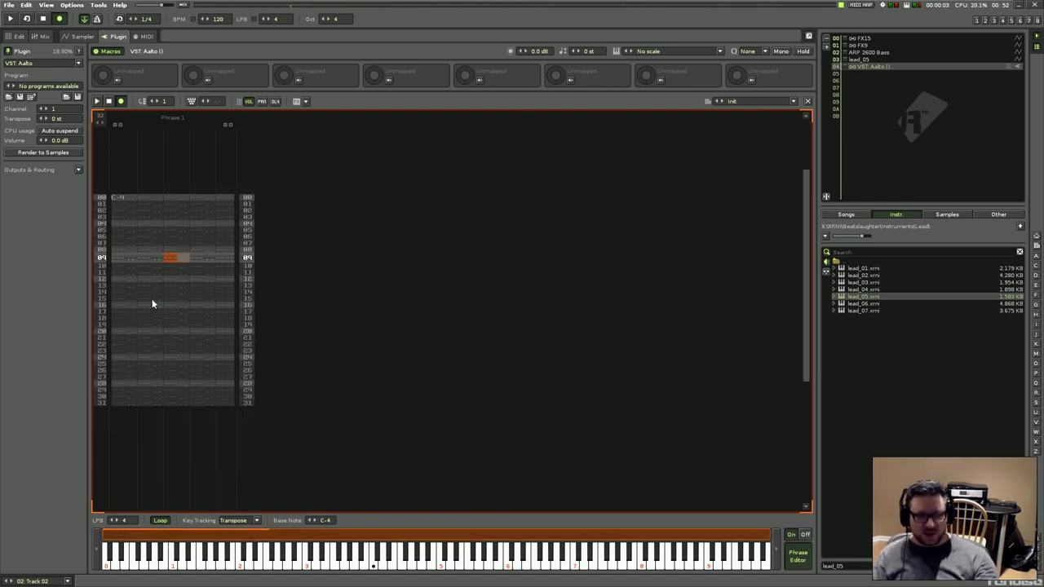
scroll(169, 324, up, 4)
key(Left)
key(Left)
key(Left)
key(Left)
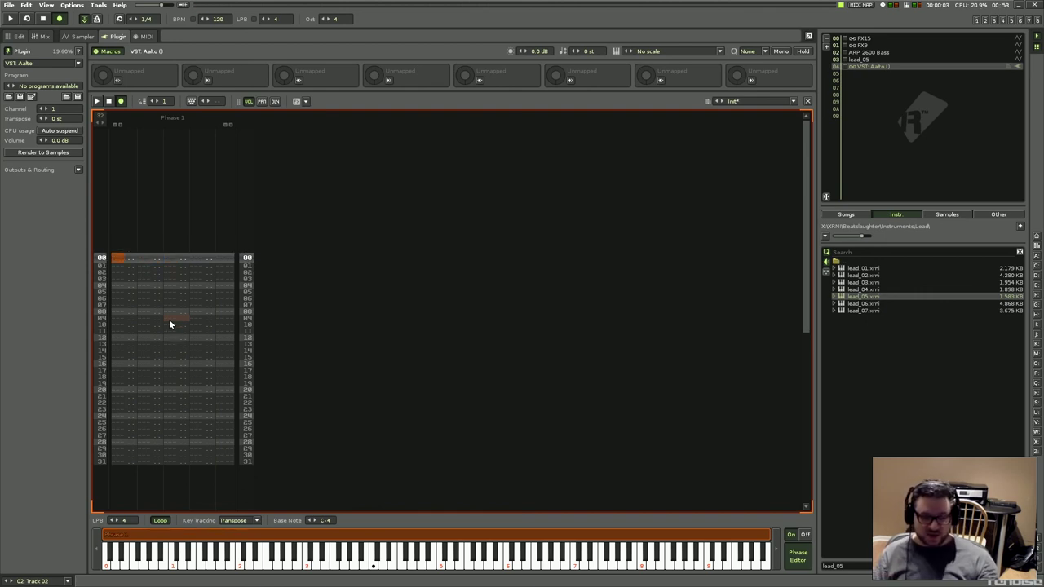
Audition different notes on line 00 of the phrase to find a starting pitch.
key(w)
key(w)
key(w)
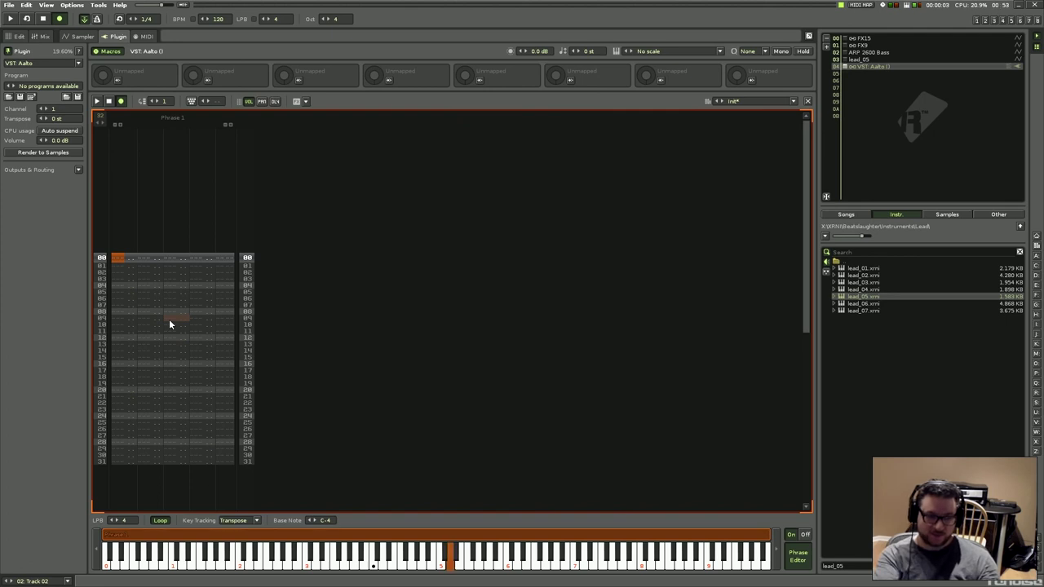
key(q)
key(3)
key(6)
key(w)
key(w)
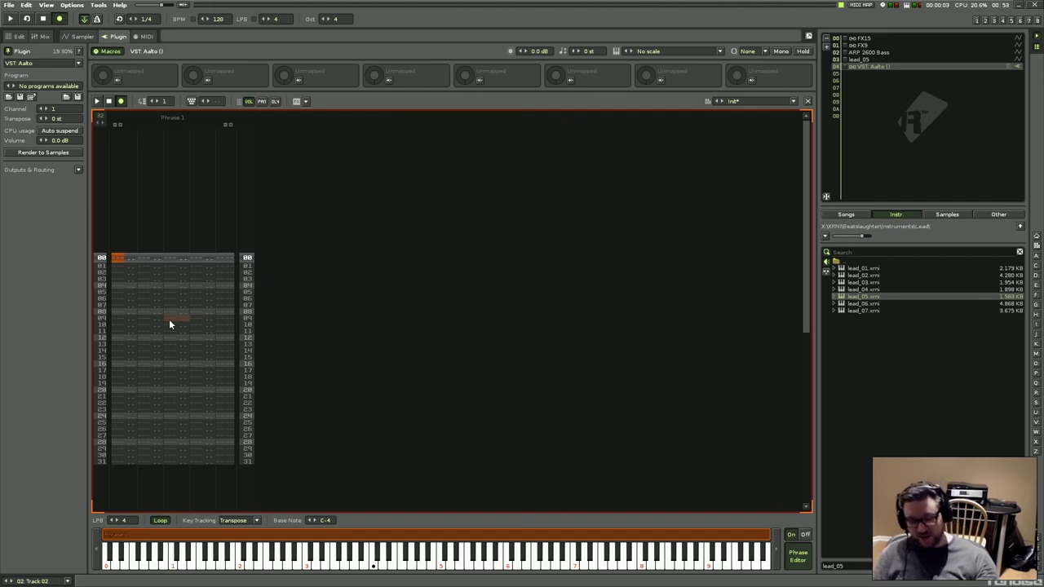
Enter C-5 on line 00, C#5 on line 04 and G-5 on line 08 of the phrase.
key(q)
key(Down)
key(Down)
key(Down)
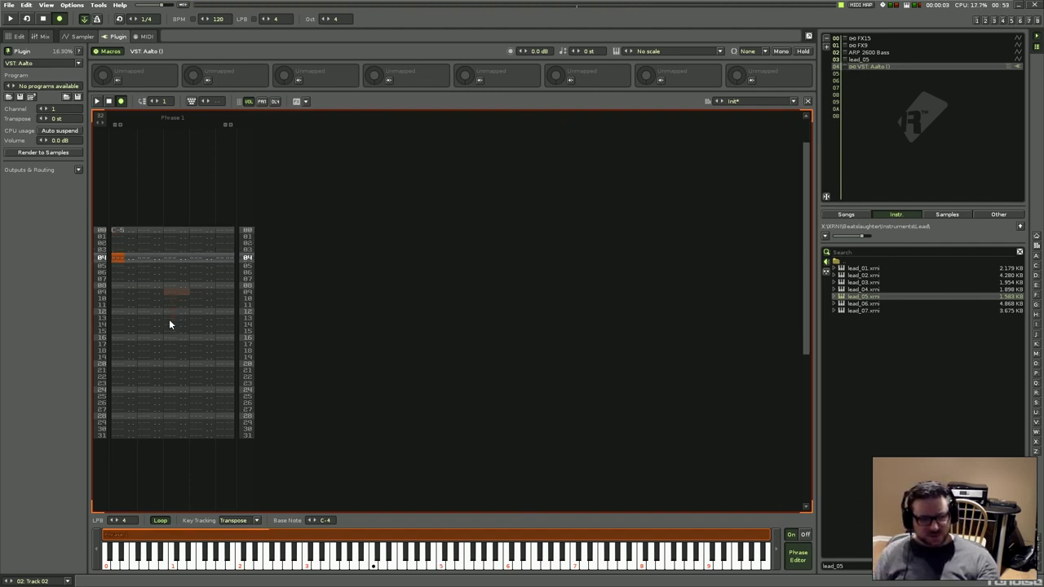
key(2)
key(Down)
key(Down)
key(Down)
key(t)
key(Down)
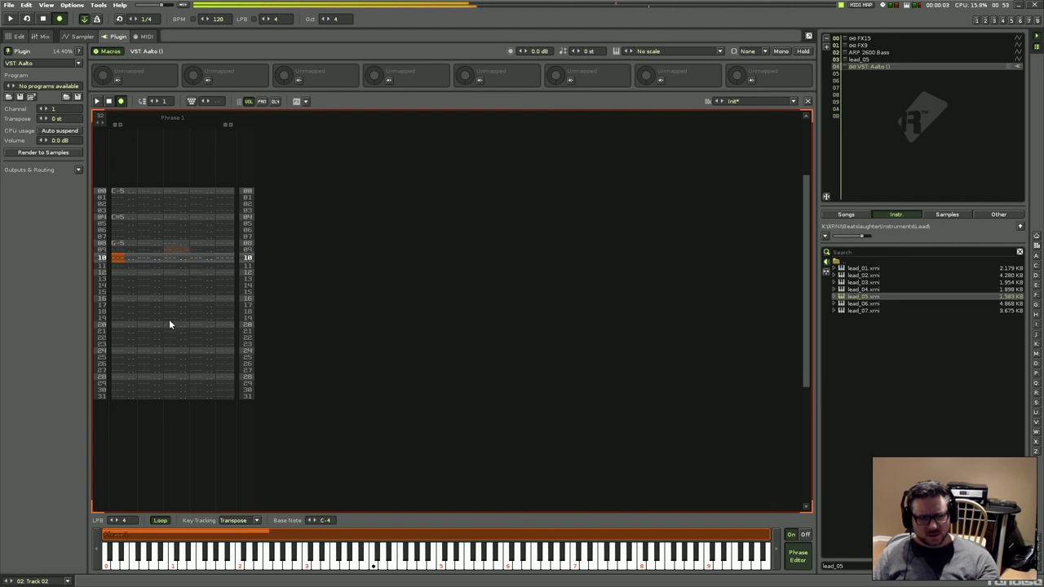
Try out notes on line 12 of the phrase and settle on F#5.
key(r)
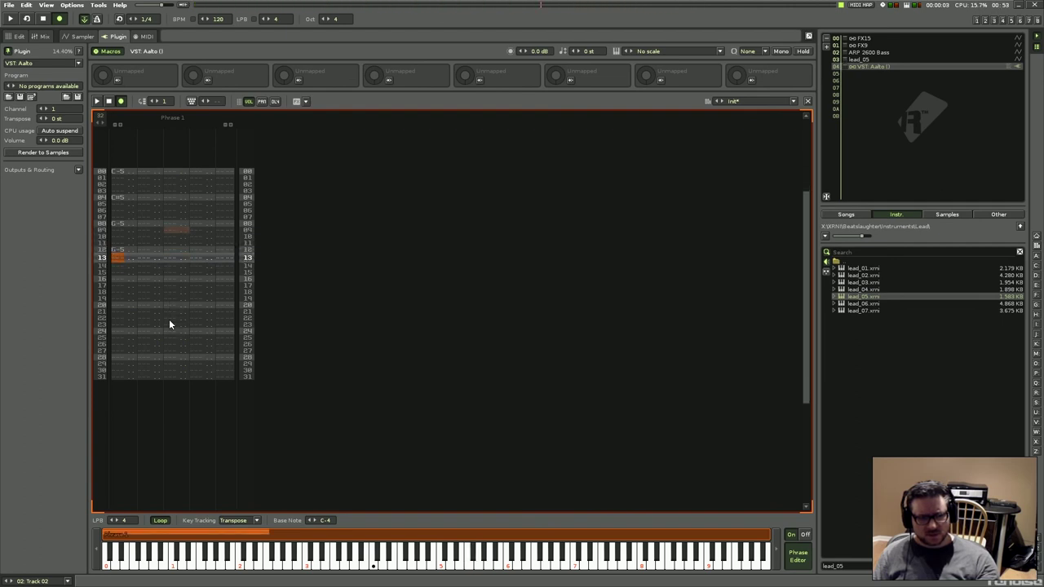
key(5)
key(Up)
key(5)
key(Up)
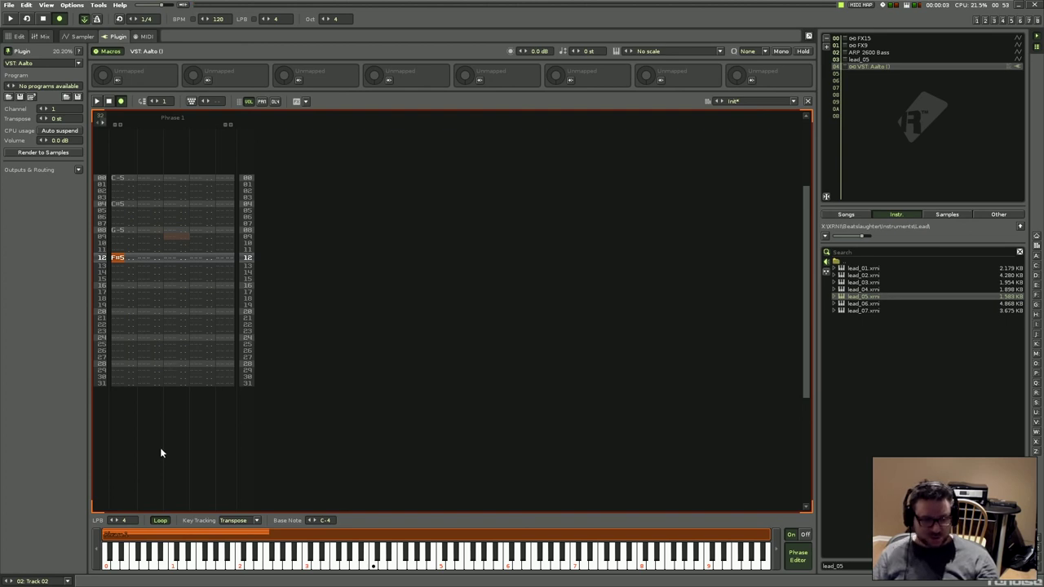
Shorten the phrase to 16 lines and test-play it.
click(257, 522)
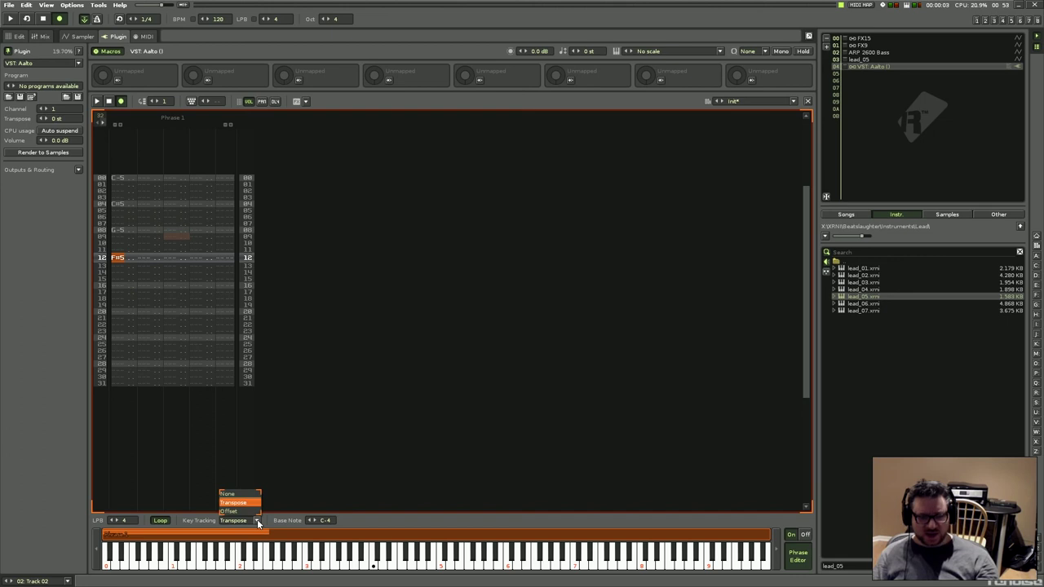
click(257, 521)
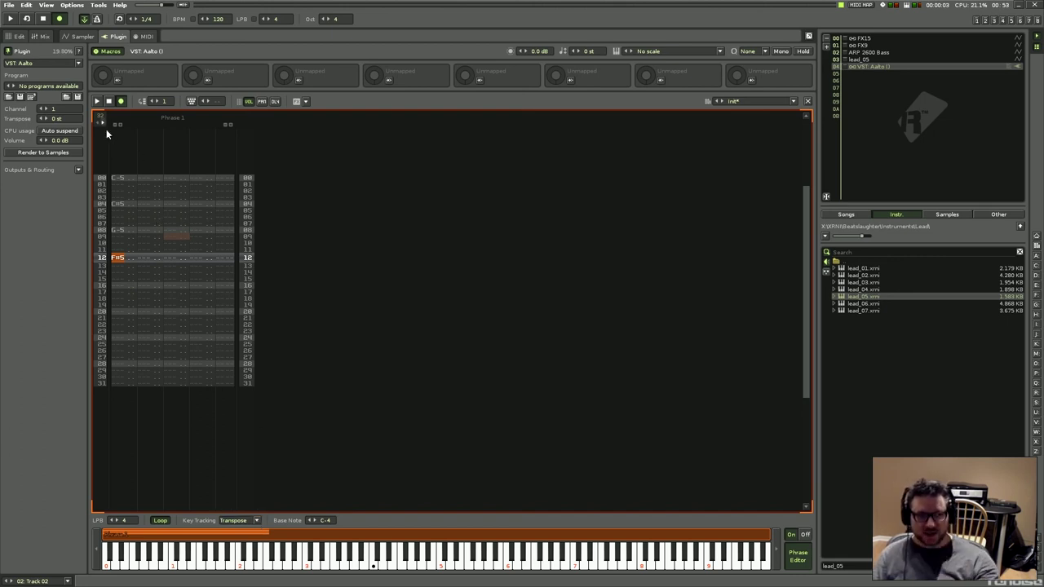
drag(104, 115, 103, 140)
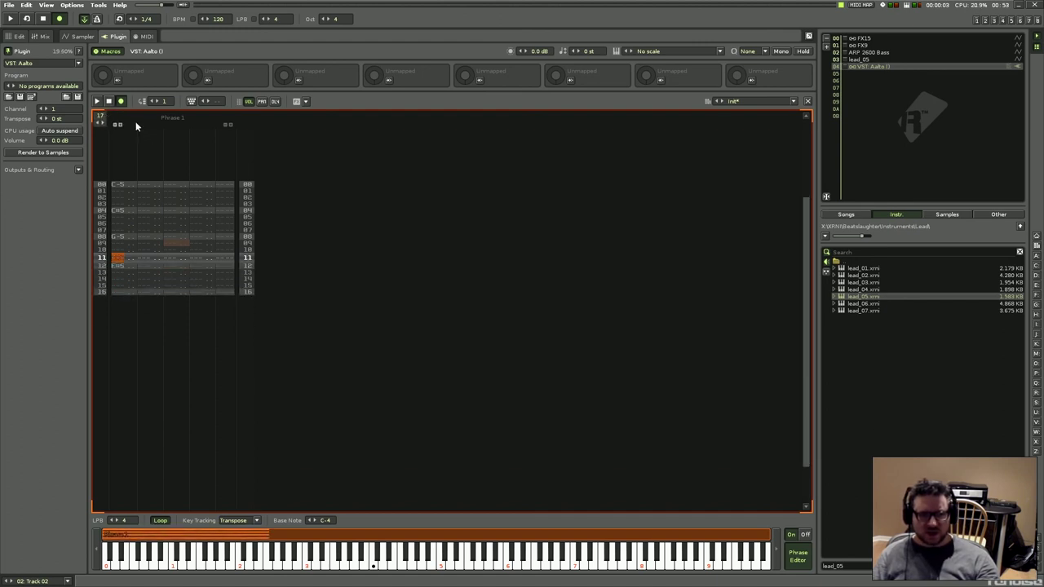
click(98, 123)
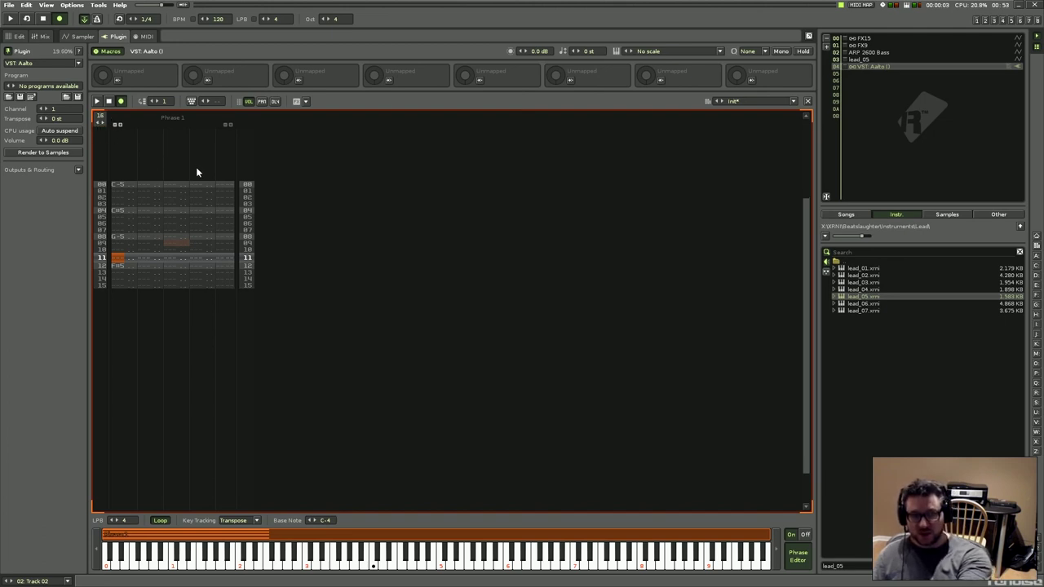
key(w)
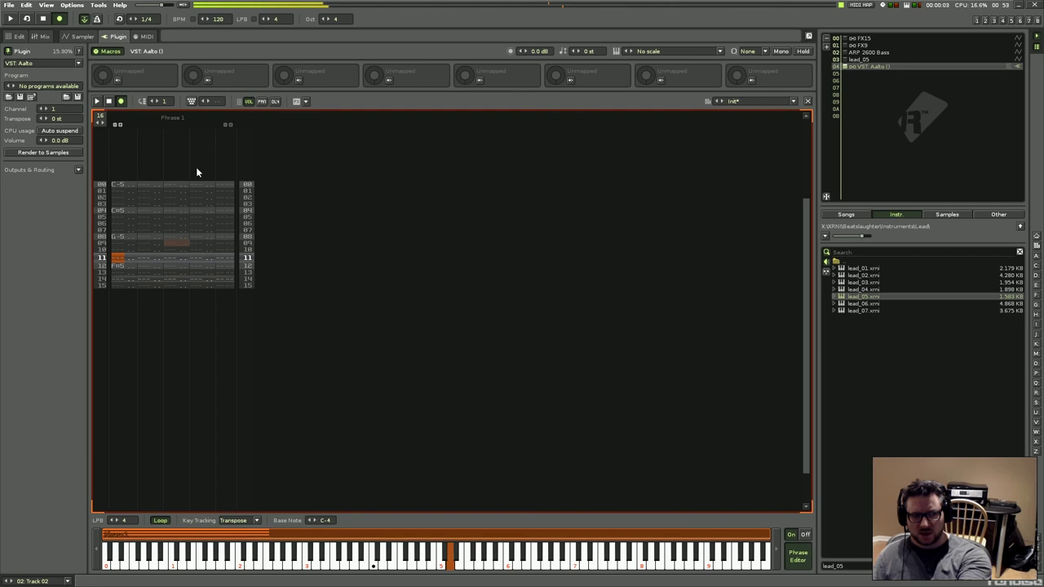
click(109, 102)
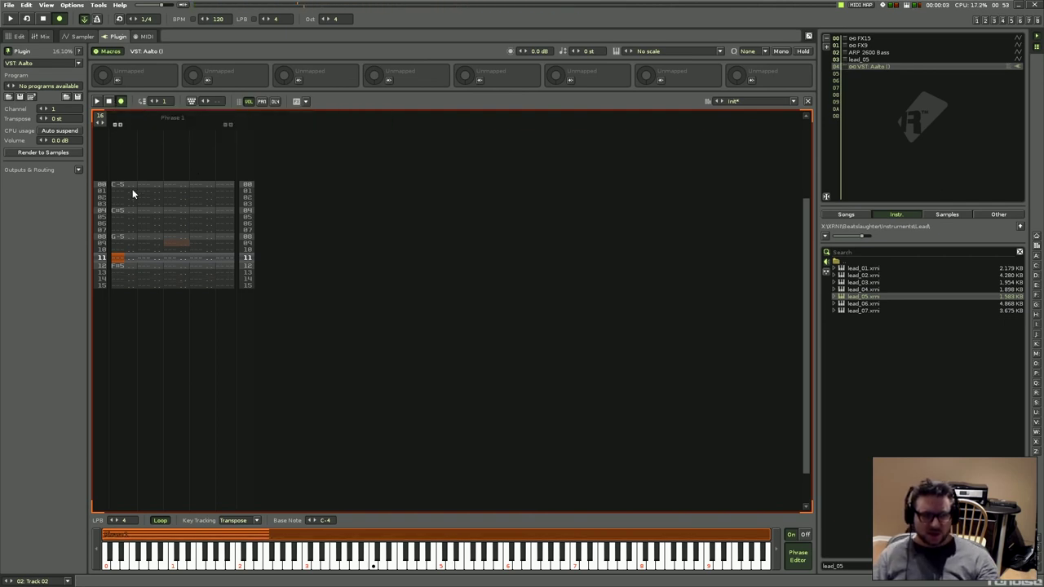
Add note-offs on lines 01, 05, 09 and 14 of the phrase's first note column.
key(Down)
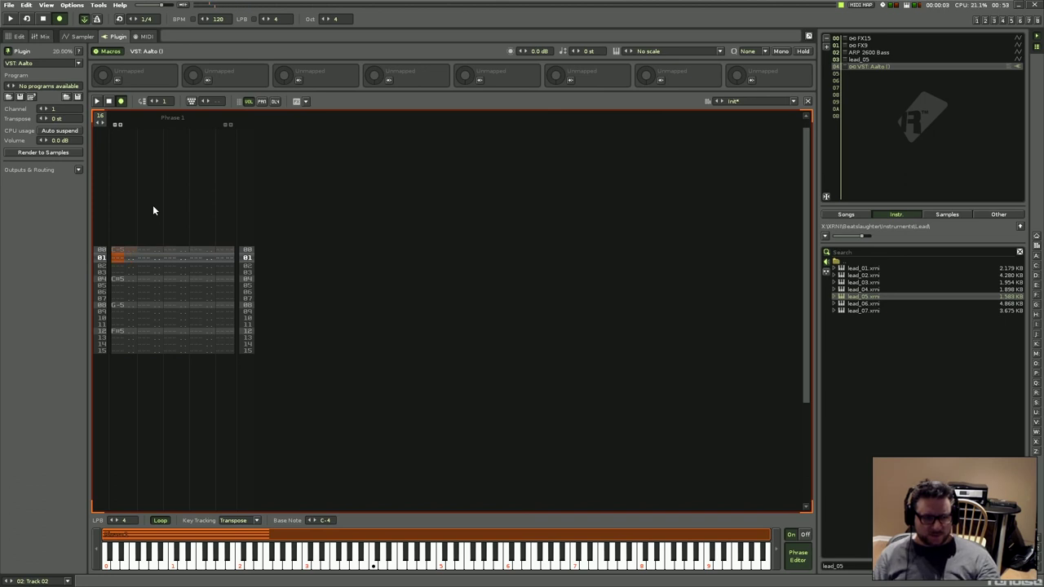
key(Down)
key(Down)
key(Down)
key(Down)
key(Down)
key(Down)
key(Down)
key(Down)
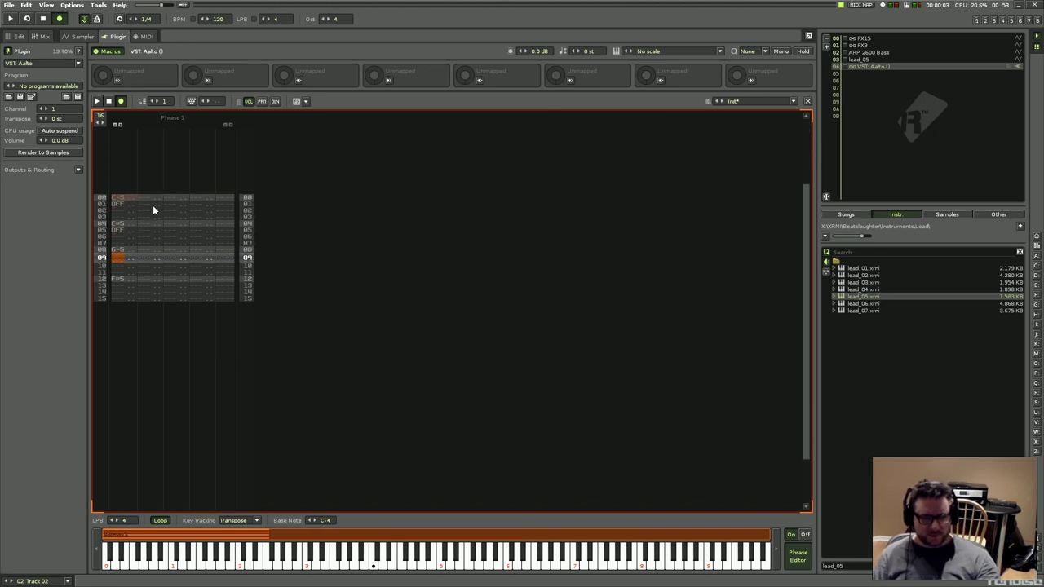
key(Down)
key(Down)
key(Down)
key(Down)
key(Down)
key(Down)
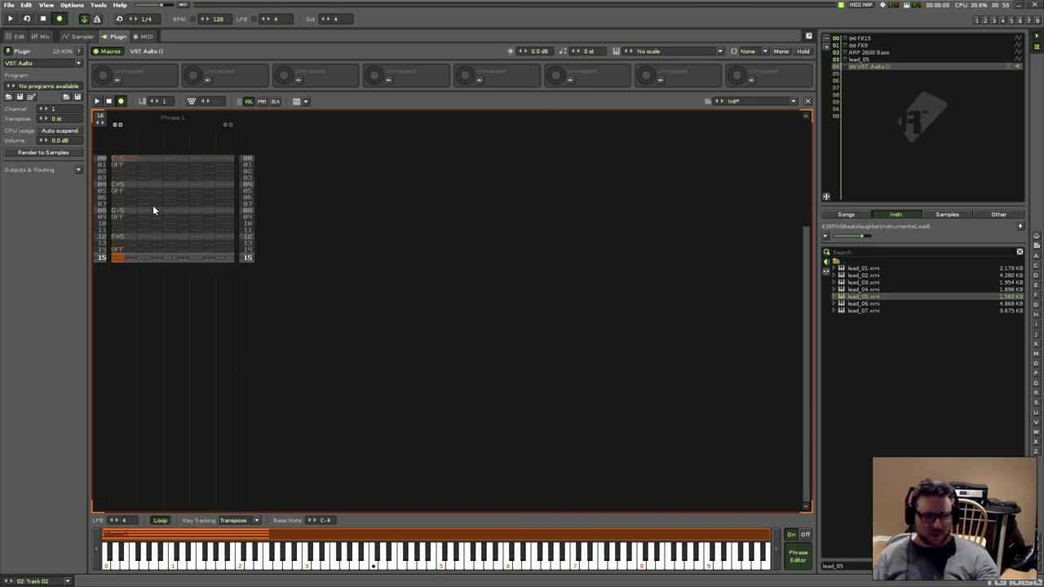
Turn off edit mode for the phrase and enable its looping.
click(120, 101)
key(space)
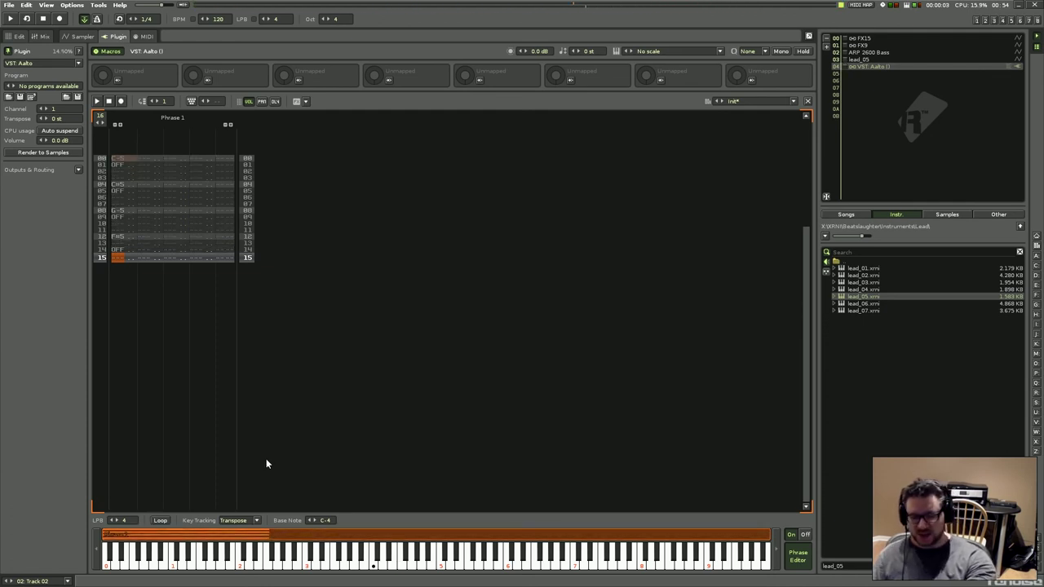
click(166, 520)
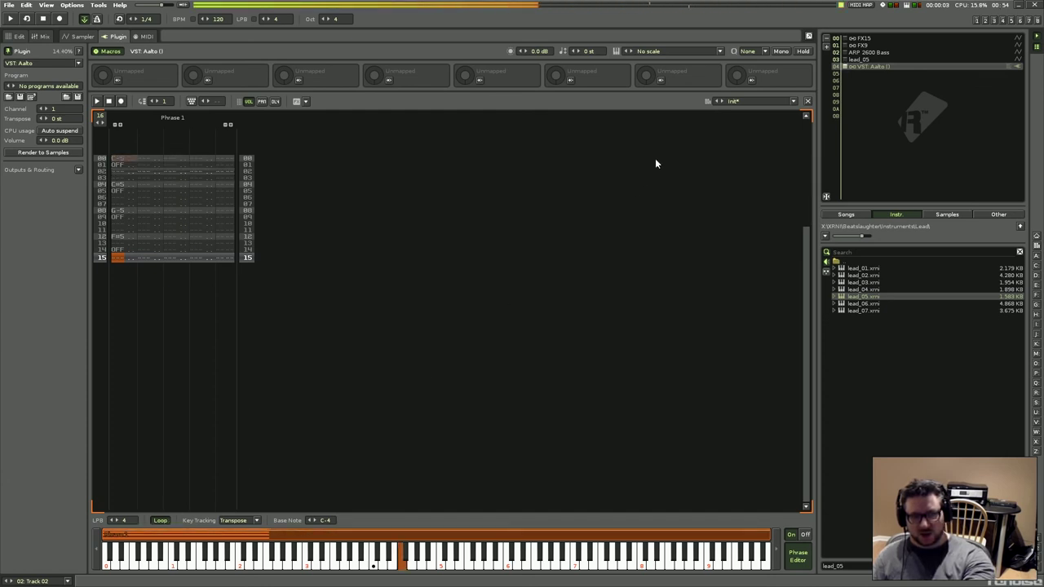
click(794, 102)
click(795, 102)
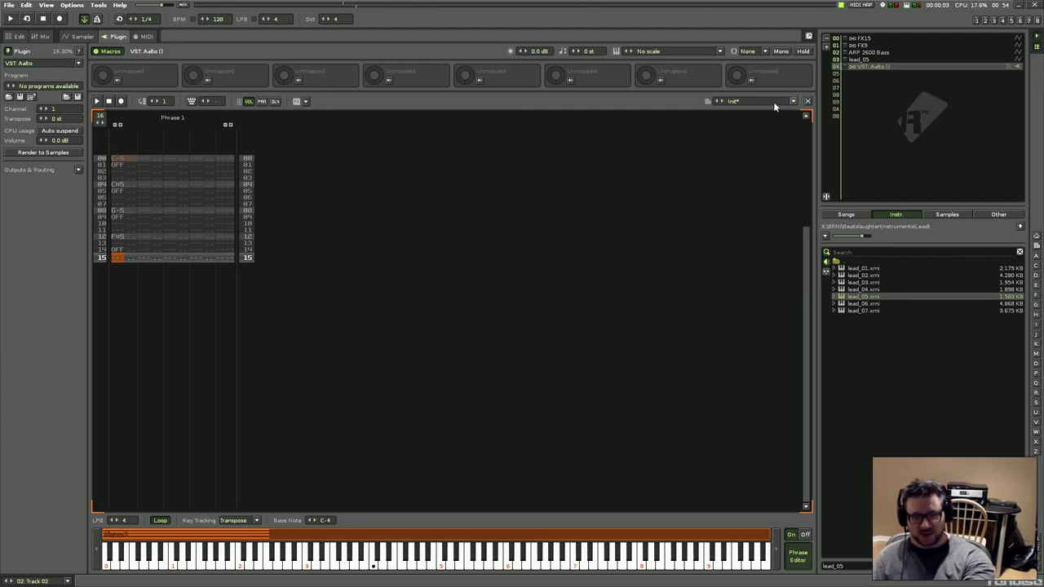
Try the phrase's key tracking in Offset mode and set it to None.
click(254, 520)
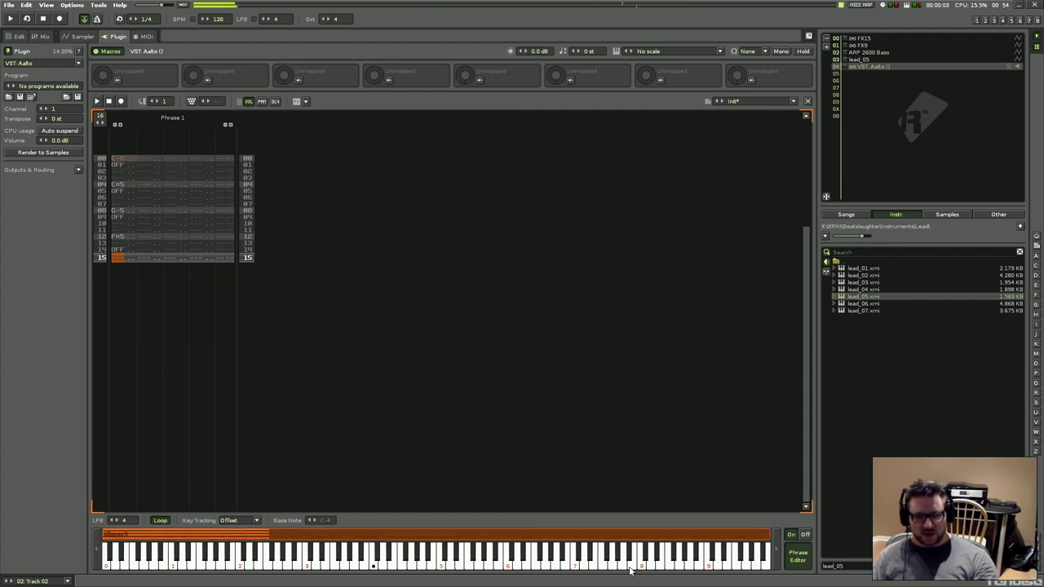
click(249, 521)
click(245, 494)
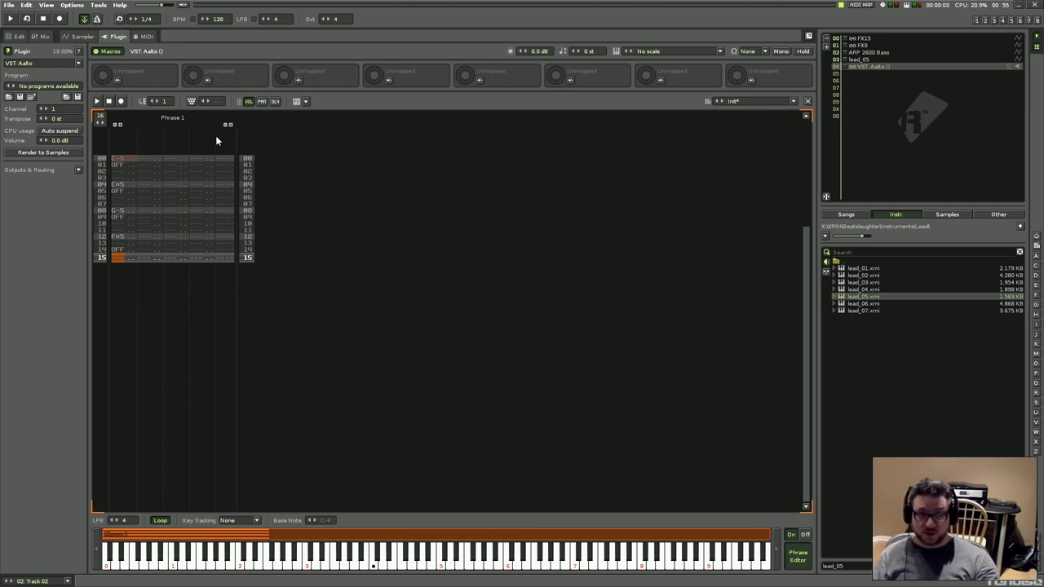
Load the Bass - Night Crawler phrase preset, audition it, and advance to the Bass - Pump Up The... preset.
click(793, 104)
click(788, 117)
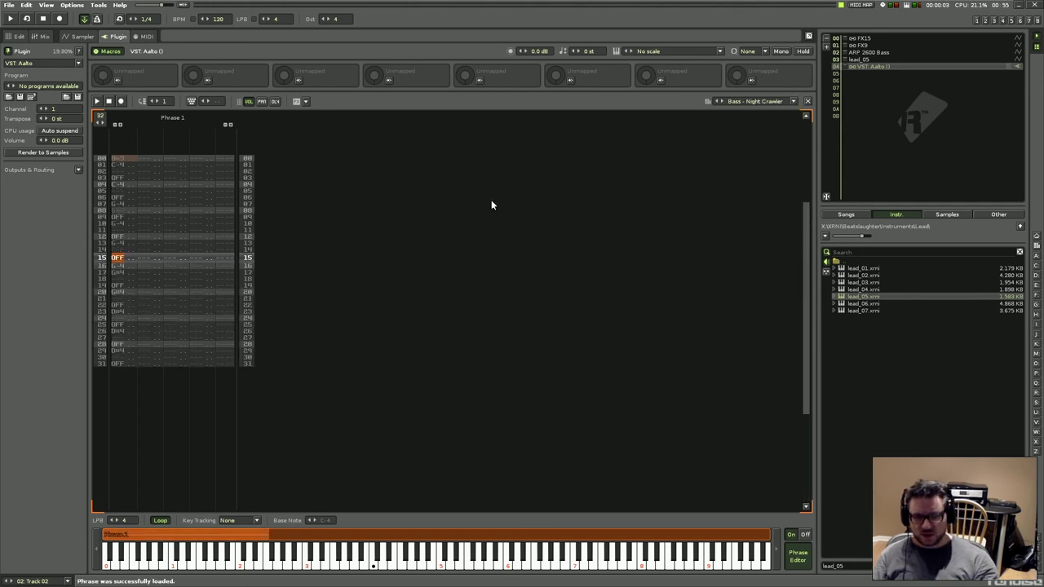
key(c)
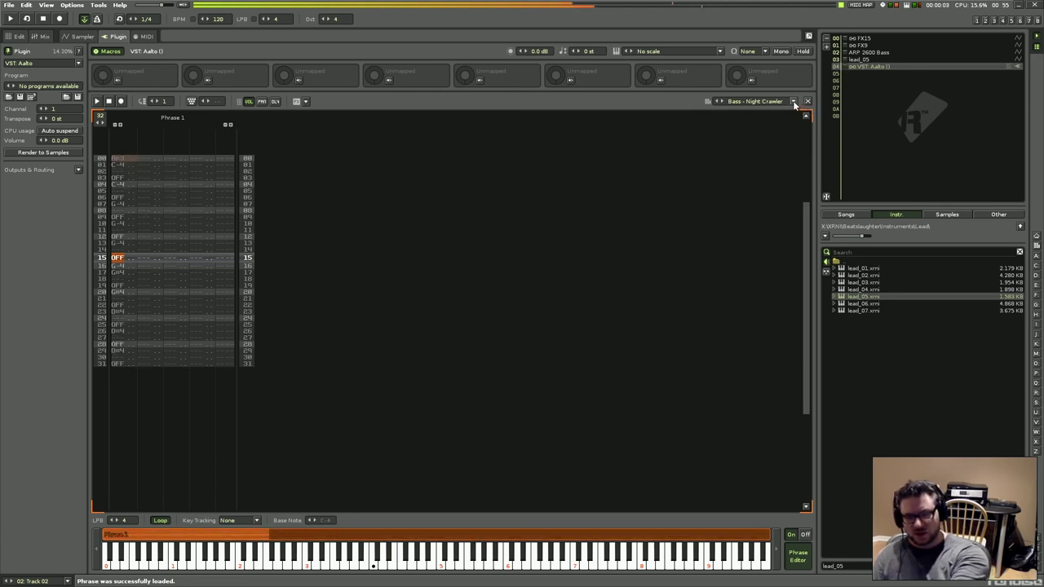
click(721, 101)
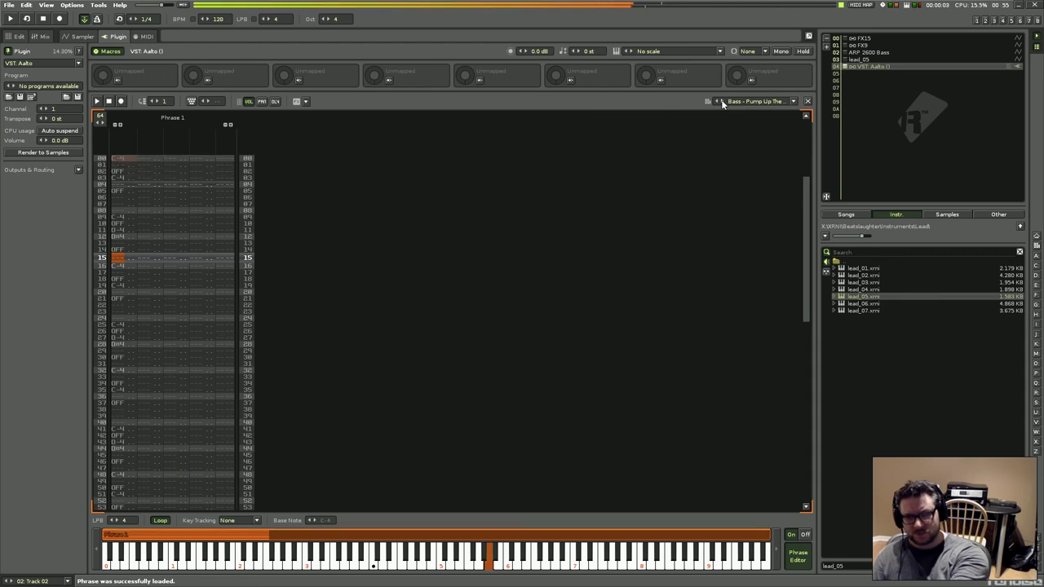
Step through the bass and GMkit phrase presets up to GMkit - Straight, and load the Keys - Gypsy Woman preset.
click(721, 102)
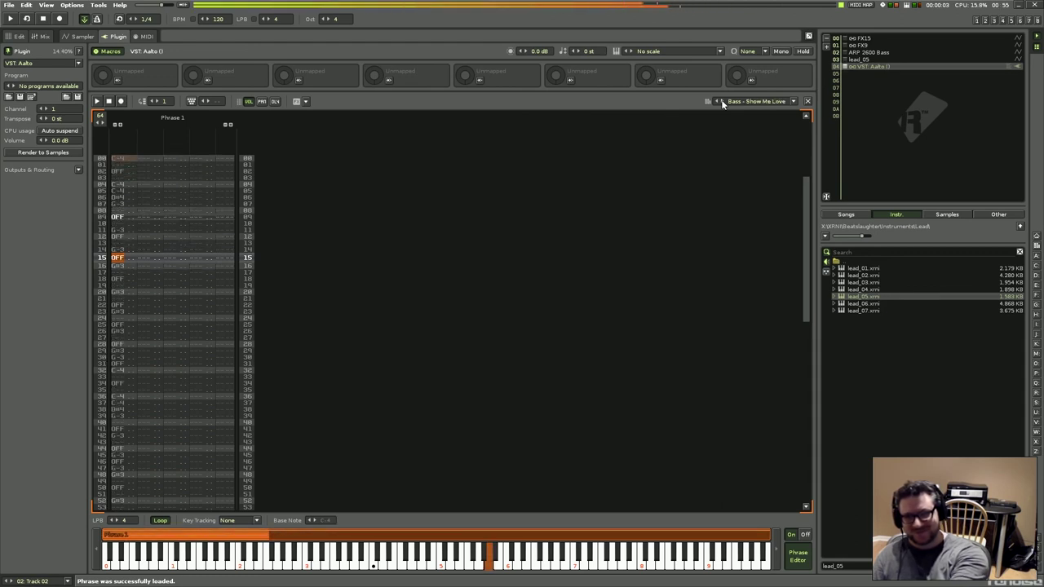
click(721, 101)
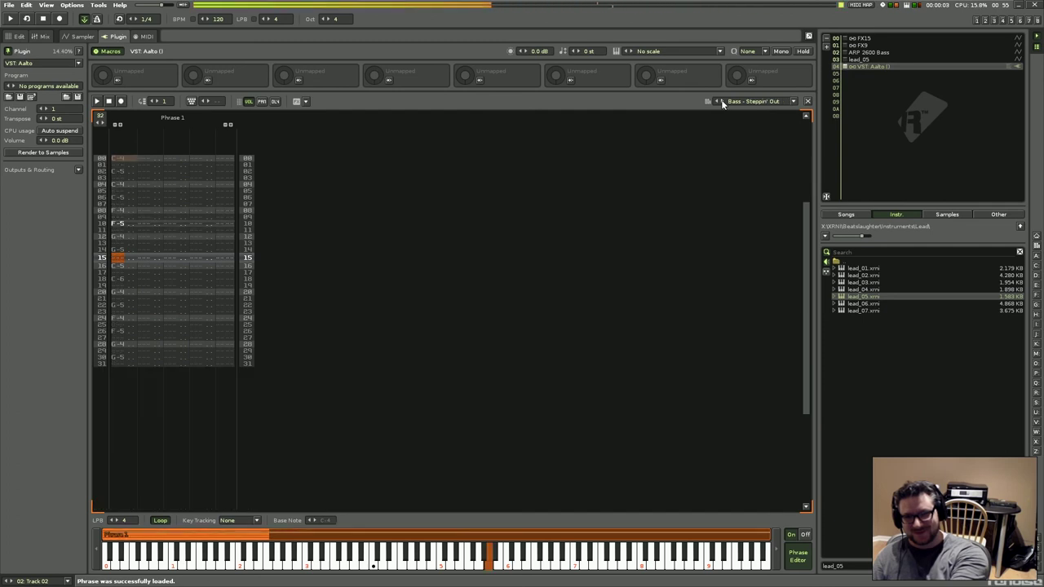
click(721, 101)
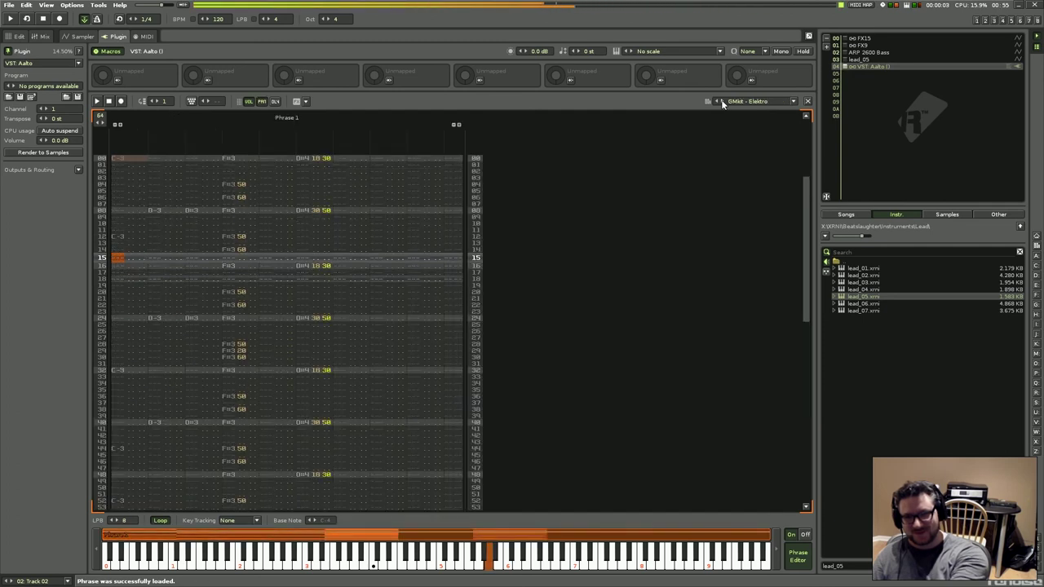
click(721, 101)
click(721, 101)
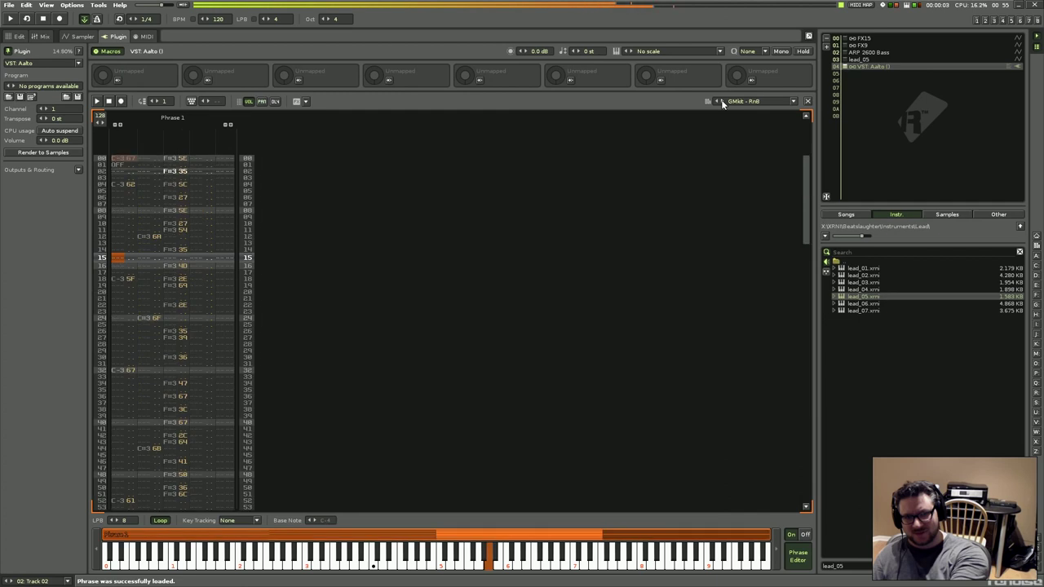
click(721, 101)
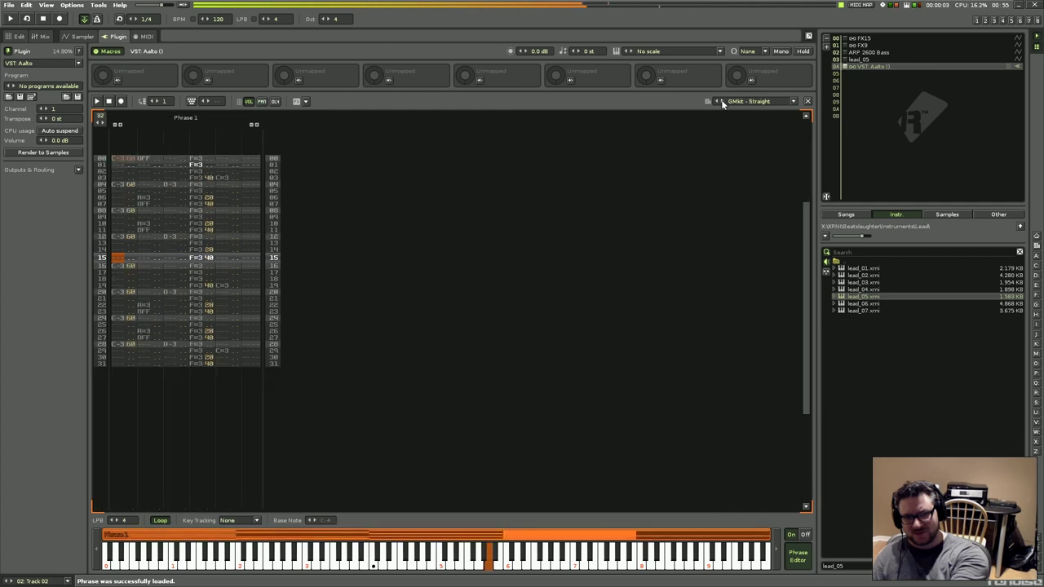
click(792, 101)
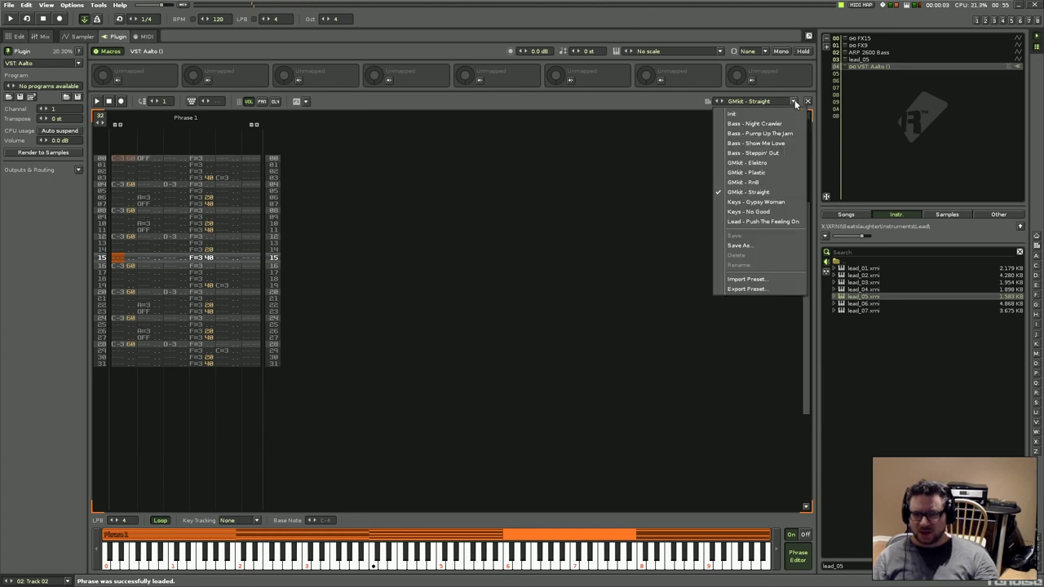
click(783, 208)
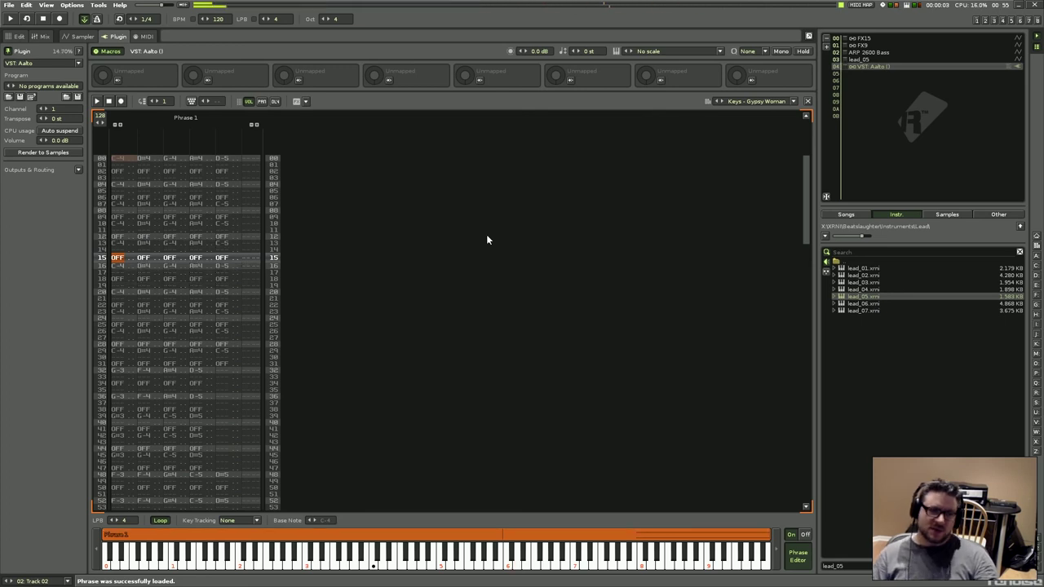
Create a phrase for the ARP 2600 Bass instrument, load the Keys - Gypsy Woman preset into it and audition it.
click(886, 52)
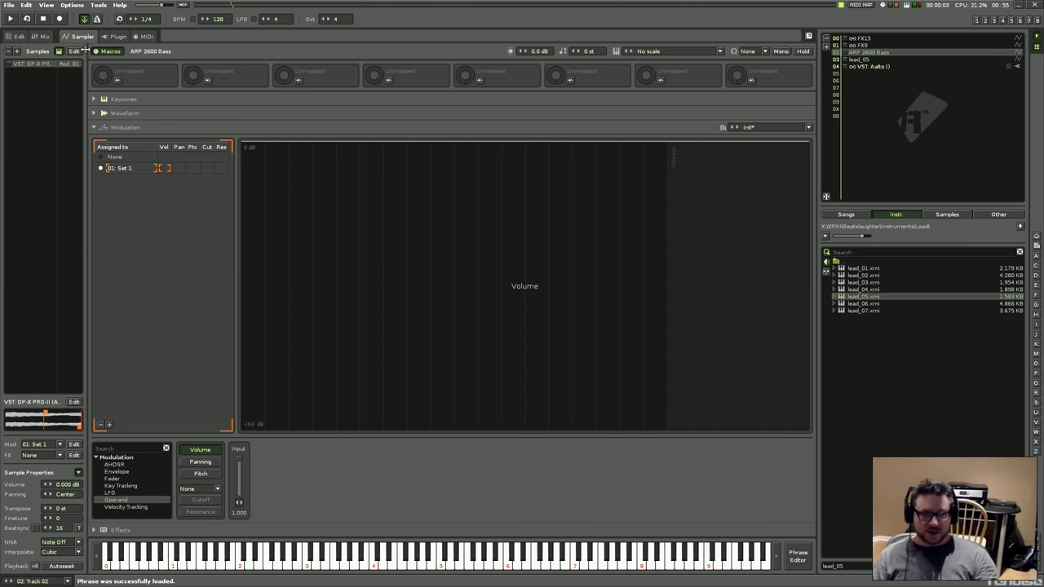
click(797, 555)
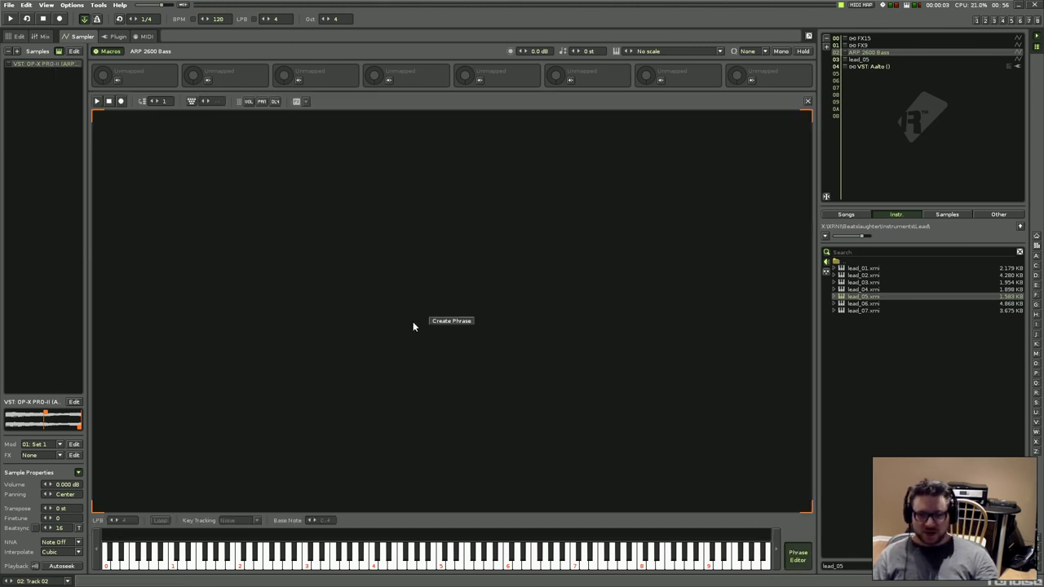
click(451, 321)
click(790, 101)
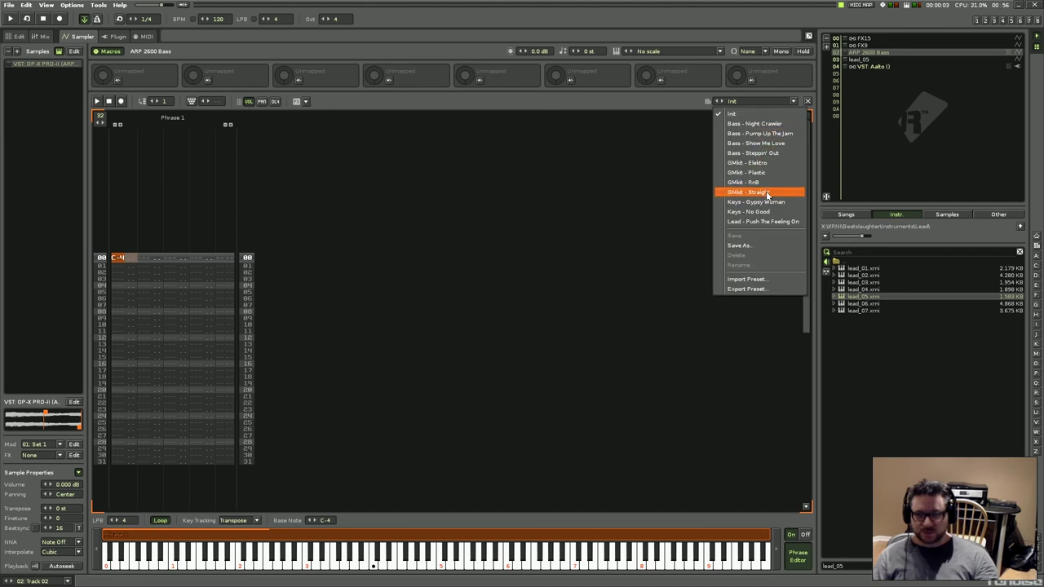
click(770, 202)
key(w)
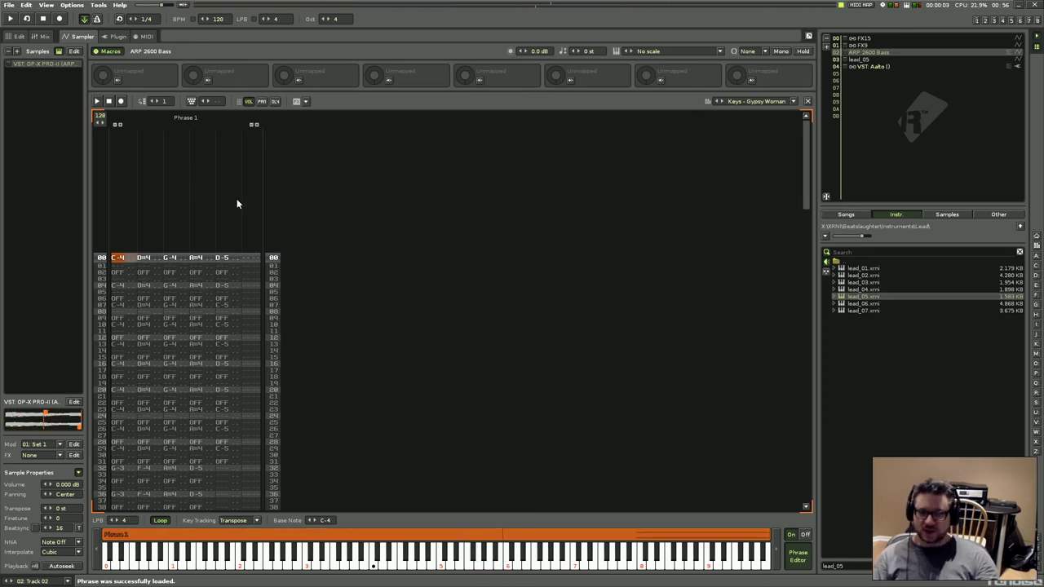
Look through the sample effect commands available for the phrase and dismiss the list.
click(299, 101)
mouse_move(363, 115)
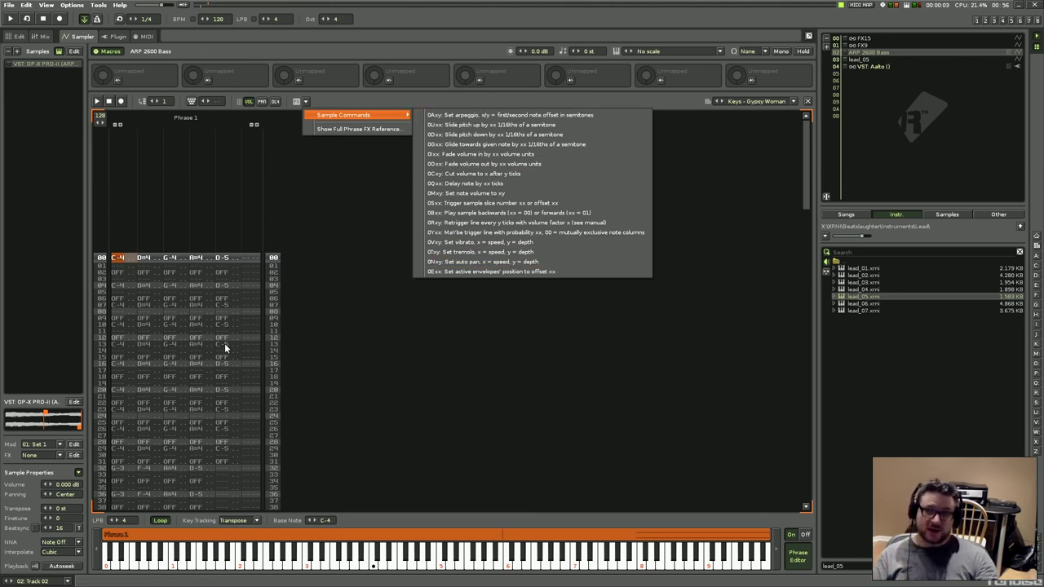
click(390, 98)
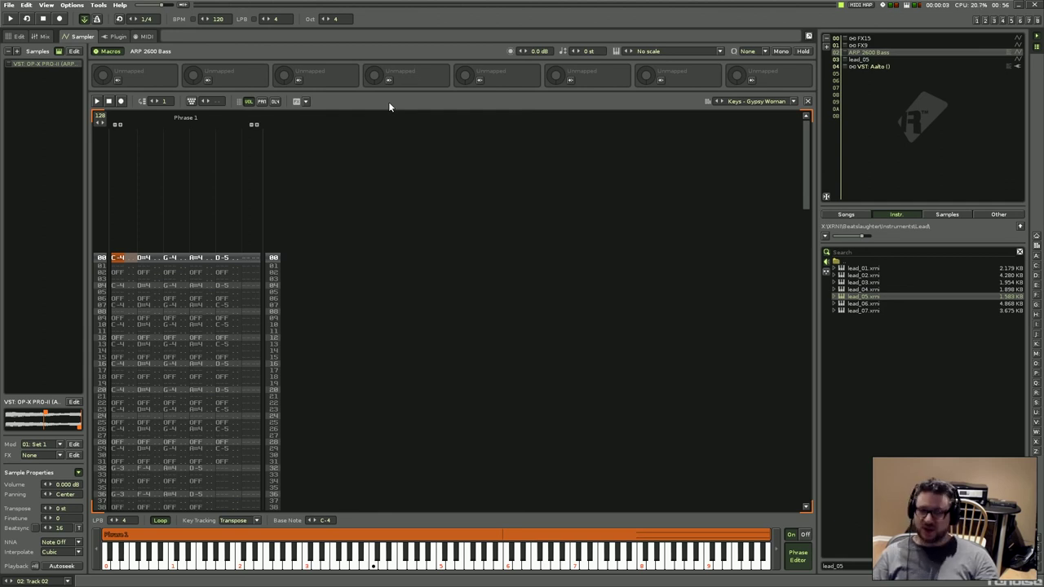
Compare the phrase editor across the instrument views, and show the MIDI in and out monitor for VST: Aalto.
click(110, 38)
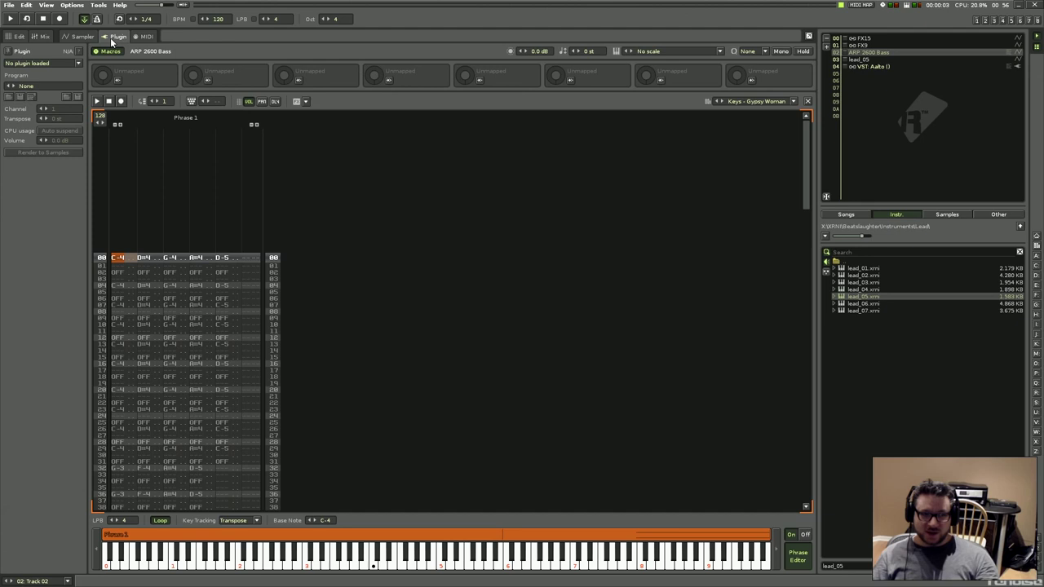
click(84, 35)
click(144, 37)
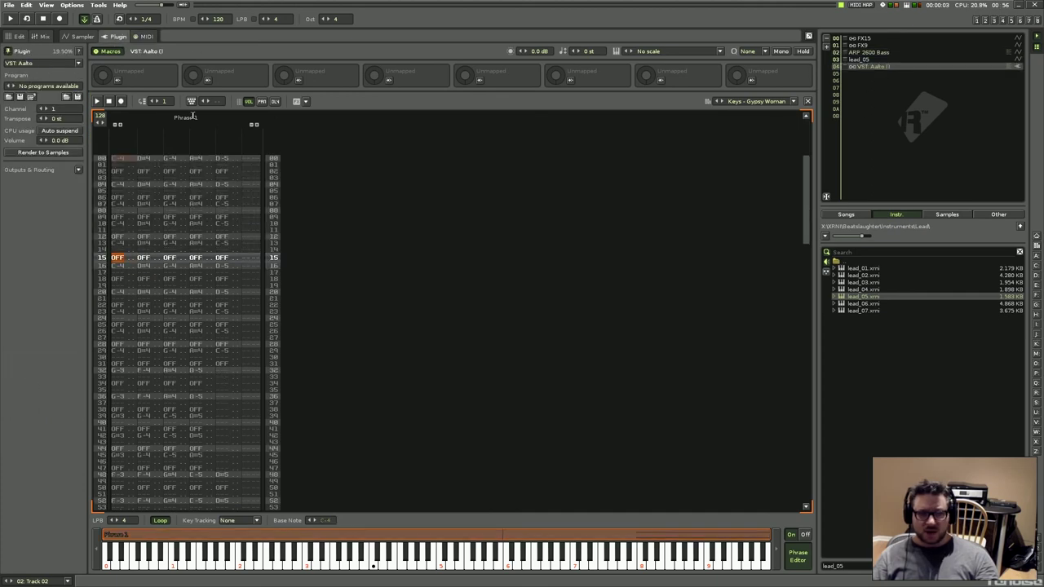
click(15, 37)
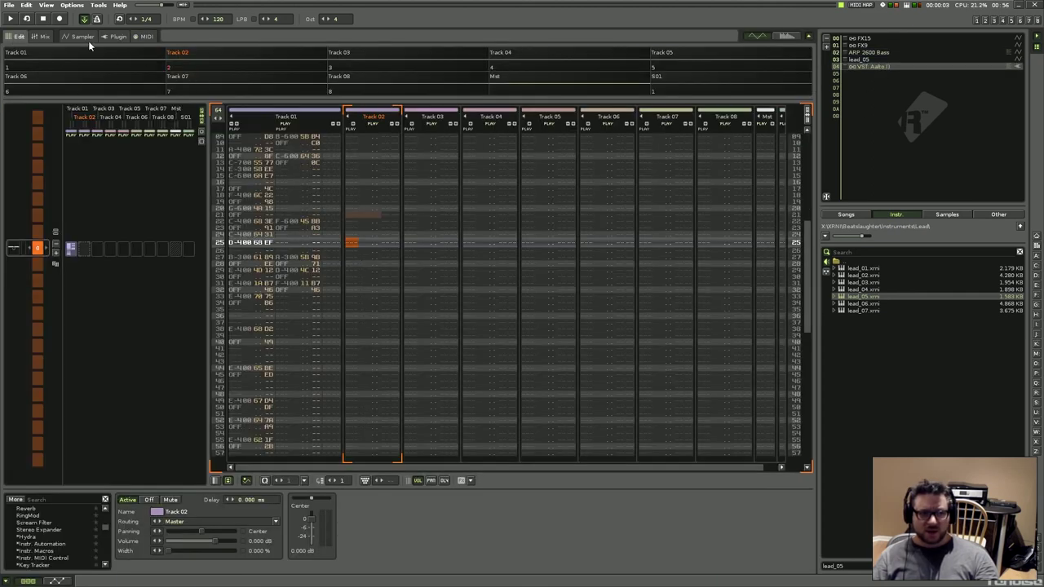
click(144, 37)
click(798, 556)
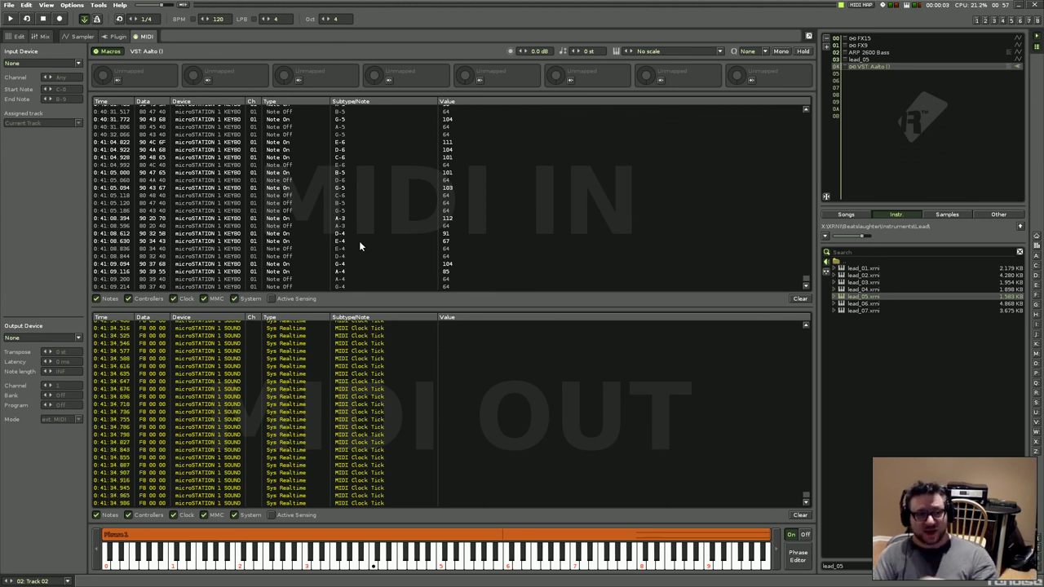
Stop playback, return to the pattern editor, and preview the spectrum display before restoring the track scopes.
click(43, 18)
click(13, 38)
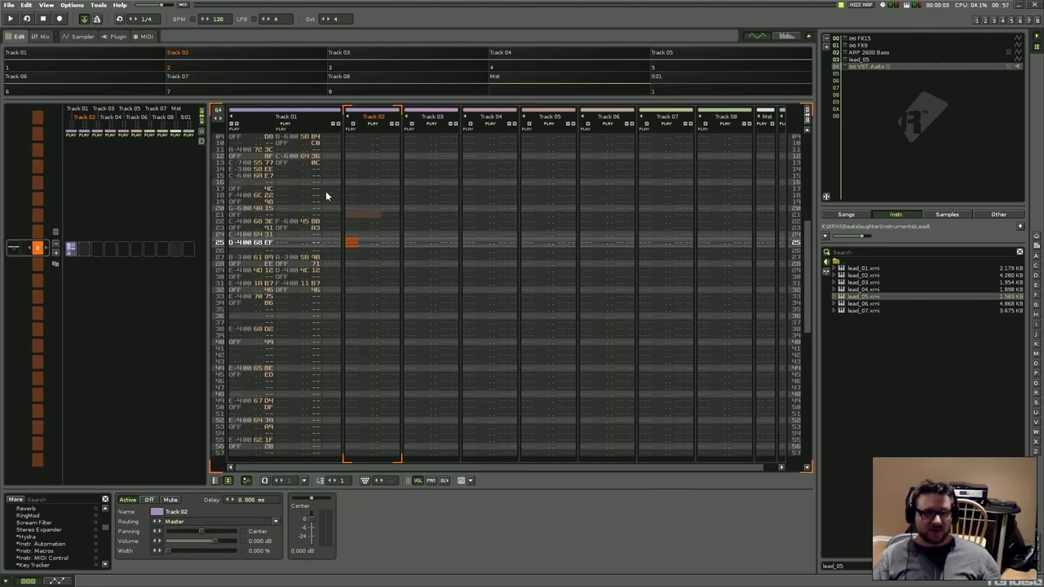
click(785, 36)
click(758, 36)
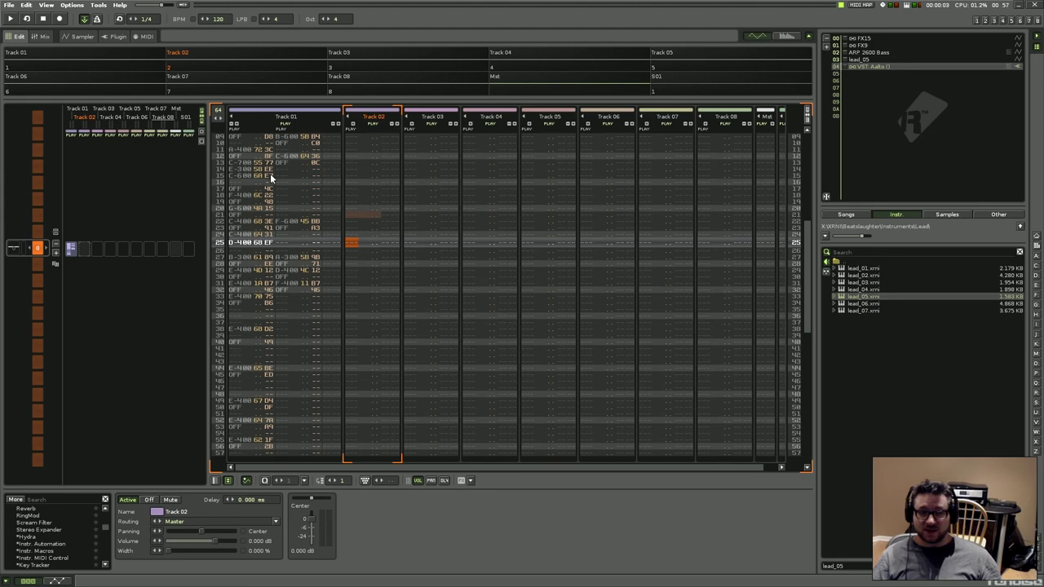
Load the song Airlock.xrns from the disk browser without saving the current song, and start playing it.
click(846, 214)
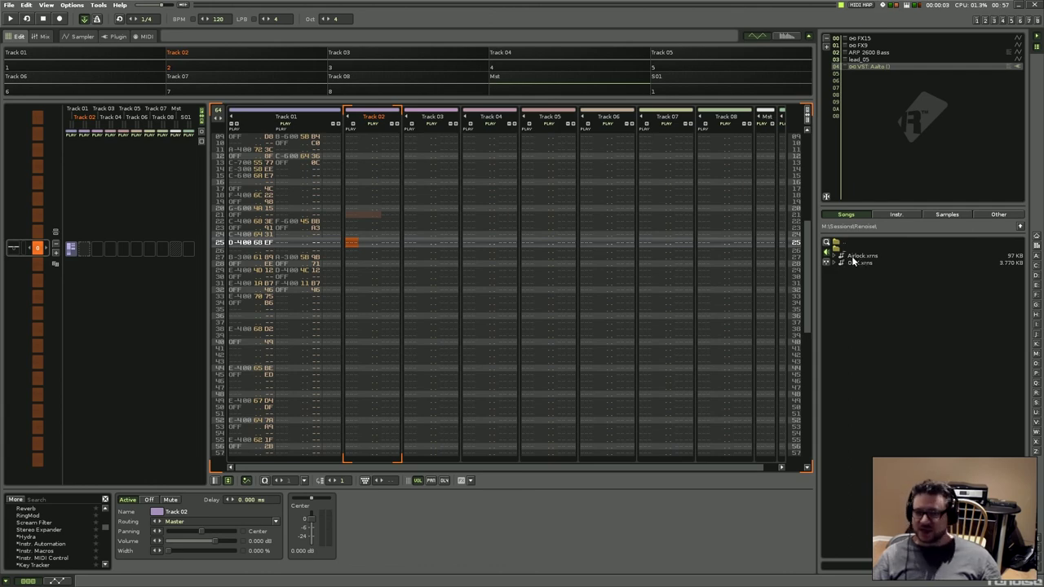
double_click(851, 261)
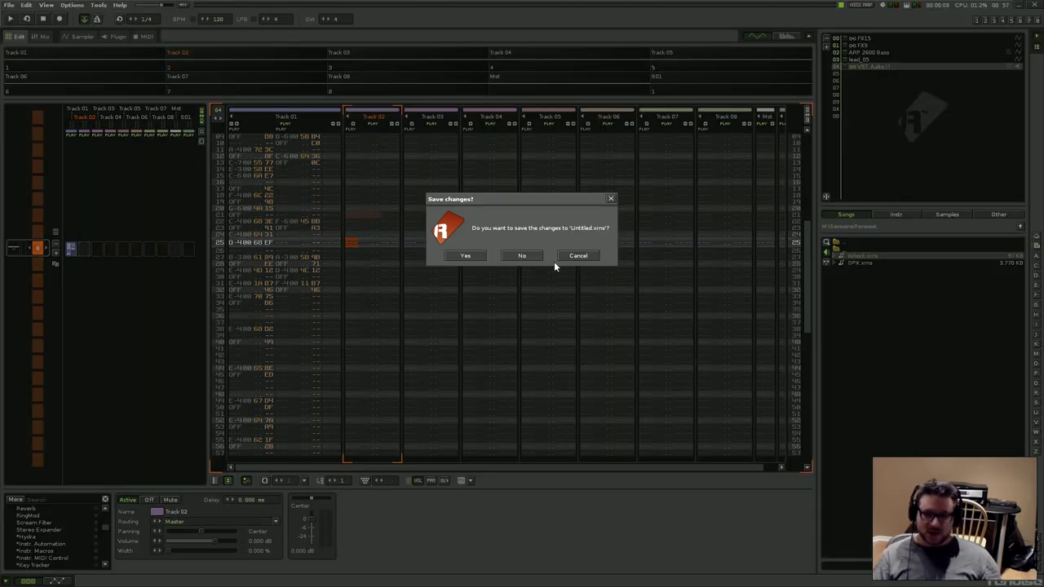
click(522, 255)
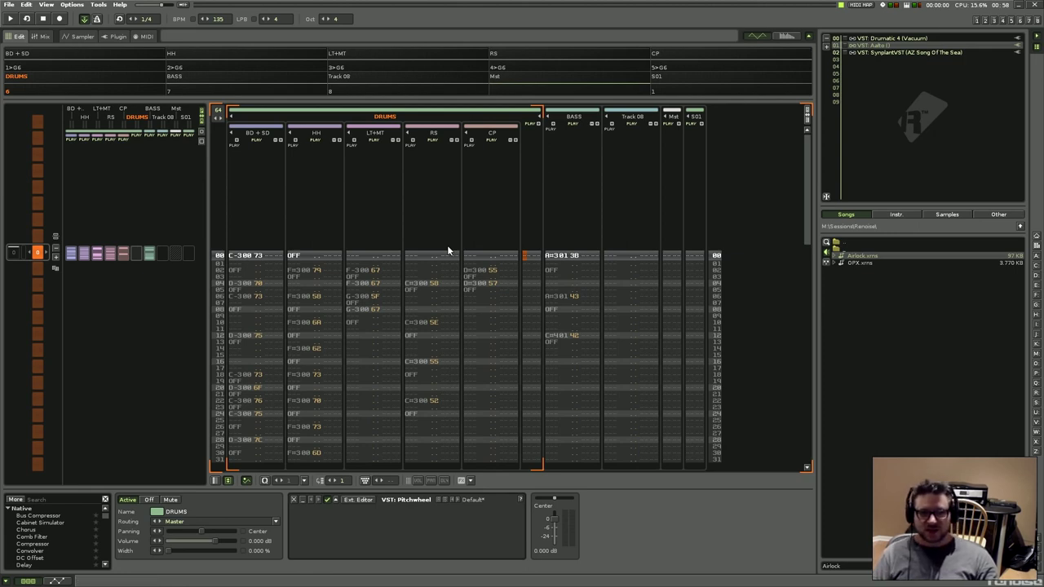
key(space)
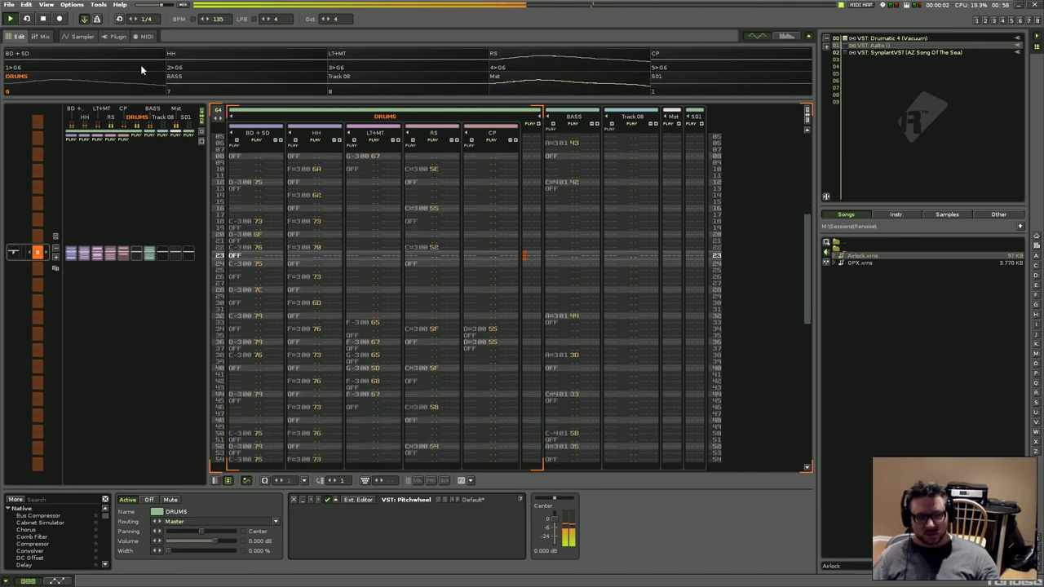
Show the spectrum display instead of the track scopes, enlarge it vertically, and widen the instrument list and disk browser.
click(788, 36)
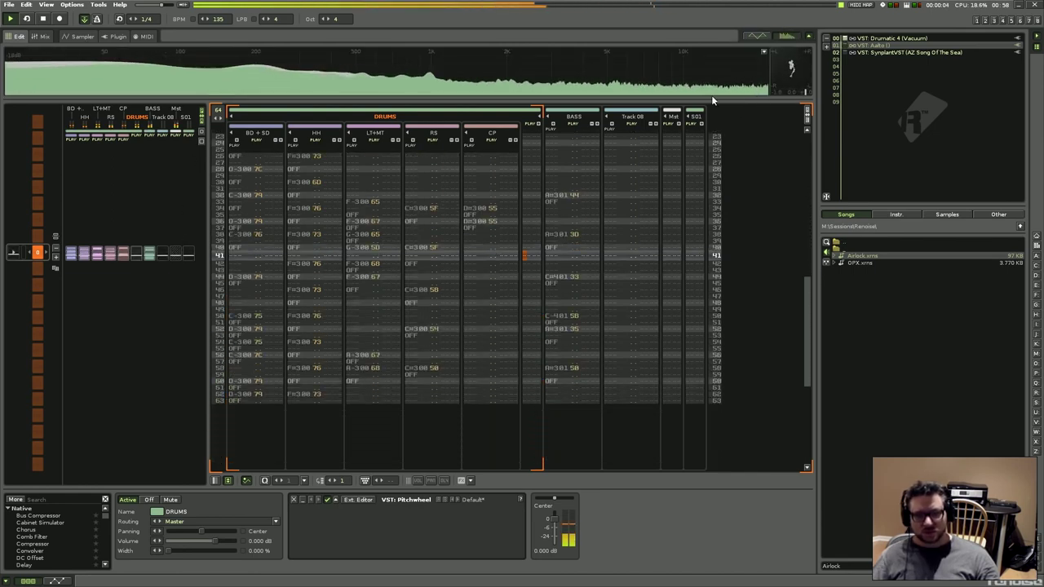
drag(711, 100, 697, 418)
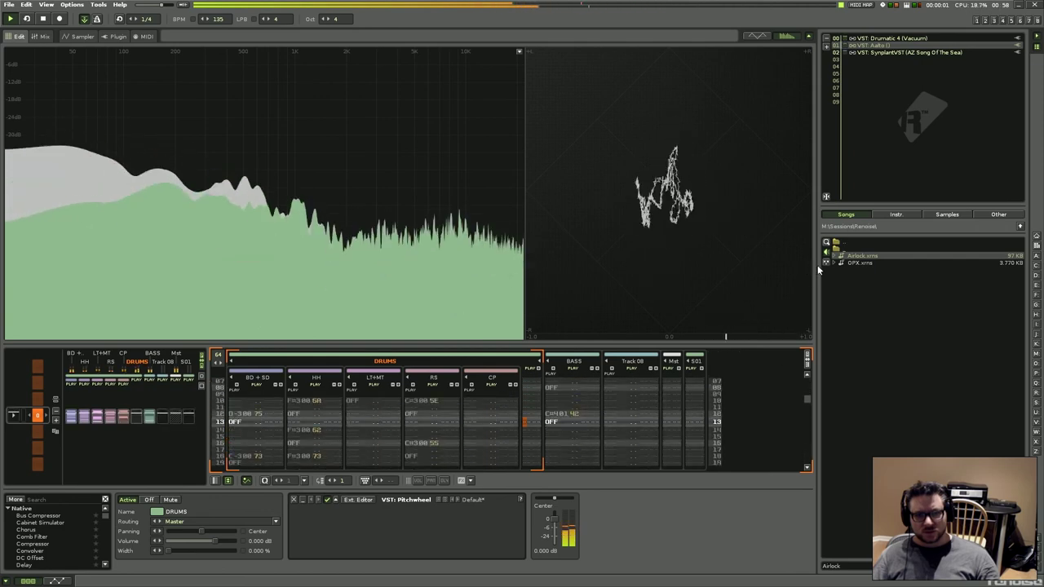
drag(819, 271, 566, 268)
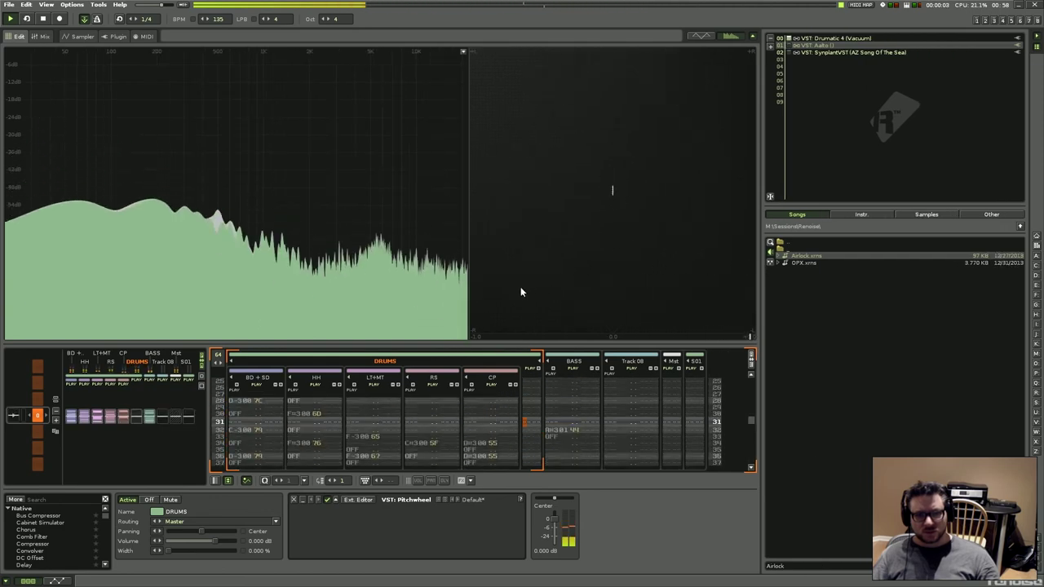
Hide the track effects area below the pattern editor, enlarge the spectrum further, and shrink it back to a thin strip.
click(7, 580)
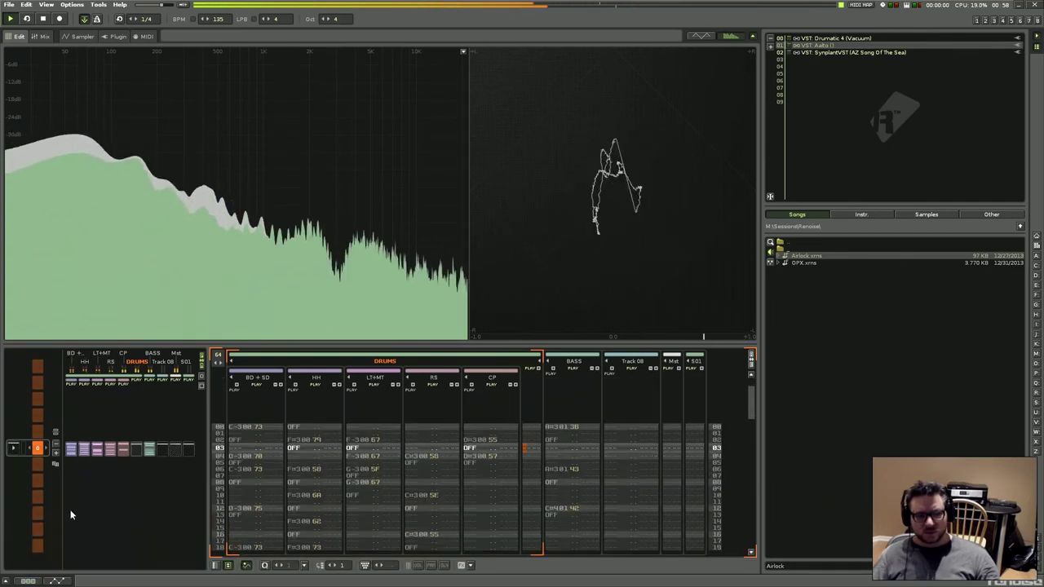
drag(338, 343, 301, 465)
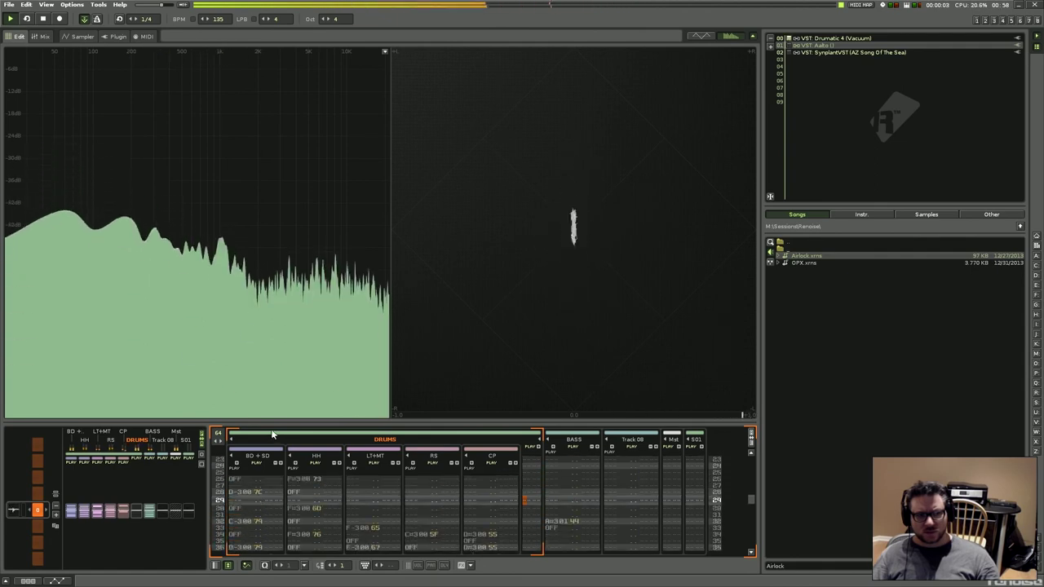
drag(272, 430, 273, 107)
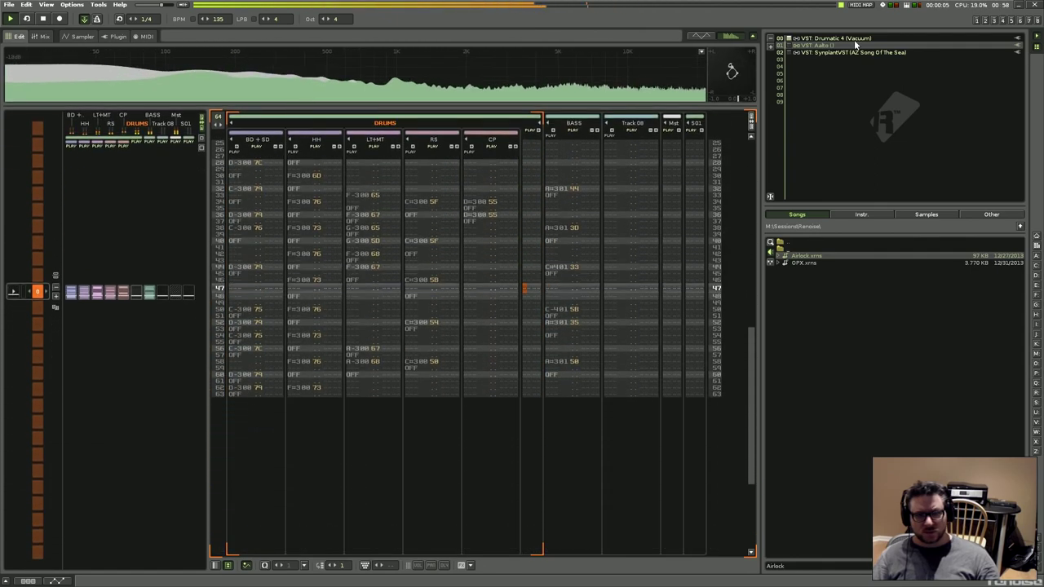